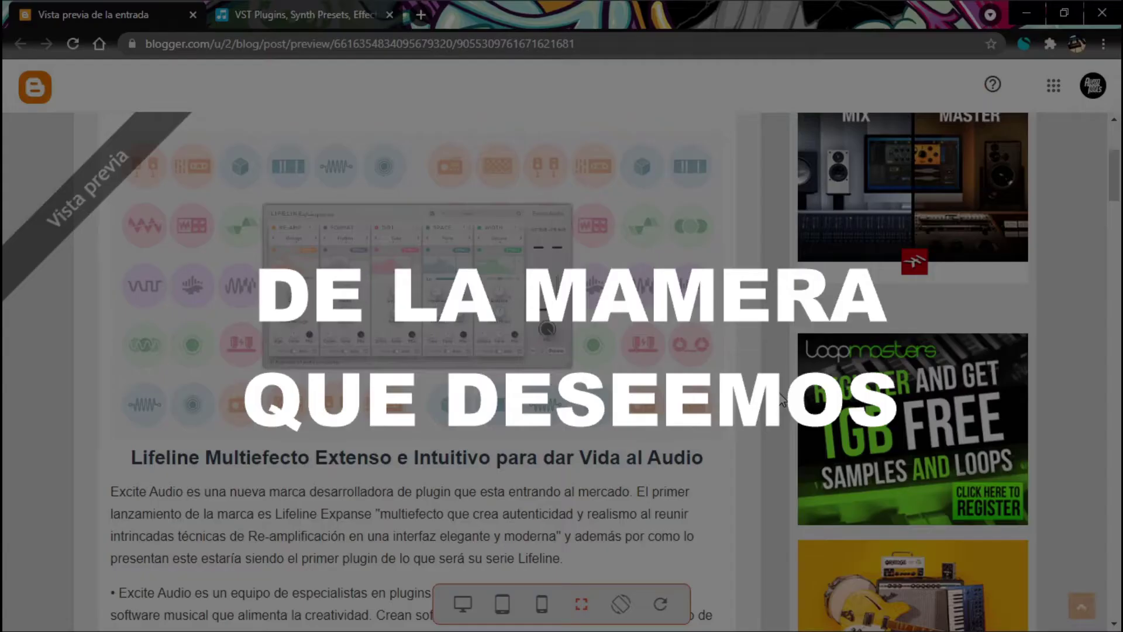
scroll(781, 400, down, 3)
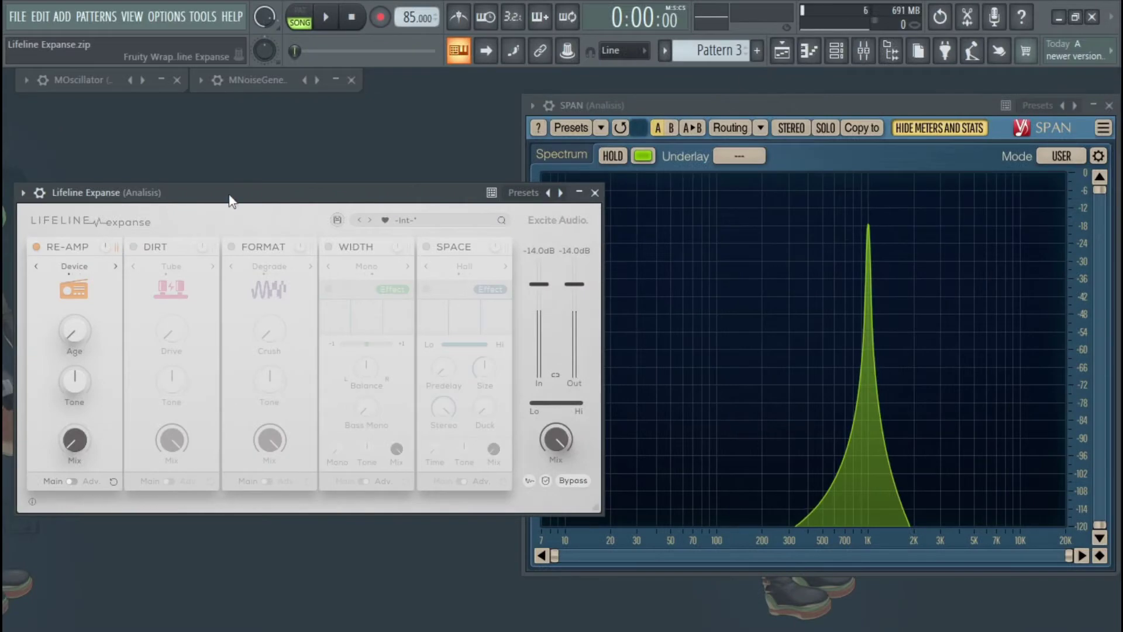
Cycle the Re-Amp module through the Cabinet and Monitors modes and back to Device
click(115, 265)
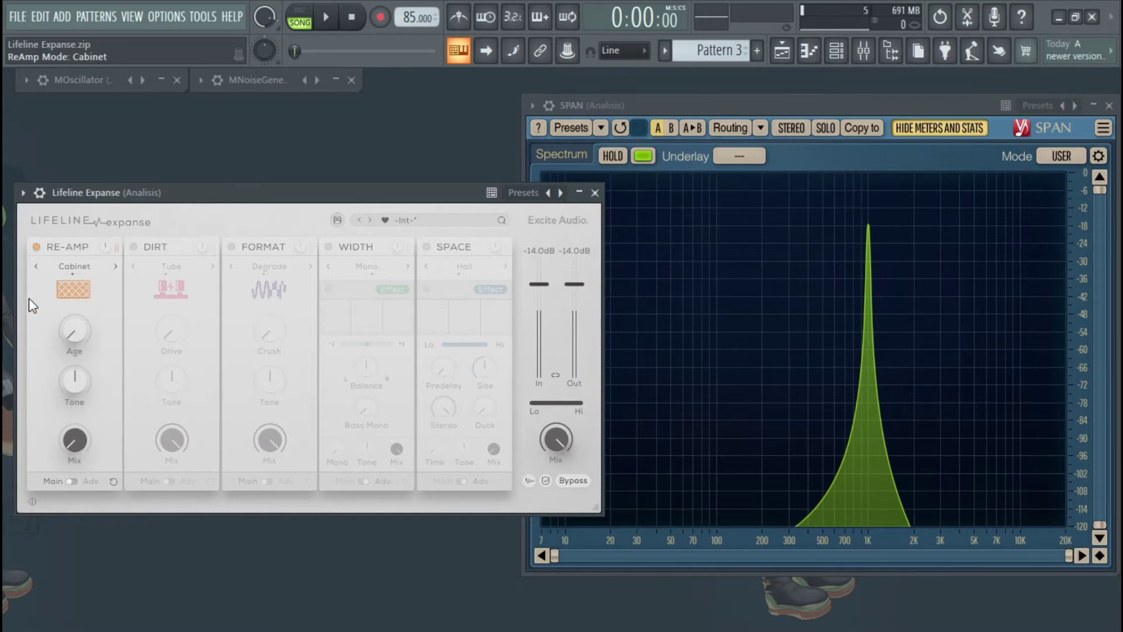
click(115, 267)
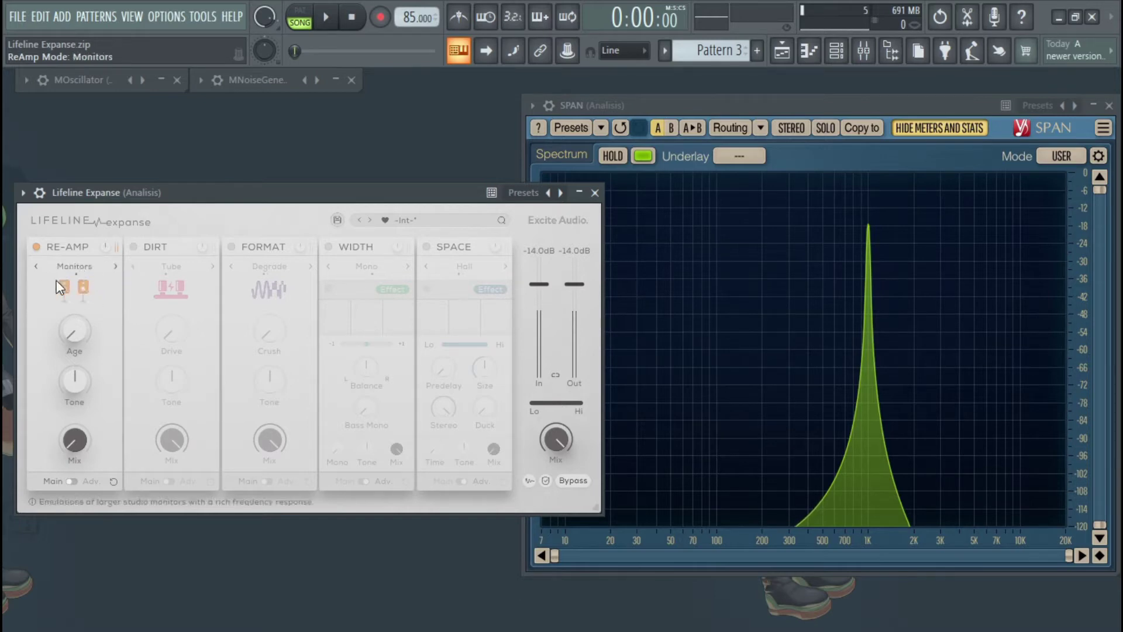
click(115, 266)
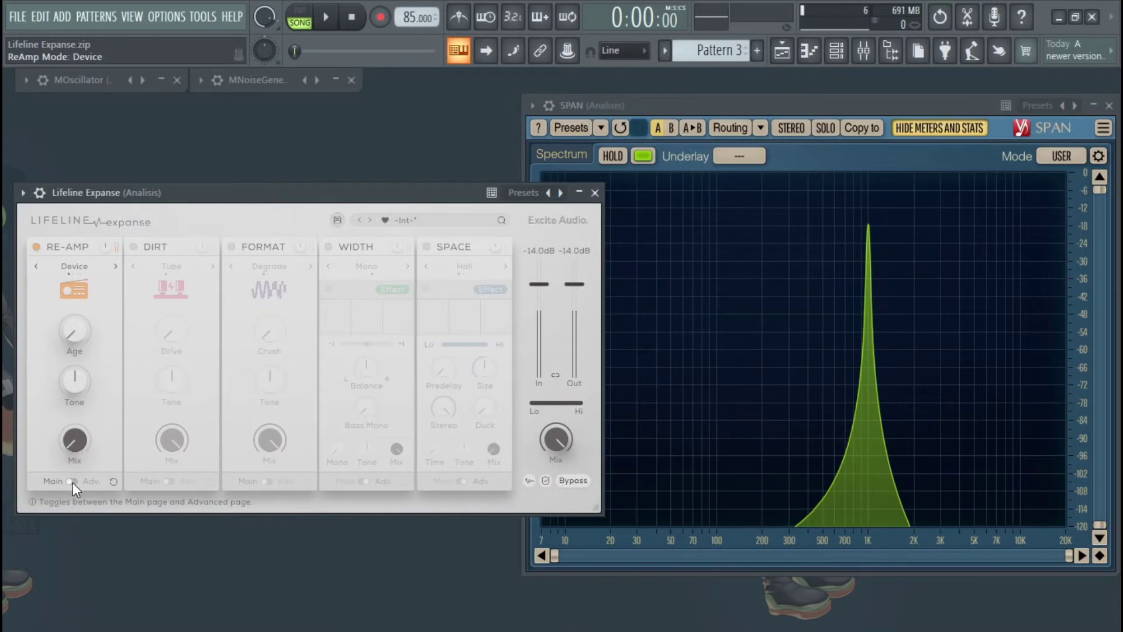
Show the Re-Amp module's advanced controls and raise its Drive to 100%
click(72, 483)
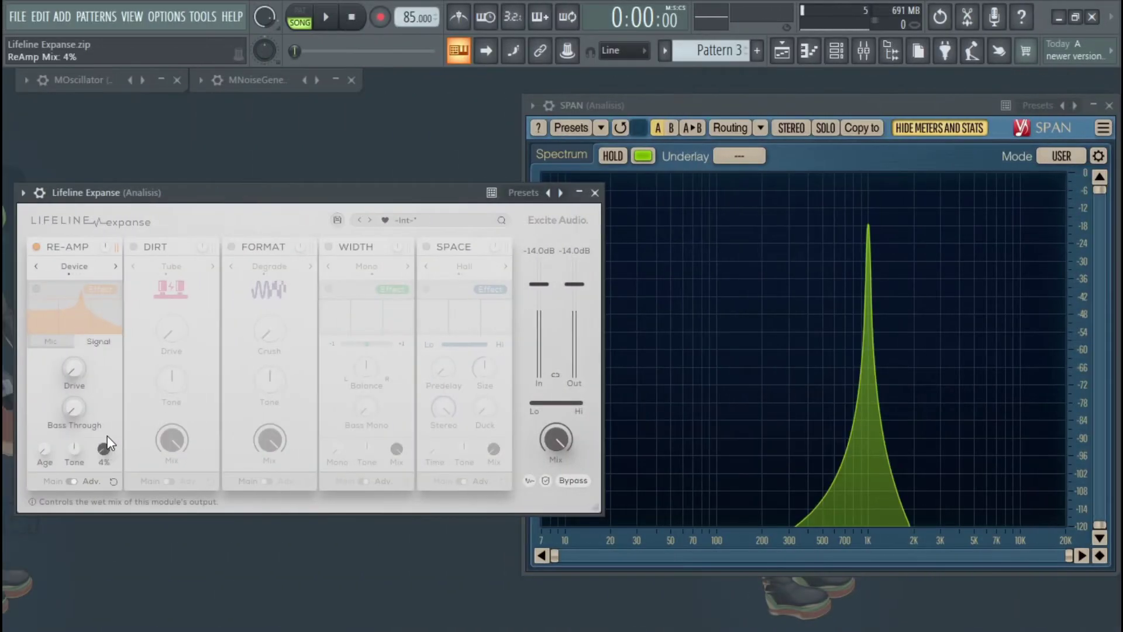
drag(79, 376, 111, 265)
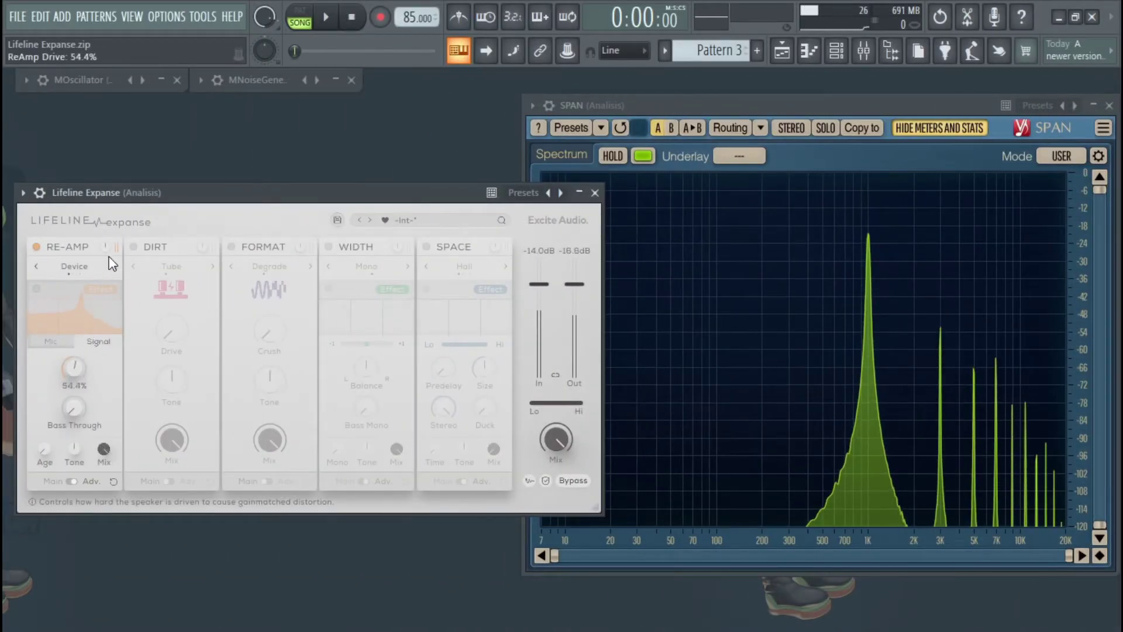
drag(79, 378, 111, 283)
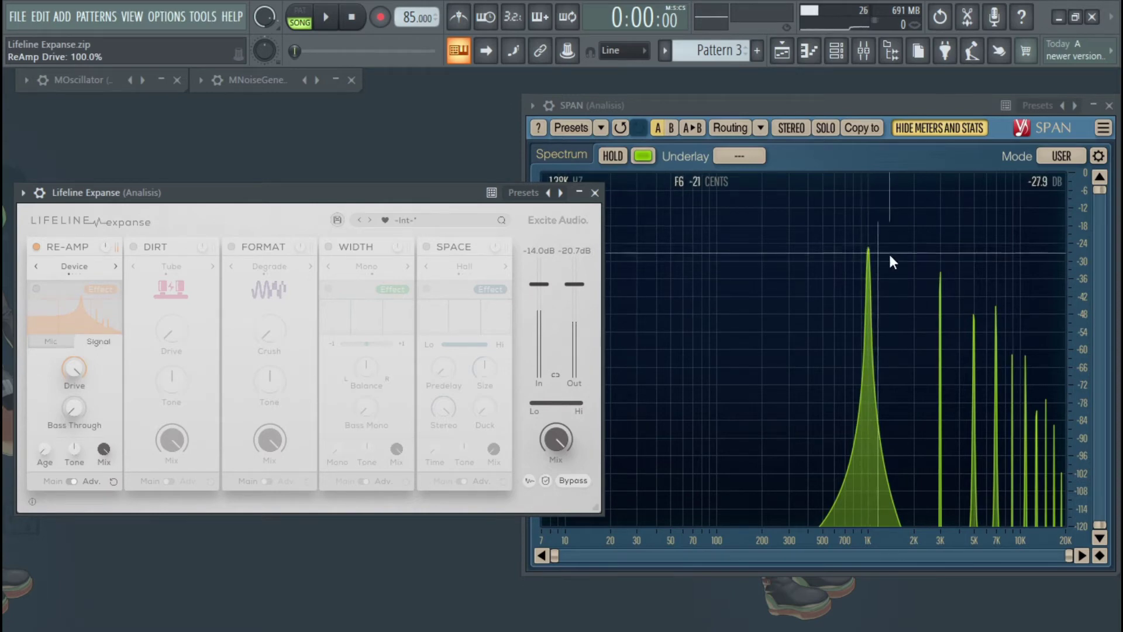
Check the MOscillator test tone settings, minimise that plugin and return the Re-Amp Drive to 0%
click(93, 80)
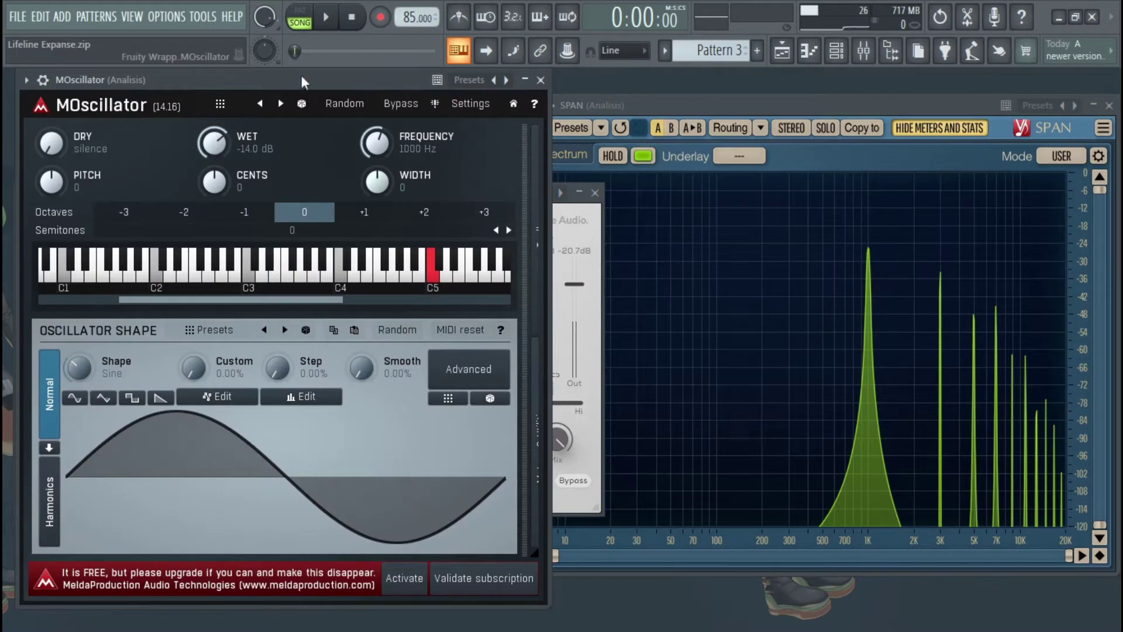
click(525, 79)
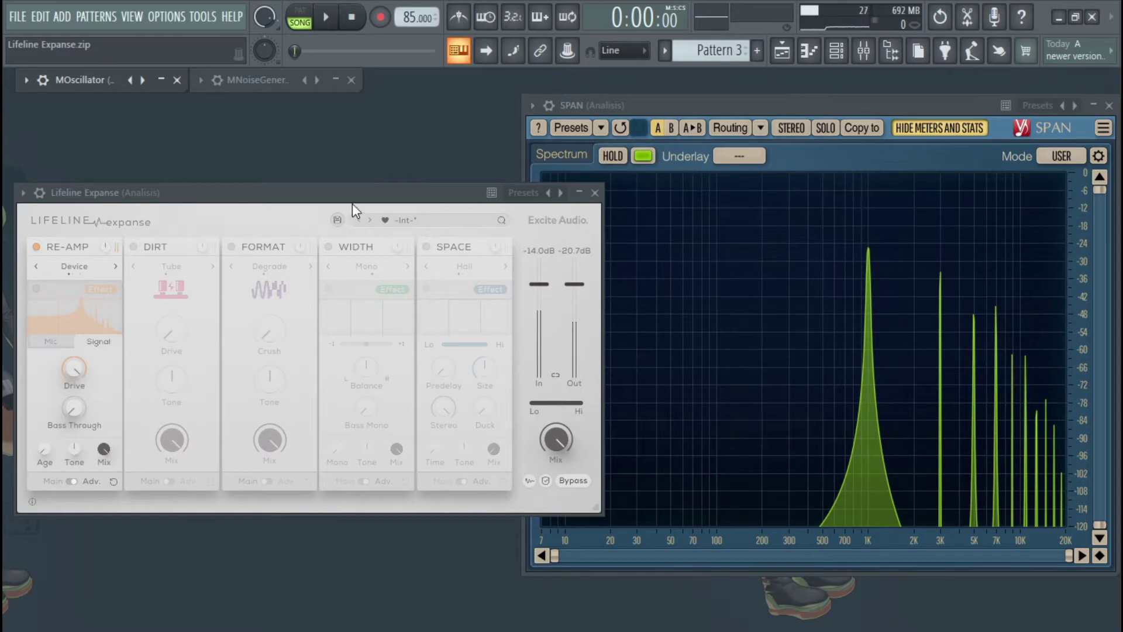
drag(82, 373, 93, 519)
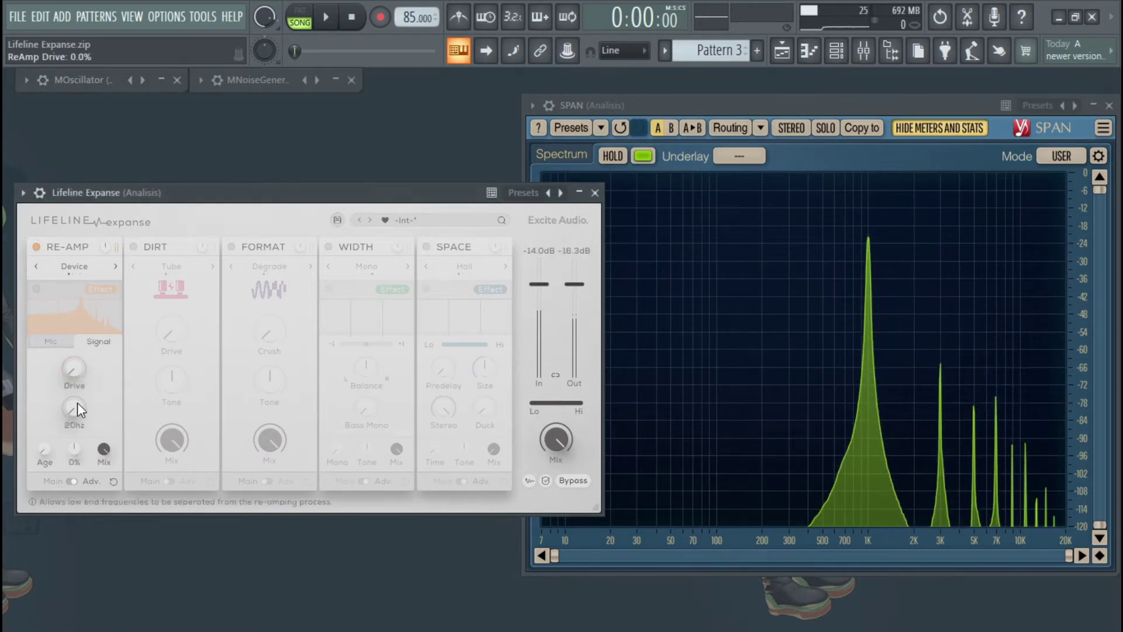
Try speaker 2 and Off in the Re-Amp microphone settings, and switch the Re-Amp mode to Cabinet
click(51, 341)
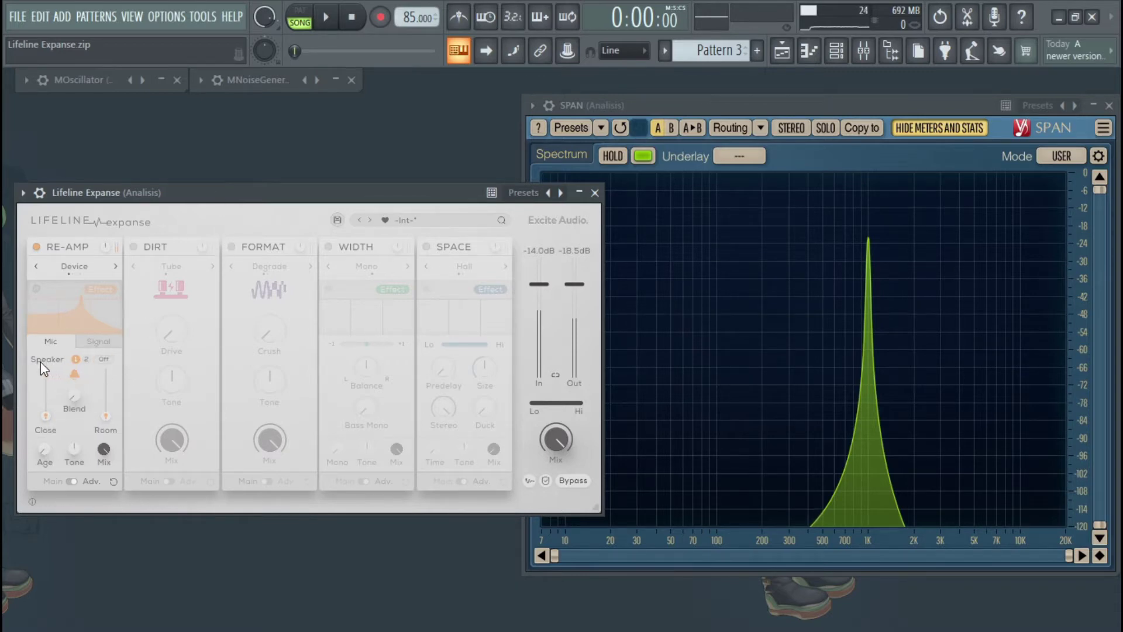
click(87, 361)
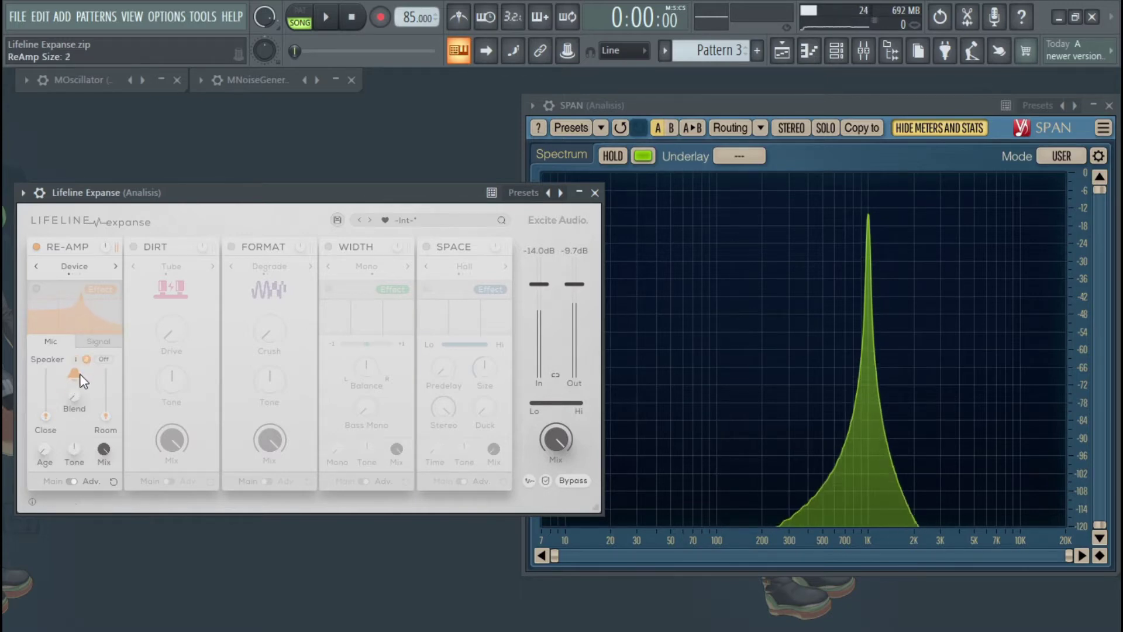
click(104, 360)
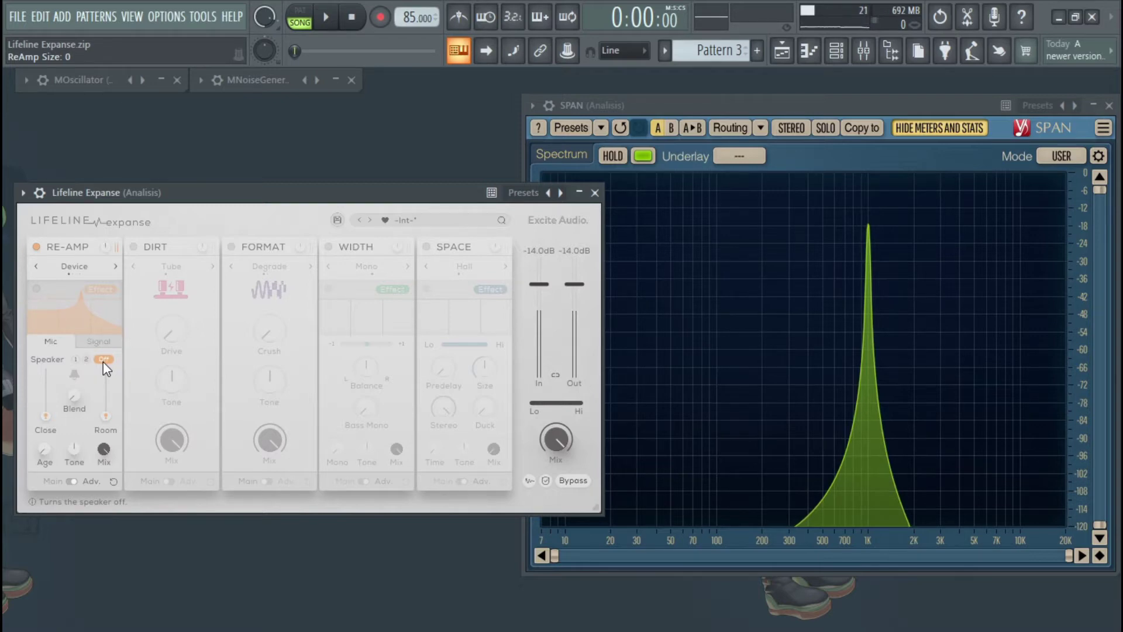
click(115, 266)
click(116, 267)
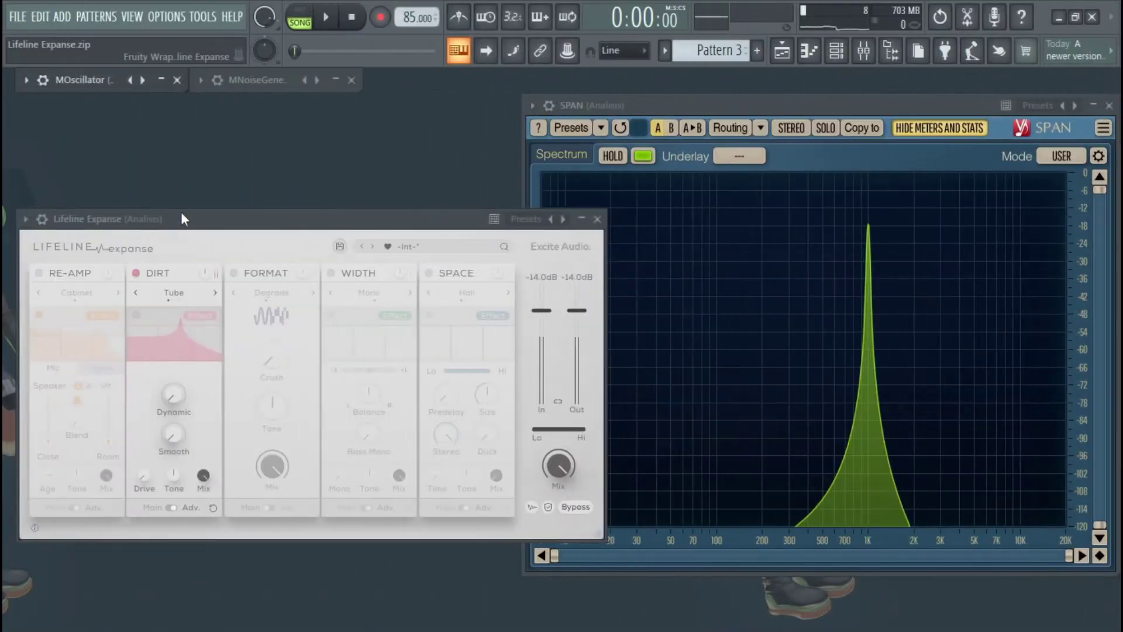
Reposition the Lifeline Expanse window and raise the Dirt module's Drive to about 50% in Tube mode
drag(199, 214, 198, 202)
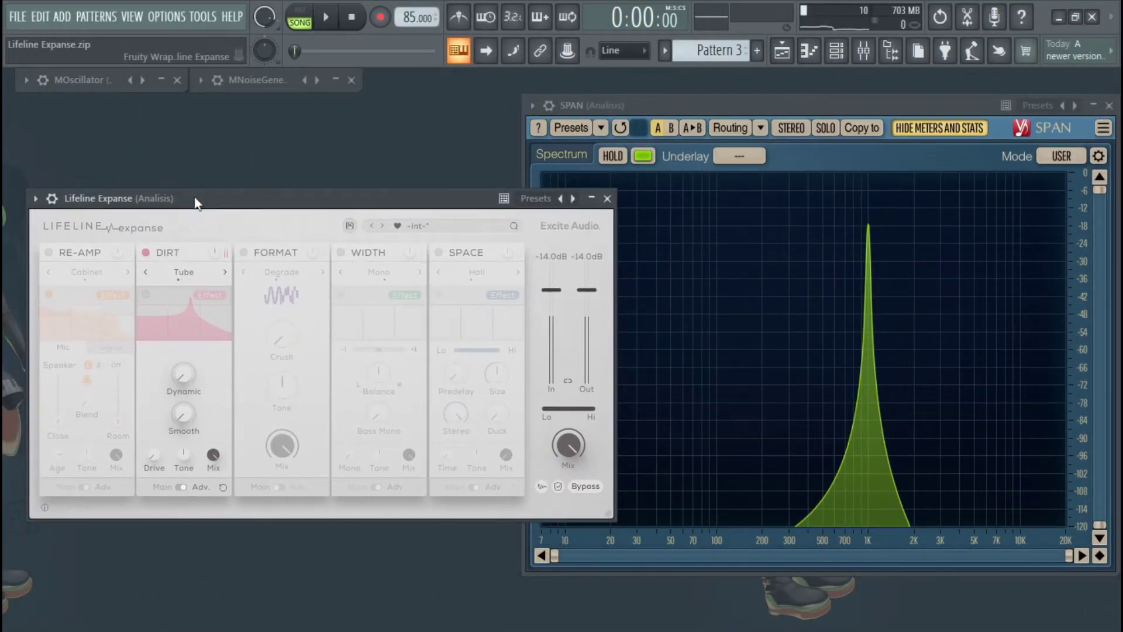
drag(181, 346, 199, 241)
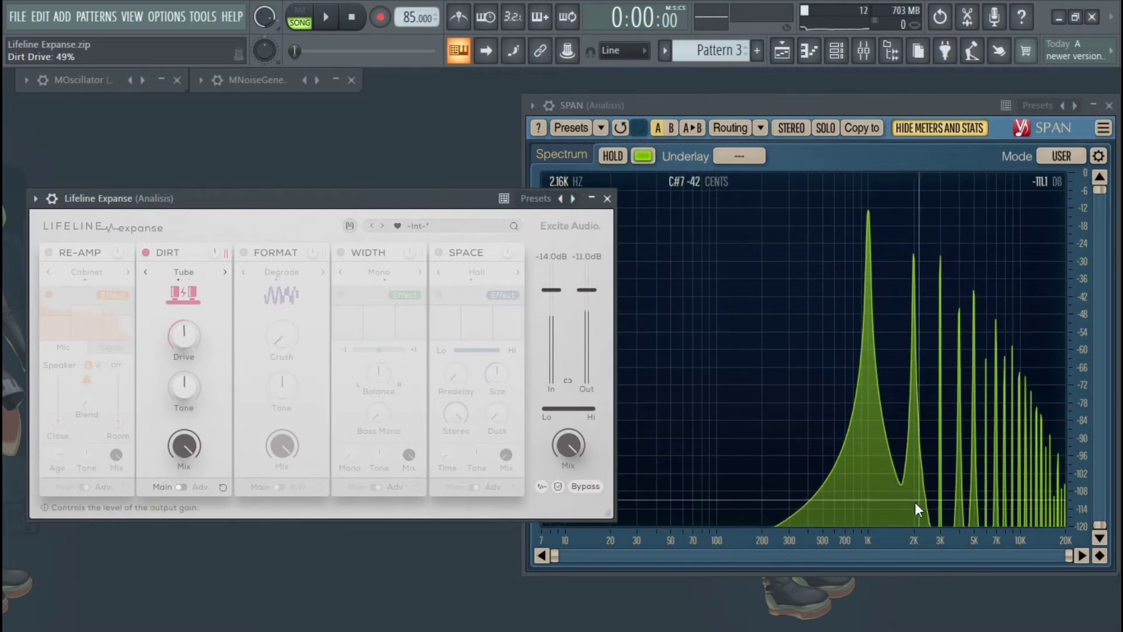
drag(192, 324, 223, 274)
Switch the Dirt module through the Tape and Rectify modes to Fuzz
click(224, 272)
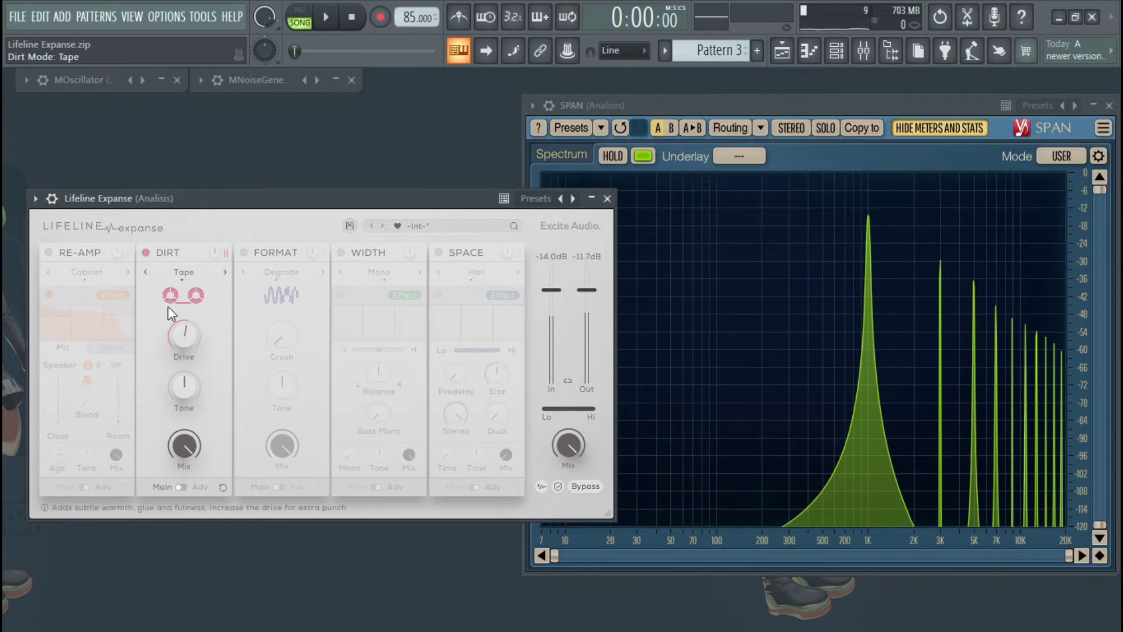
click(224, 272)
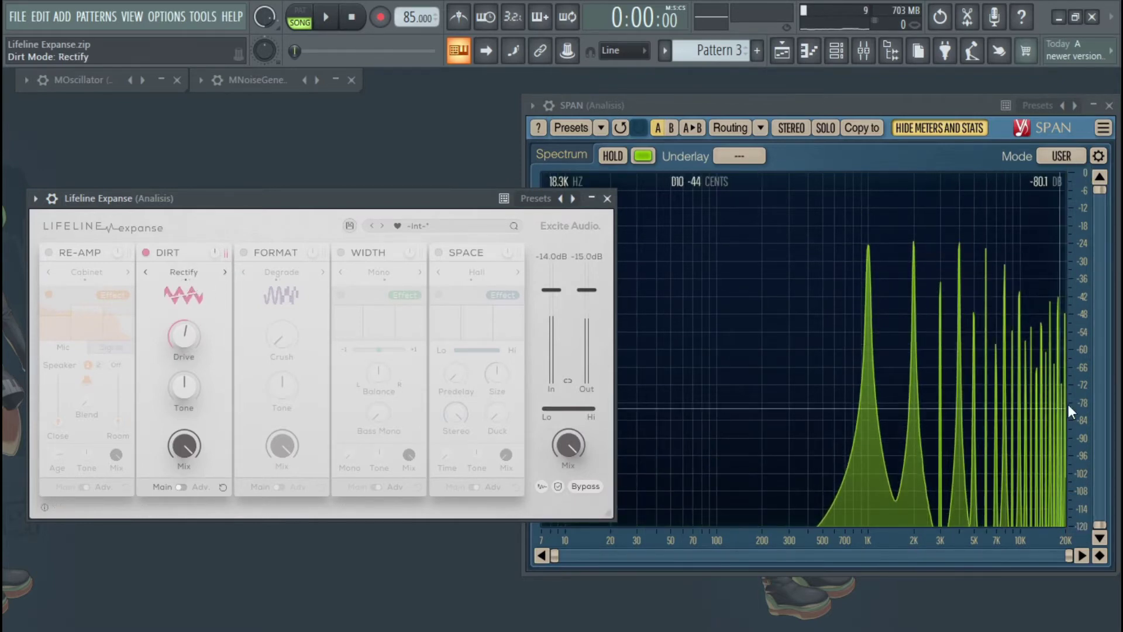
click(225, 272)
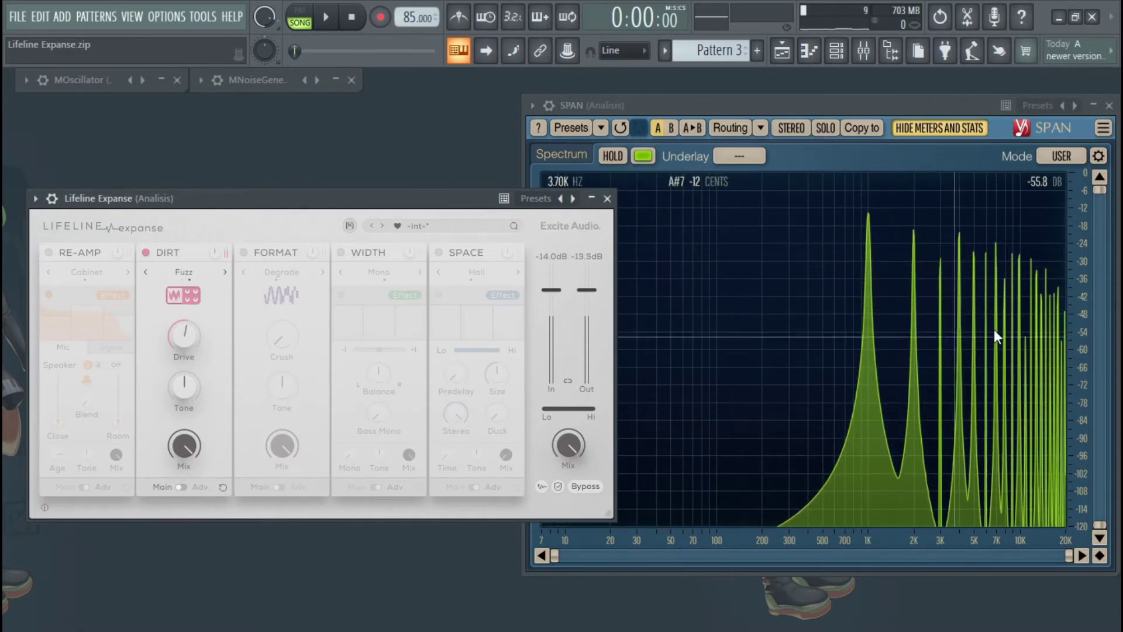
Show the Dirt module's advanced controls, set Dynamic to 81.6% and raise Smooth to its maximum
click(184, 486)
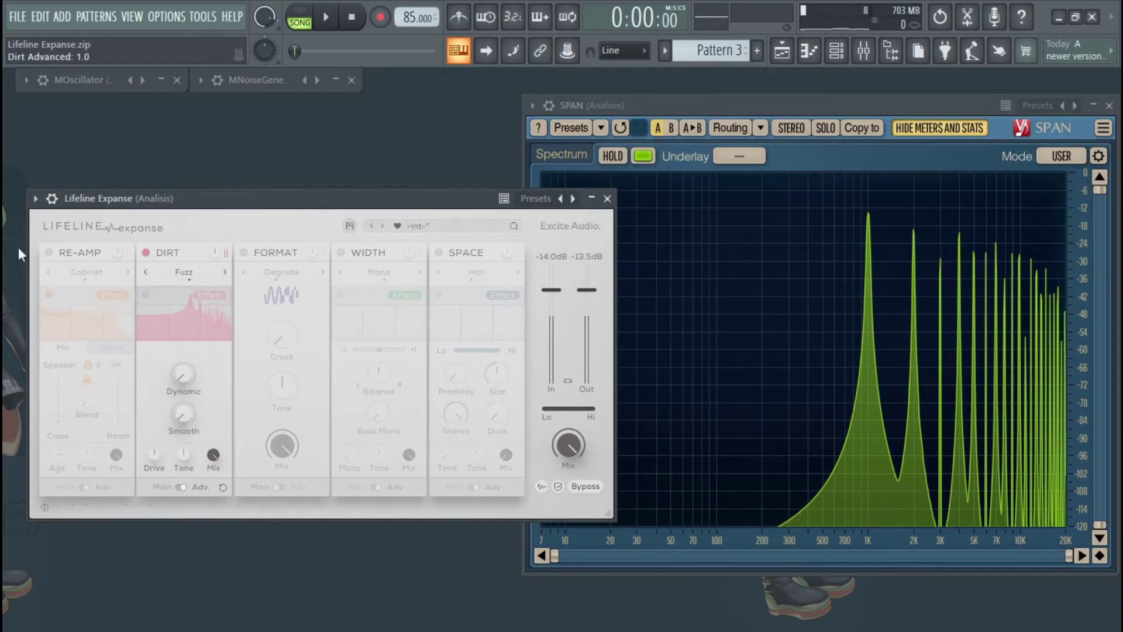
drag(186, 373, 194, 340)
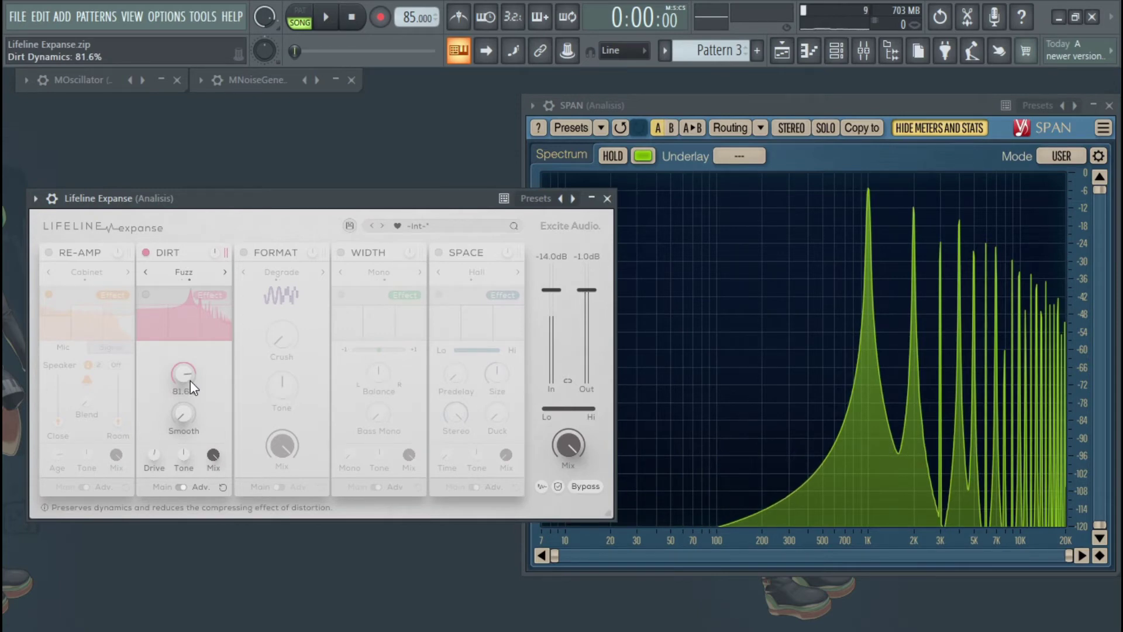
drag(183, 414, 196, 354)
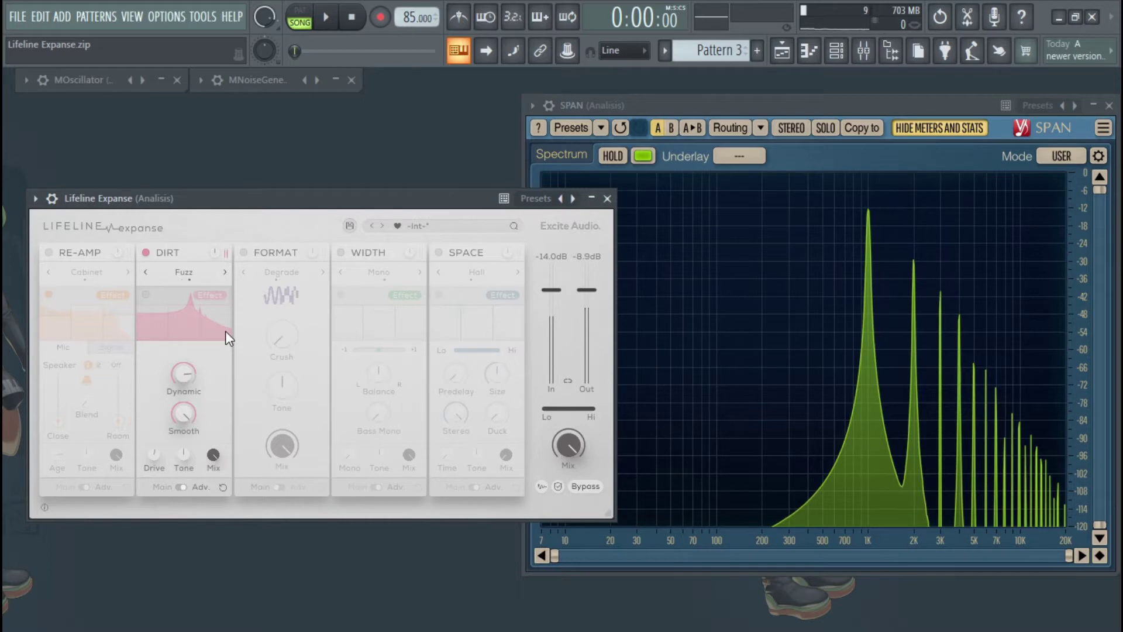
Return the Dirt module's Smooth and Dynamic to 0% and step through its distortion modes, including Tape
drag(183, 413, 171, 515)
drag(183, 375, 171, 363)
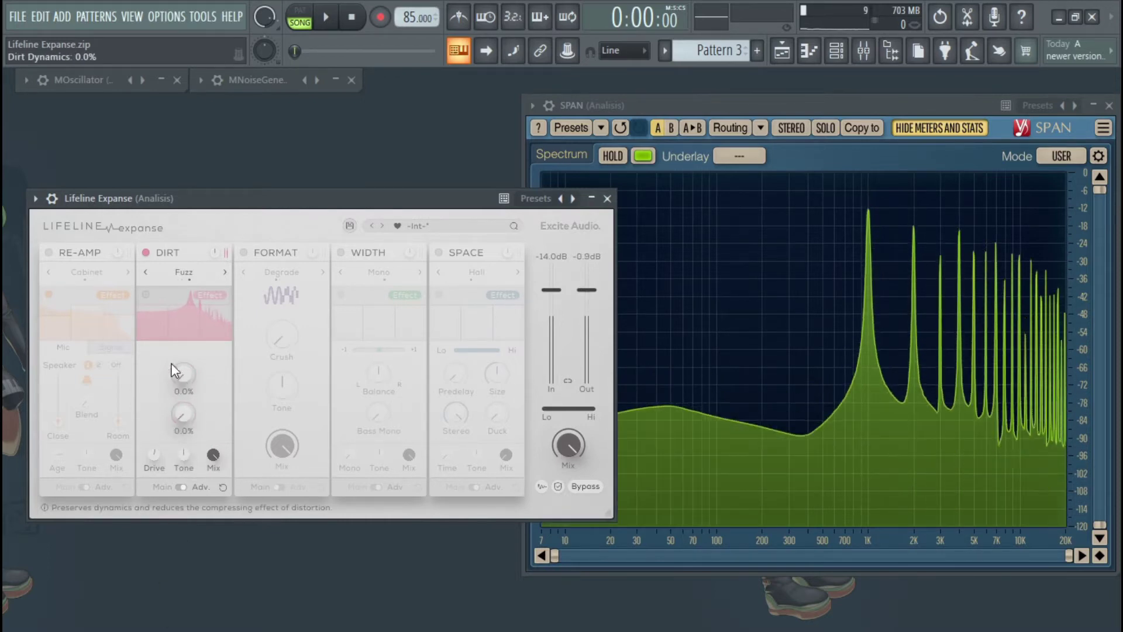
click(225, 272)
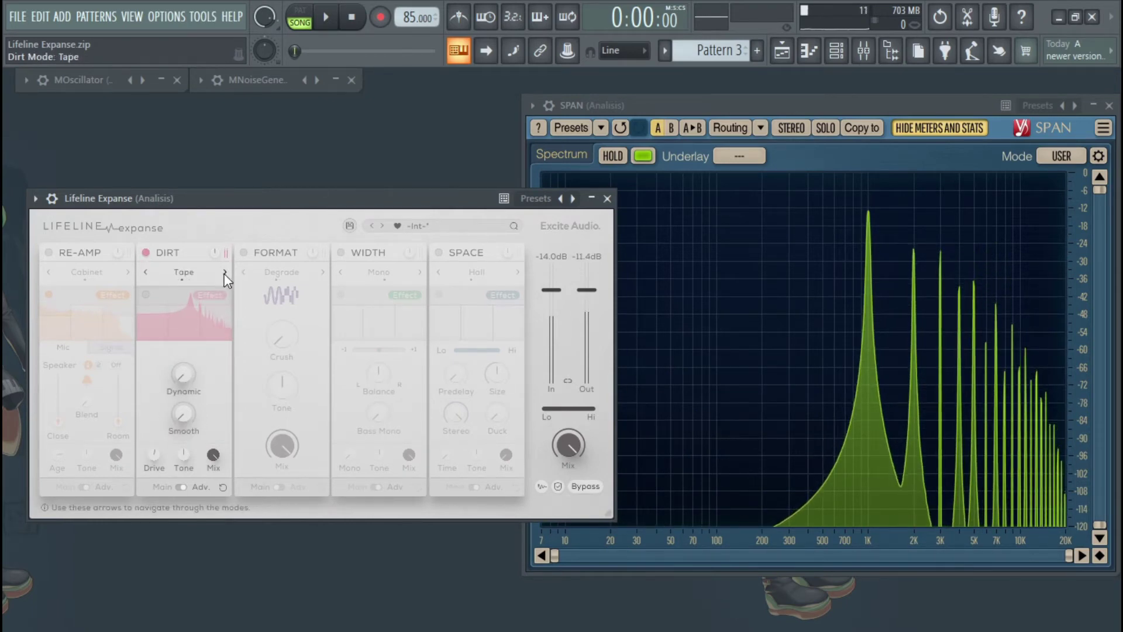
click(225, 274)
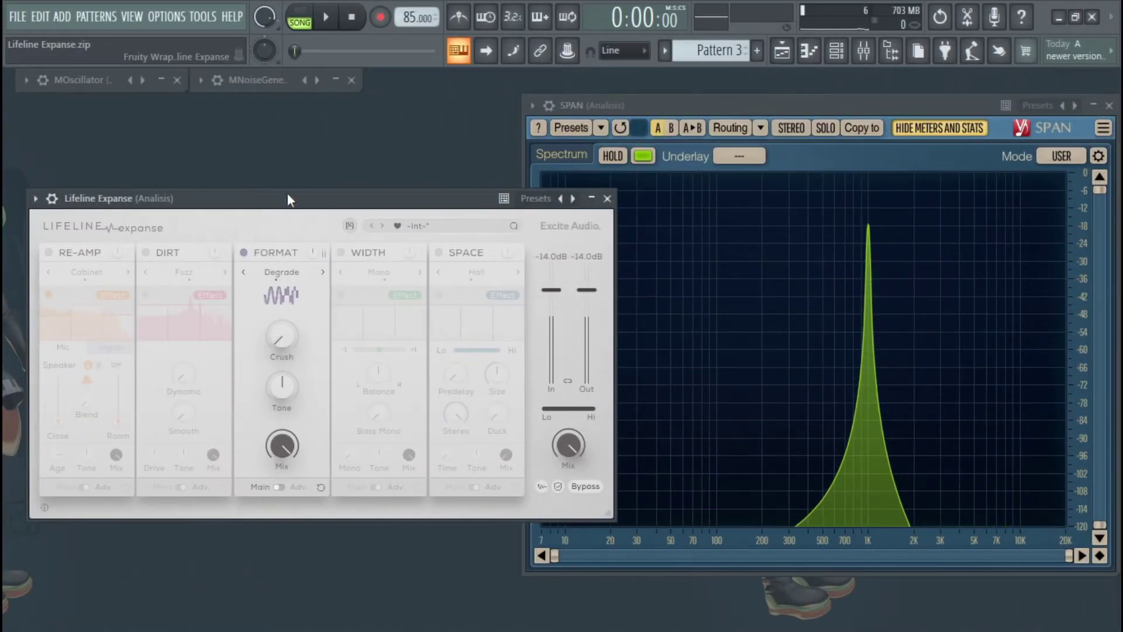
Reposition the Lifeline Expanse window and set the Format module's Crush to 50% in Degrade mode
drag(290, 194, 283, 191)
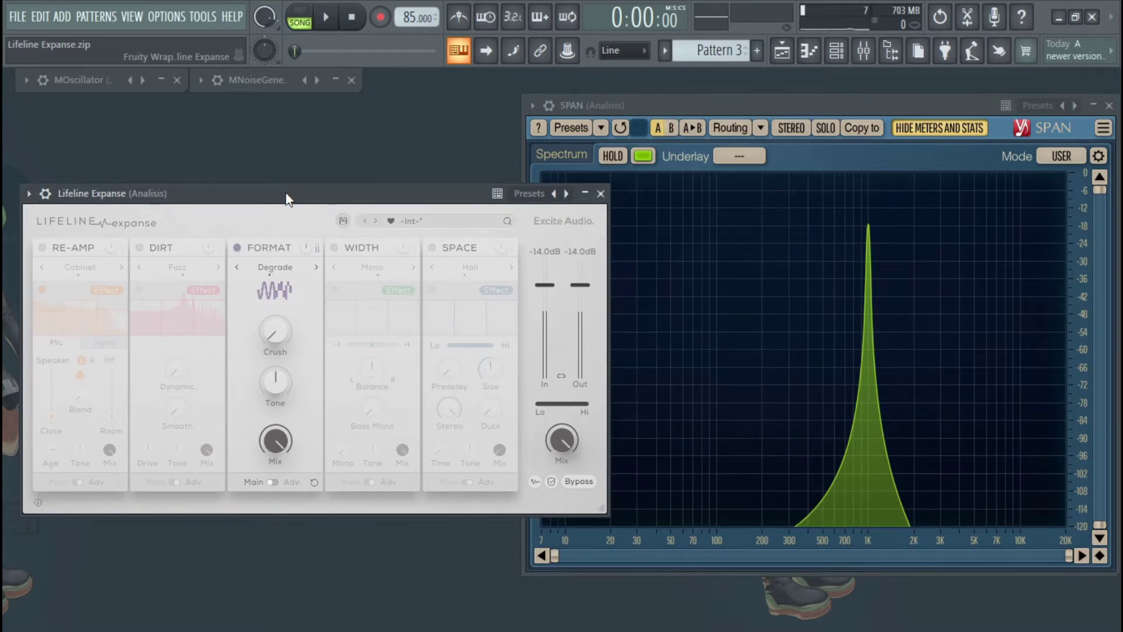
drag(299, 194, 282, 191)
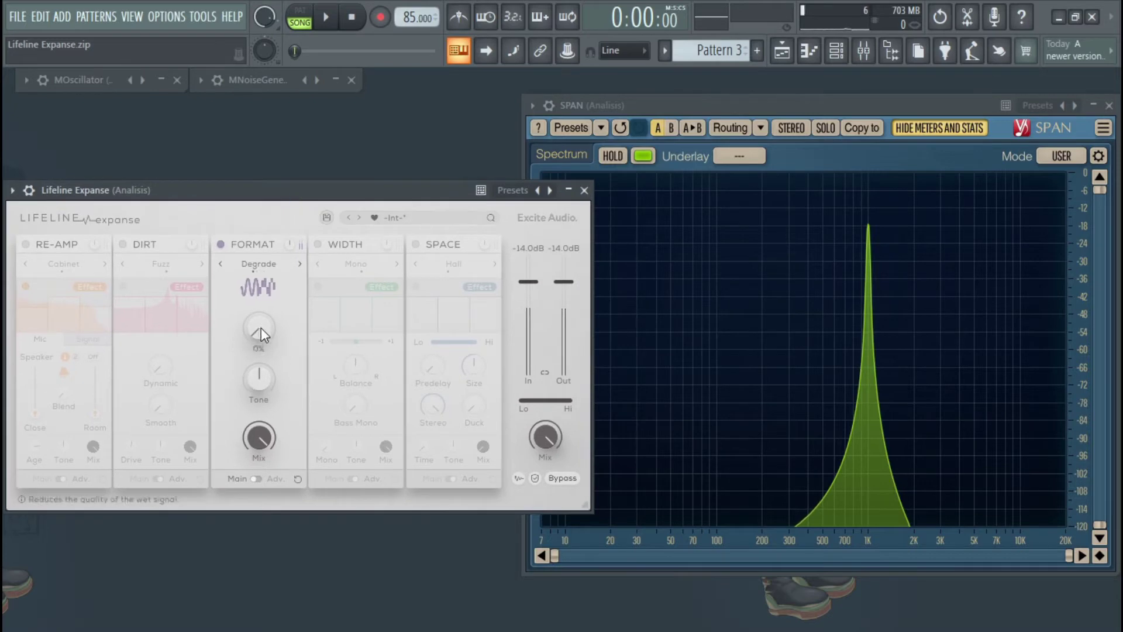
drag(258, 336, 259, 305)
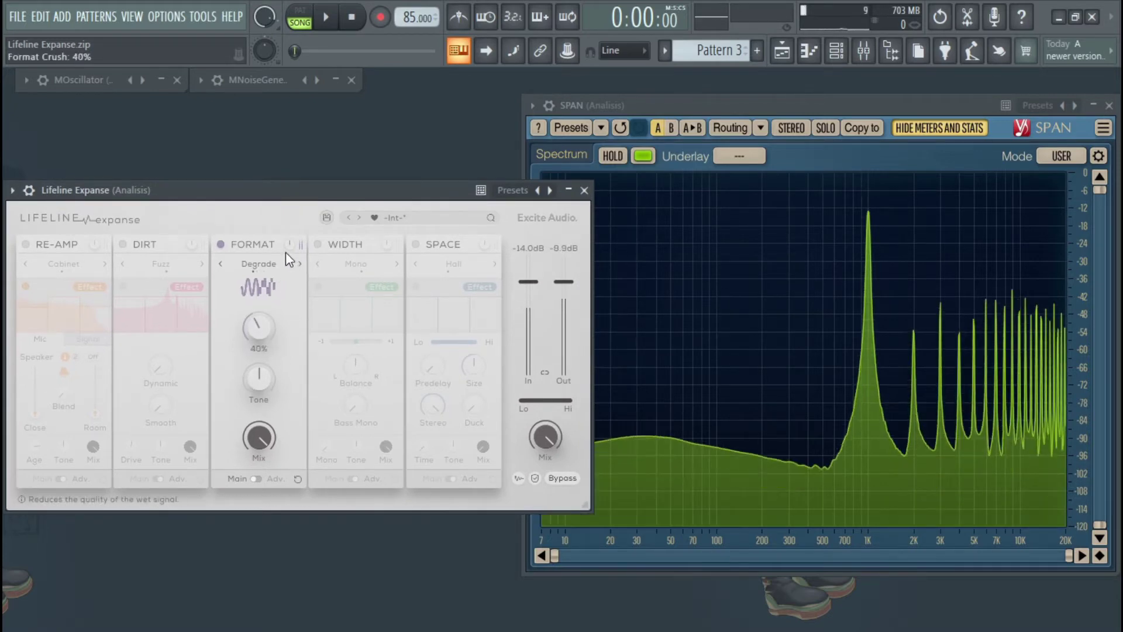
scroll(259, 329, up, 1)
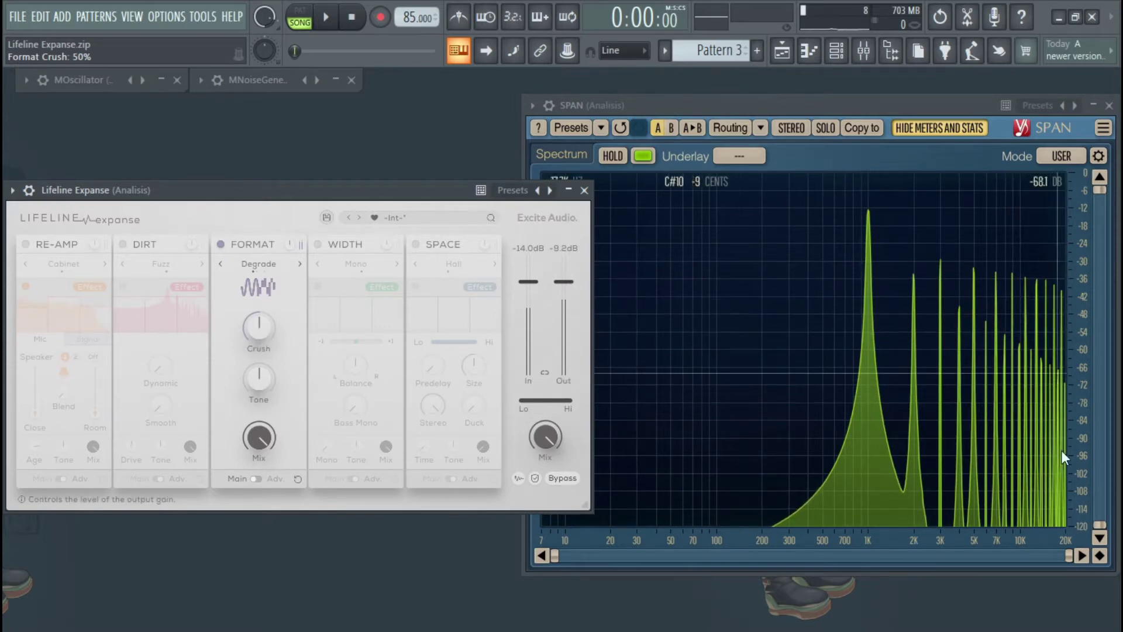
Switch the Format module through the Resample and Flatten modes to Washed
click(300, 265)
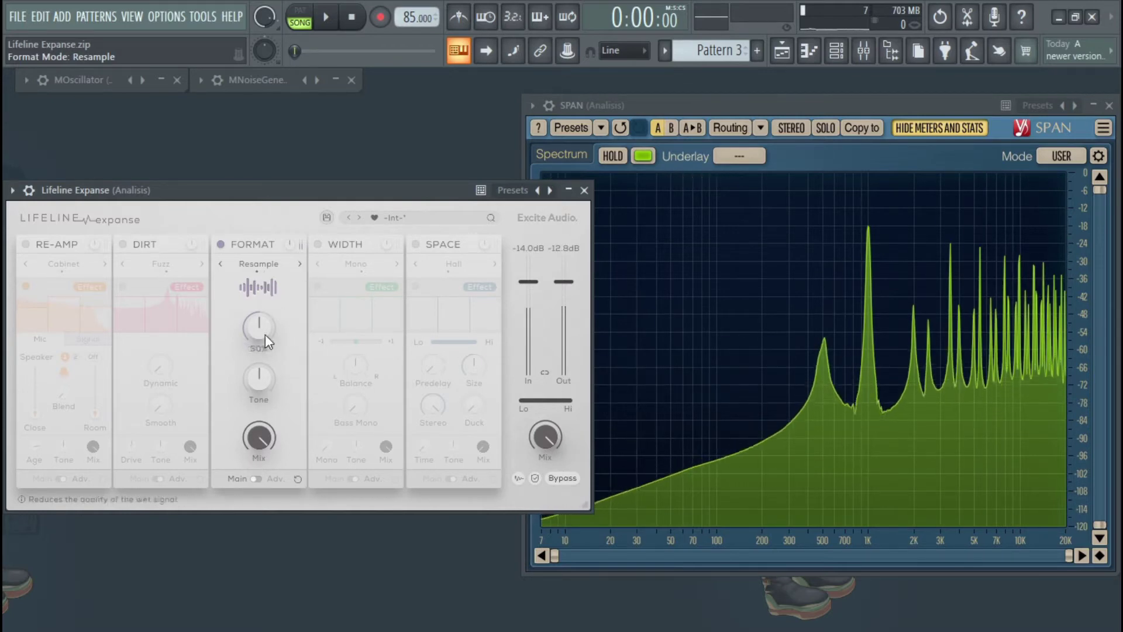
click(301, 263)
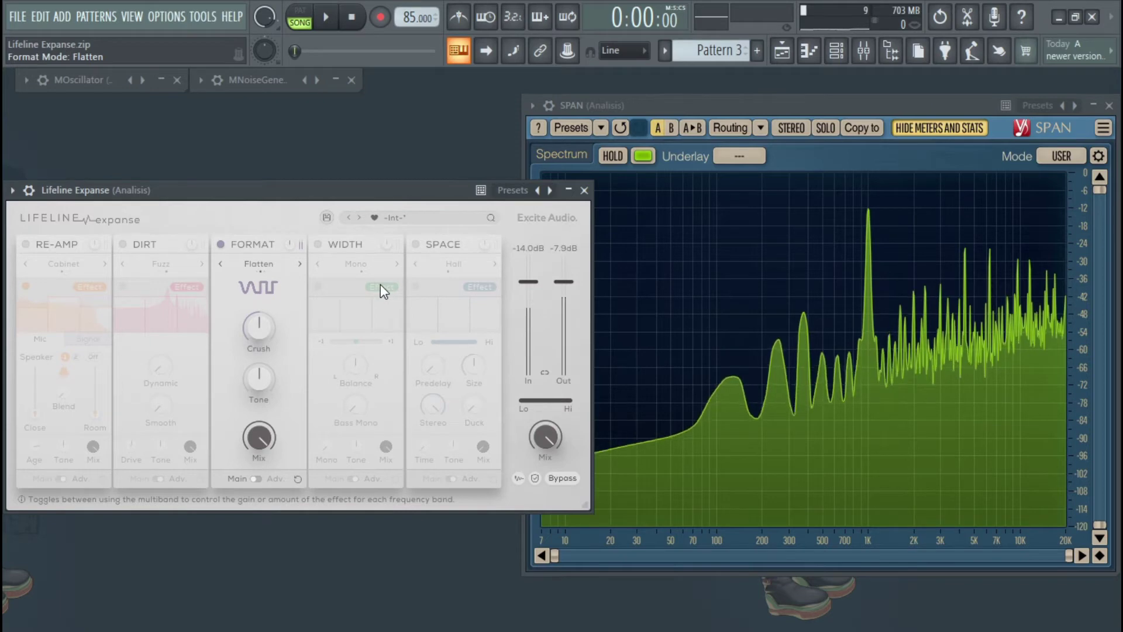
click(300, 264)
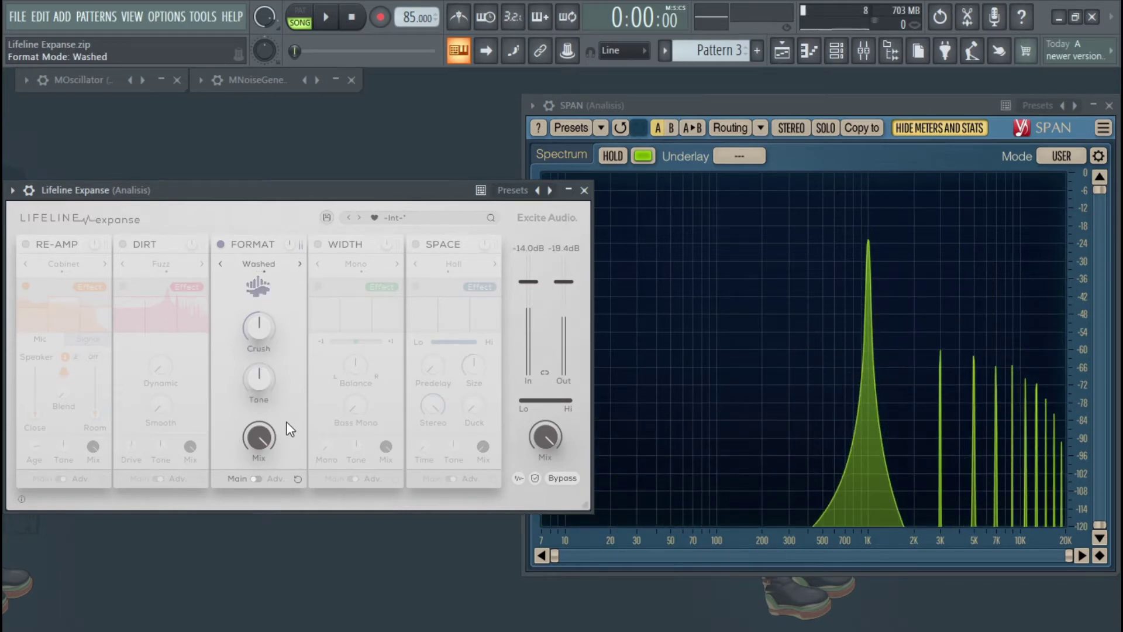
Adjust the Format module's Crush to 72% and show its advanced controls
drag(260, 327, 294, 270)
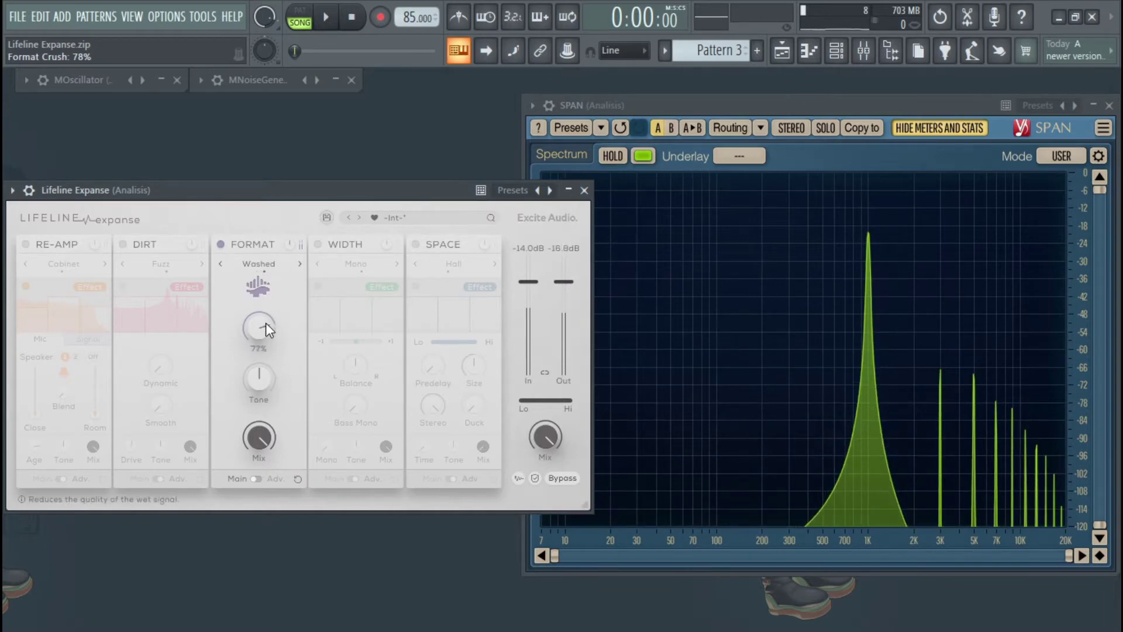
drag(267, 329, 267, 338)
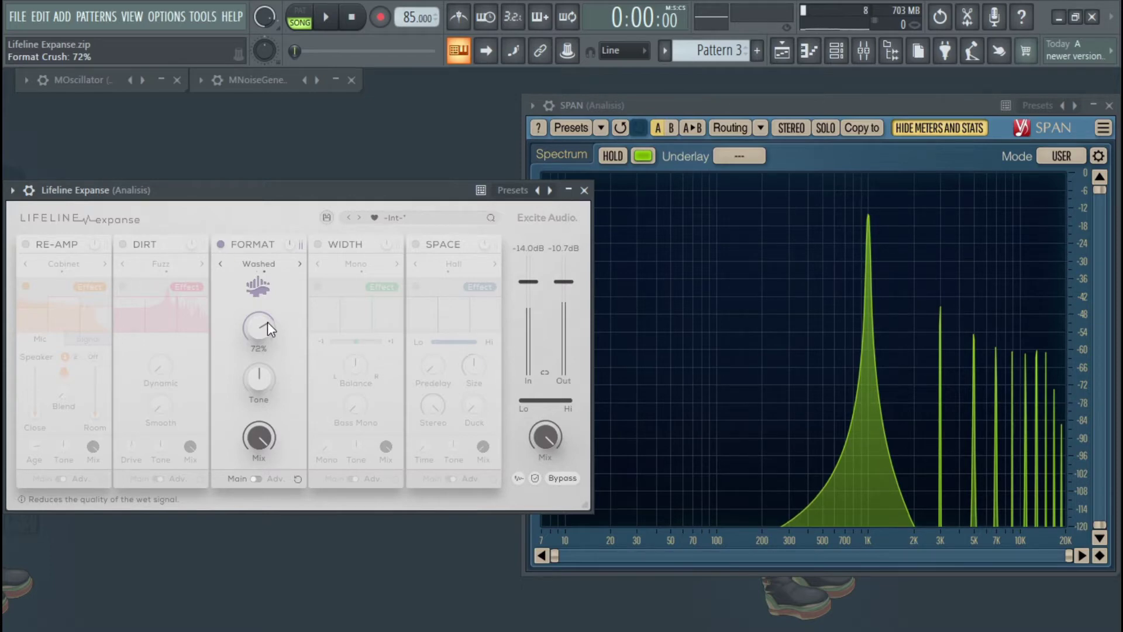
click(257, 479)
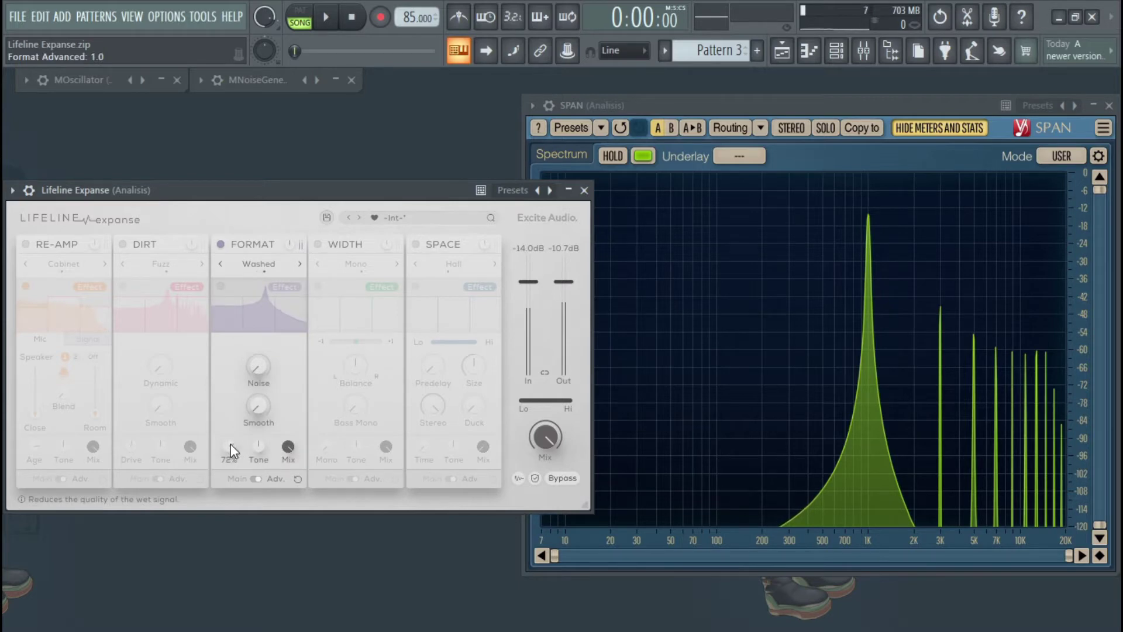
Raise the Format module's Noise to 62.4% in Washed mode and switch the module to Degrade
click(262, 409)
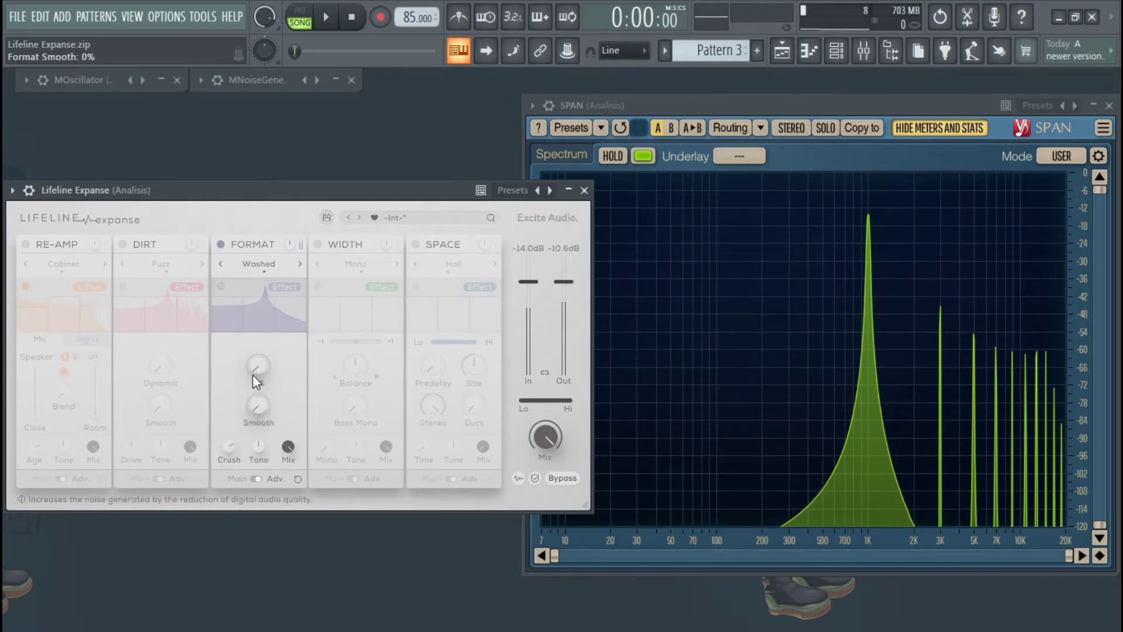
drag(259, 370, 274, 288)
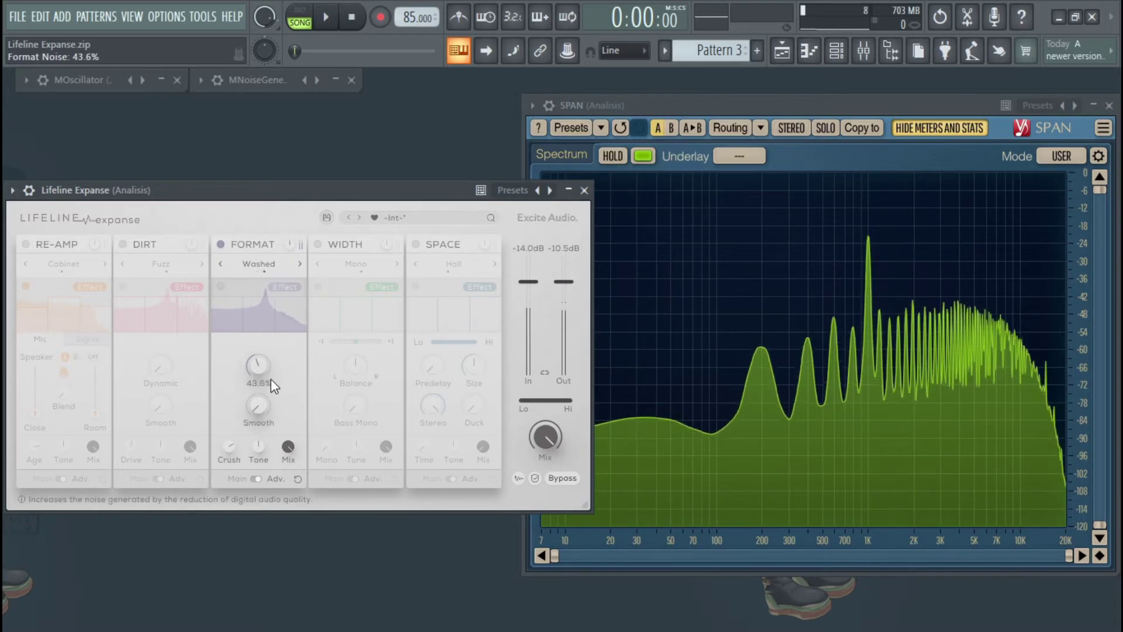
drag(266, 342, 268, 344)
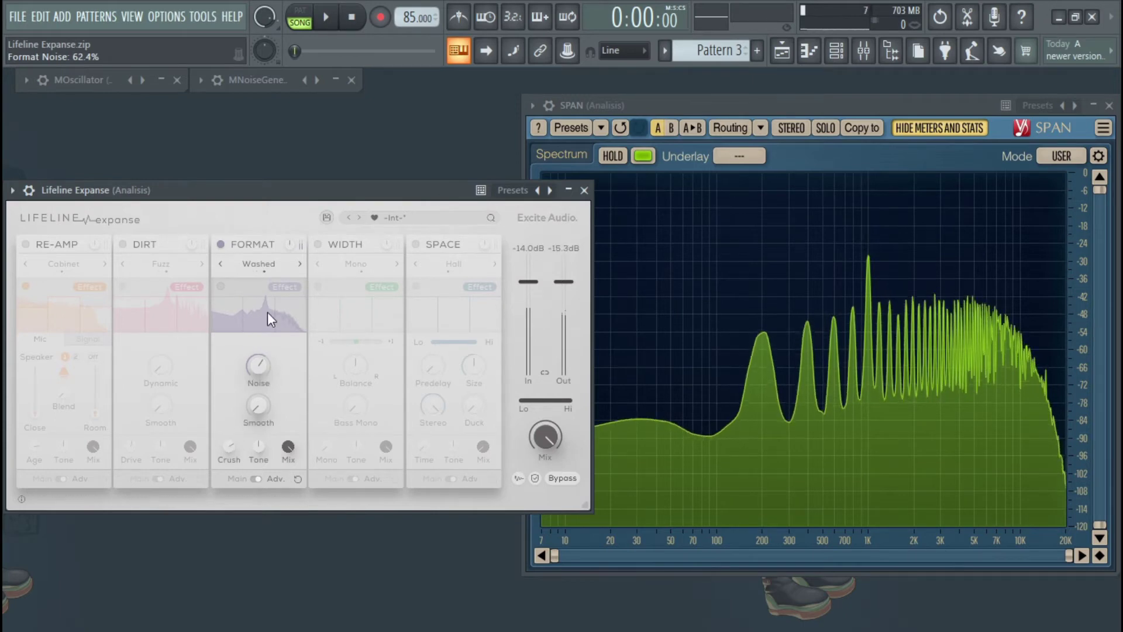
click(301, 264)
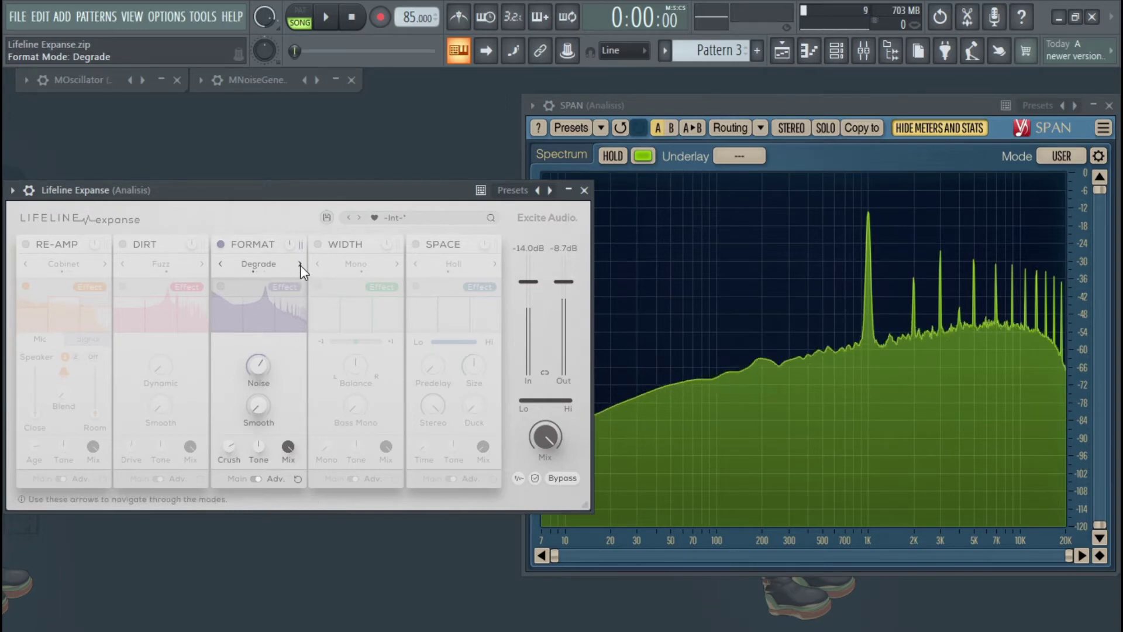
drag(299, 193, 299, 195)
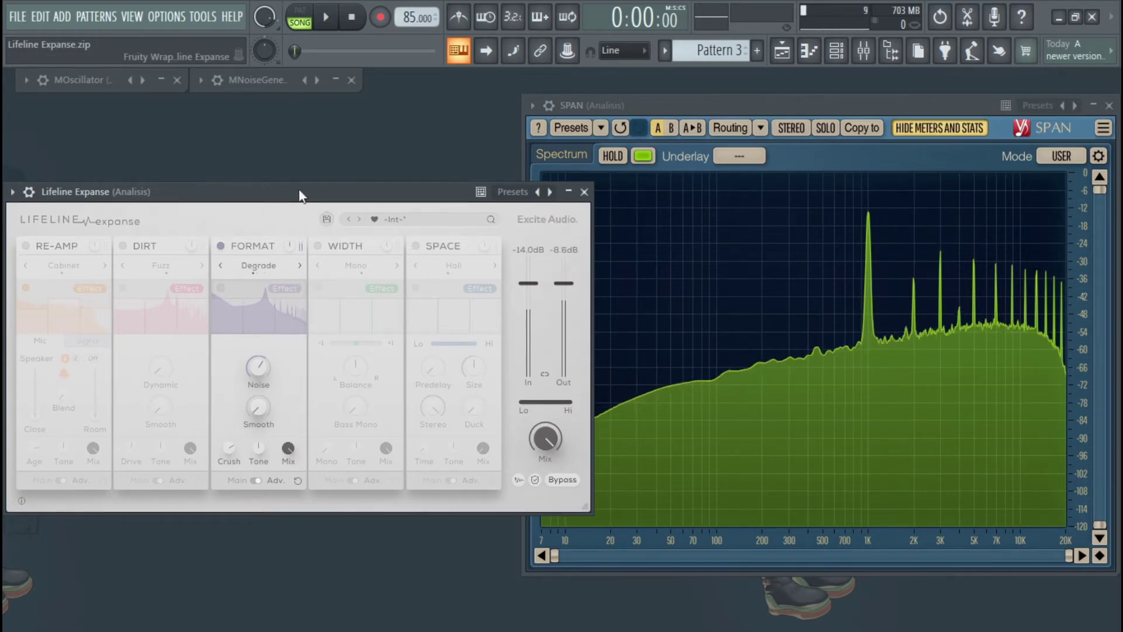
mouse_move(268, 376)
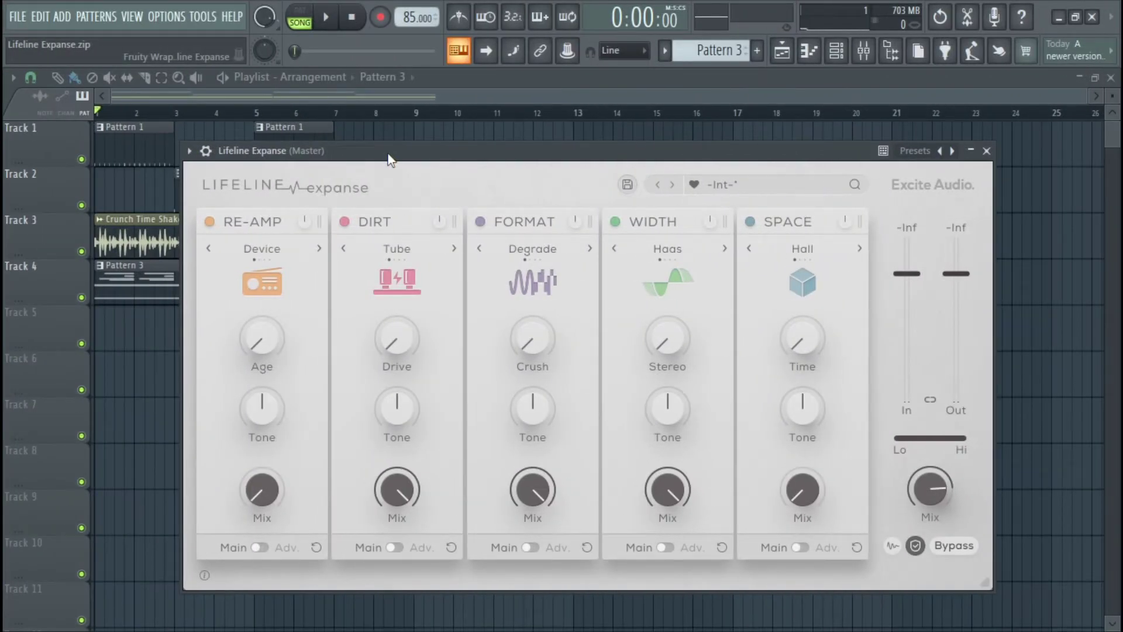
Look over the project's mixer tracks and return to the playlist
key(F9)
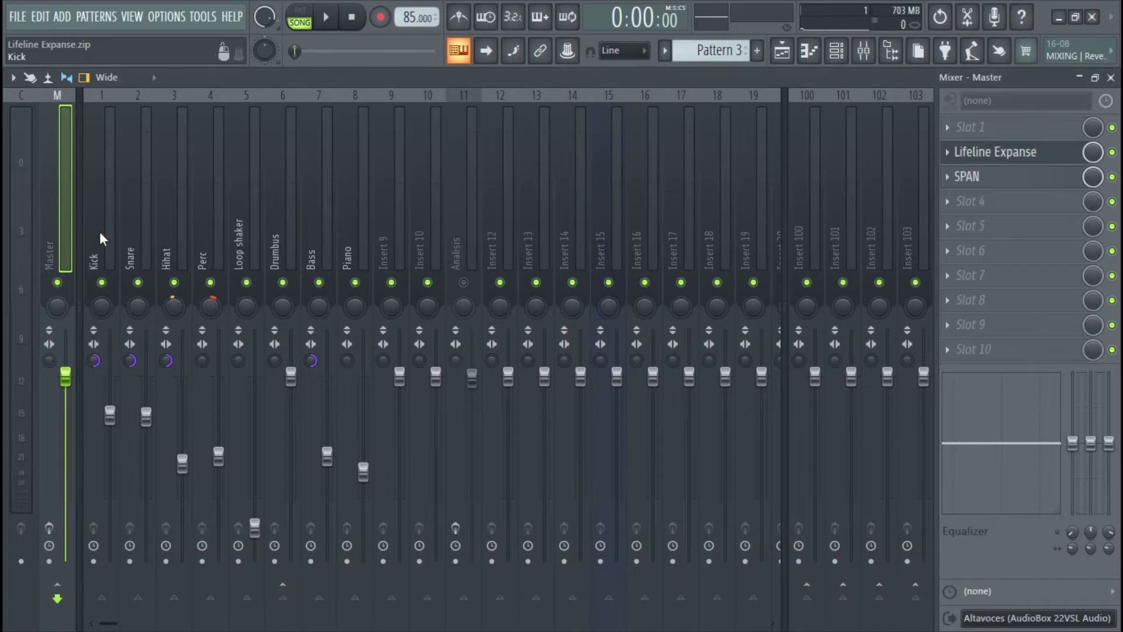
key(F9)
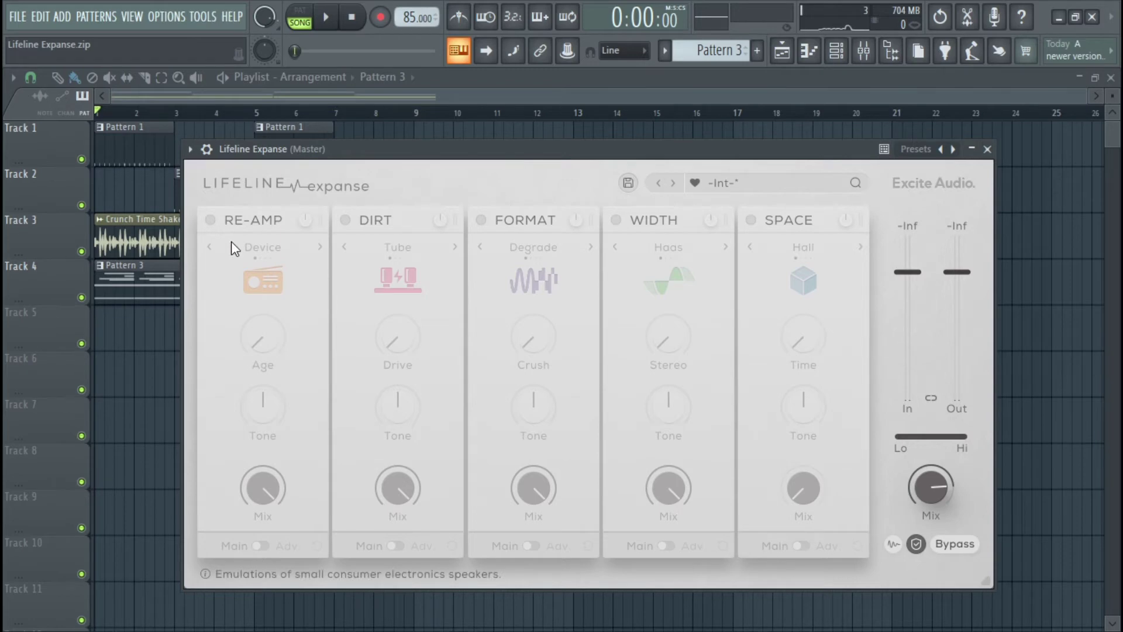
Switch on the Re-Amp module, cycle through all its modes back to Device, and switch it off again
click(208, 220)
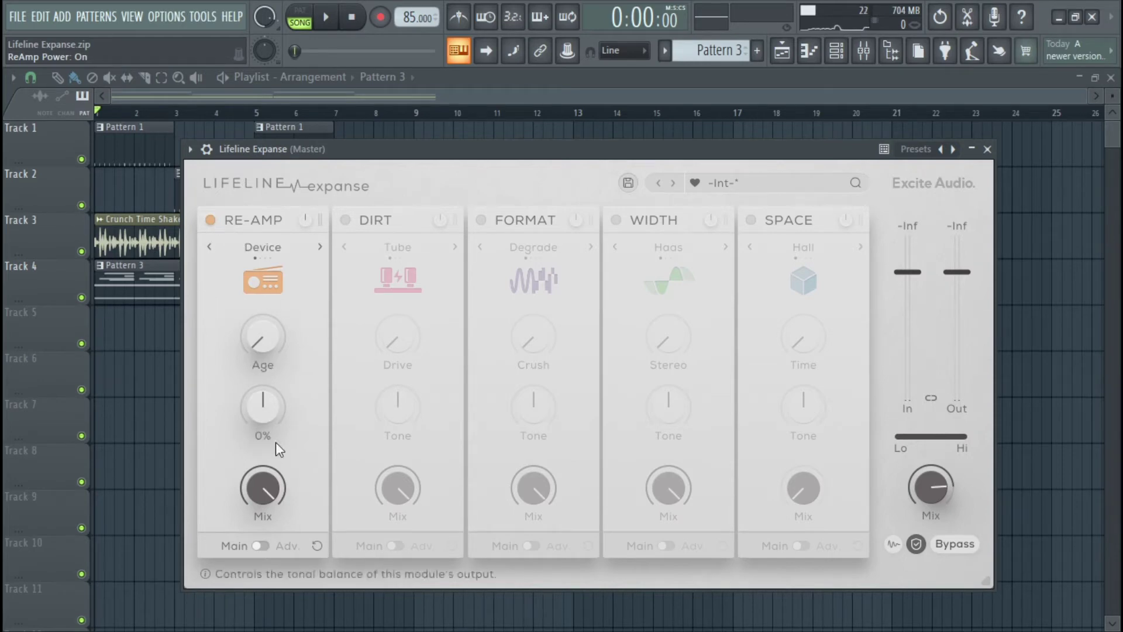
click(318, 243)
click(319, 243)
click(318, 244)
click(319, 244)
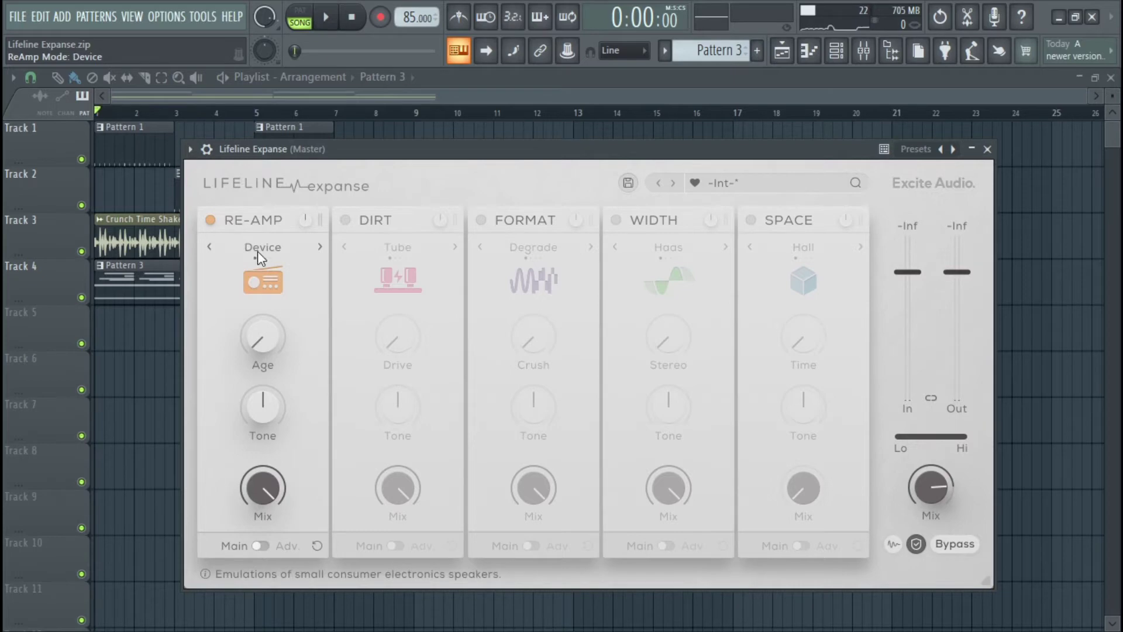
click(210, 220)
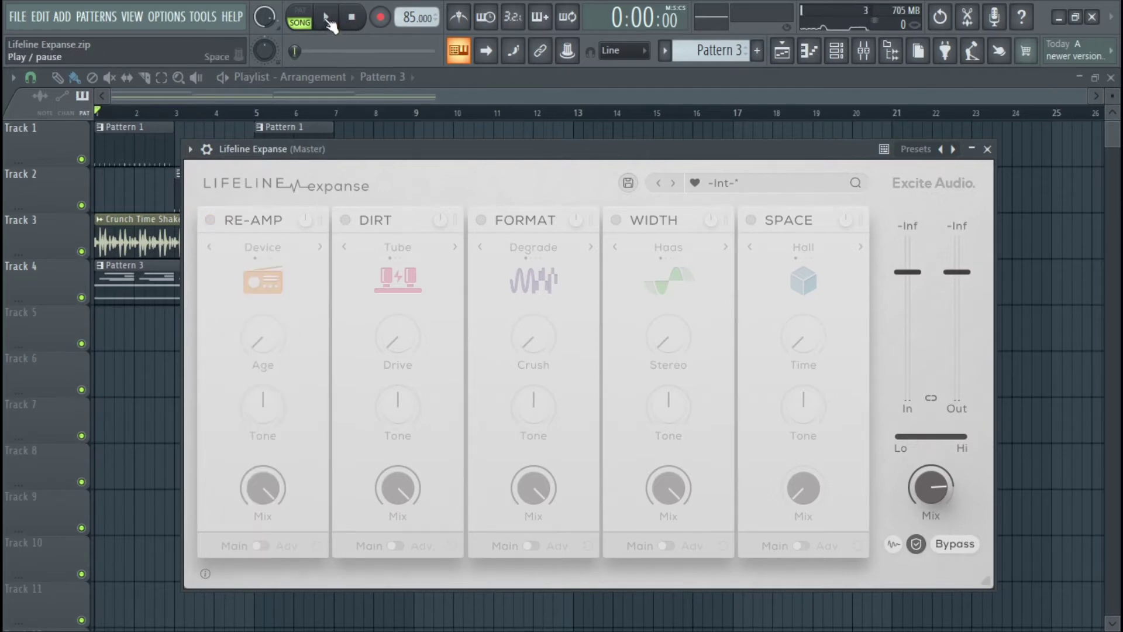
Start song playback and check the track levels in the mixer before returning to the playlist
click(327, 20)
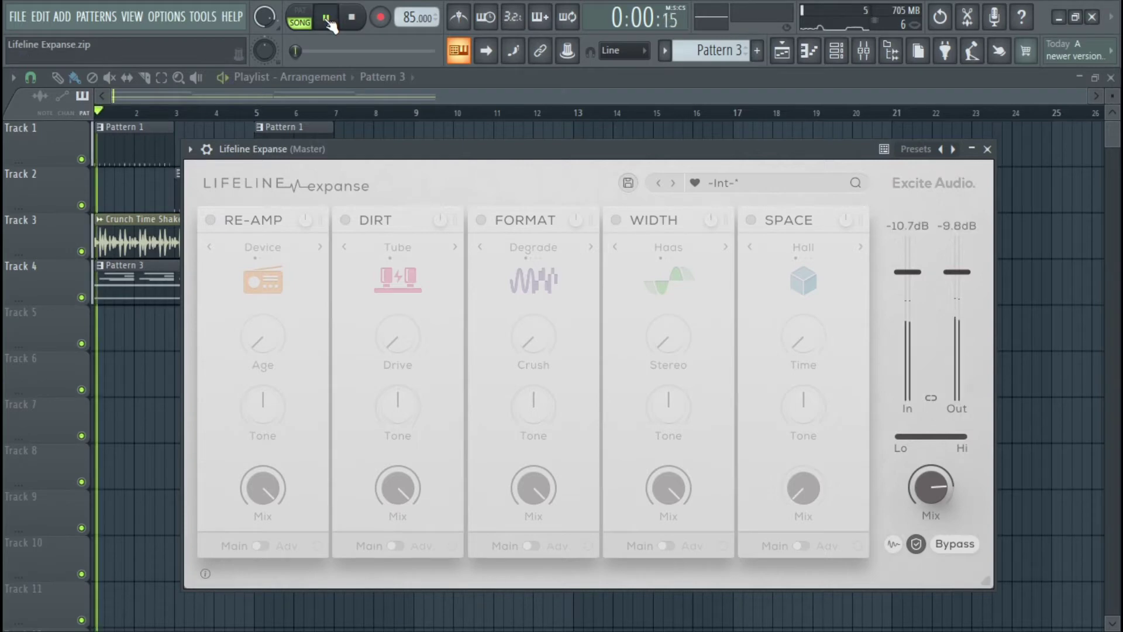
key(F9)
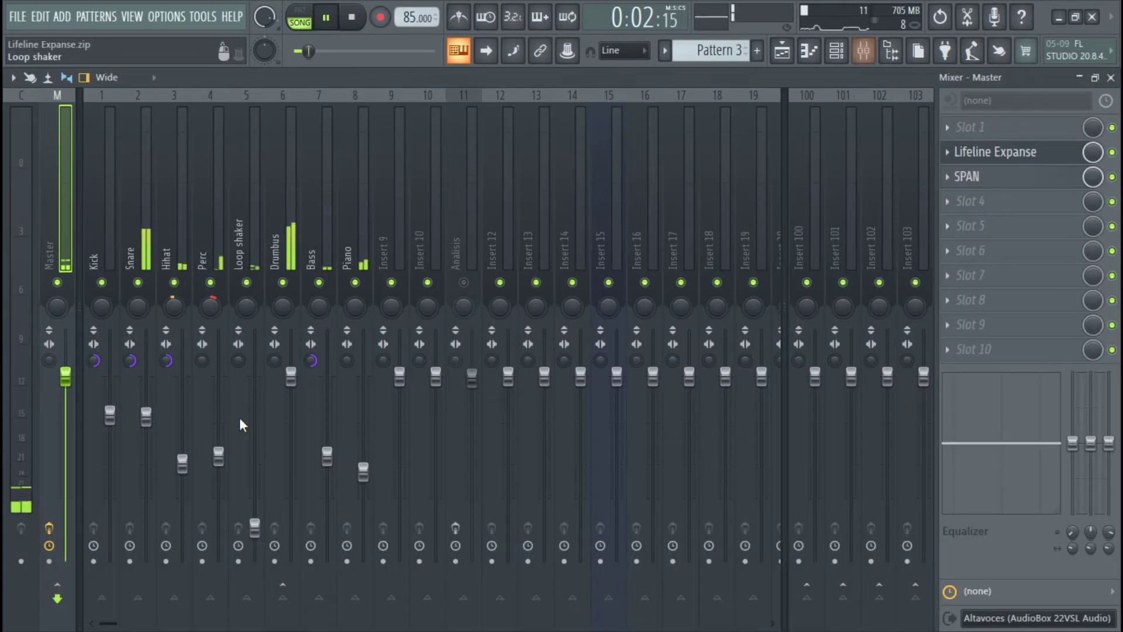
key(F5)
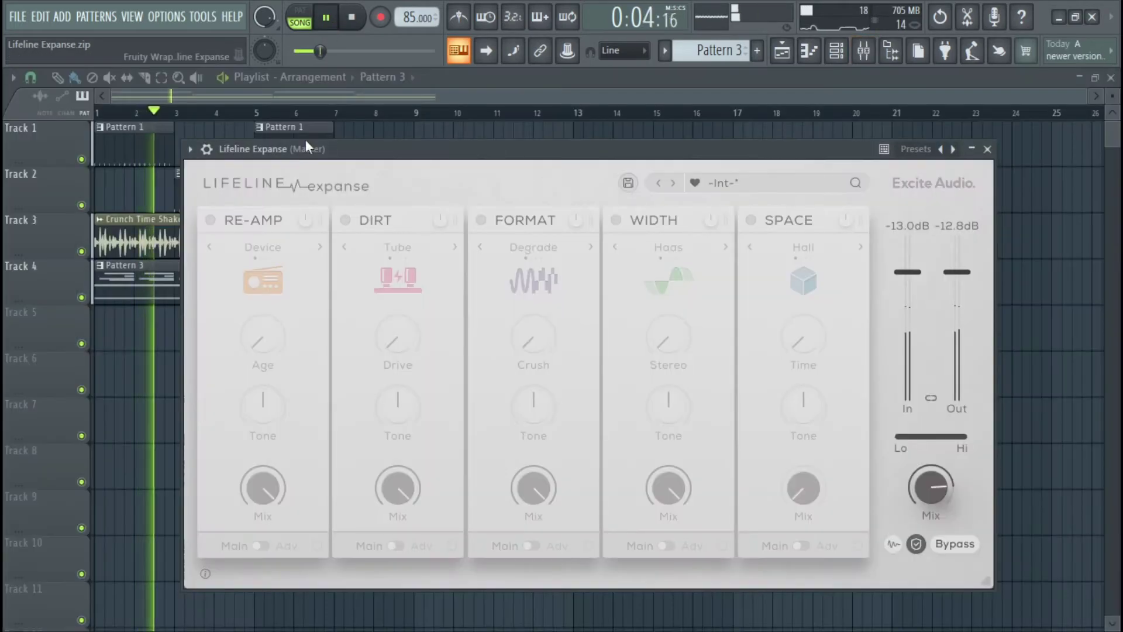
Switch on Re-Amp in Cabinet mode and set the master Mix to 100%
click(211, 221)
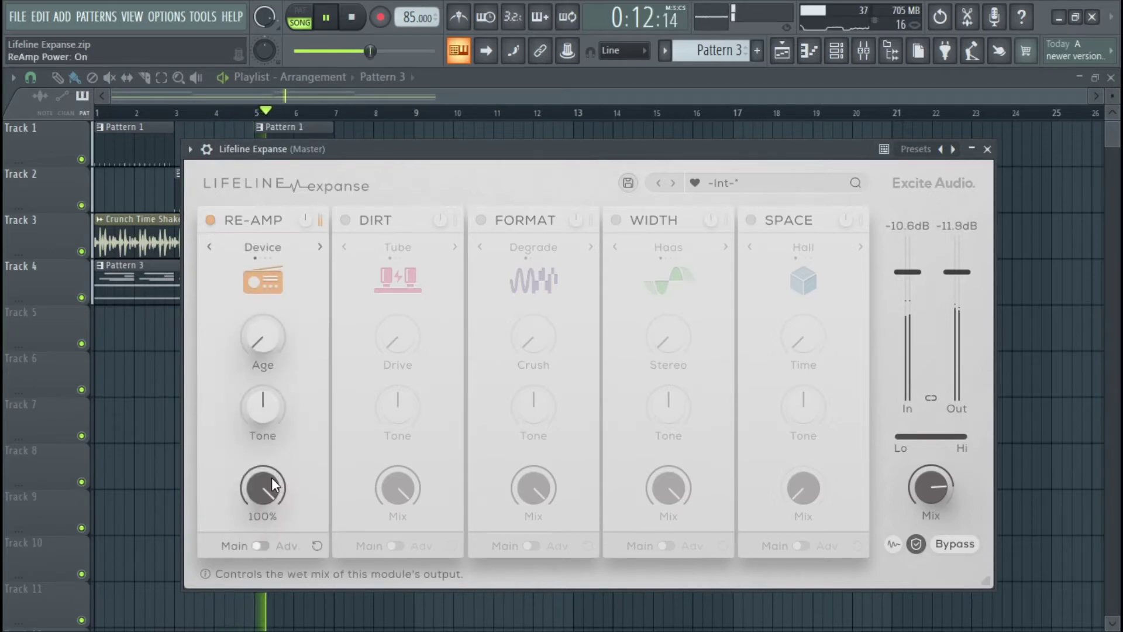
click(321, 248)
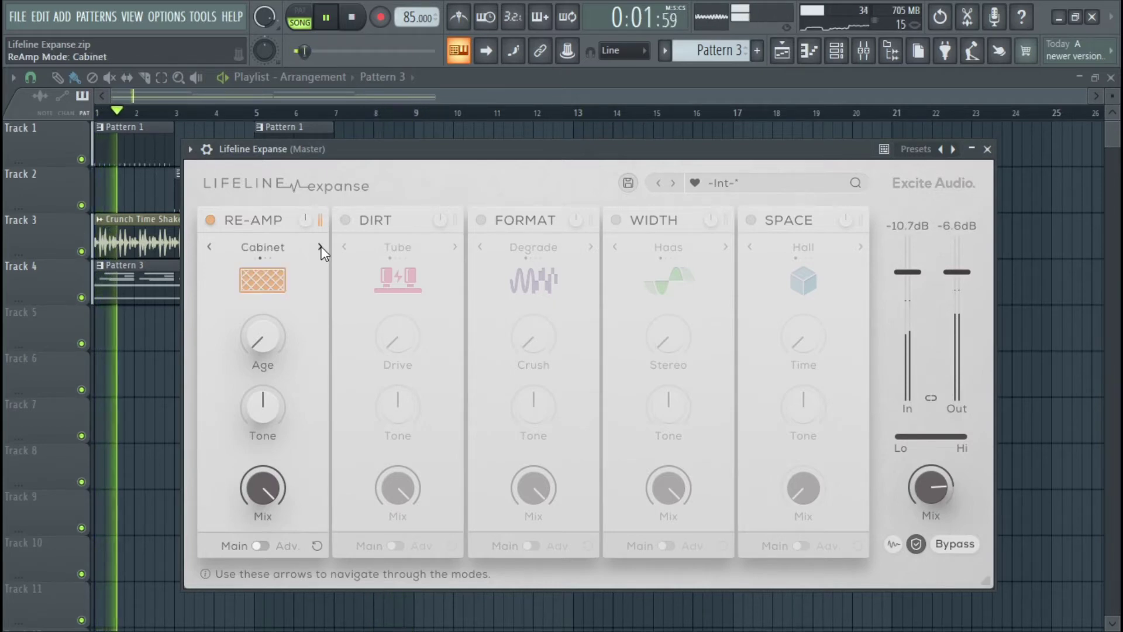
drag(931, 488, 942, 402)
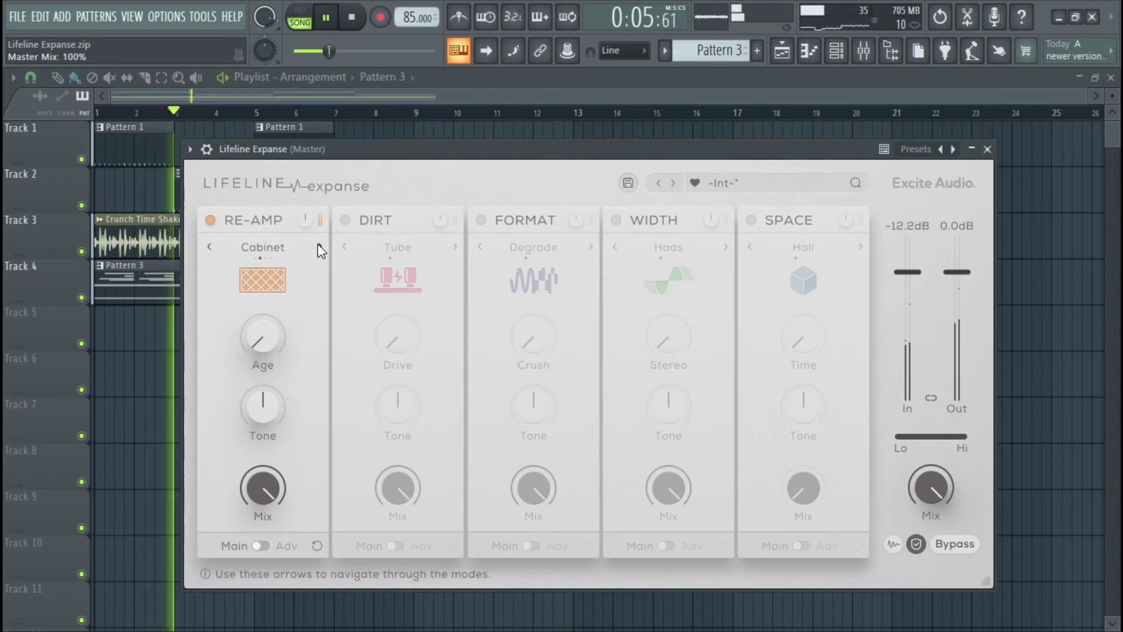
Lower the Re-Amp output gain to -6.5 dB, switch to Monitors mode, and reset the gain to 0.0 dB
drag(301, 228, 304, 258)
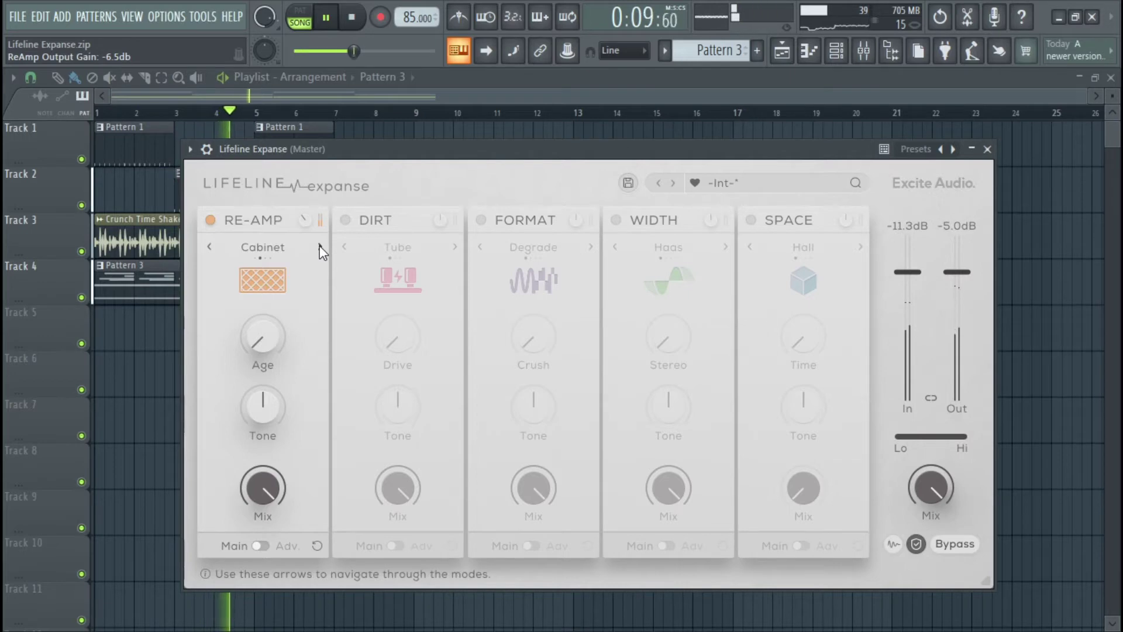
click(320, 248)
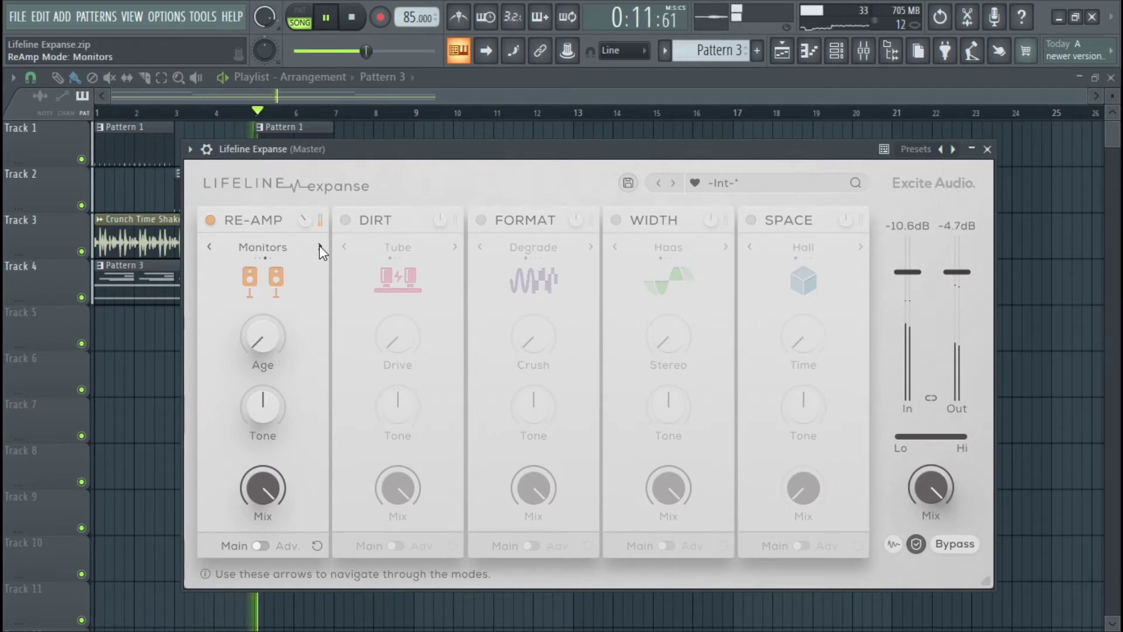
double_click(305, 219)
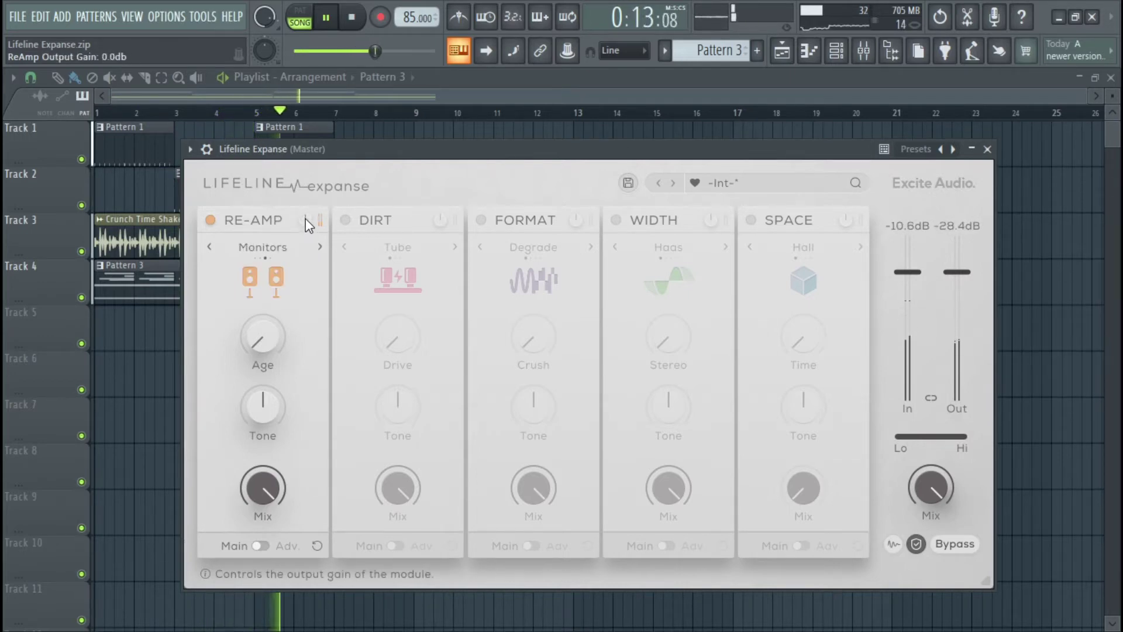
Audition Re-Amp's Vintage mode, return the module to Device switched off, and stop playback
click(321, 246)
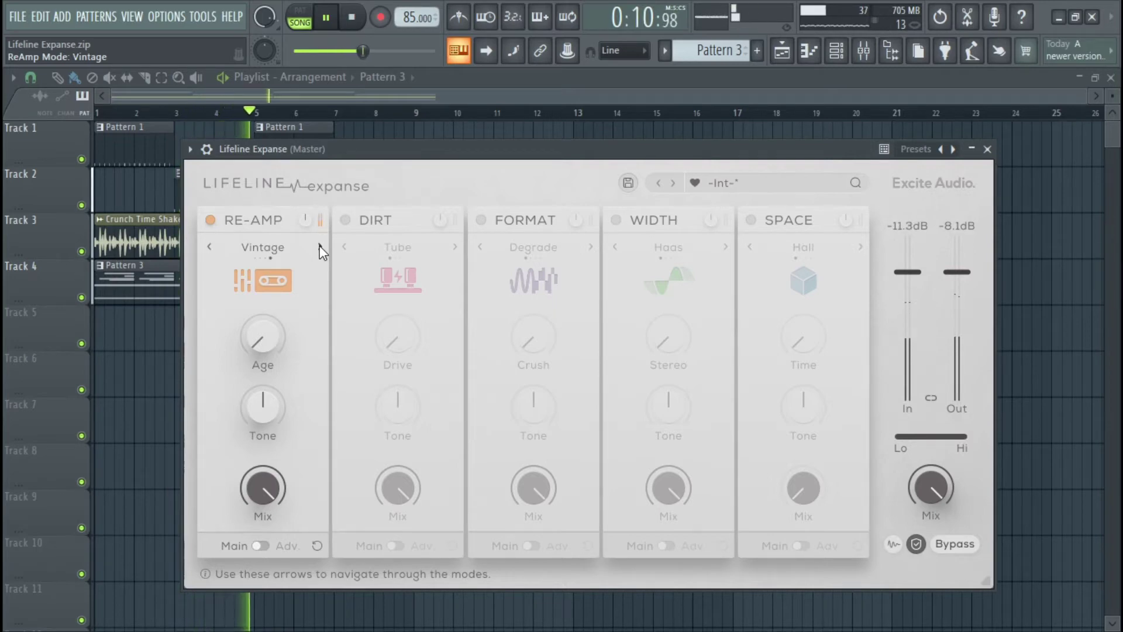
click(320, 246)
click(215, 221)
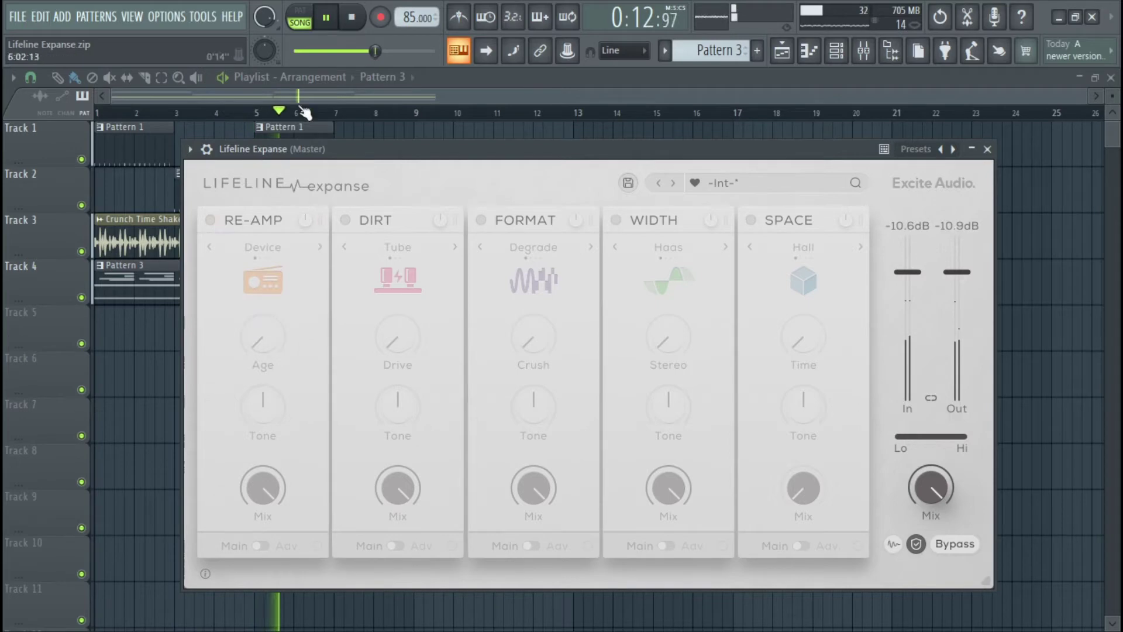
key(space)
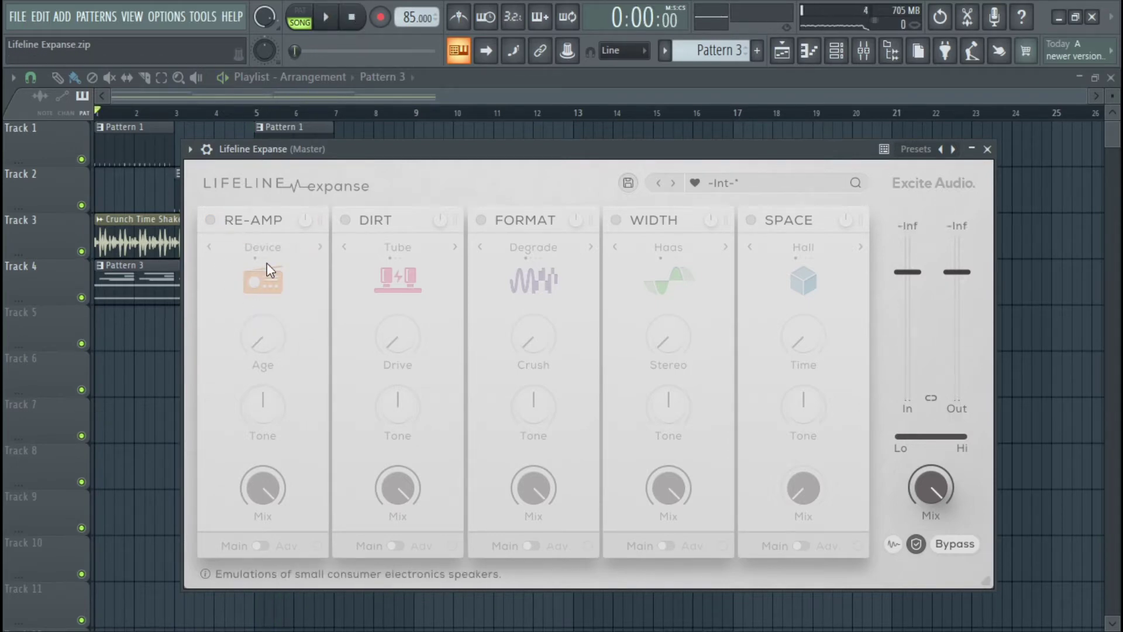
Switch on the Re-Amp module and briefly show its advanced controls before returning to the main view
click(210, 220)
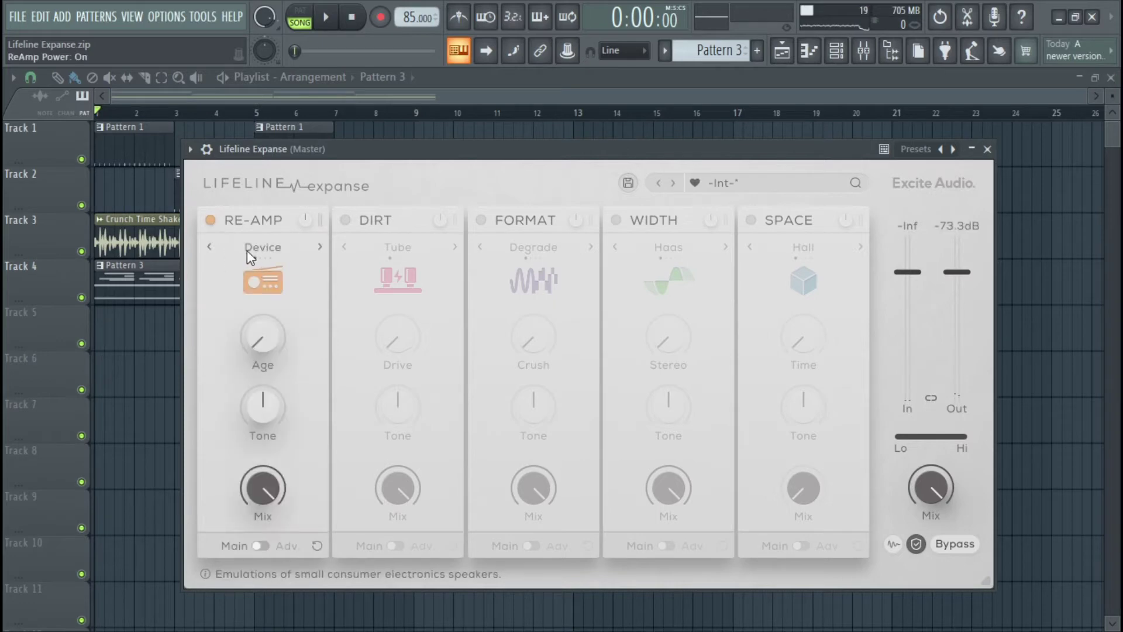
click(262, 544)
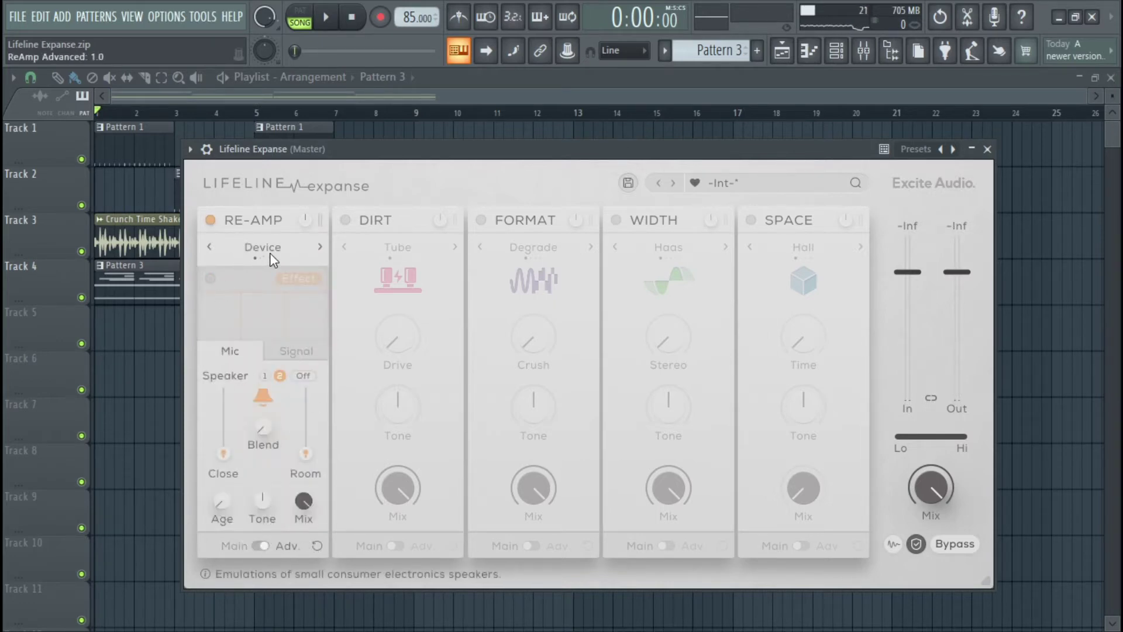
click(260, 545)
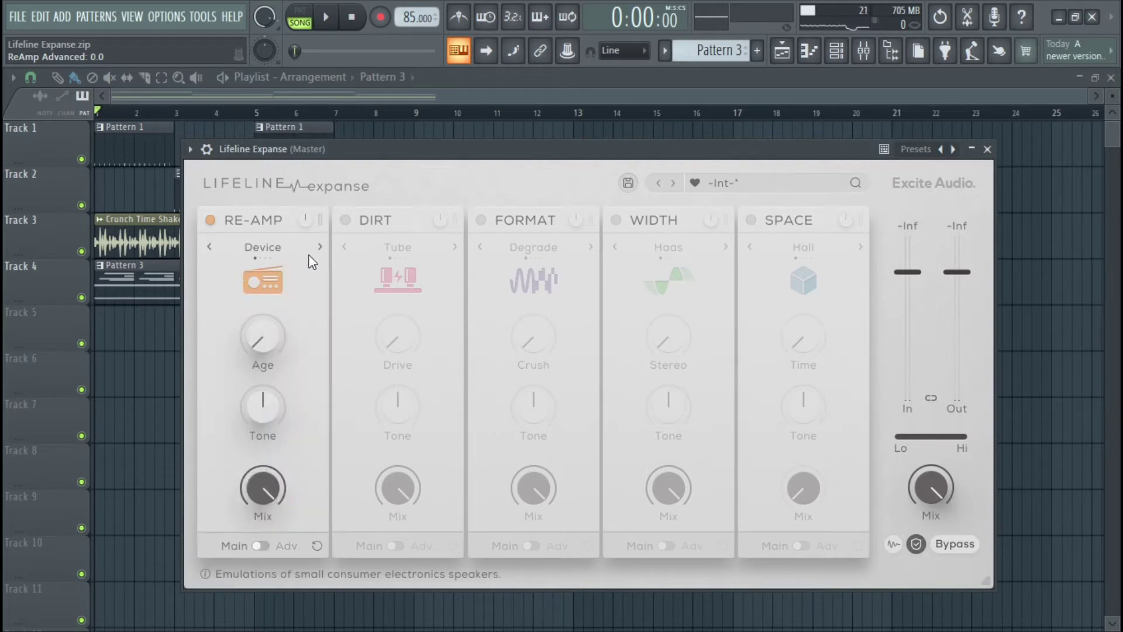
Step Re-Amp through the Cabinet, Monitors and Vintage modes back to Device and show its advanced controls
click(320, 246)
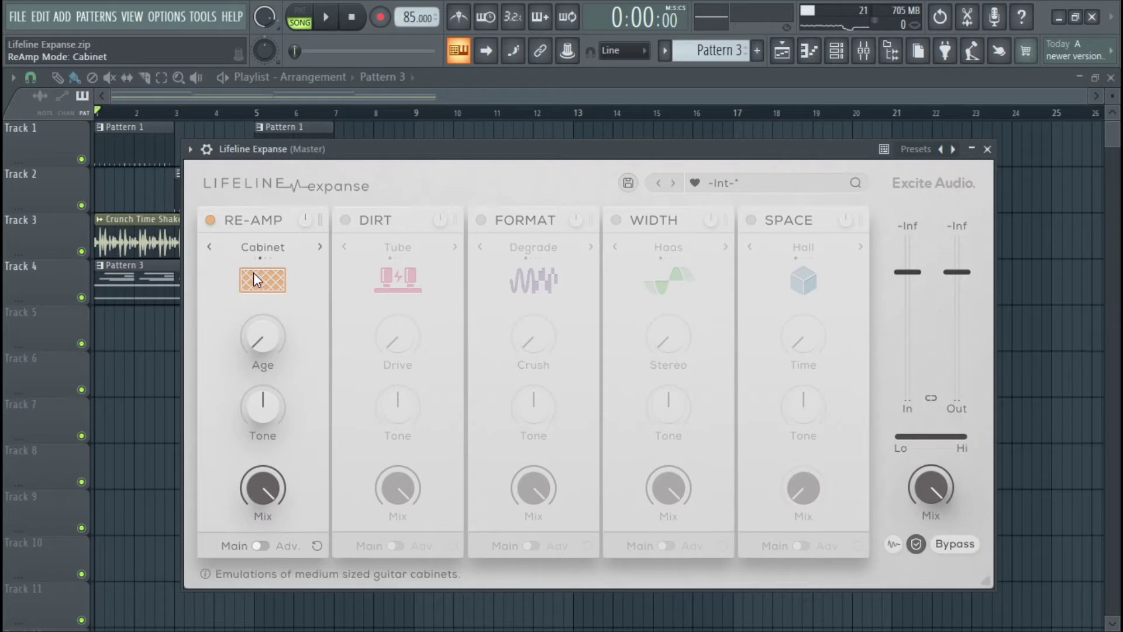
click(322, 246)
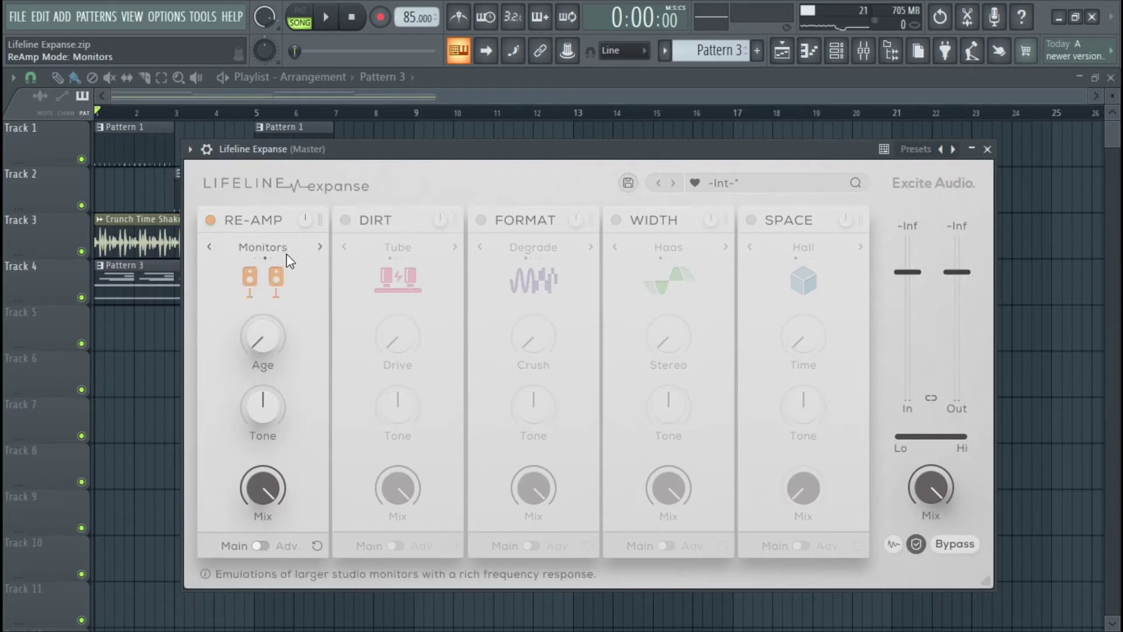
click(320, 246)
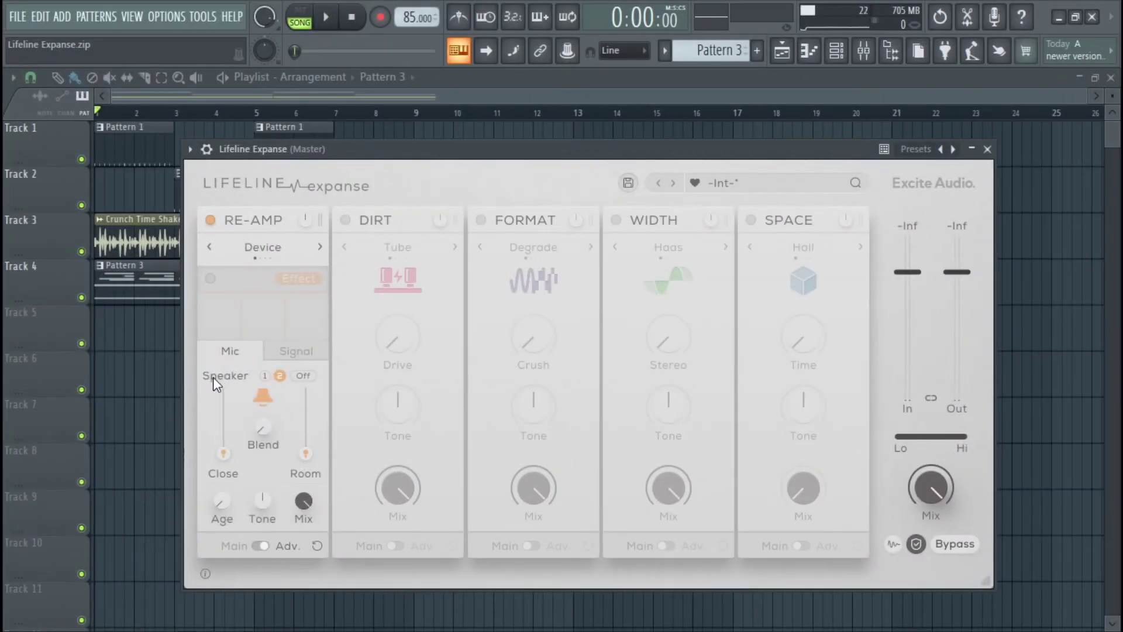
Try the Re-Amp speaker sizes, set the speaker to Off, and cycle the modes back to Device
click(262, 377)
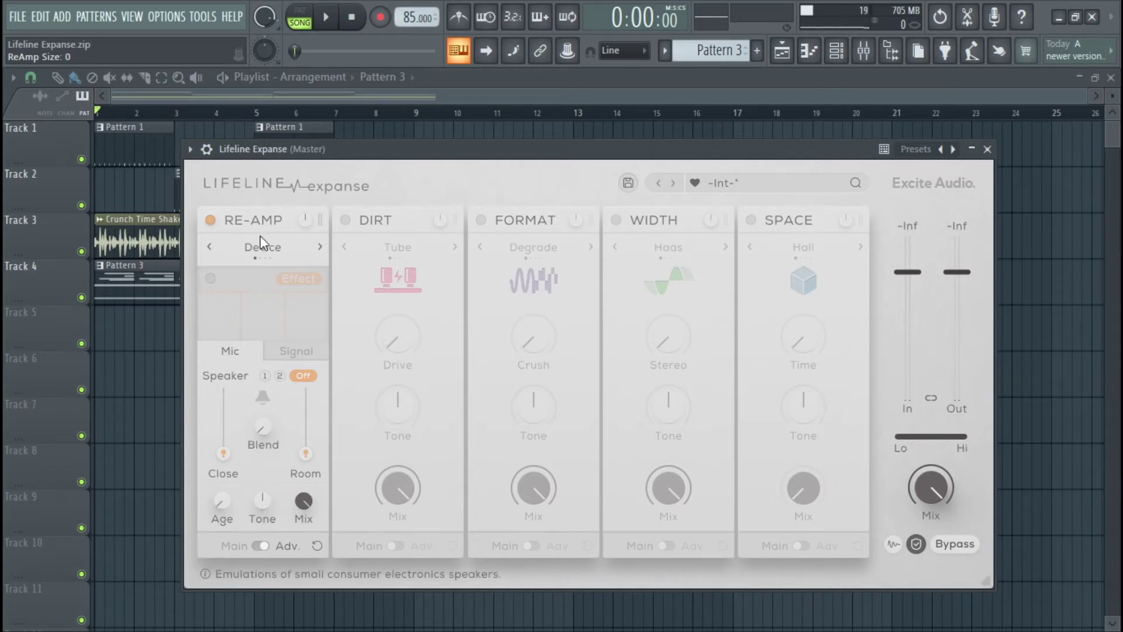
click(321, 247)
click(321, 247)
click(321, 247)
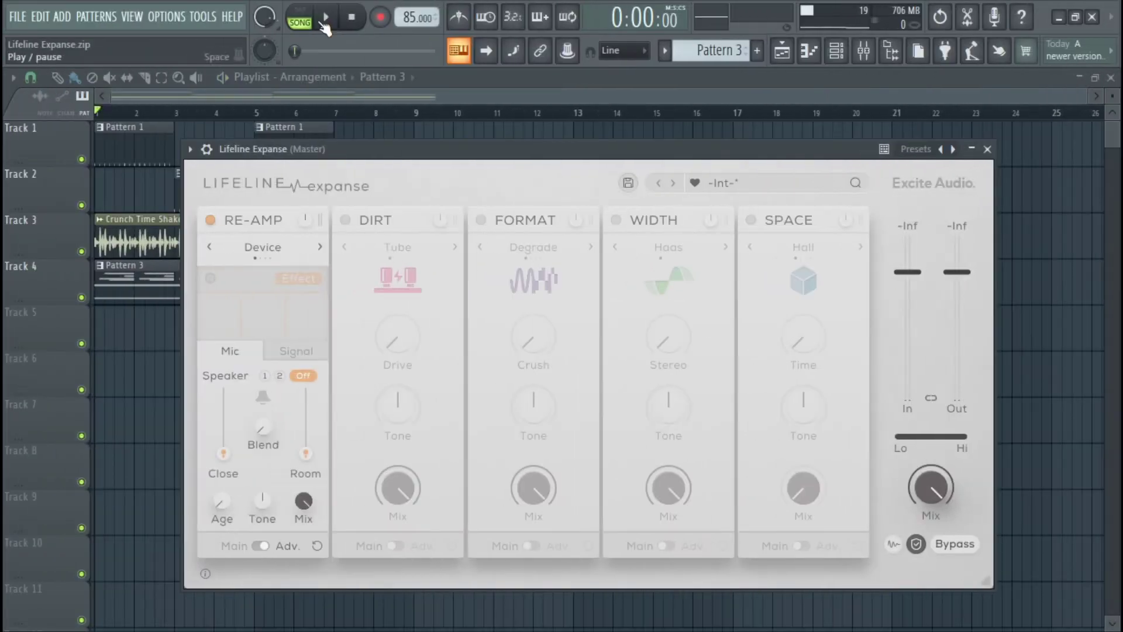
Play the song with the Re-Amp speaker set to size 2
key(space)
click(280, 375)
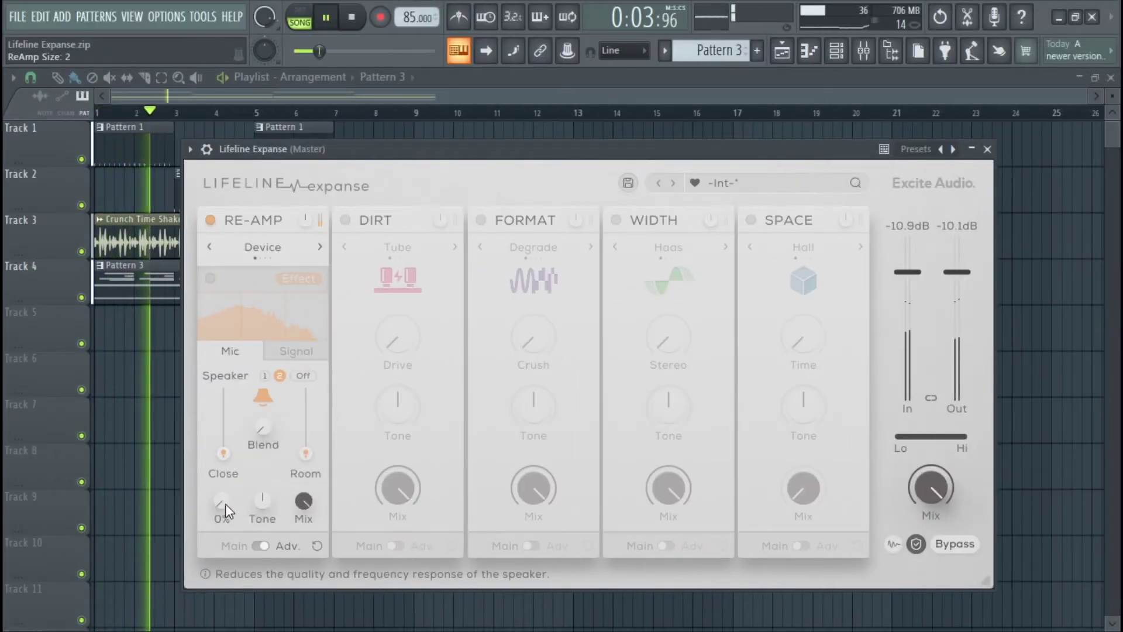
Move the Re-Amp close mic to 2.00 m and back to 0 cm, and set the close/room Blend to 0/100
drag(226, 455, 227, 381)
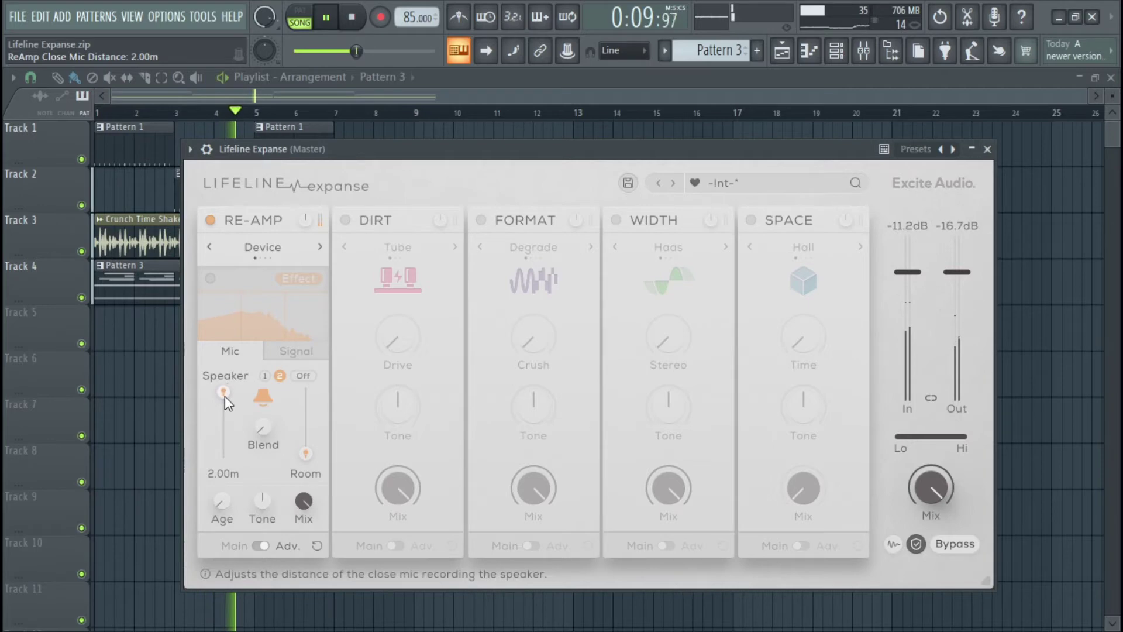
drag(224, 394, 227, 472)
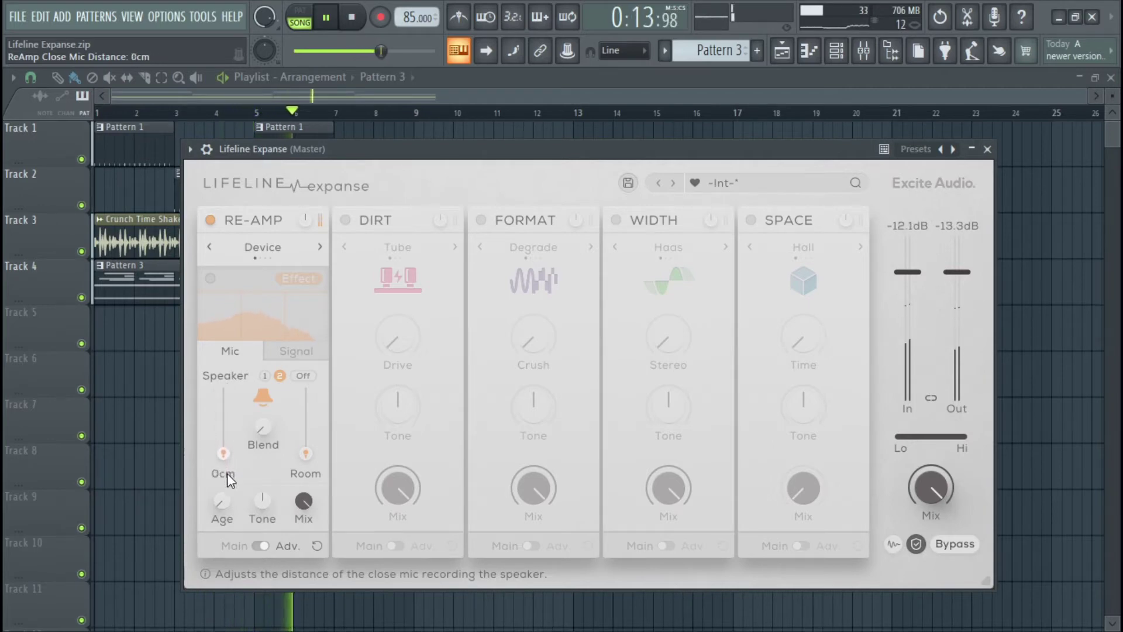
drag(265, 440, 305, 243)
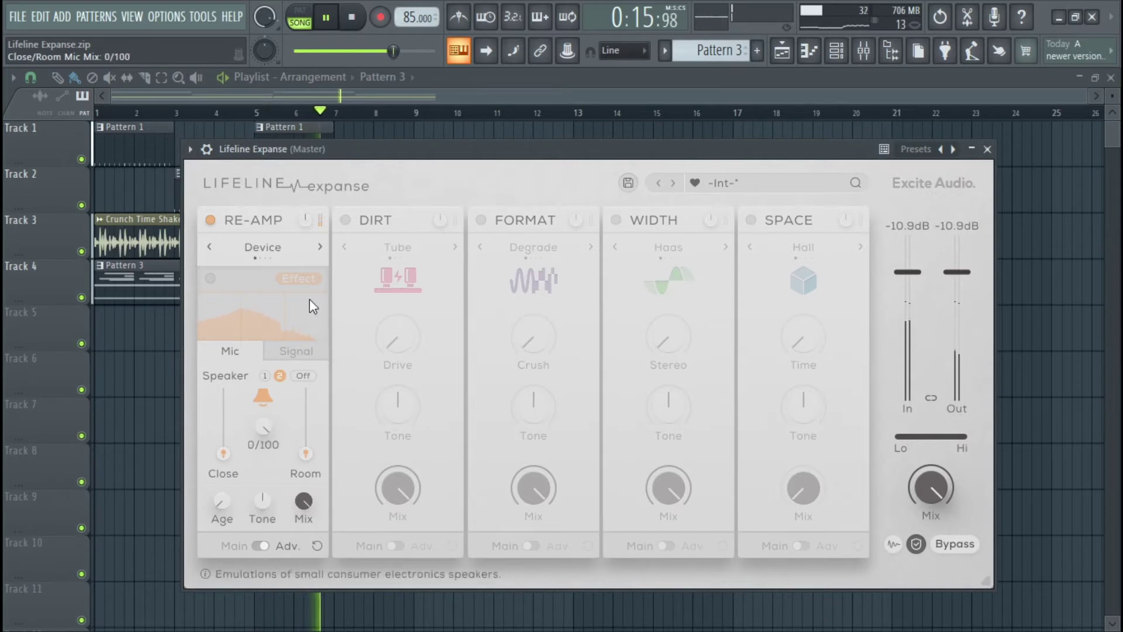
Move the Re-Amp room mic out to 13.0 m and back to 3.0 m, and set the close/room Blend to 76/24
drag(307, 455, 311, 374)
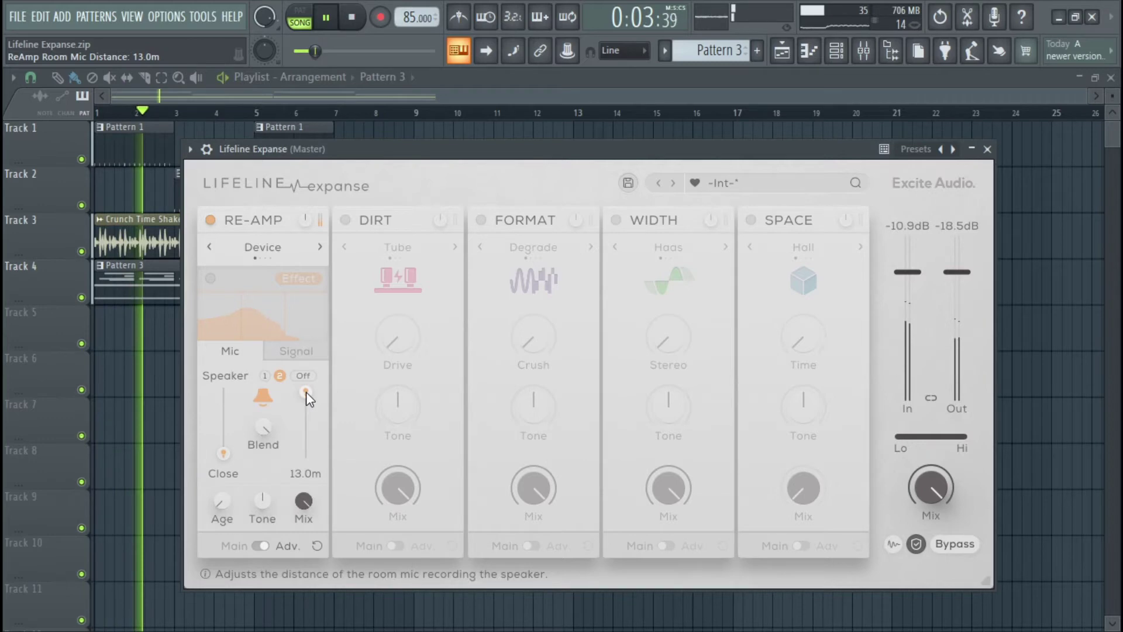
drag(306, 392, 306, 469)
drag(267, 424, 265, 562)
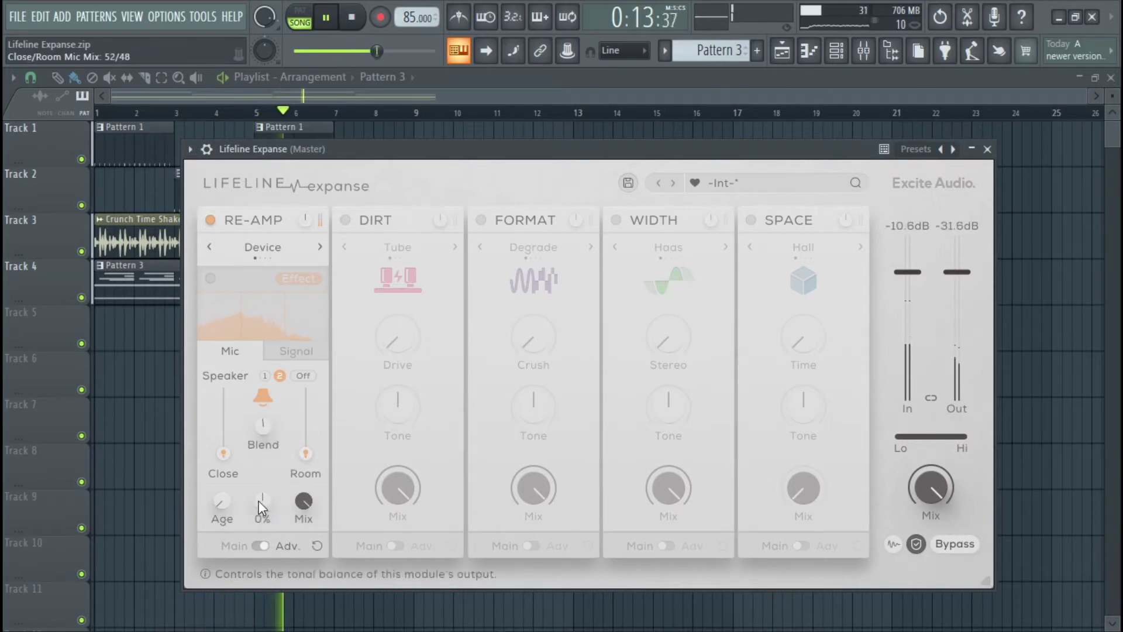
drag(268, 460, 264, 532)
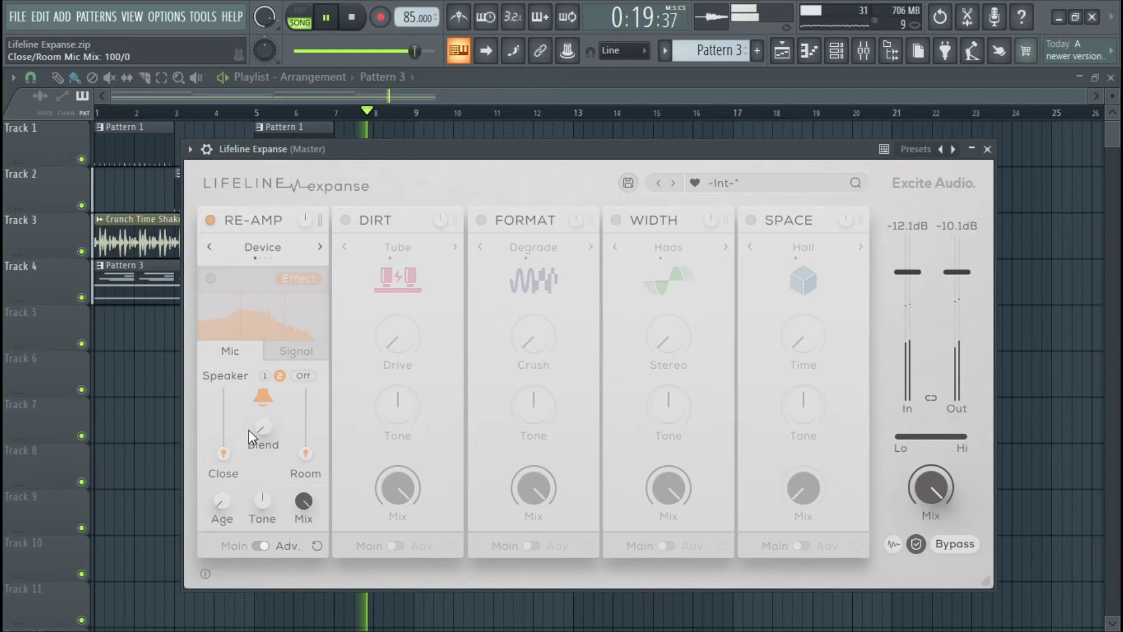
drag(260, 422, 265, 381)
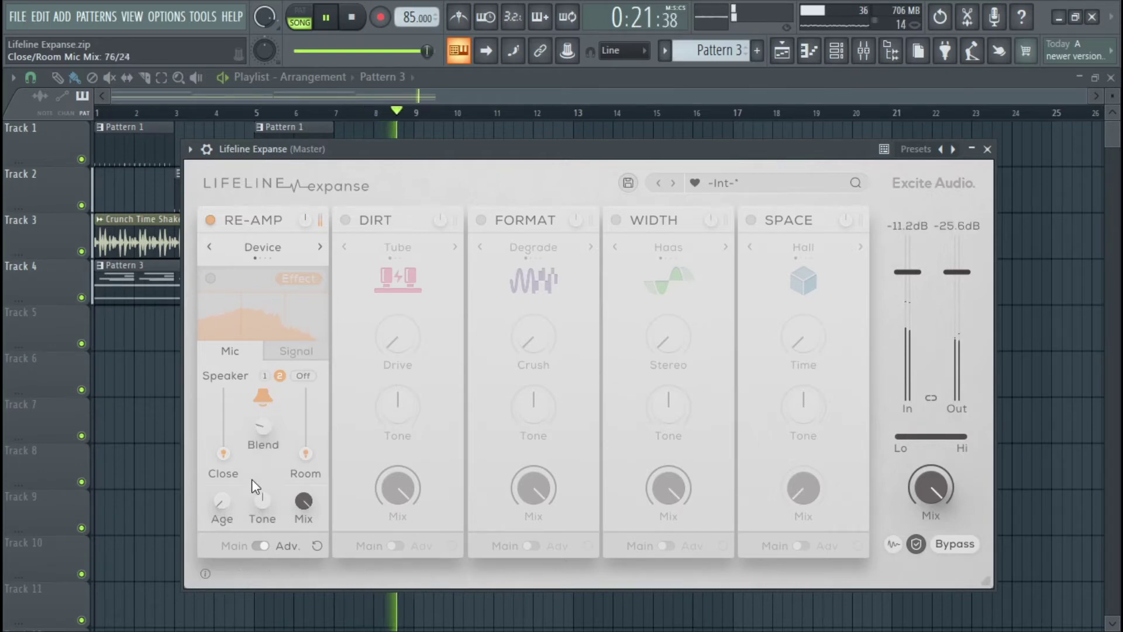
Set the Re-Amp Age to 60% and try the close and room mics in the Cabinet, Monitors and Vintage modes
drag(227, 504, 249, 381)
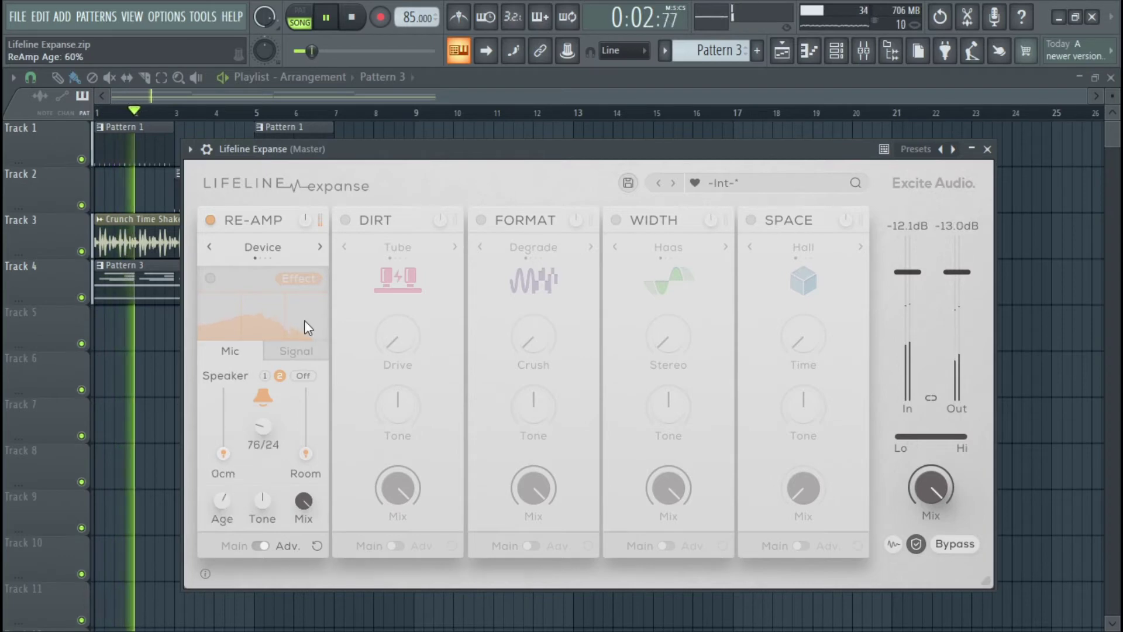
click(320, 246)
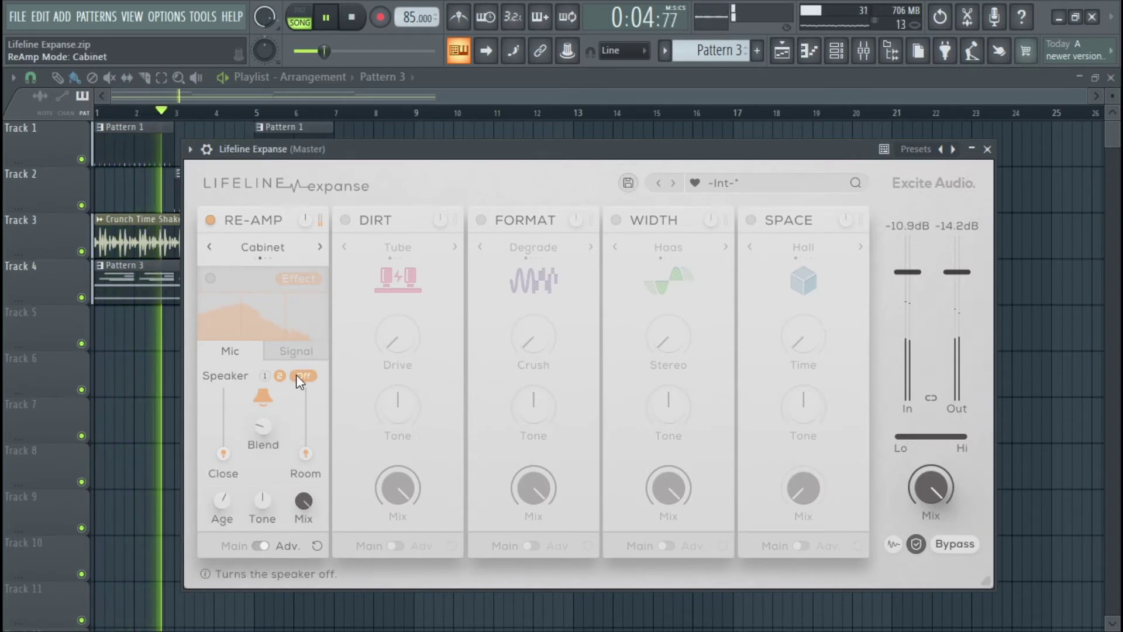
mouse_move(223, 455)
mouse_down()
mouse_move(227, 400)
mouse_move(227, 451)
mouse_up()
mouse_move(302, 450)
mouse_down()
mouse_move(303, 392)
mouse_move(306, 452)
mouse_up()
click(319, 245)
mouse_move(231, 460)
mouse_down()
mouse_move(230, 392)
mouse_move(230, 452)
mouse_up()
mouse_move(306, 454)
mouse_down()
mouse_move(306, 375)
mouse_move(308, 458)
mouse_up()
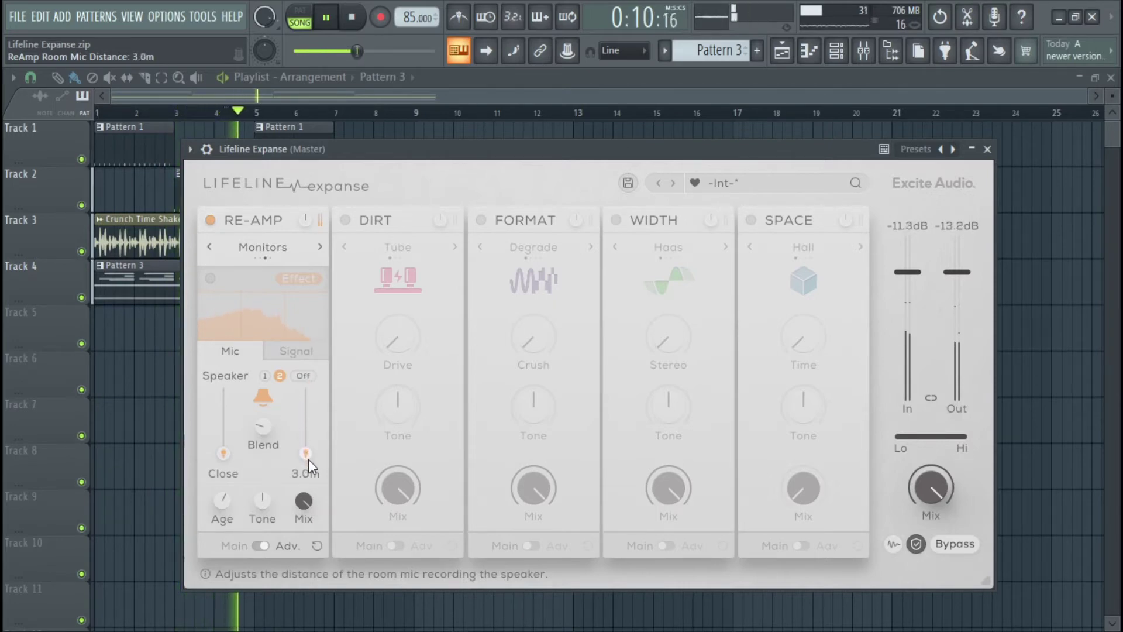
click(318, 248)
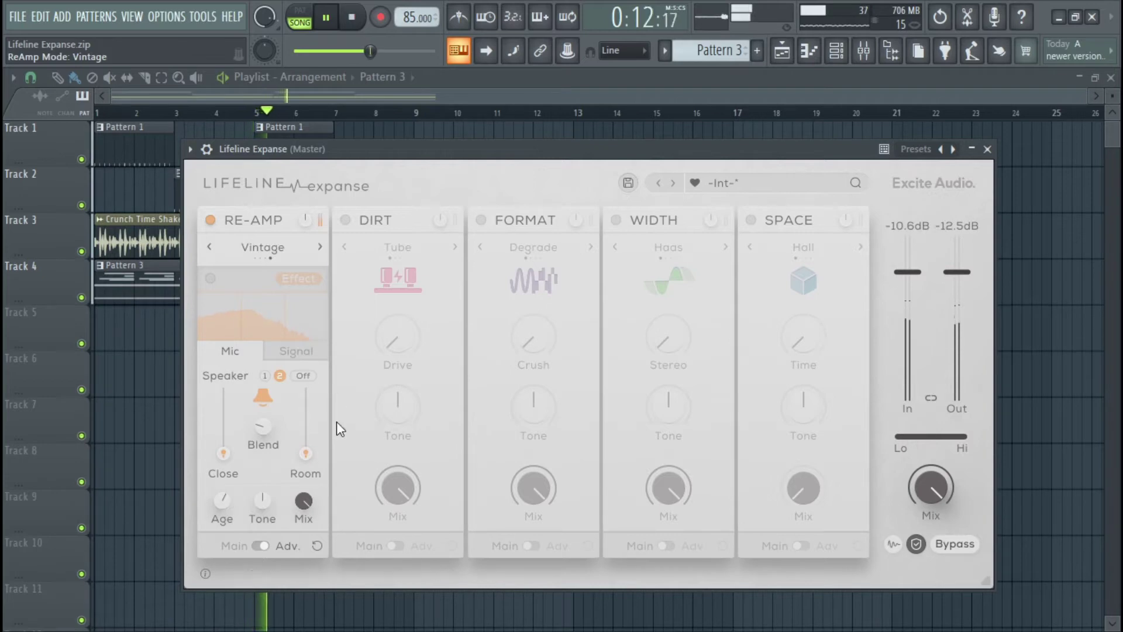
mouse_move(224, 454)
mouse_down()
mouse_move(230, 383)
mouse_move(233, 466)
mouse_up()
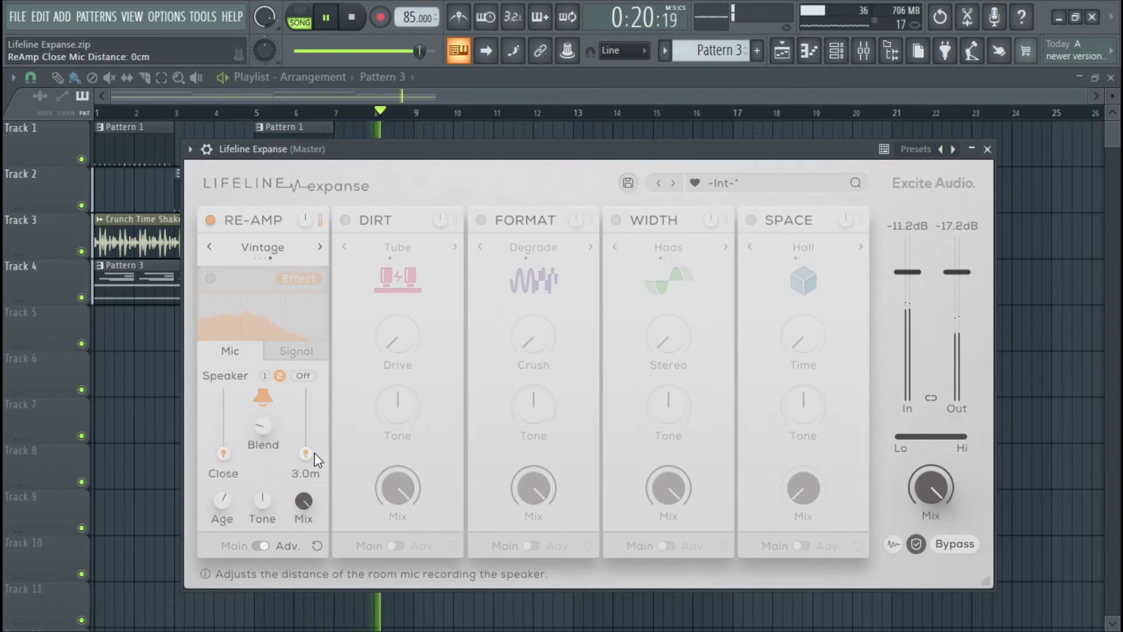
Try the Re-Amp room mic at 12.2 m, return it to 3.0 m, and set the close/room Blend to 100/0
drag(305, 454, 305, 388)
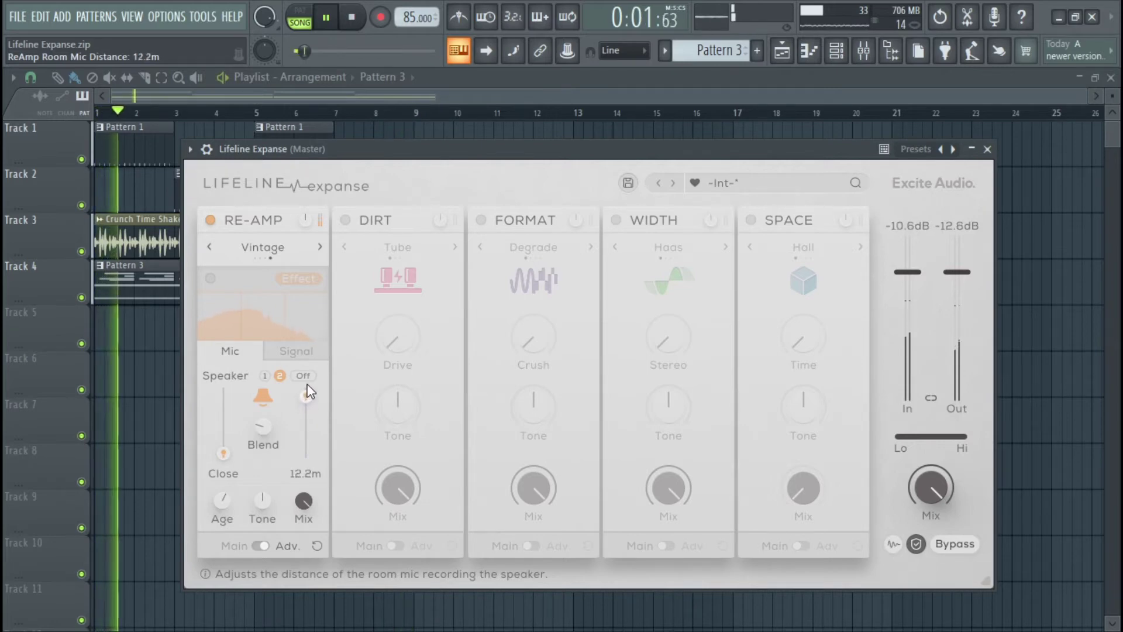
drag(264, 425, 257, 481)
drag(305, 397, 304, 487)
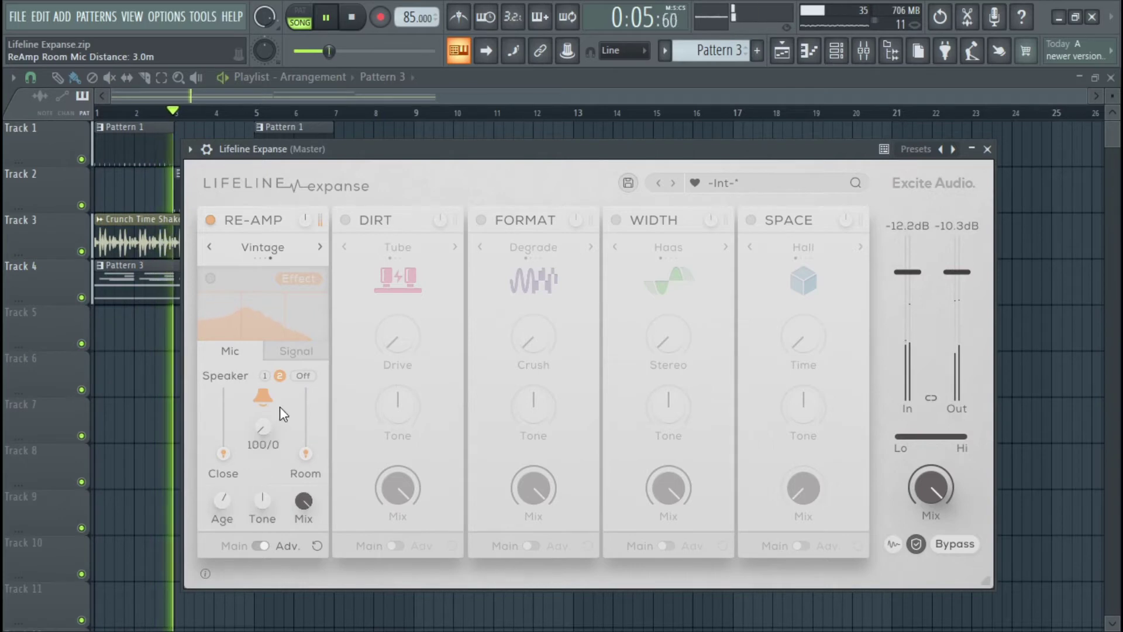
Adjust the Re-Amp signal settings with Drive at 48.4% and a lower Bass Through, and raise Age to 65%
click(296, 351)
click(260, 388)
drag(260, 387, 290, 242)
mouse_move(268, 399)
mouse_down()
mouse_move(275, 354)
mouse_move(253, 458)
mouse_move(269, 396)
mouse_up()
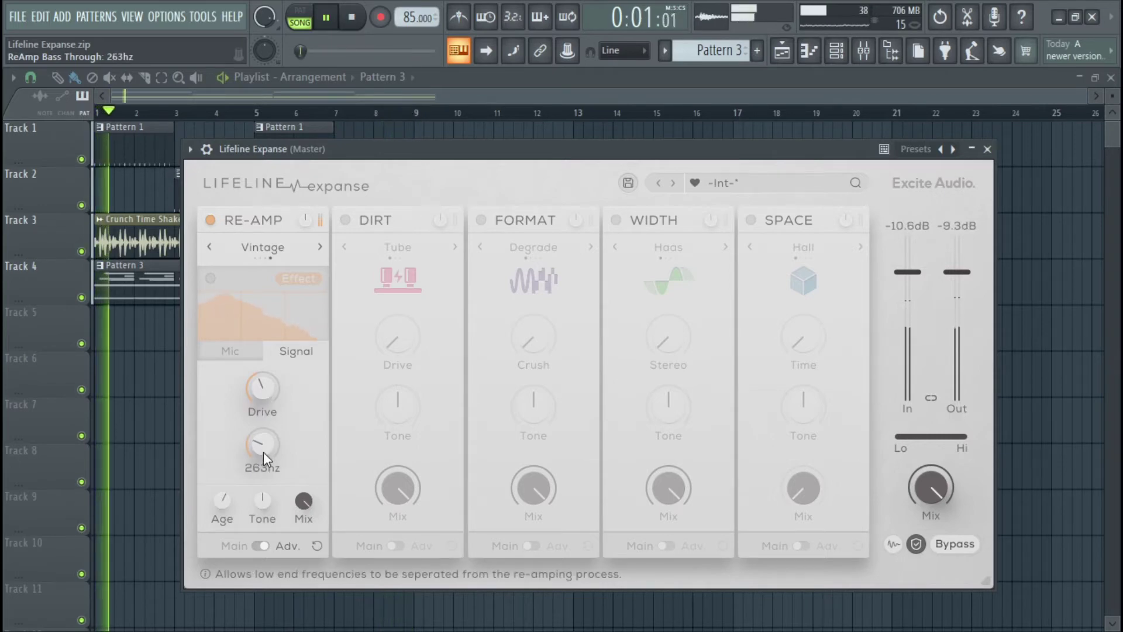
mouse_move(261, 388)
mouse_down()
mouse_move(272, 322)
mouse_move(259, 457)
mouse_move(264, 394)
mouse_up()
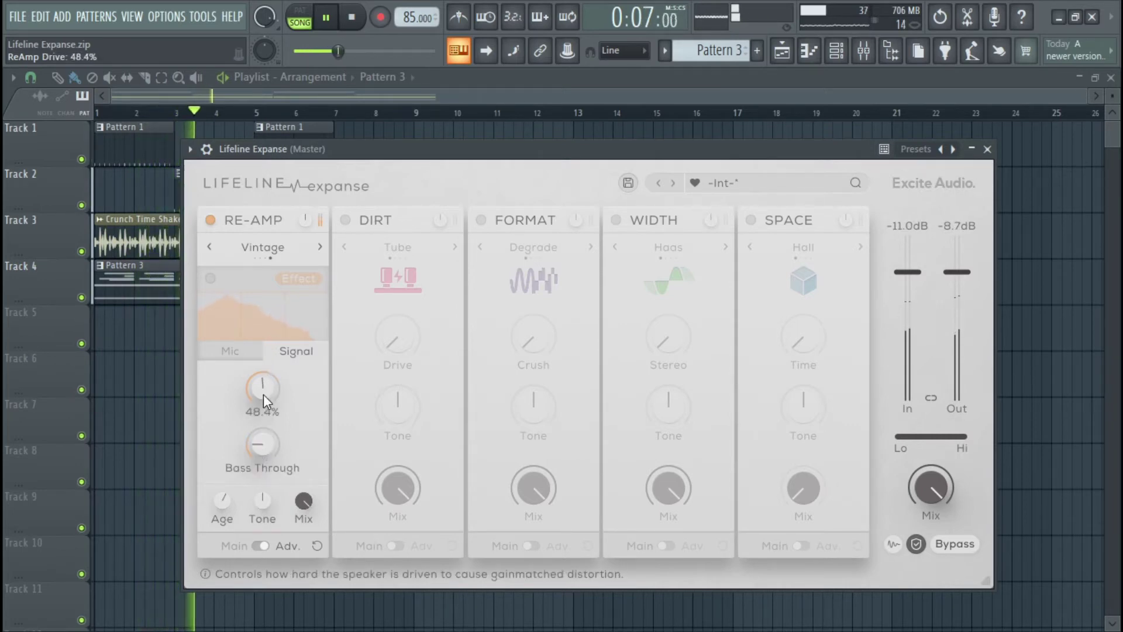
click(223, 504)
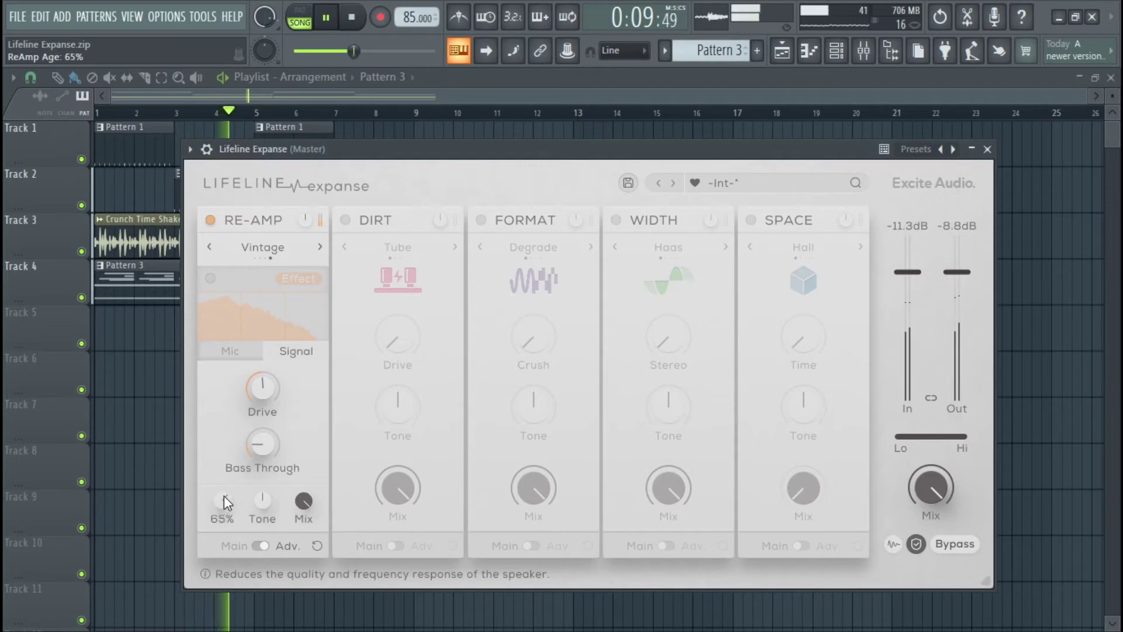
Turn the Re-Amp speaker off and step the modes round to Vintage, stopping playback along the way
click(226, 358)
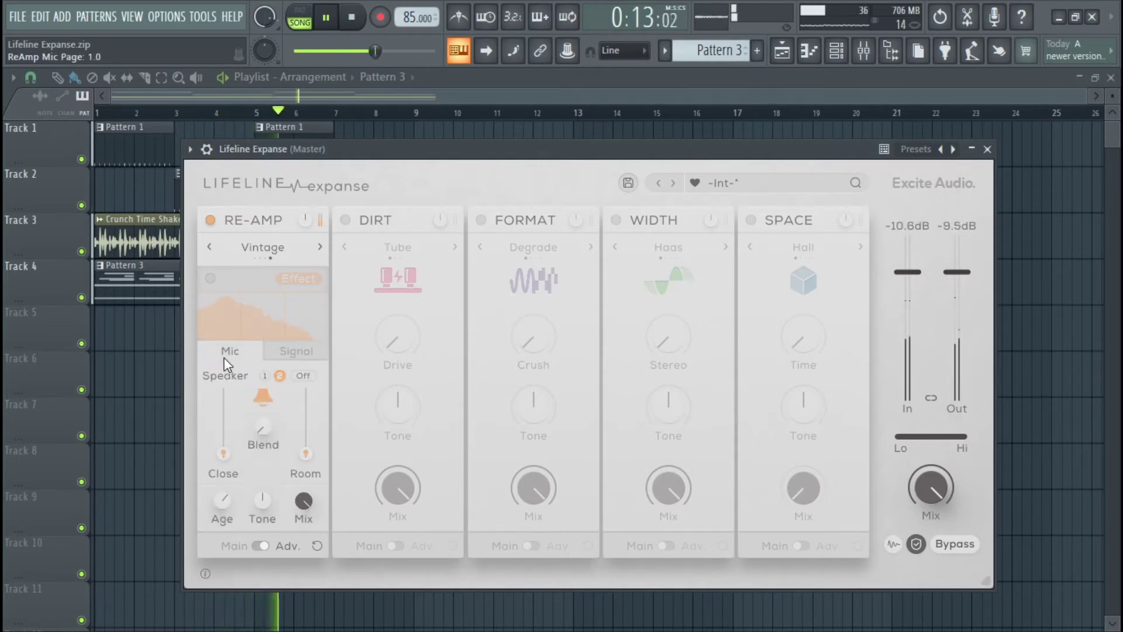
click(302, 376)
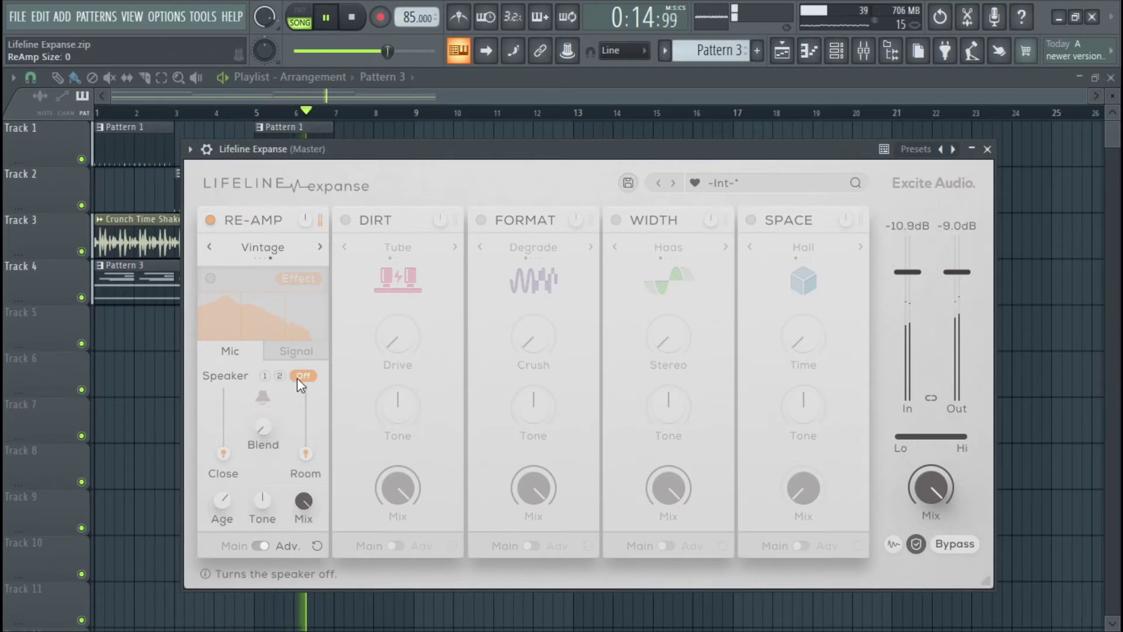
click(320, 247)
click(321, 245)
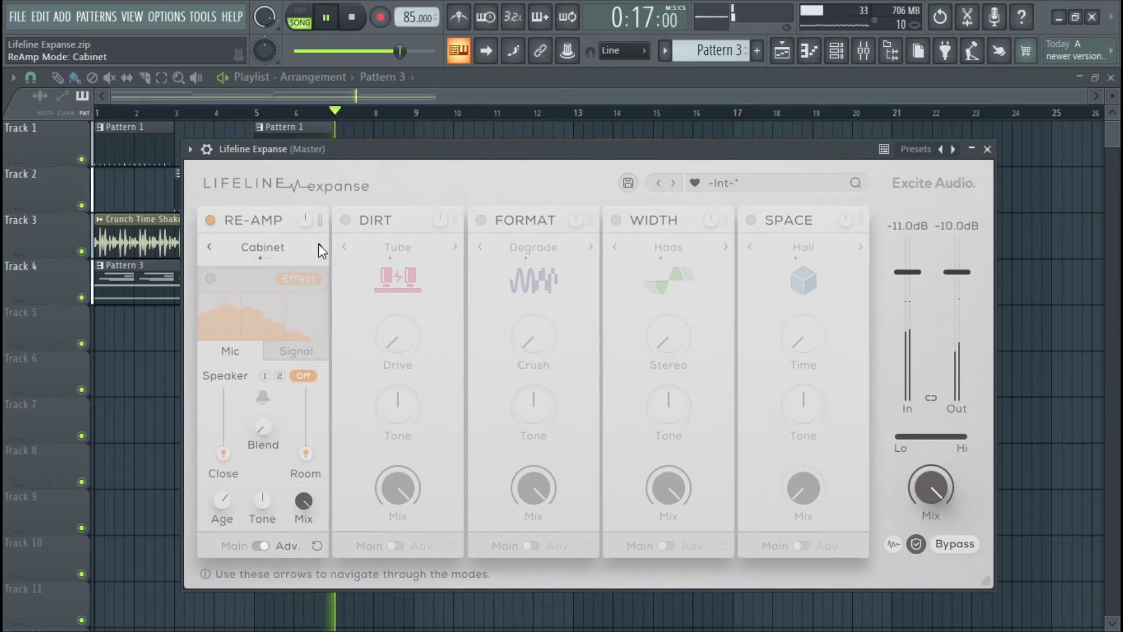
click(352, 19)
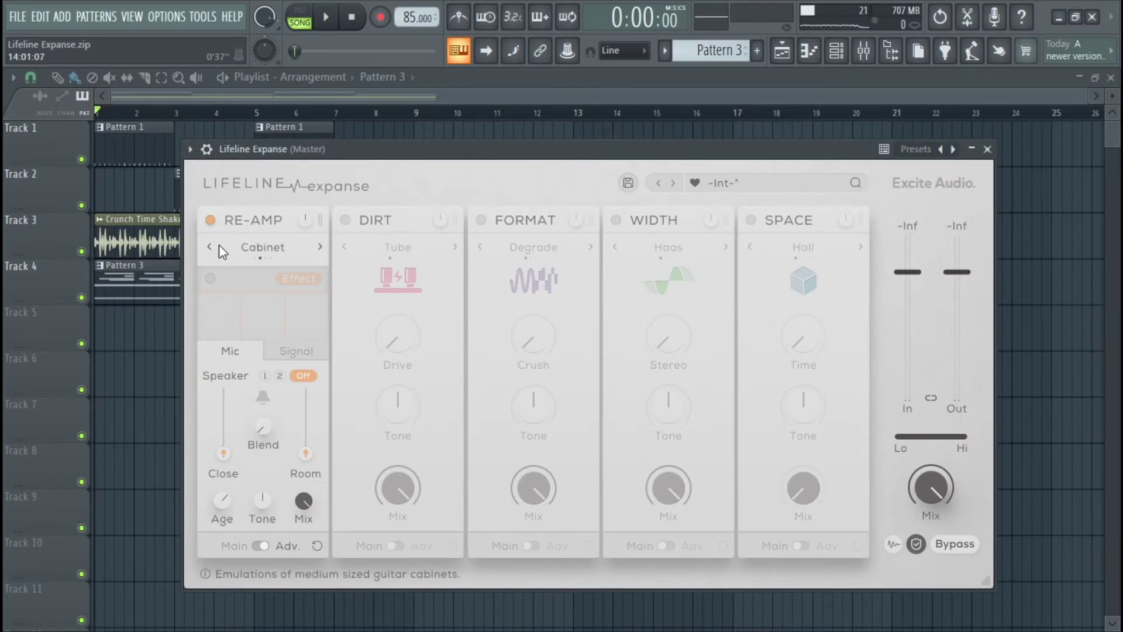
click(318, 245)
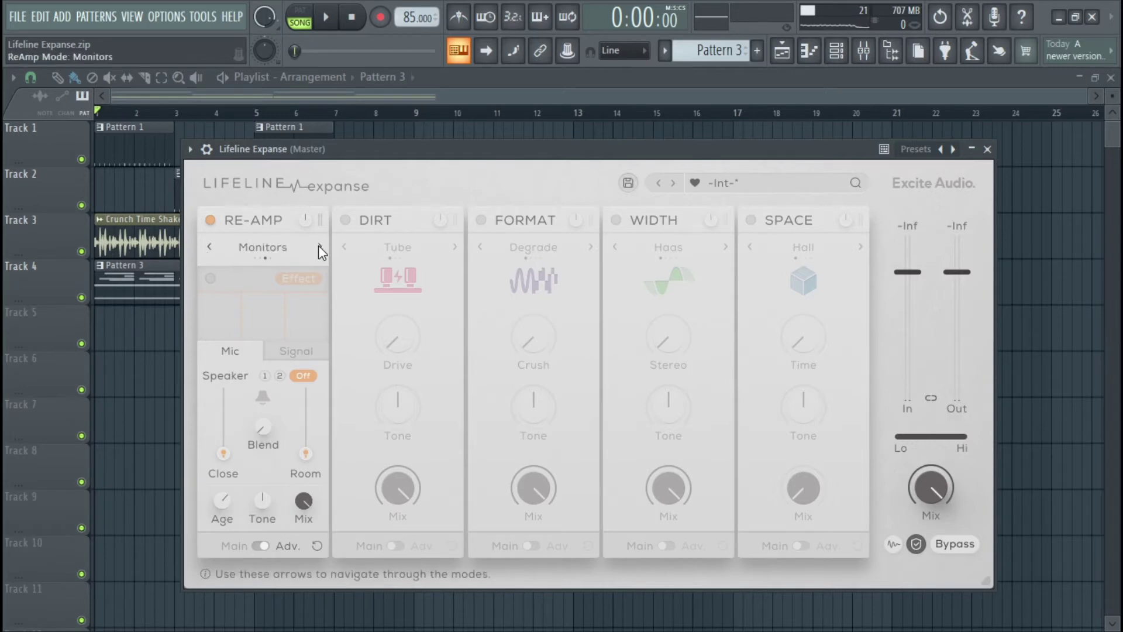
click(321, 244)
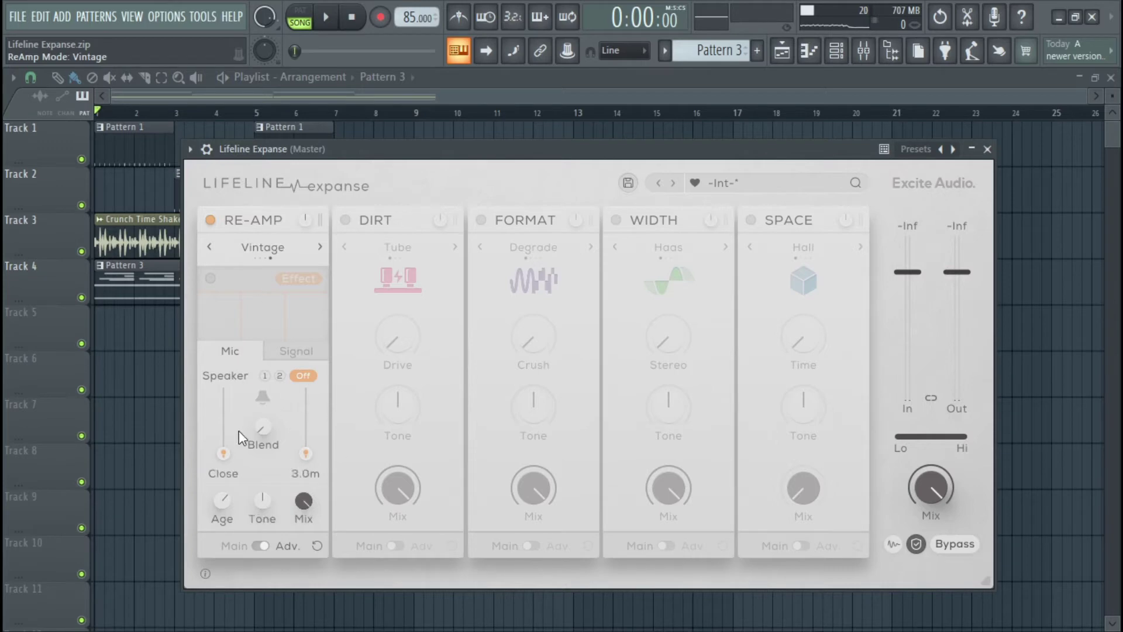
Play the song with the Re-Amp Age lowered to its minimum, cycle the modes back to Vintage, and stop playback
click(327, 18)
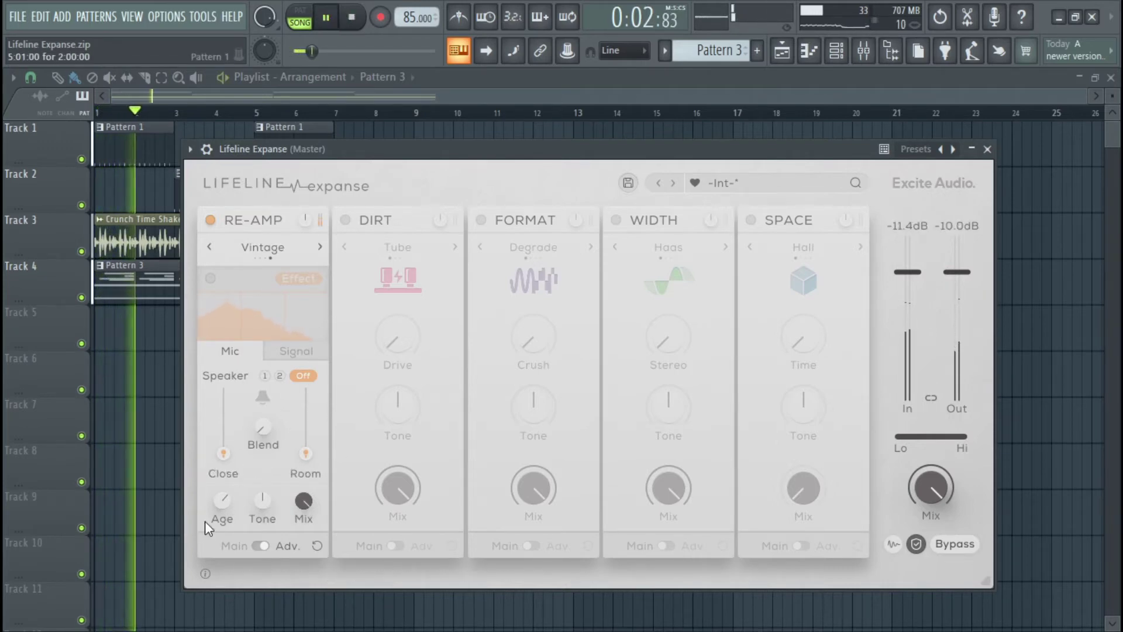
drag(227, 500, 228, 538)
click(320, 246)
click(321, 246)
click(321, 247)
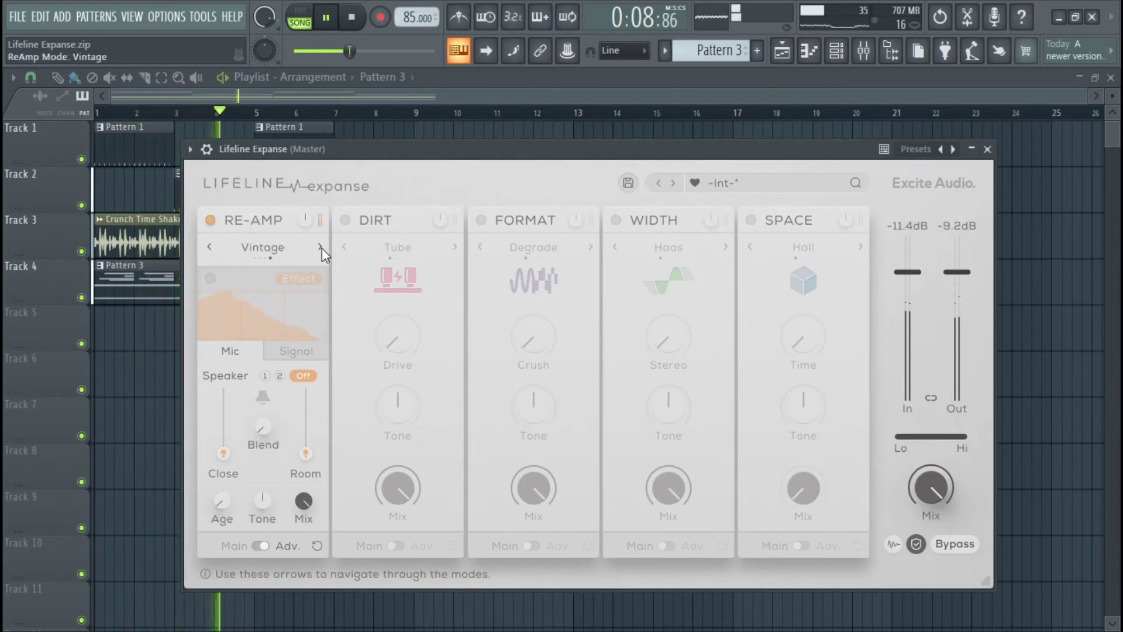
click(352, 17)
Play the song, move the Re-Amp close mic out to its farthest distance, and set the close/room Blend to 62/38
drag(221, 453, 234, 398)
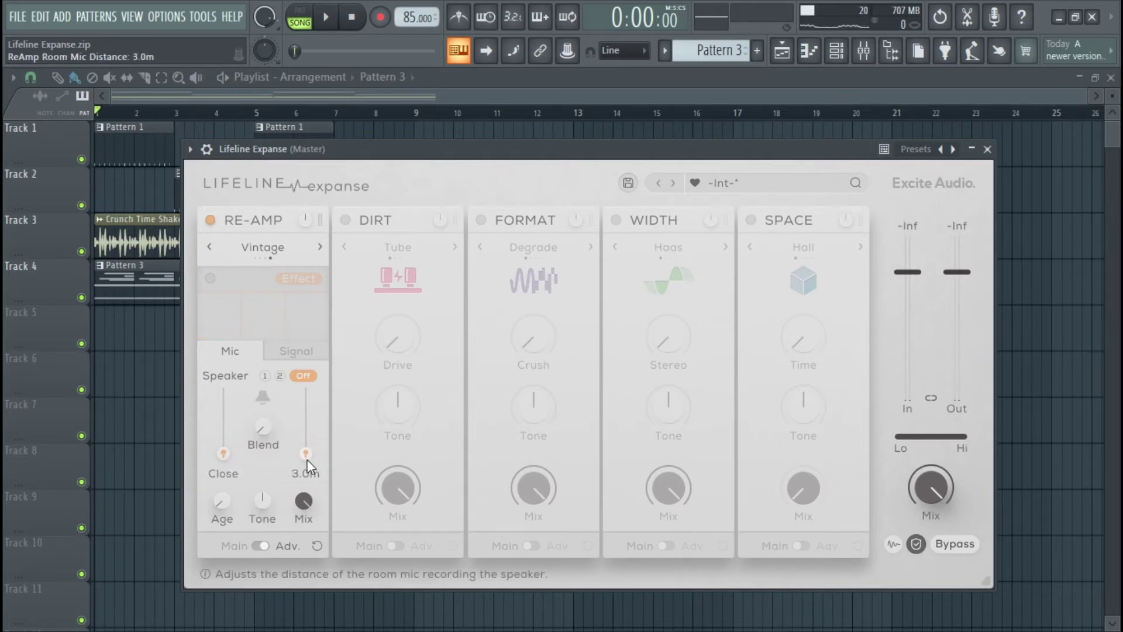
key(space)
drag(224, 459, 234, 403)
mouse_move(306, 454)
mouse_down()
mouse_move(310, 389)
mouse_move(306, 455)
mouse_up()
drag(223, 404, 224, 391)
drag(259, 430, 273, 350)
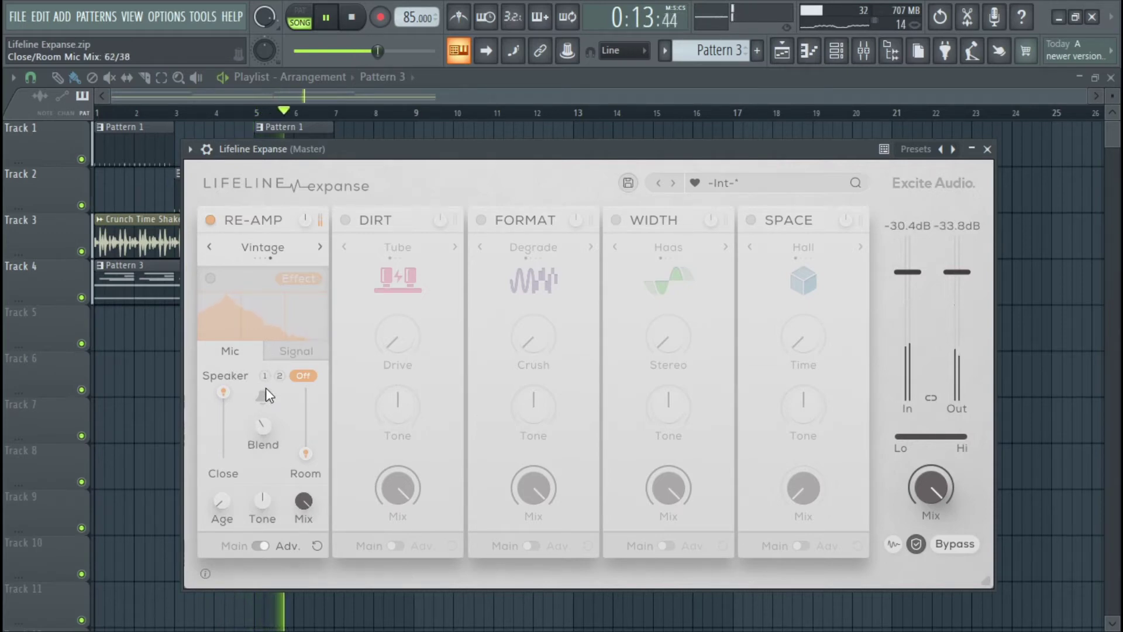
Set the Re-Amp Mix to 50% and compare the song with the module off and on, stopping playback at the end
drag(304, 499, 304, 600)
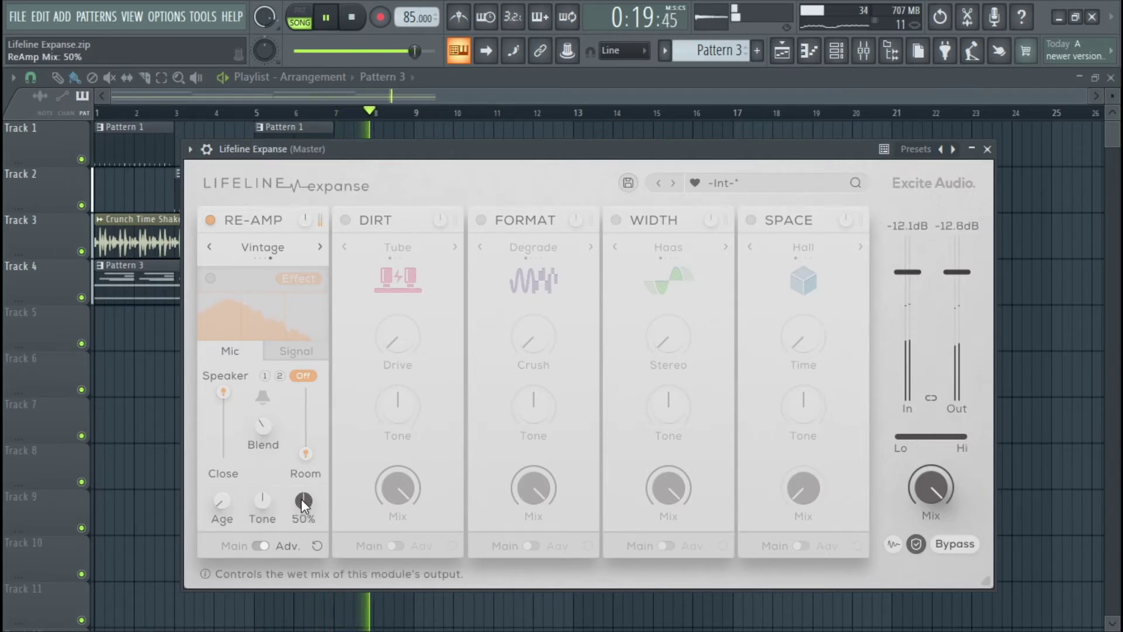
click(210, 220)
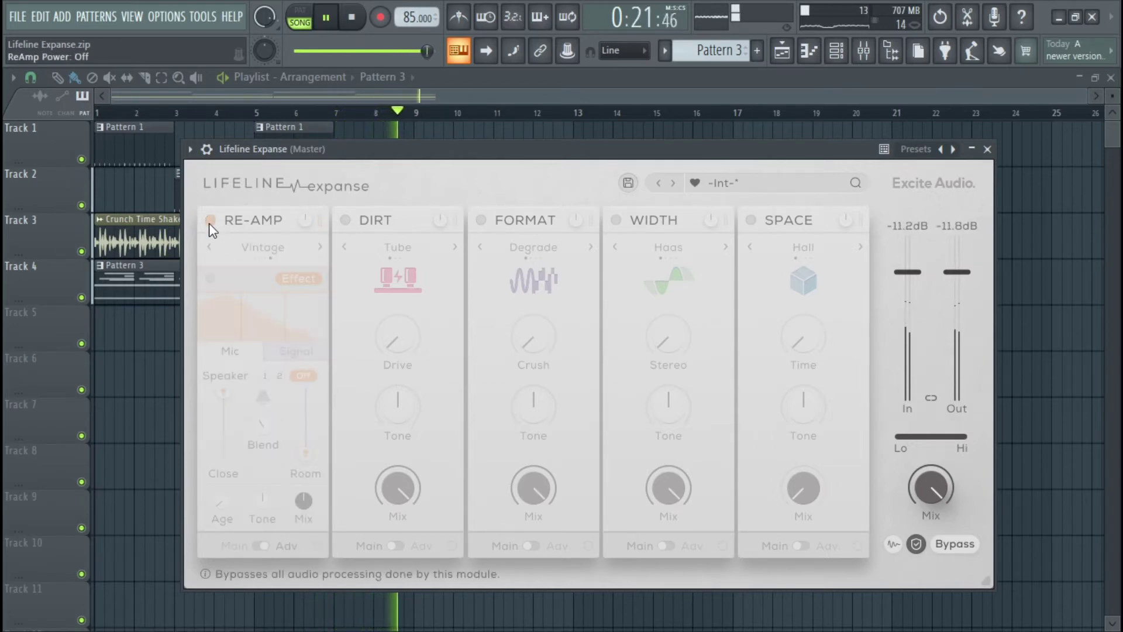
click(209, 222)
key(space)
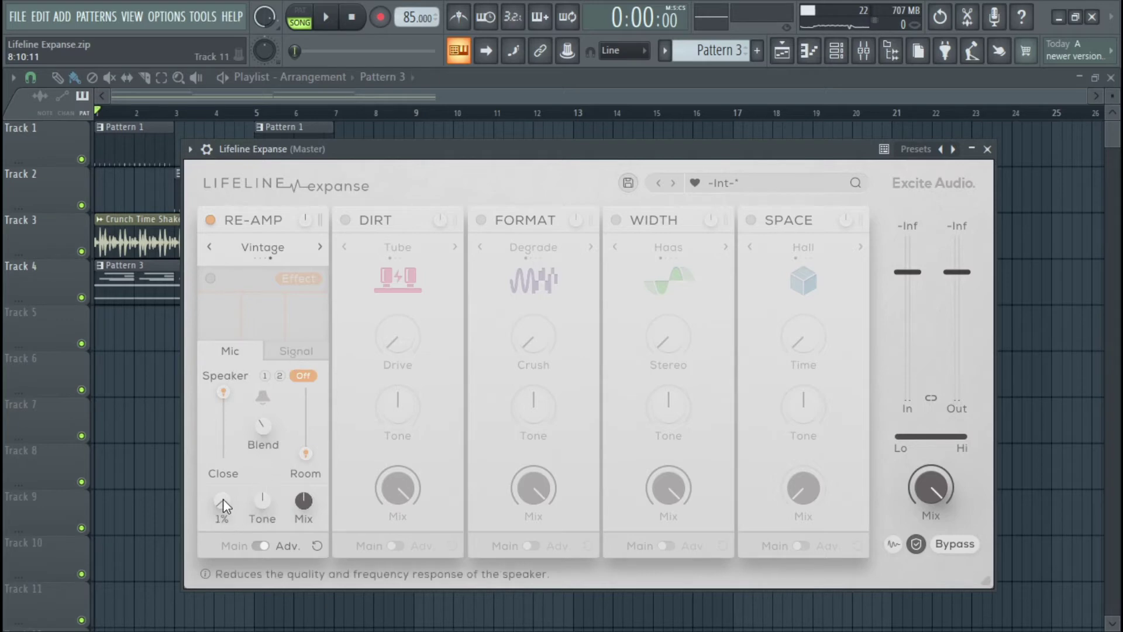
Play the song while raising the Re-Amp Age to 100%, and switch the mode to Device
drag(223, 503, 223, 492)
click(326, 17)
drag(220, 506, 266, 371)
drag(304, 501, 311, 443)
drag(221, 502, 226, 496)
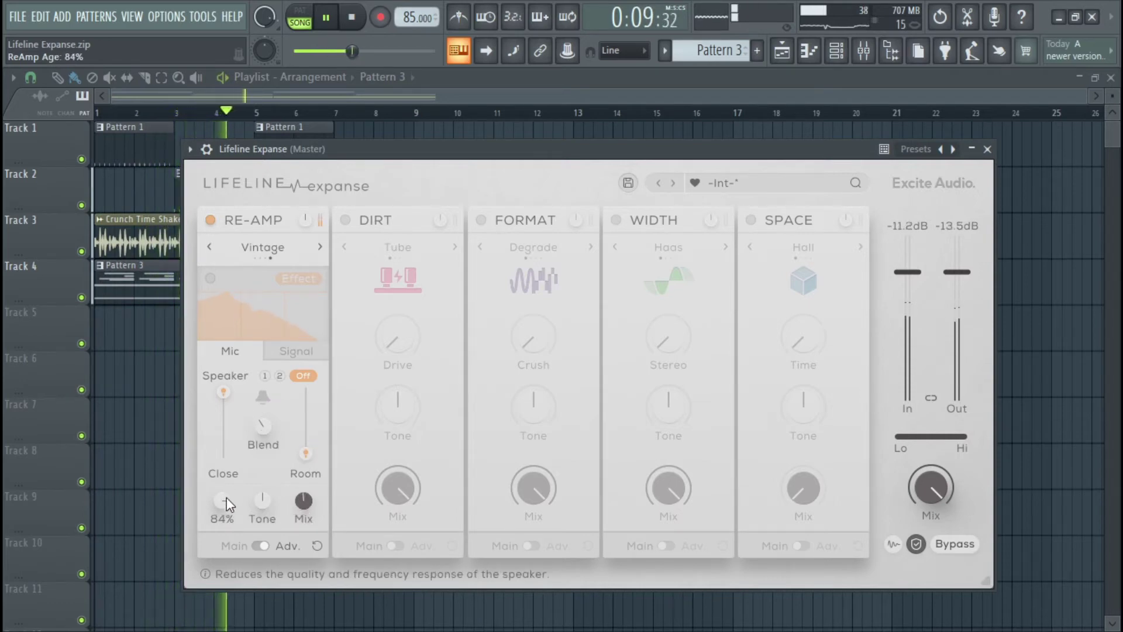
click(319, 246)
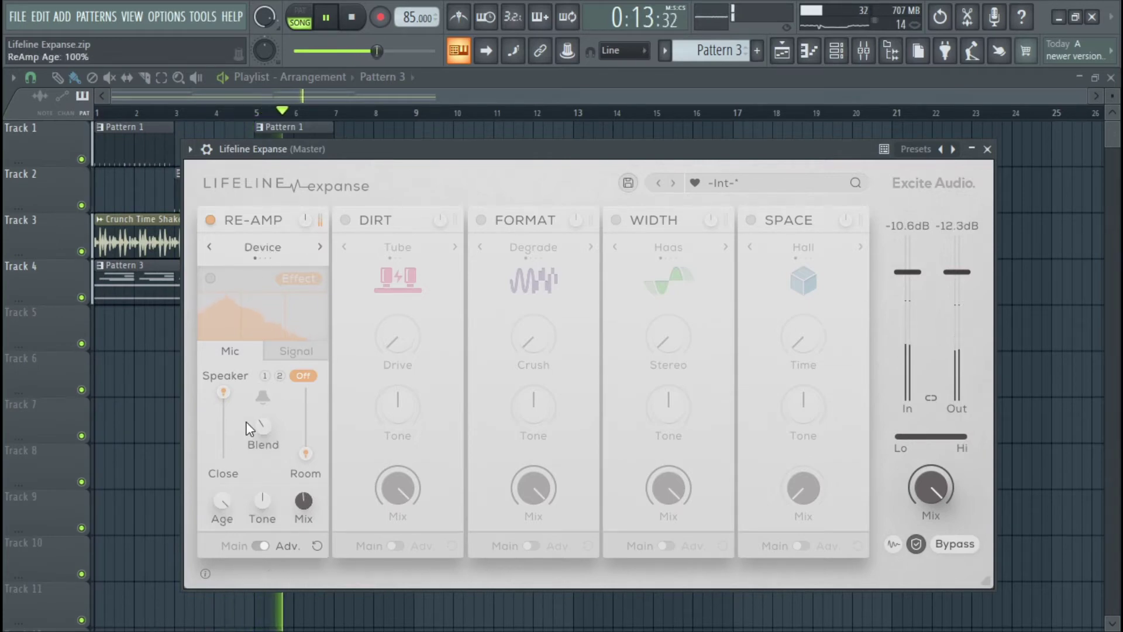
Adjust the Re-Amp signal's Bass Through, raise the module's Mix, and set Drive to about 52.8%
click(284, 351)
drag(262, 448, 257, 569)
drag(297, 499, 310, 459)
drag(263, 401, 271, 375)
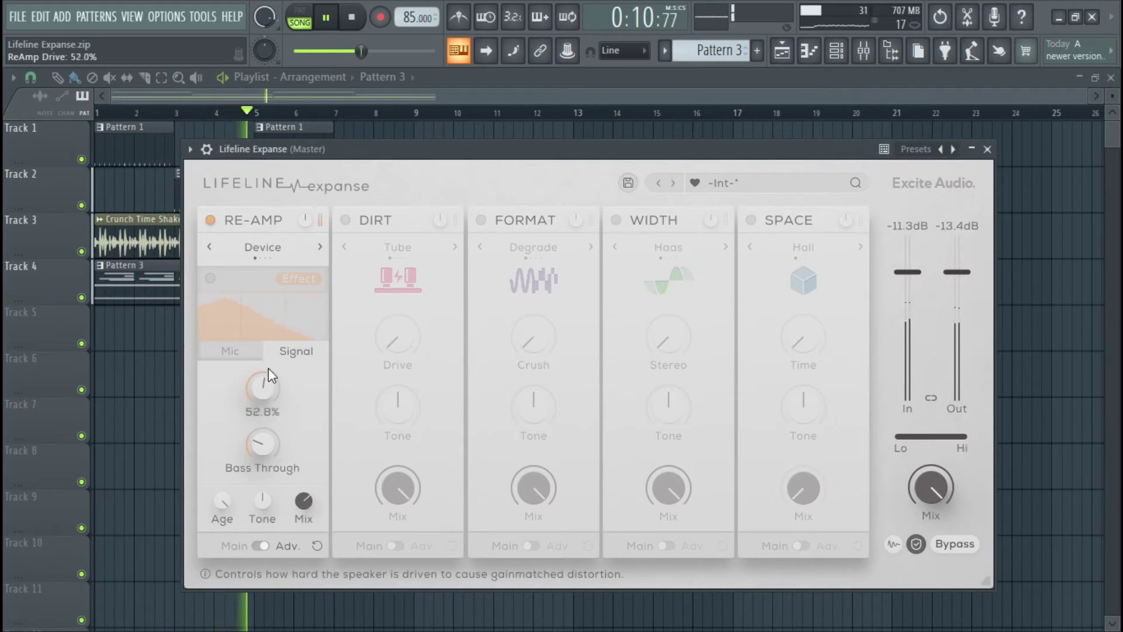
Enable the Re-Amp frequency bands, set the low band's intensity to 34%, adjust the higher bands, and switch the display to Gain
click(213, 280)
drag(220, 294, 214, 314)
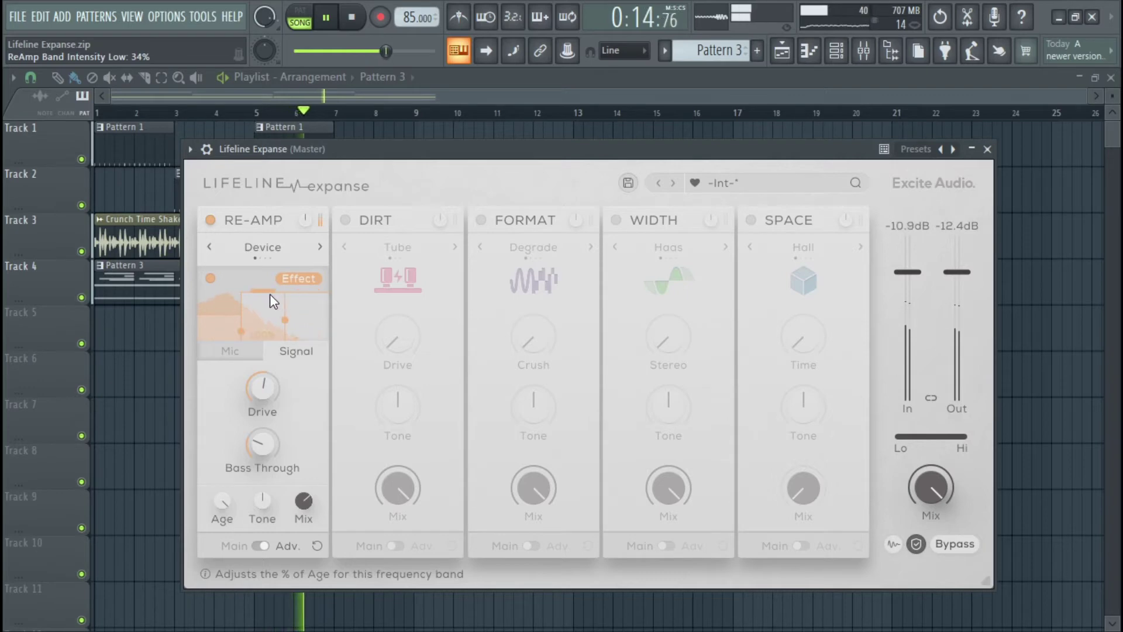
drag(307, 290, 265, 307)
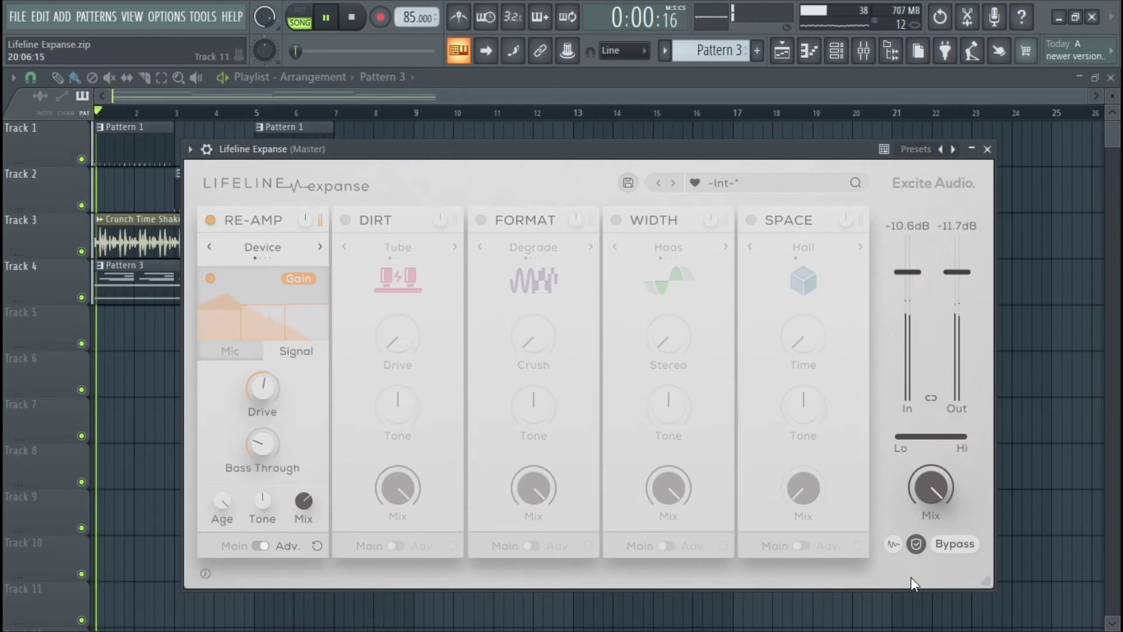
Bring the Re-Amp close mic nearer, set the room mic distance to 7.3 m, and stop playback
click(229, 350)
drag(222, 392, 224, 446)
drag(305, 455, 309, 425)
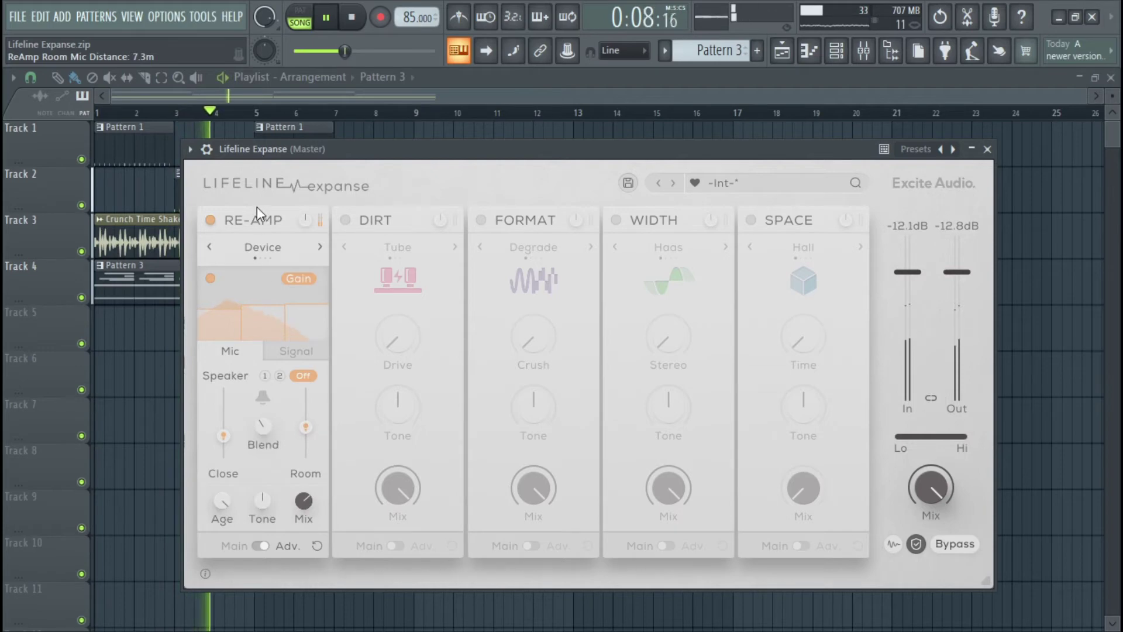
click(355, 17)
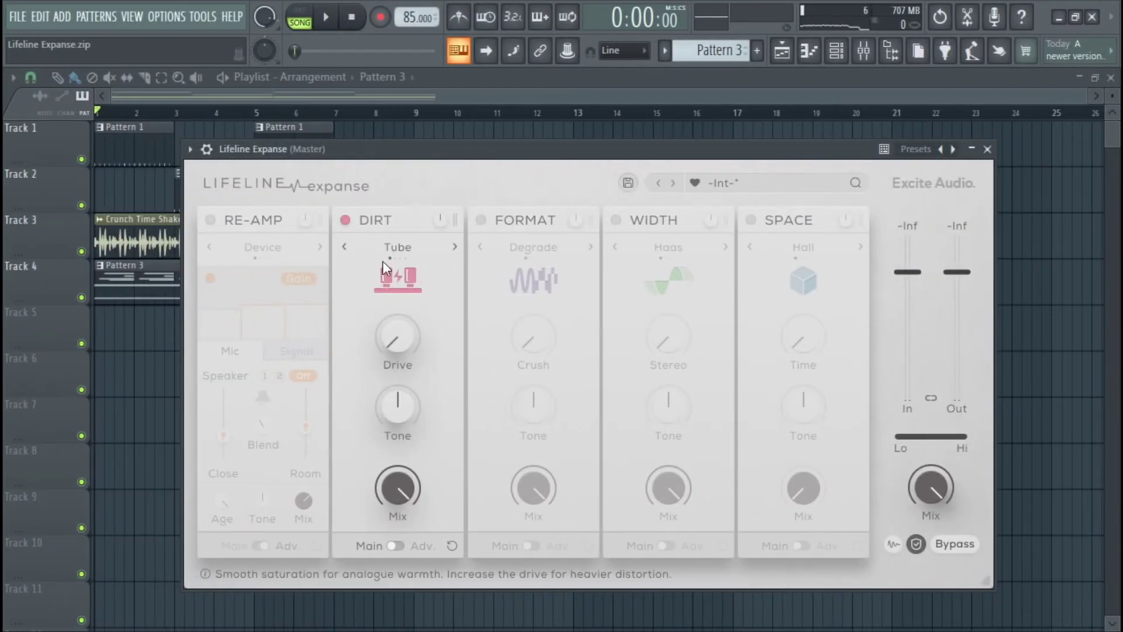
Try different module orders by moving Dirt, Space and Re-Amp along the effect chain, and restore the original order
drag(395, 214, 673, 220)
drag(788, 220, 613, 222)
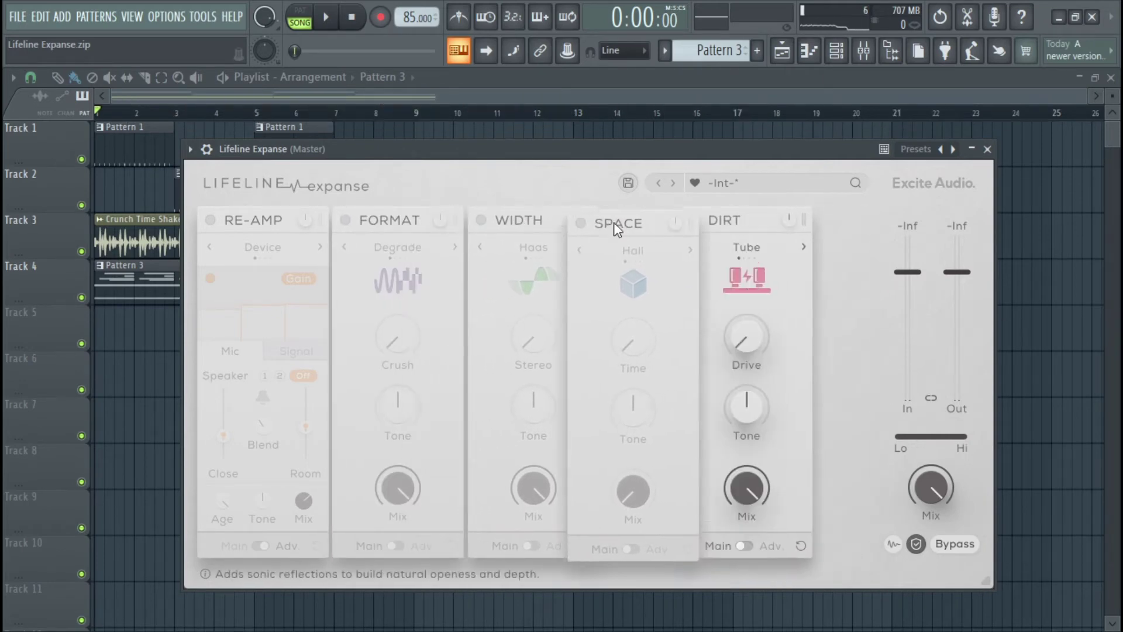
drag(310, 220, 526, 226)
drag(262, 217, 324, 220)
drag(787, 231, 455, 231)
drag(782, 223, 518, 254)
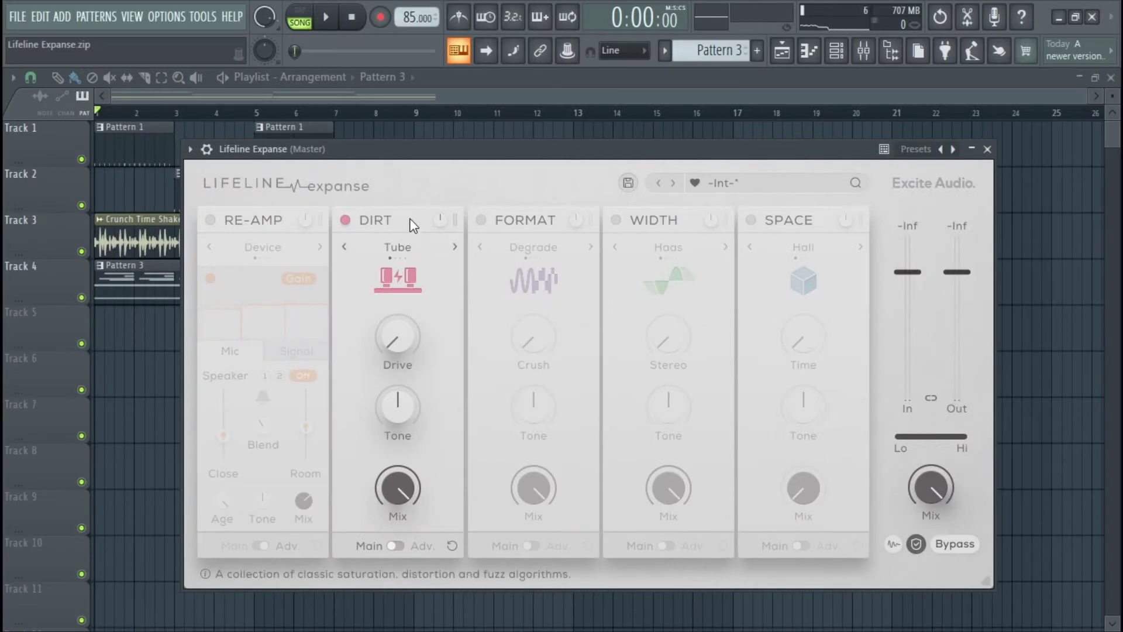
Cycle through all the Dirt modes, ending back on Tube
click(455, 246)
click(455, 245)
click(454, 245)
click(455, 246)
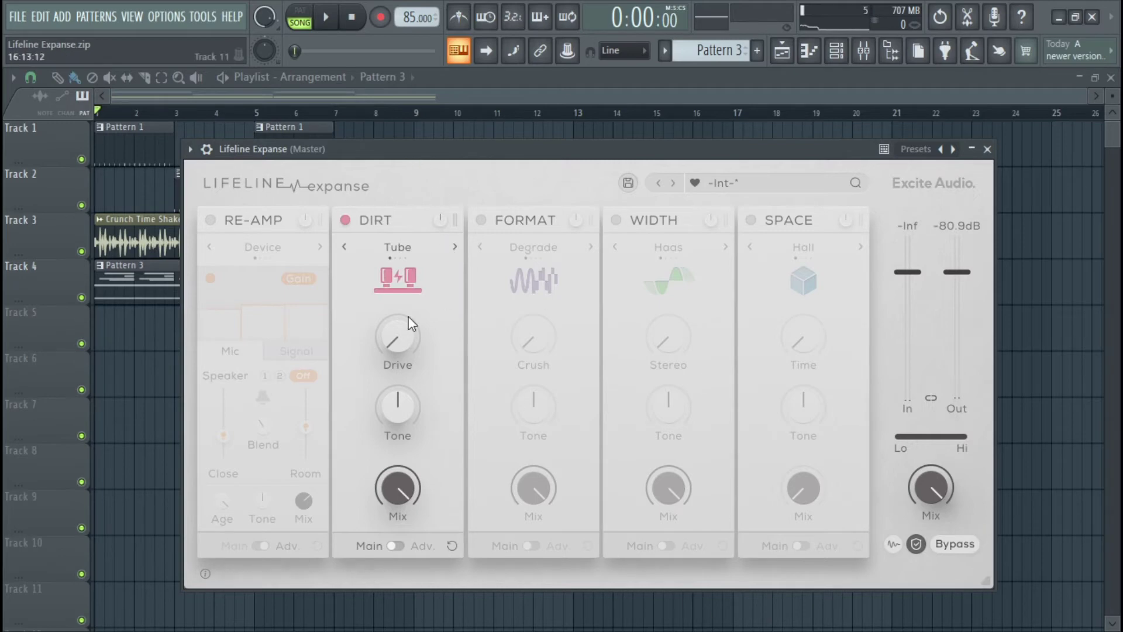
Play the song and raise the Dirt module's Drive to 25% in Tube mode
click(333, 24)
mouse_move(385, 335)
drag(397, 347, 407, 300)
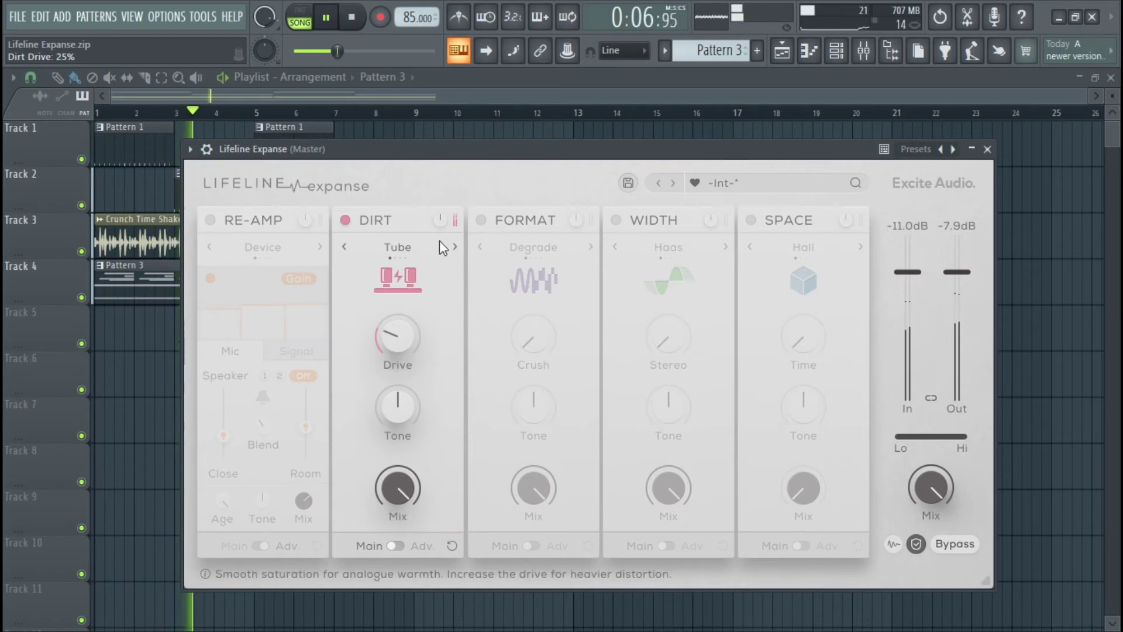
Compare Dirt's Tape, Rectify and Fuzz modes during playback, lower the module's output gain, and stop the song
click(455, 249)
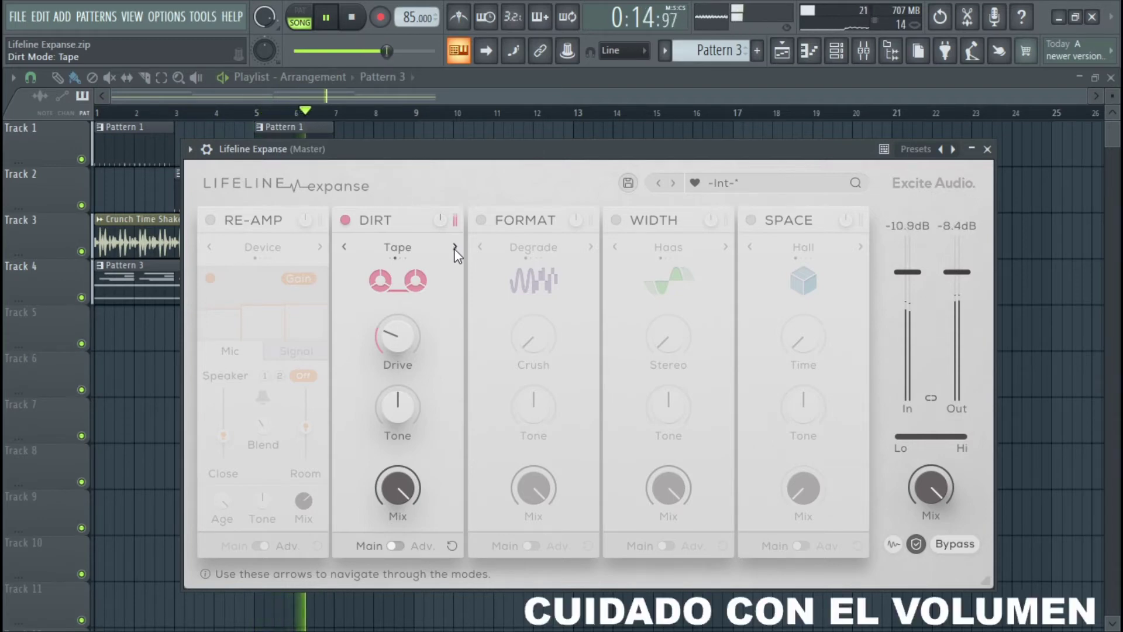
click(454, 248)
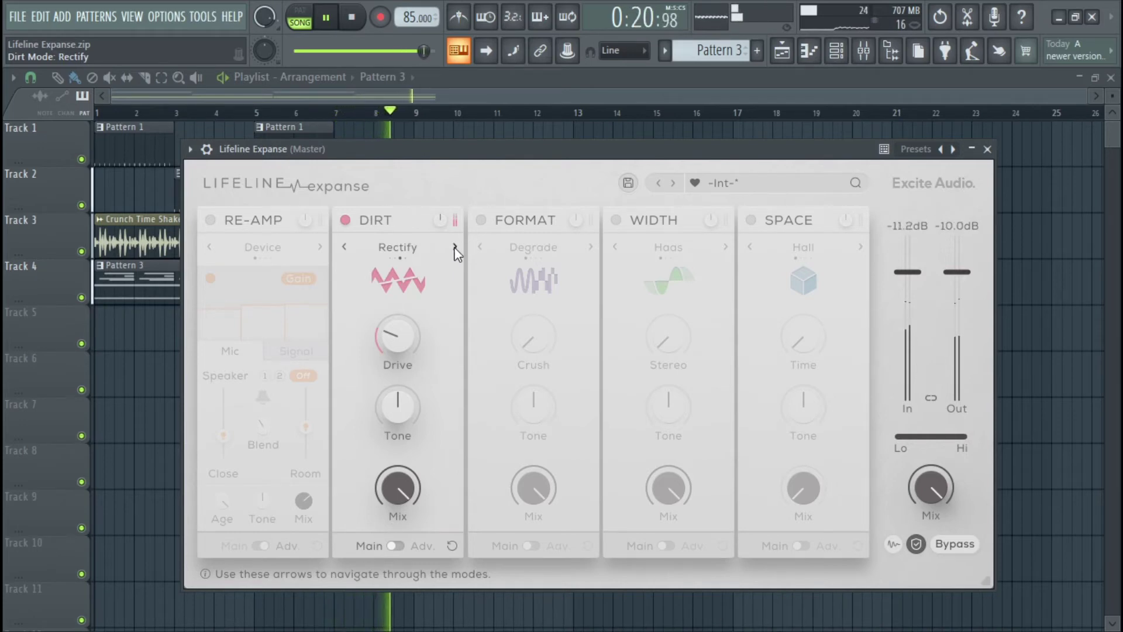
click(455, 247)
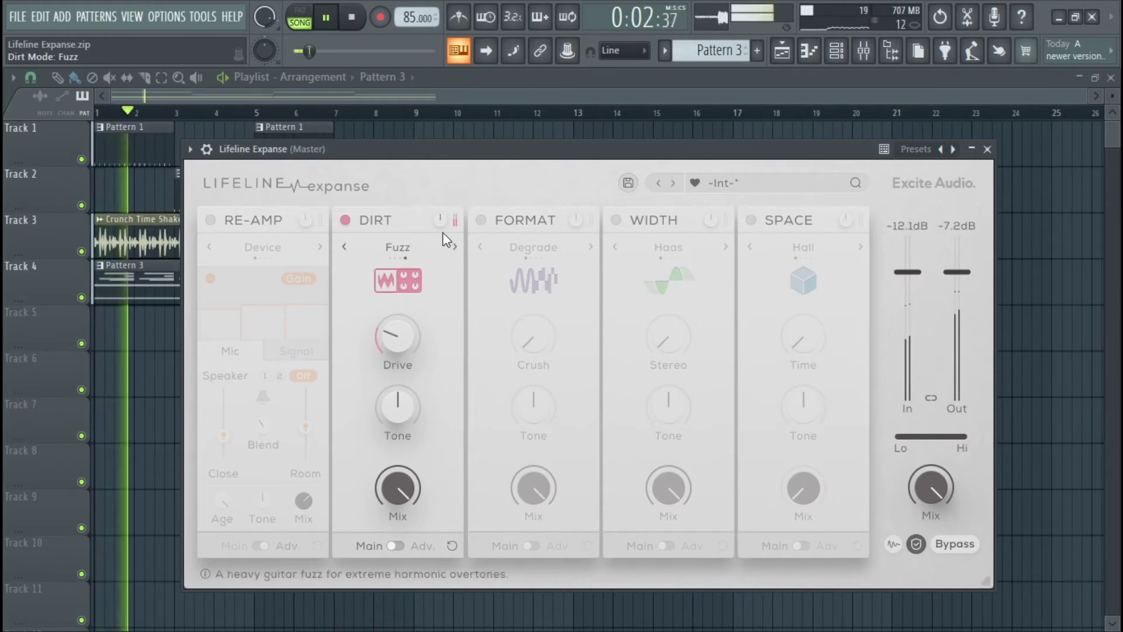
drag(442, 230, 440, 256)
key(space)
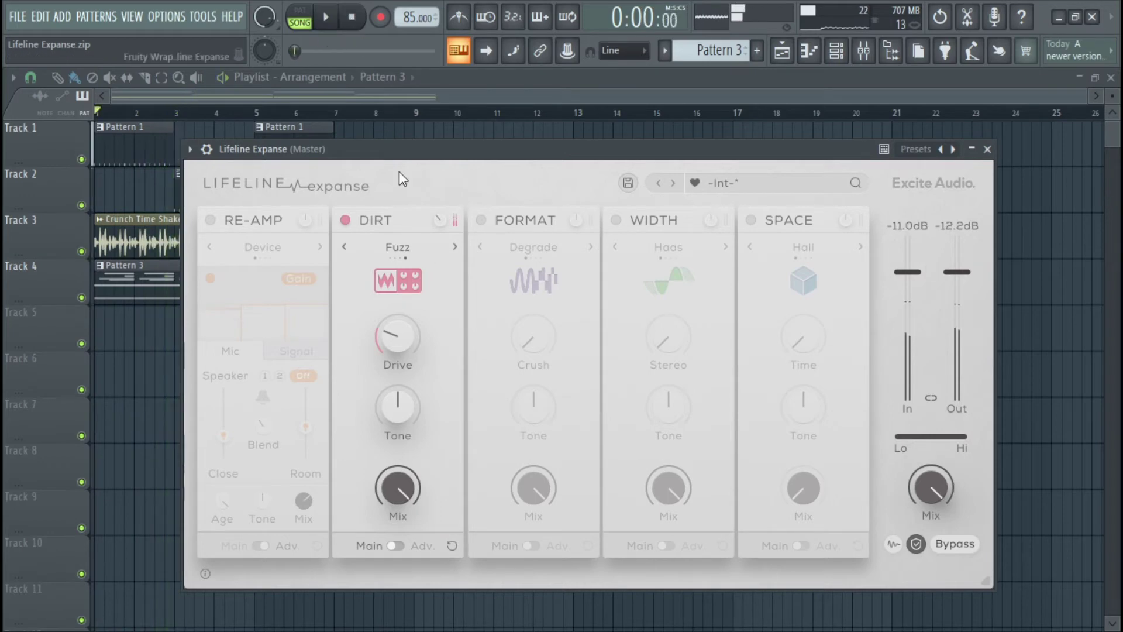
Step through the Dirt modes with playback stopped, including Tube and Rectify, and end on Fuzz
click(455, 249)
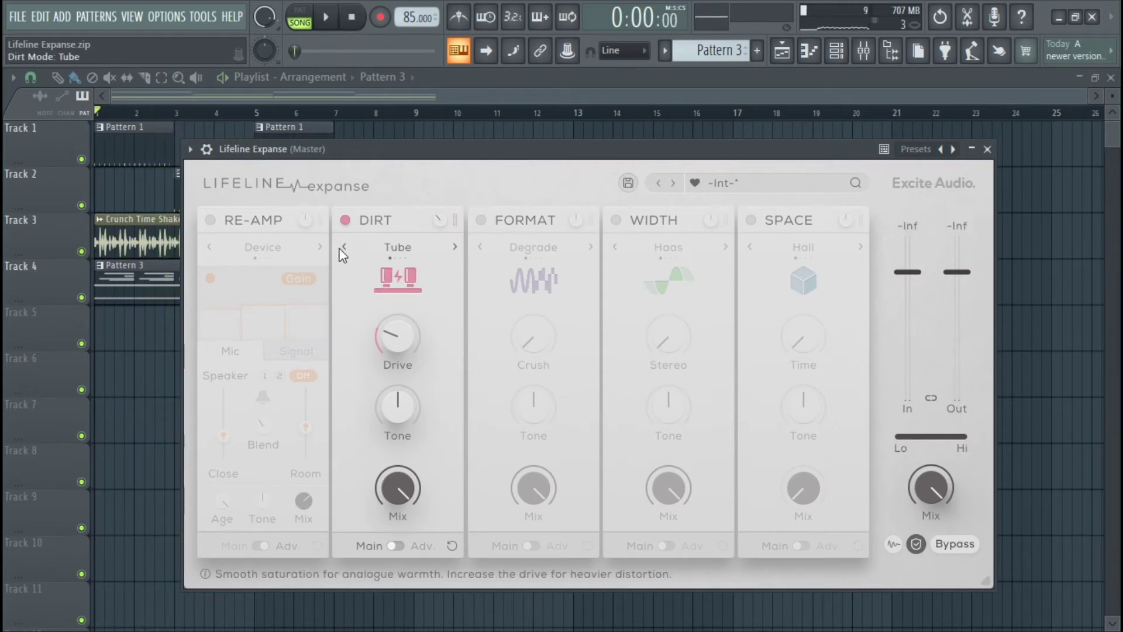
click(345, 247)
click(345, 248)
click(455, 248)
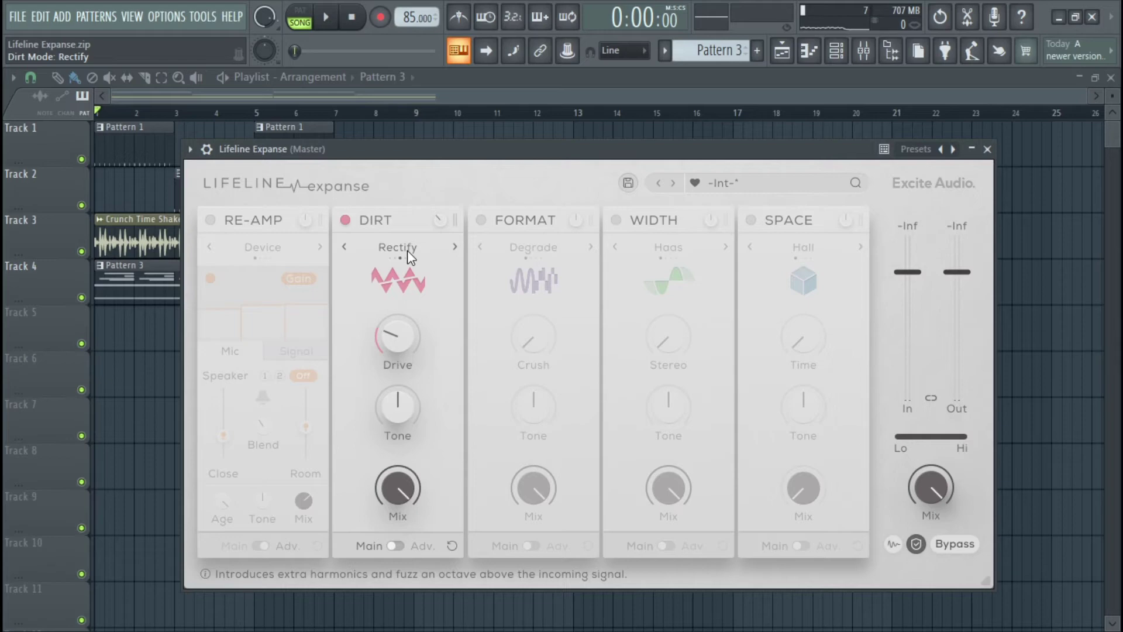
click(455, 248)
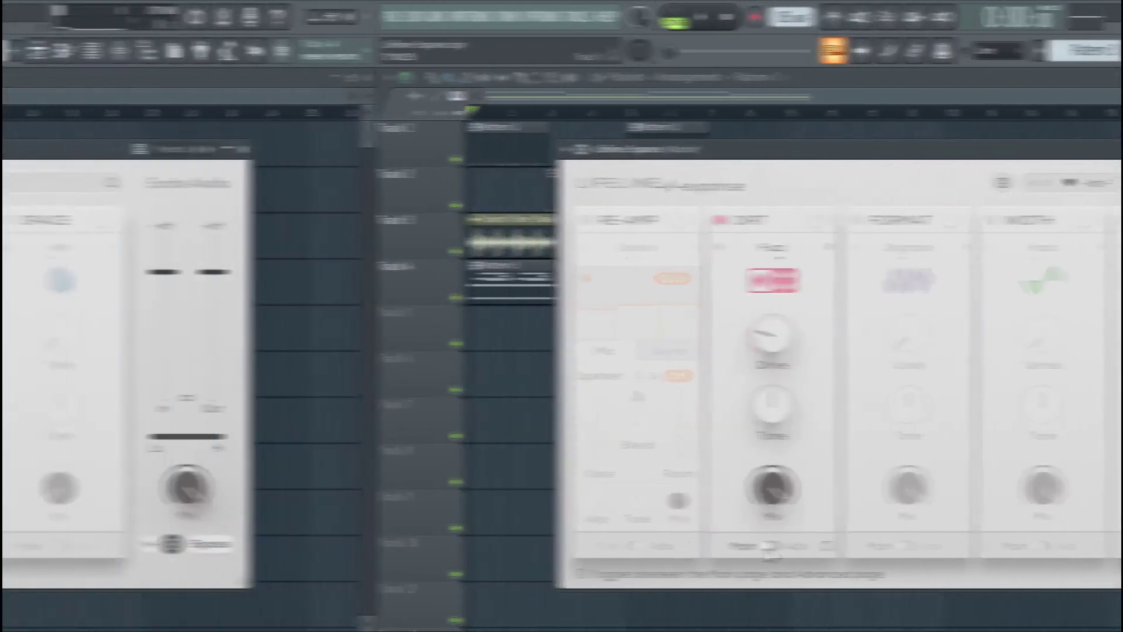
Show Dirt's advanced controls, switch the mode to Tube, and raise Drive to its midpoint
click(395, 545)
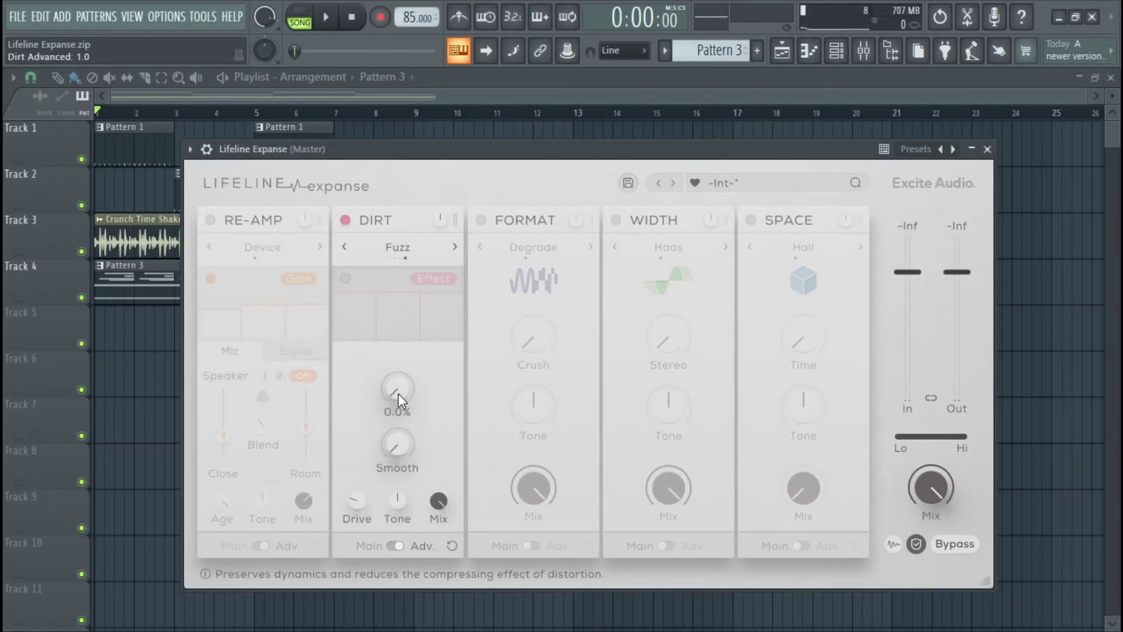
drag(405, 269, 401, 447)
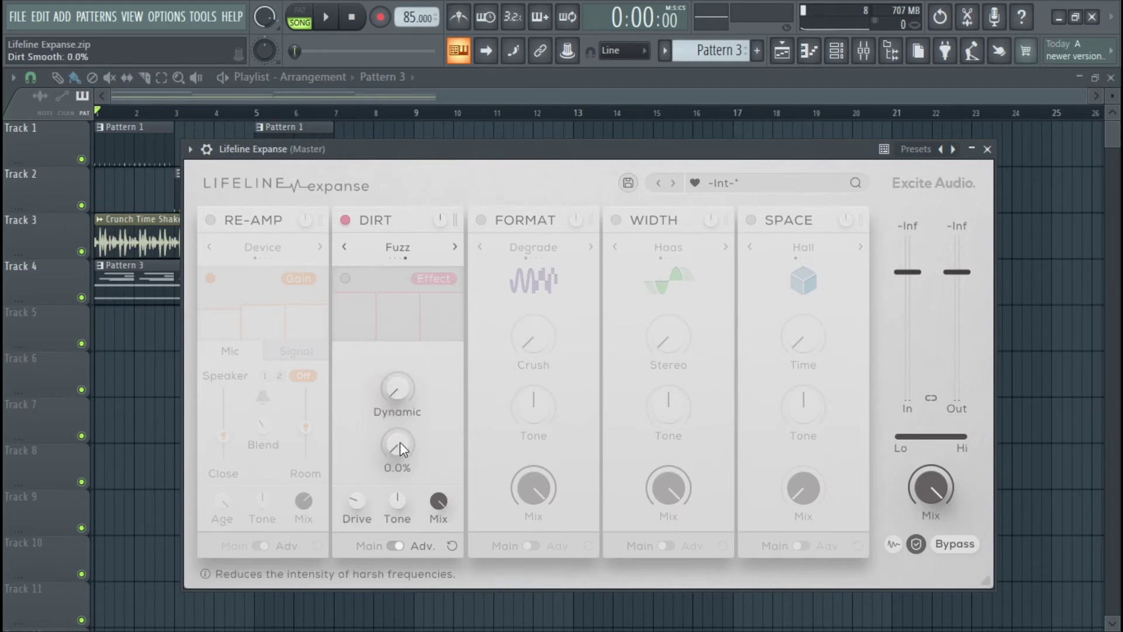
click(455, 247)
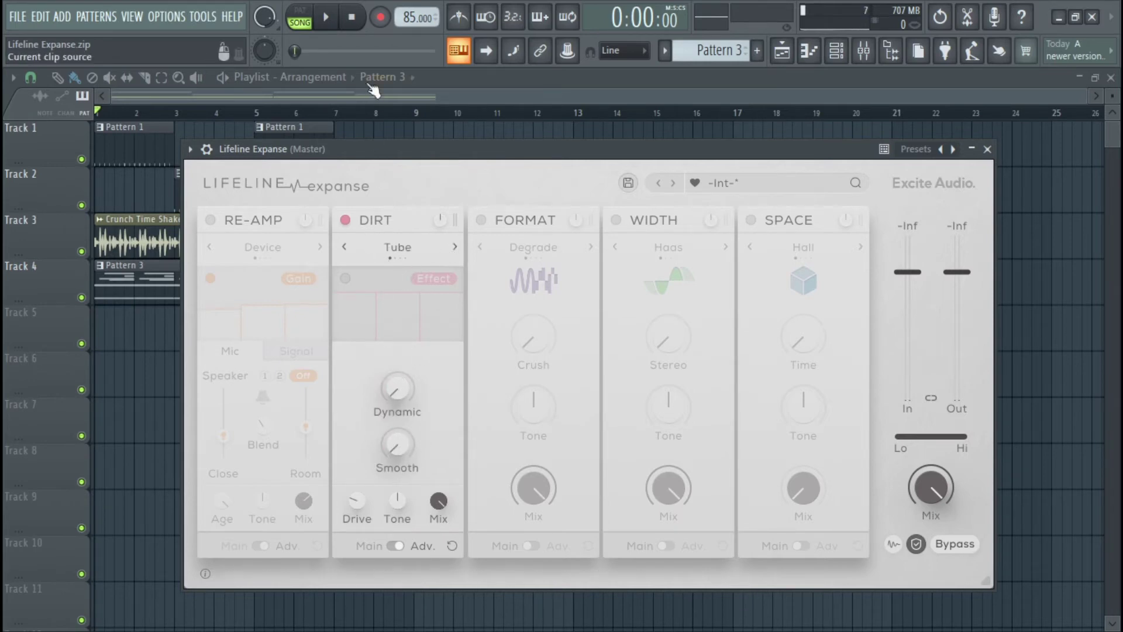
drag(357, 500, 359, 452)
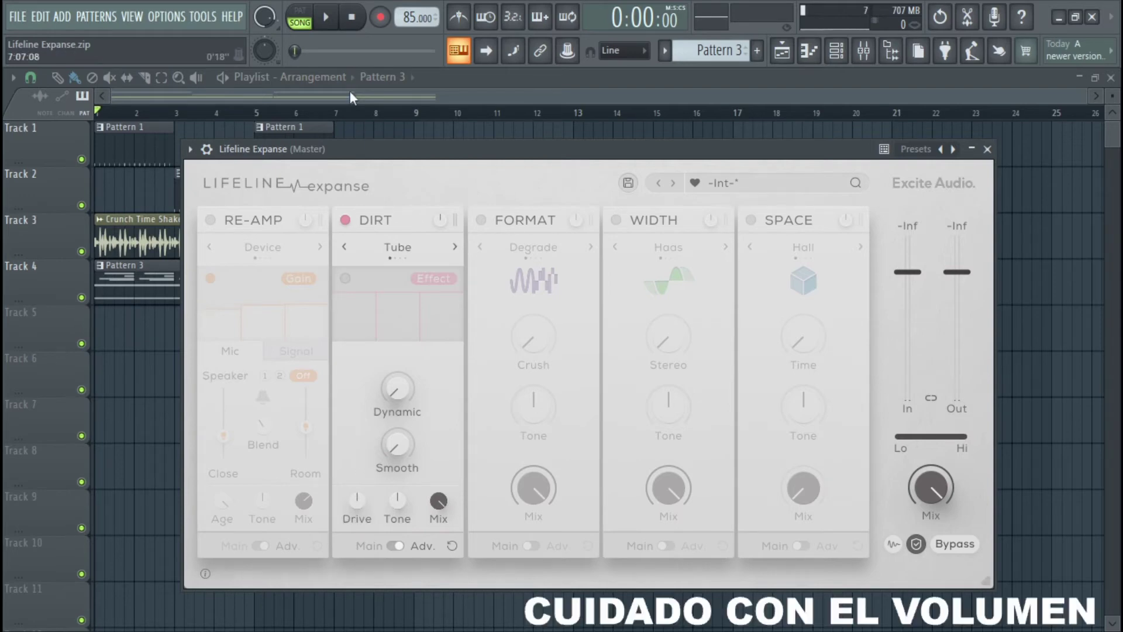
Play the song while raising Dirt's Dynamic and Smooth controls to 100%
click(326, 18)
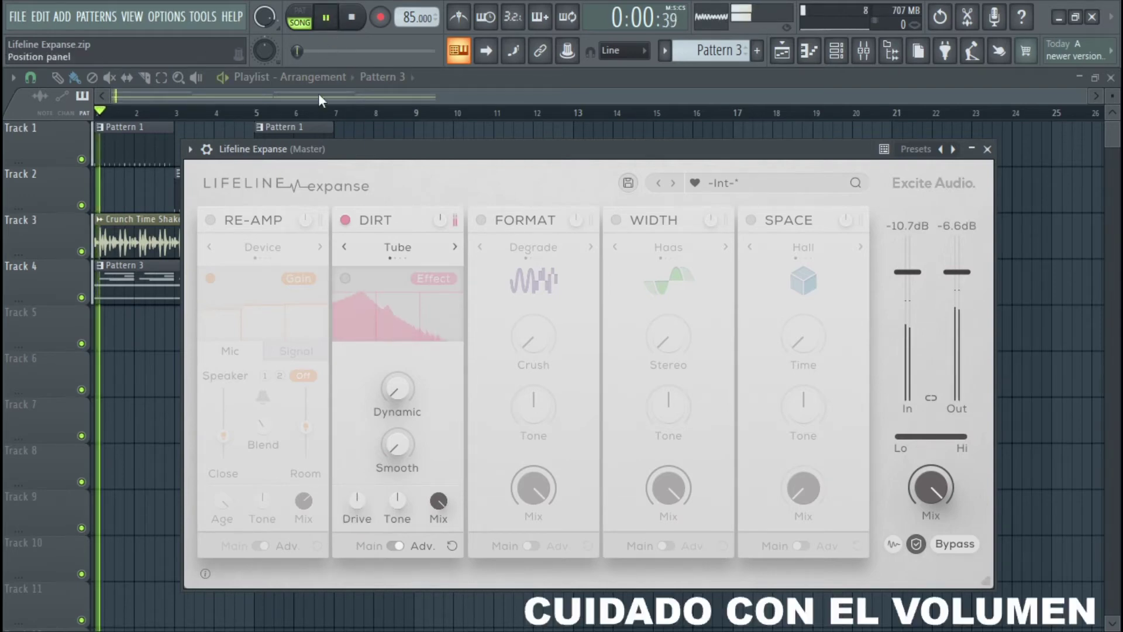
drag(396, 399, 402, 355)
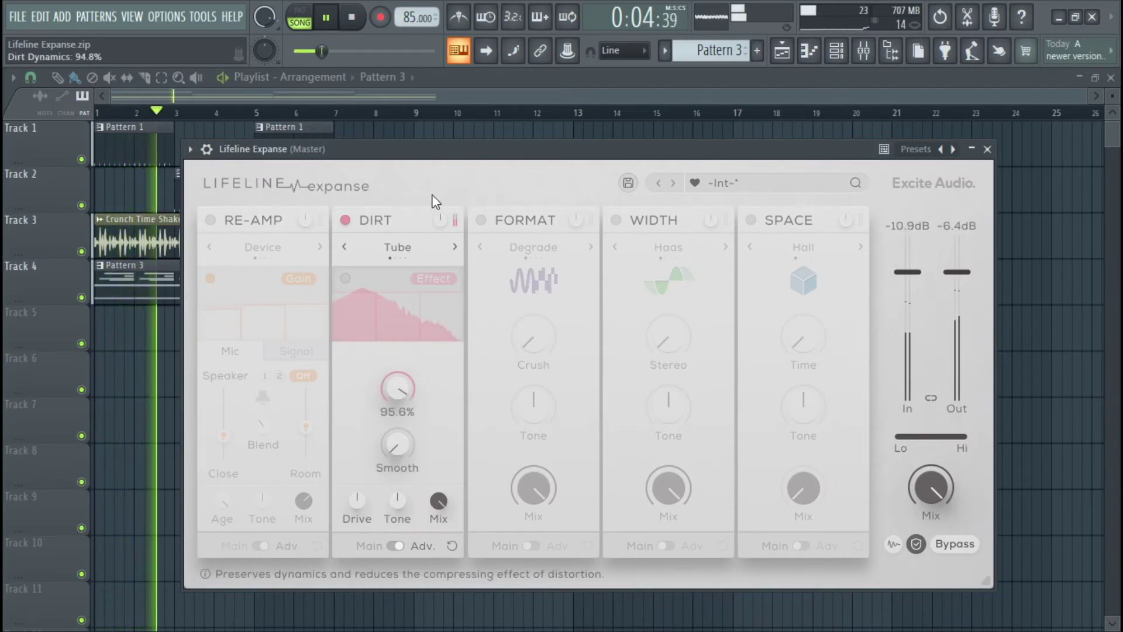
scroll(405, 391, up, 8)
drag(397, 445, 446, 234)
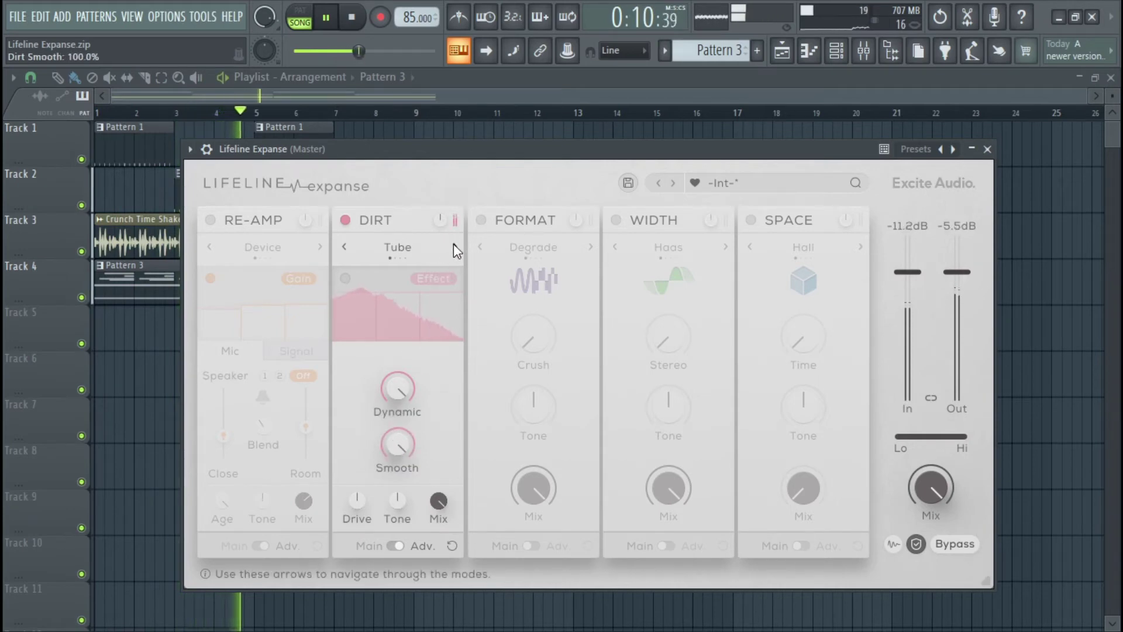
Audition Tape at -5.0 dB output gain, Rectify at -6.2 dB, and Fuzz in the Dirt module, and stop playback
click(454, 247)
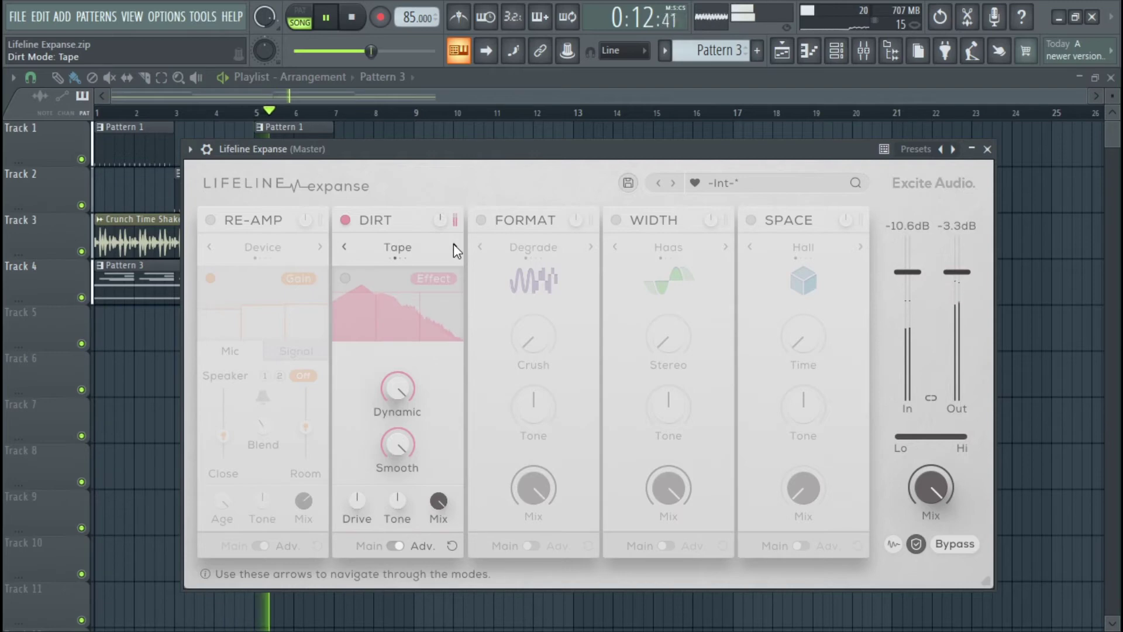
drag(440, 224, 438, 238)
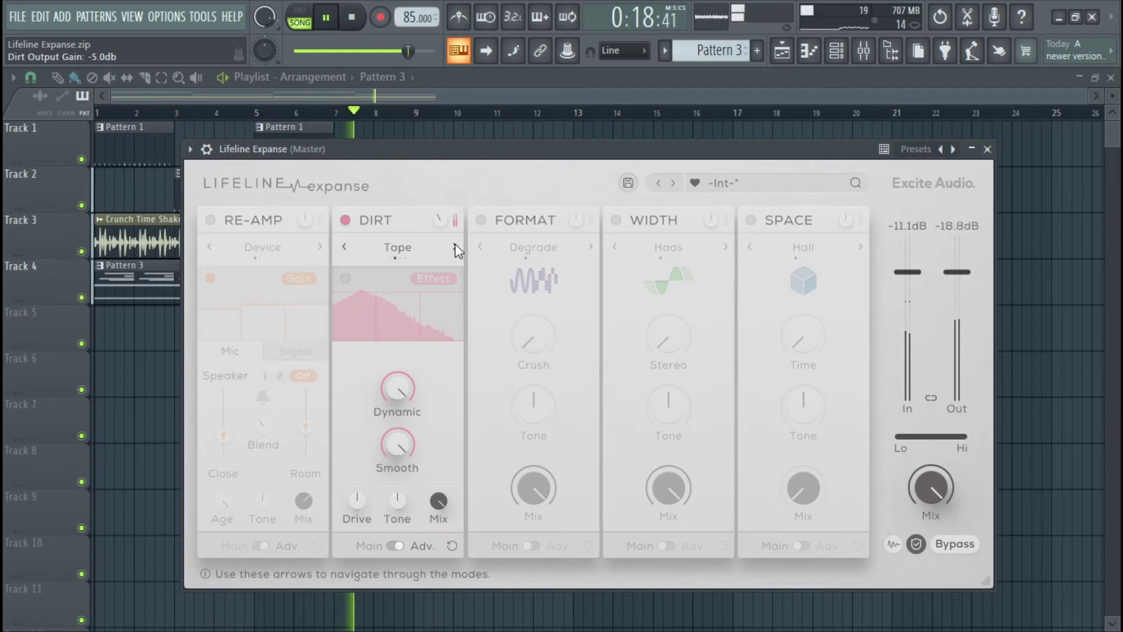
click(457, 245)
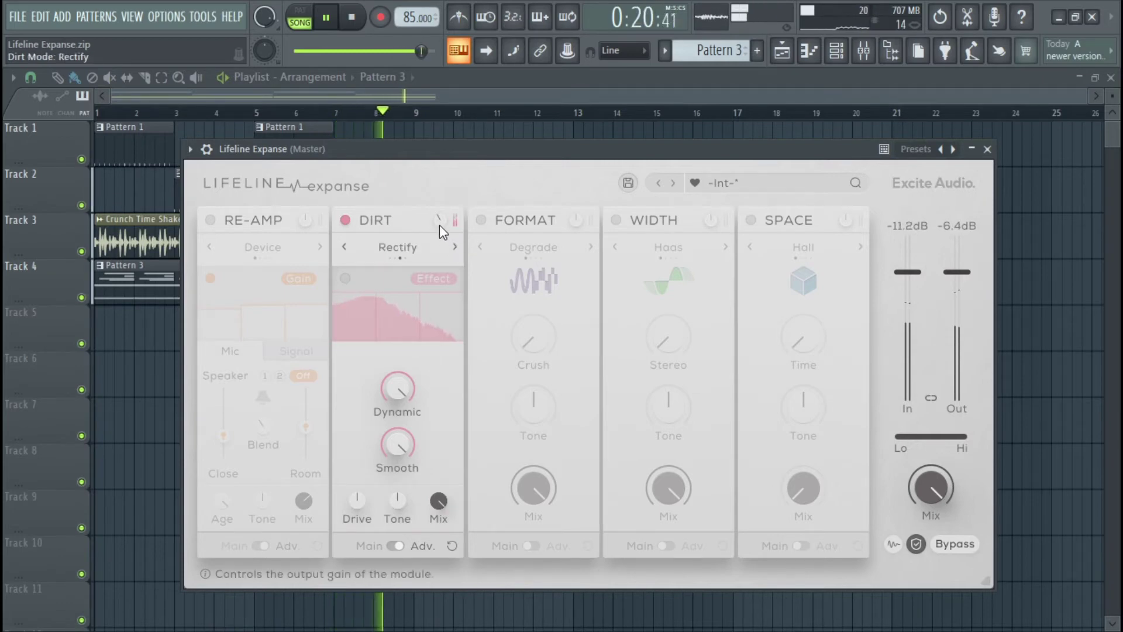
drag(440, 220, 440, 243)
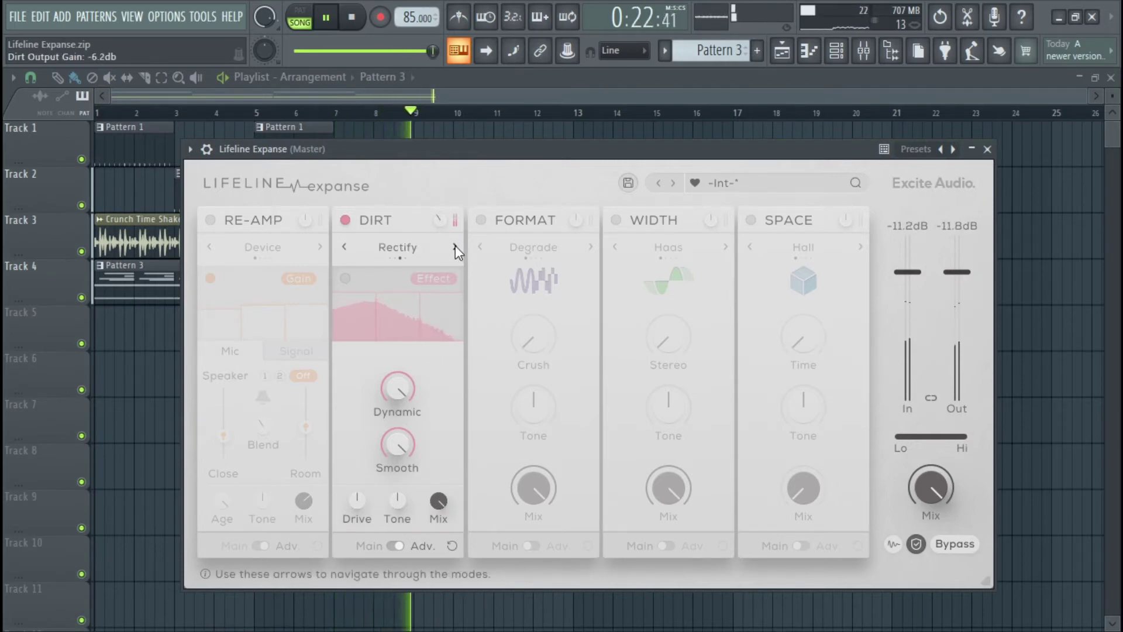
click(455, 244)
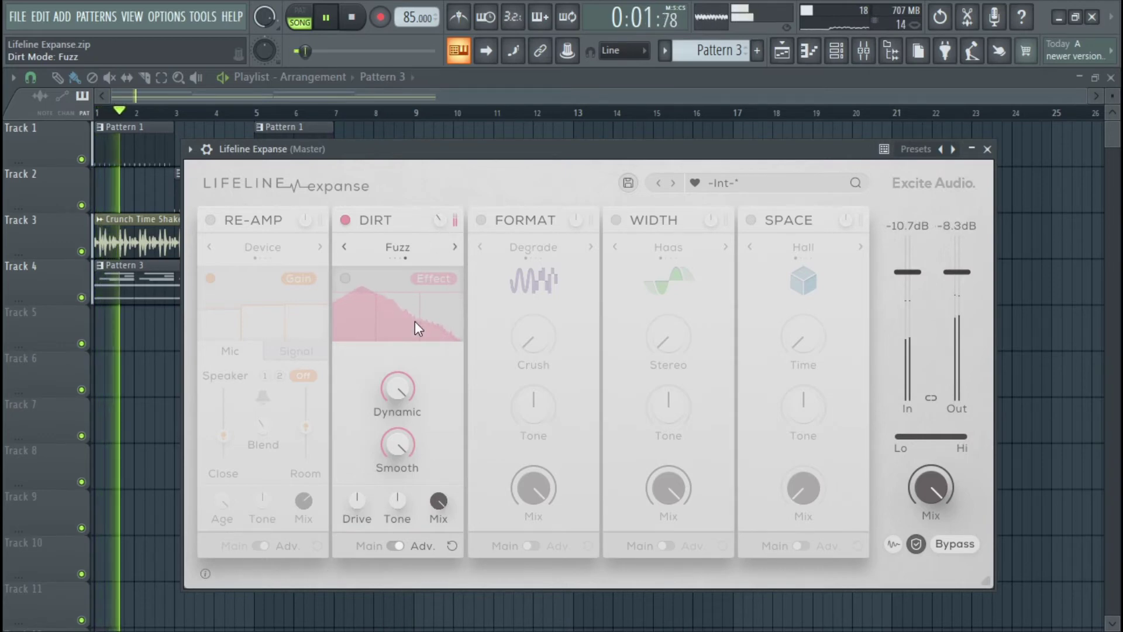
click(353, 19)
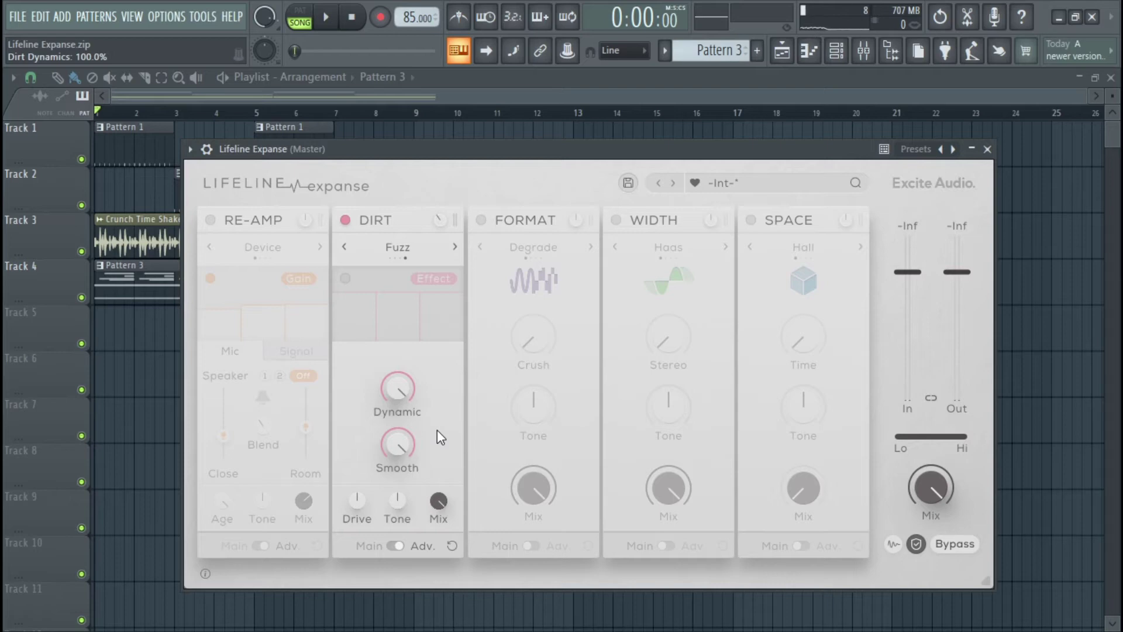
Cycle through the Dirt modes with playback stopped, returning to Fuzz
click(456, 247)
click(456, 245)
click(455, 244)
click(454, 245)
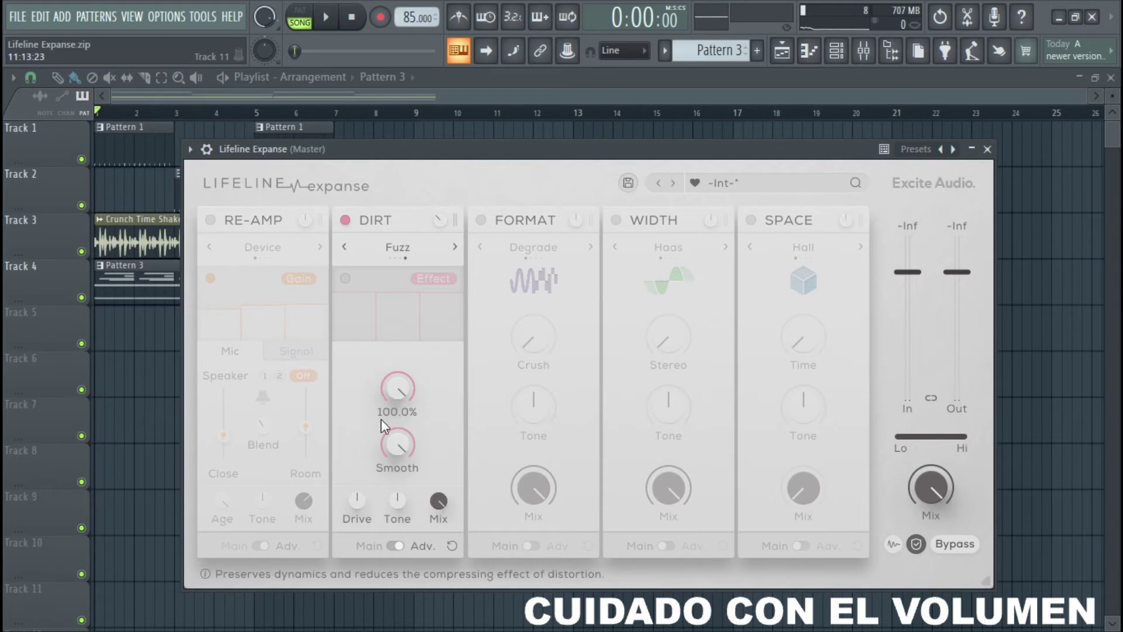
Lower Dirt's Dynamic and Smooth to 0% and play the song in Fuzz mode
drag(396, 389, 429, 470)
scroll(417, 451, down, 10)
key(space)
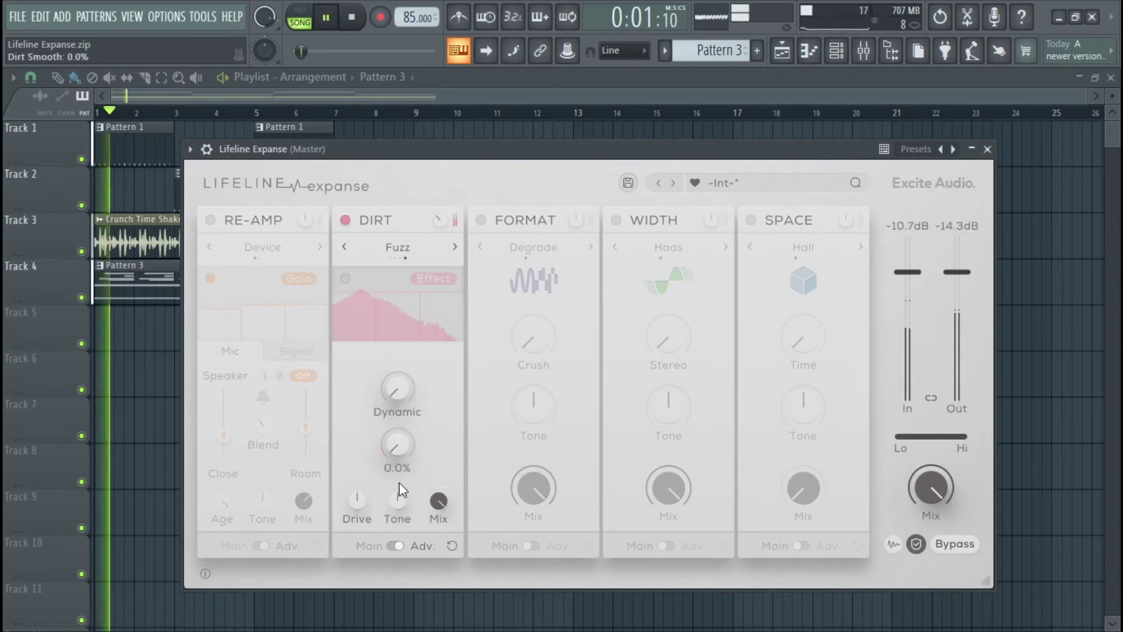
Raise Dirt's Dynamic and Smooth to 100% during playback, and set the module's output gain to -13.8 dB
drag(401, 405, 424, 260)
drag(403, 398, 417, 351)
drag(399, 453, 436, 261)
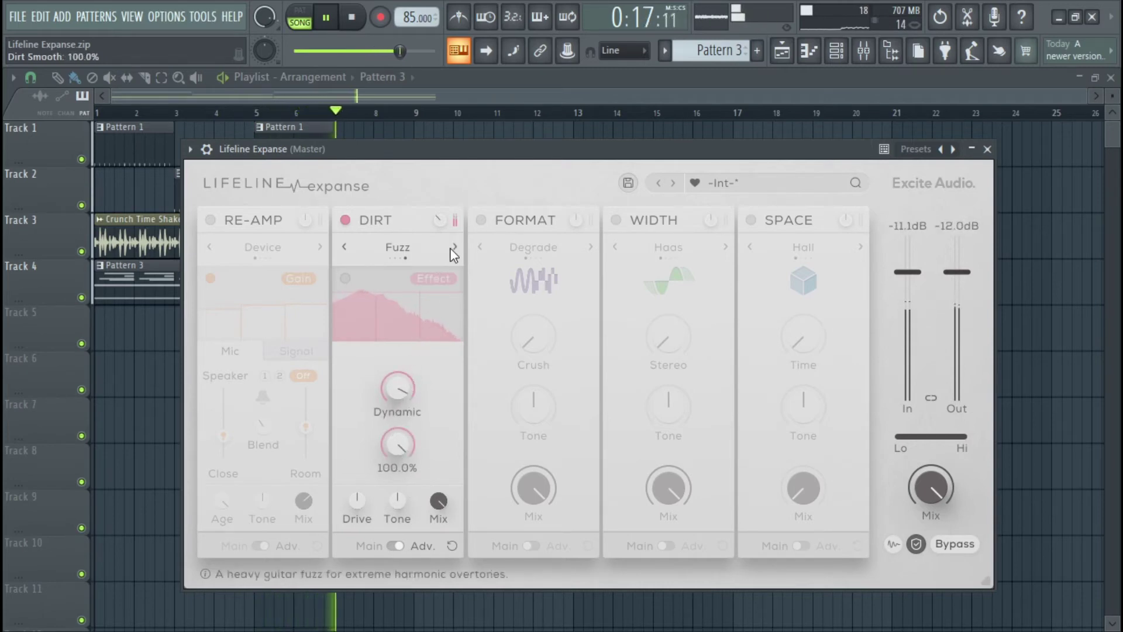
mouse_move(409, 383)
mouse_down()
mouse_move(399, 462)
mouse_move(417, 373)
mouse_up()
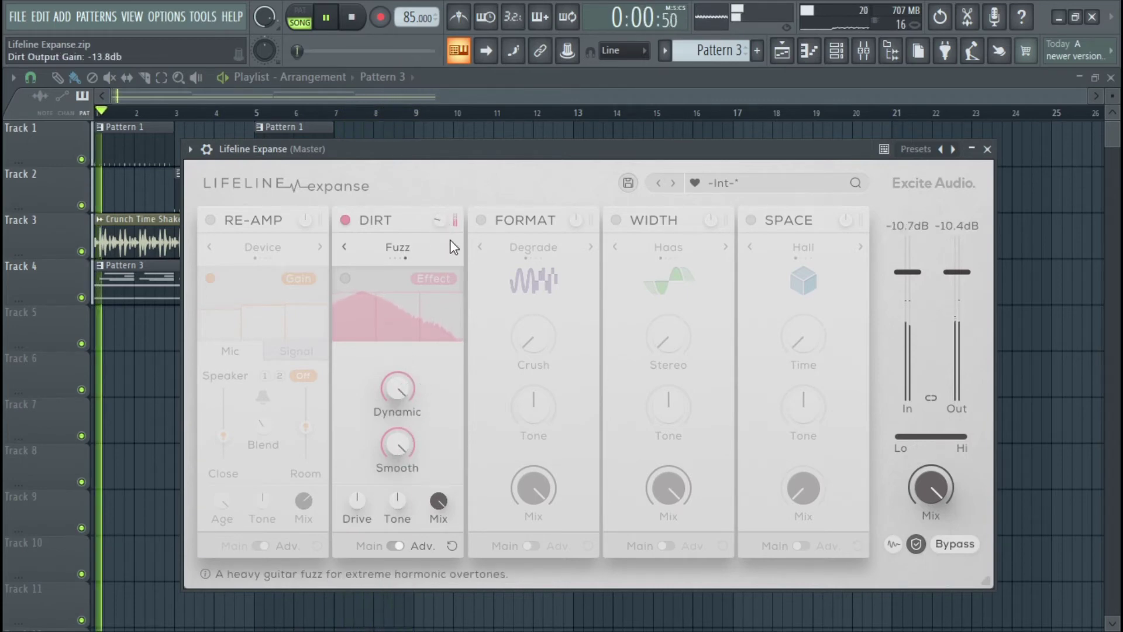
Switch Dirt to Rectify, lower Dynamic to zero, reduce the module's Mix to about halfway, and stop playback
click(345, 246)
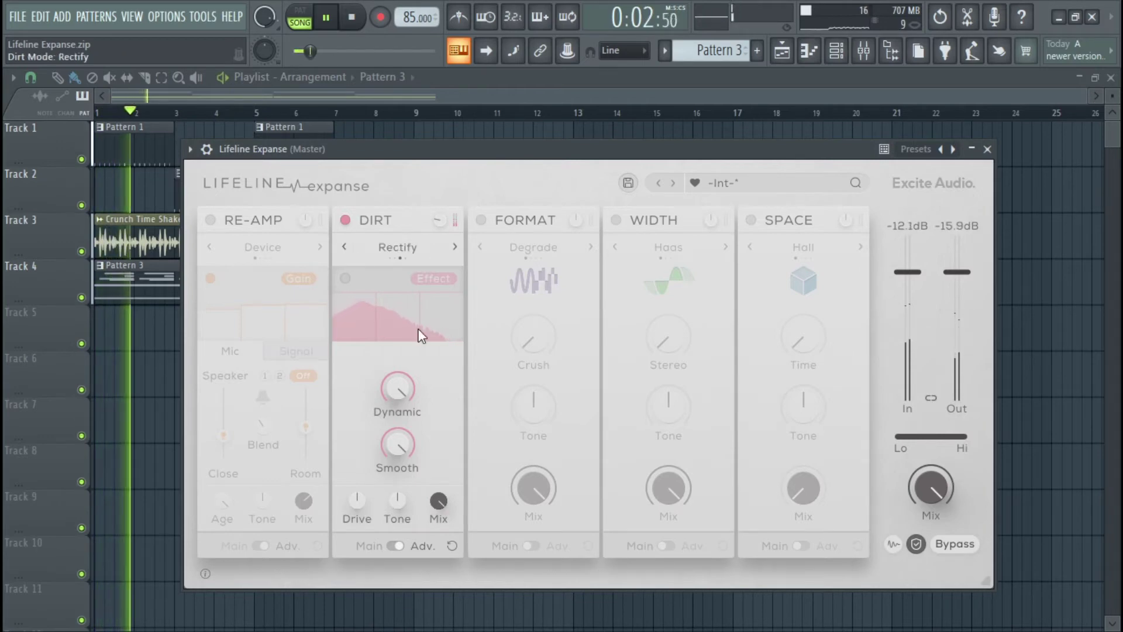
drag(403, 390, 392, 515)
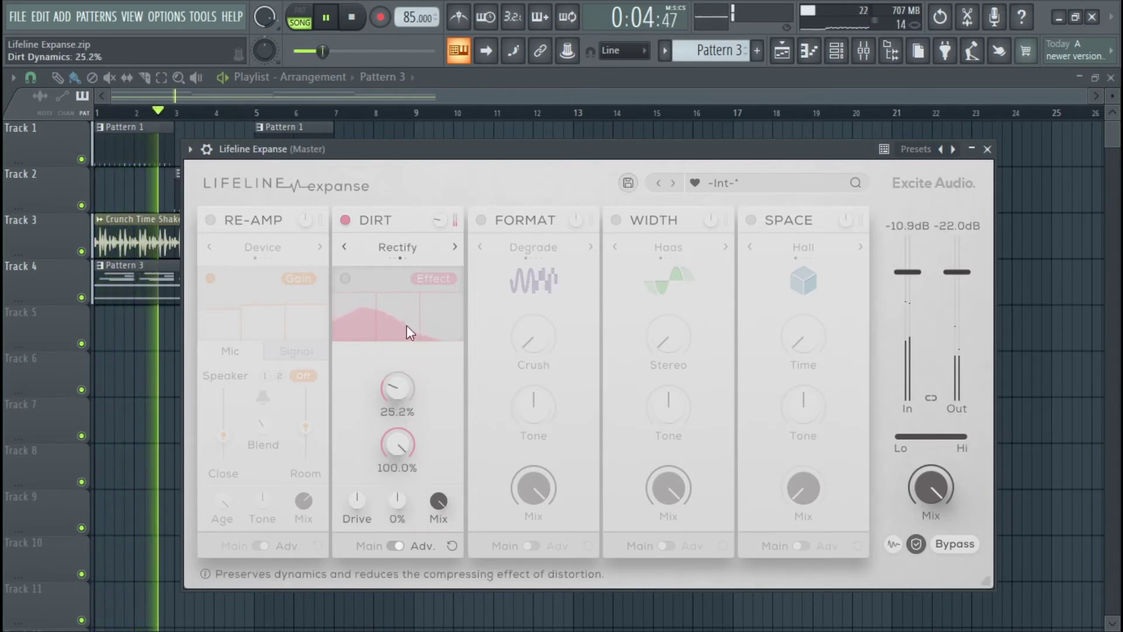
drag(397, 378, 397, 391)
mouse_move(403, 443)
drag(438, 501, 443, 561)
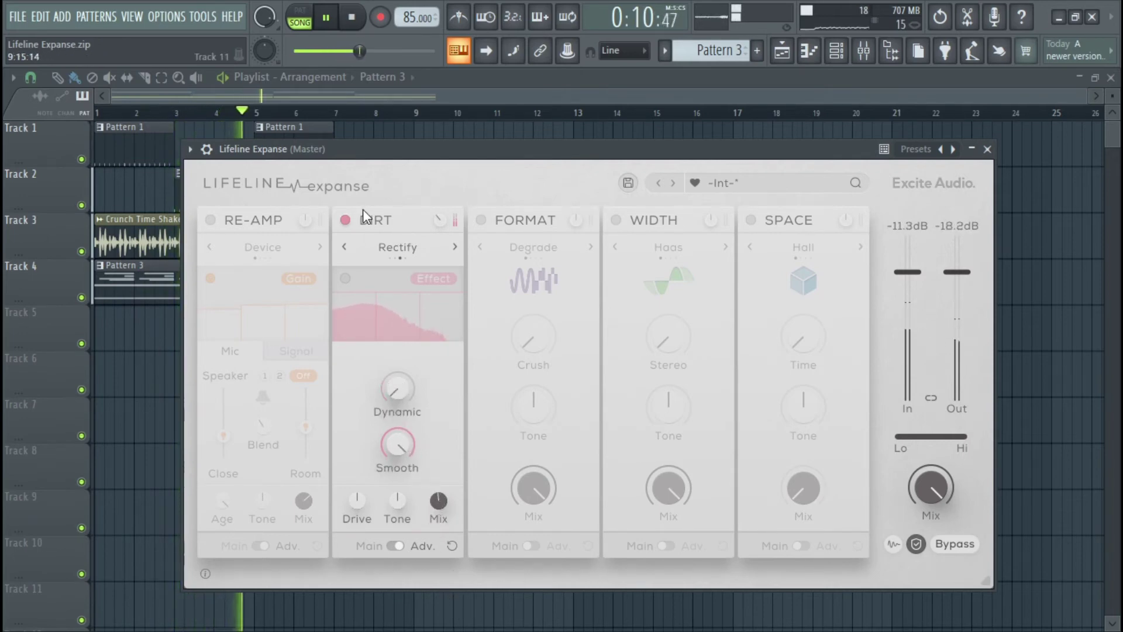
click(352, 17)
Return Dirt's output gain to its center setting and raise Dynamic to 100%
mouse_move(441, 218)
drag(409, 386, 416, 357)
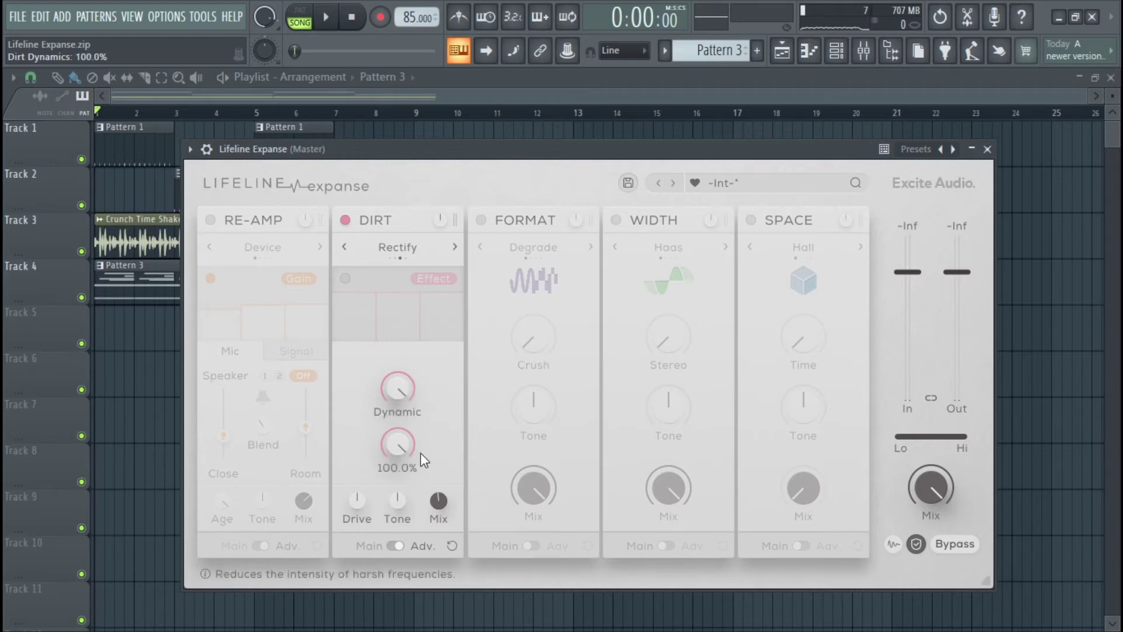
mouse_move(396, 395)
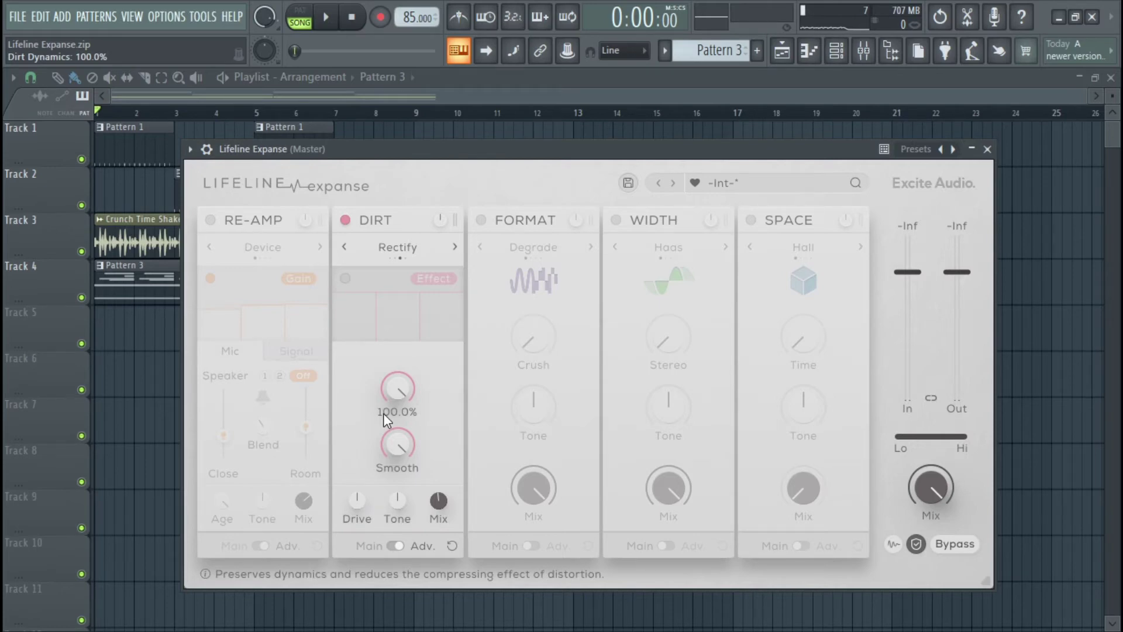
Set the Dirt mode back to Tube, disable the Dirt module, and enable the Format module
click(344, 246)
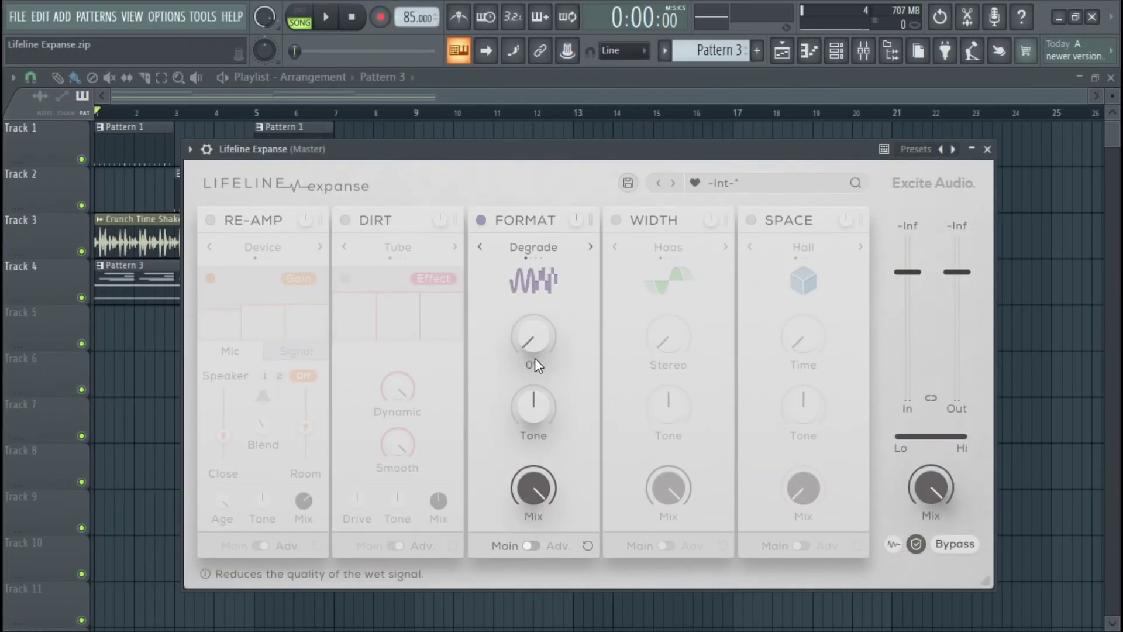
mouse_move(529, 216)
mouse_down()
mouse_move(497, 220)
mouse_move(512, 204)
mouse_up()
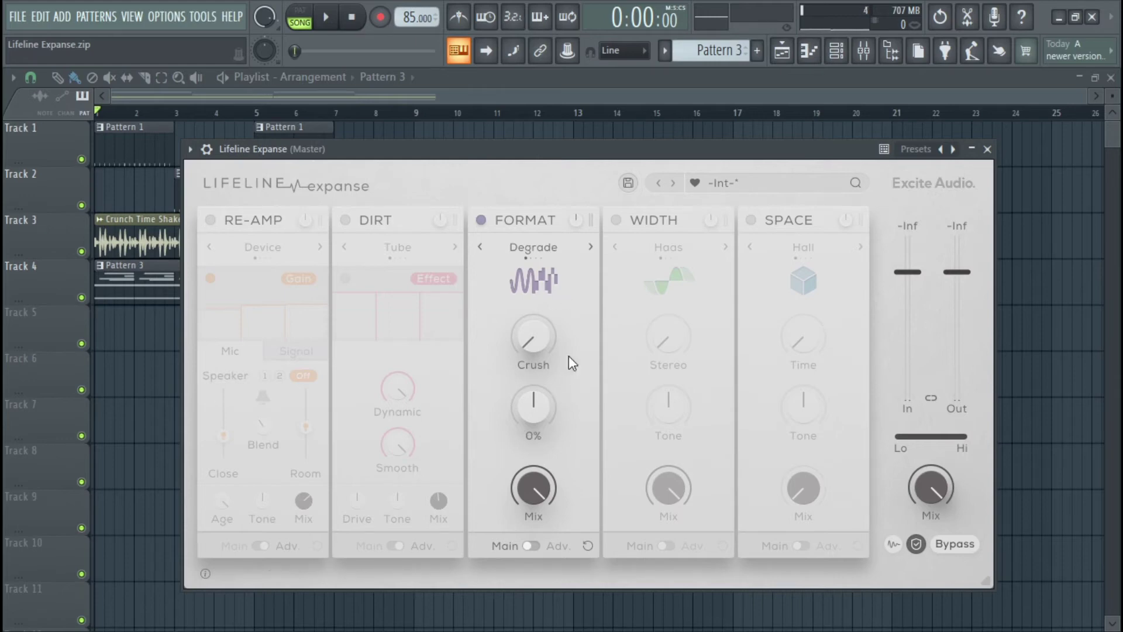
Preview Format's modes up to Flatten, return to Degrade, and inspect its Crush control at 0%
click(592, 246)
click(592, 246)
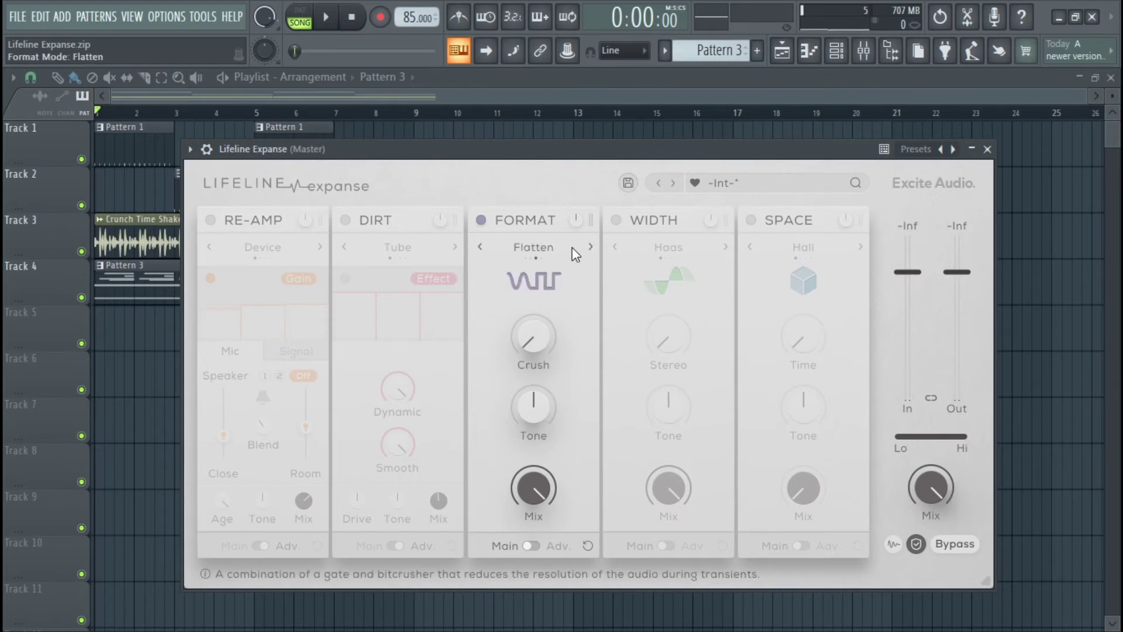
click(482, 247)
click(482, 247)
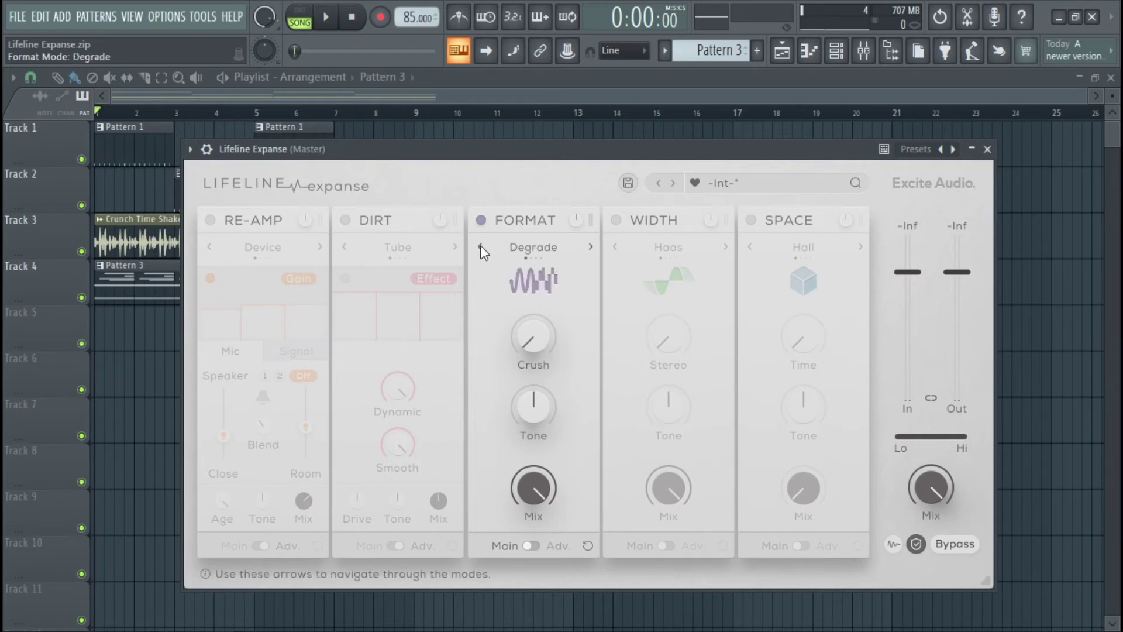
drag(537, 336, 536, 350)
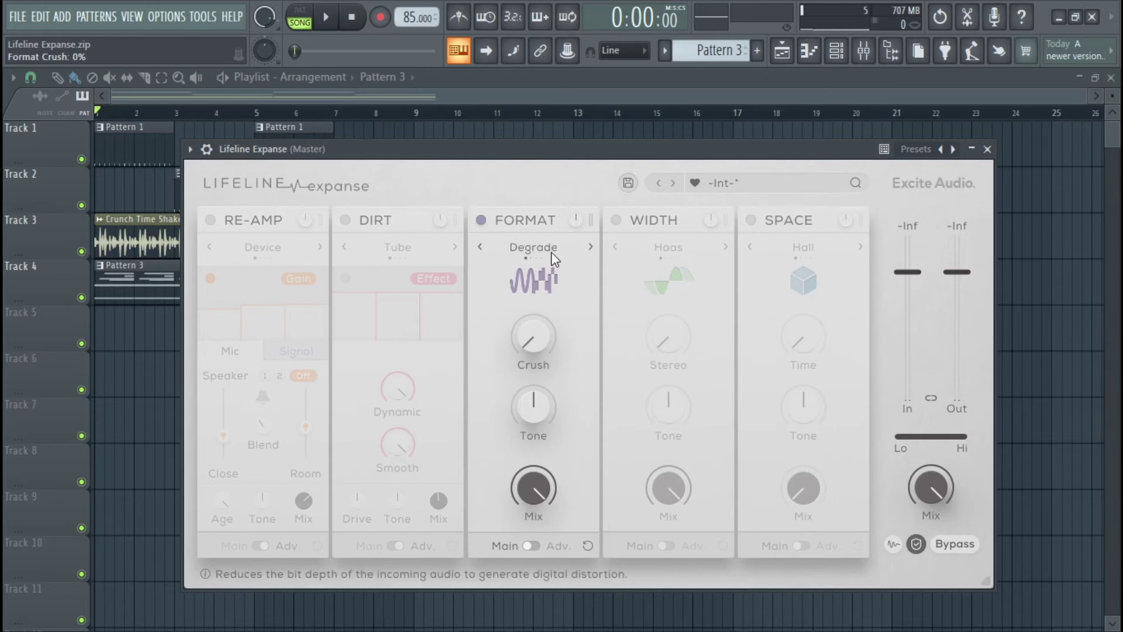
Examine Format's Resample, Flatten and Washed modes, ending back on Degrade
click(589, 247)
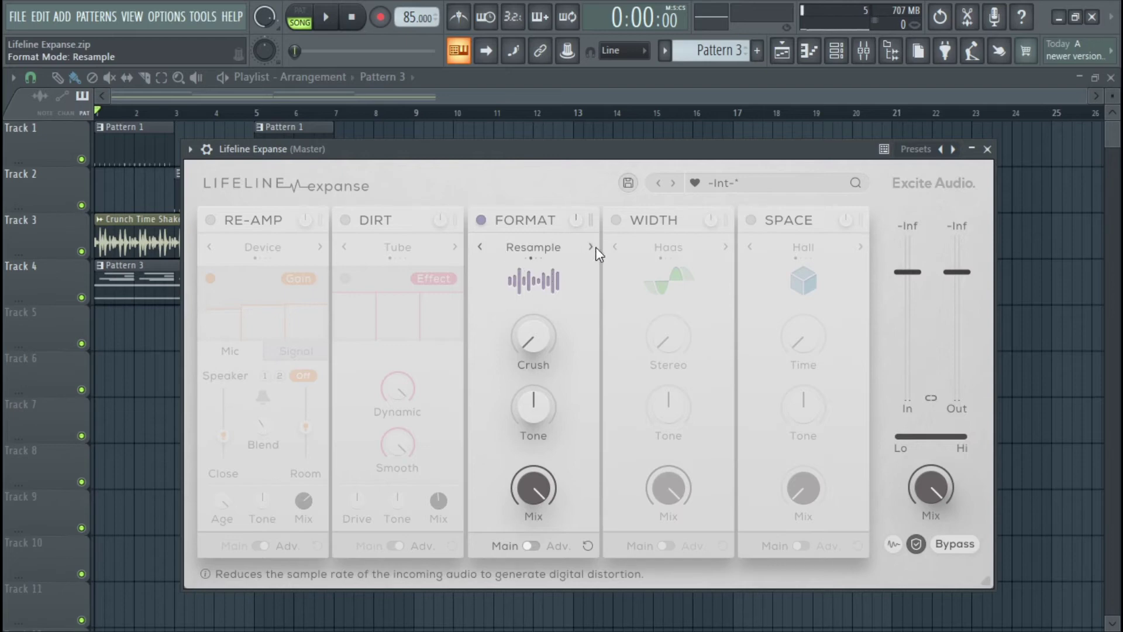
click(592, 246)
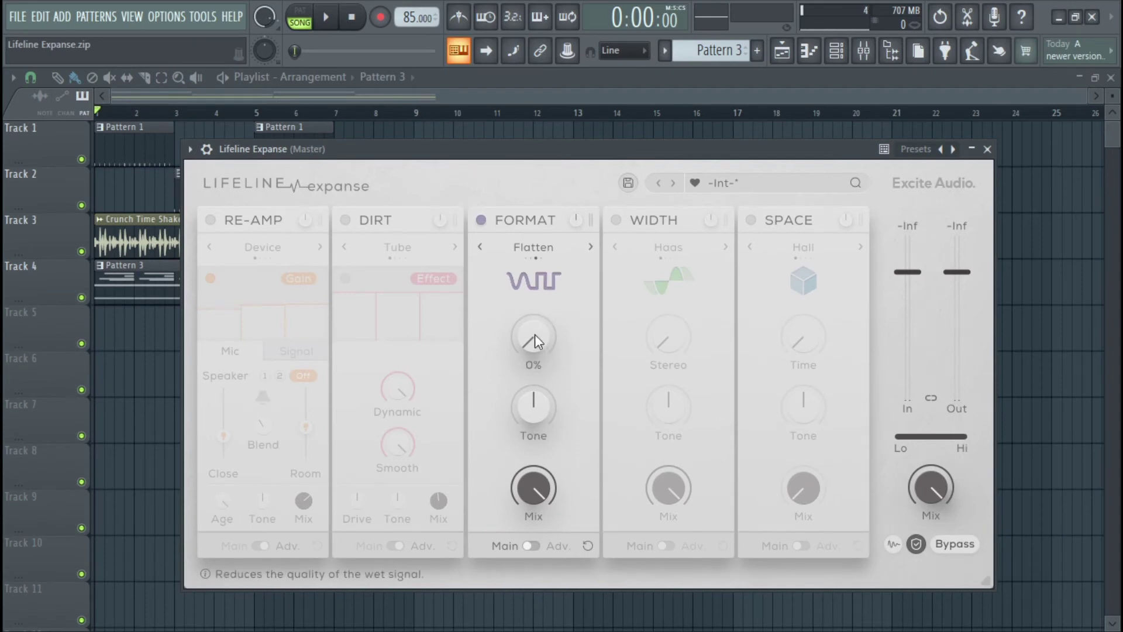
mouse_move(539, 329)
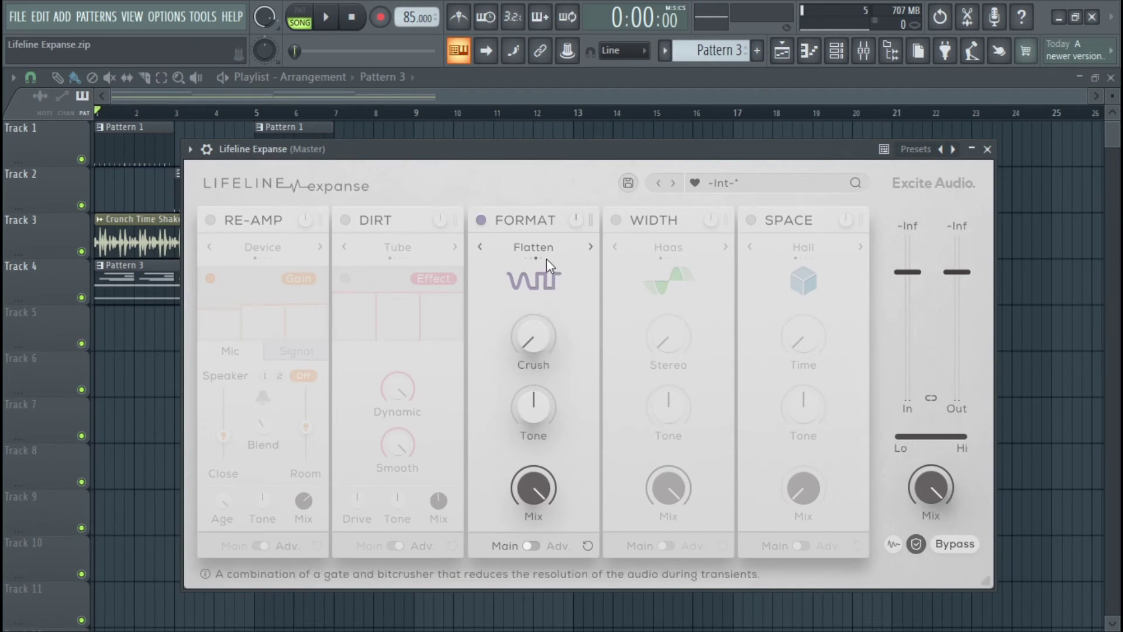
click(478, 247)
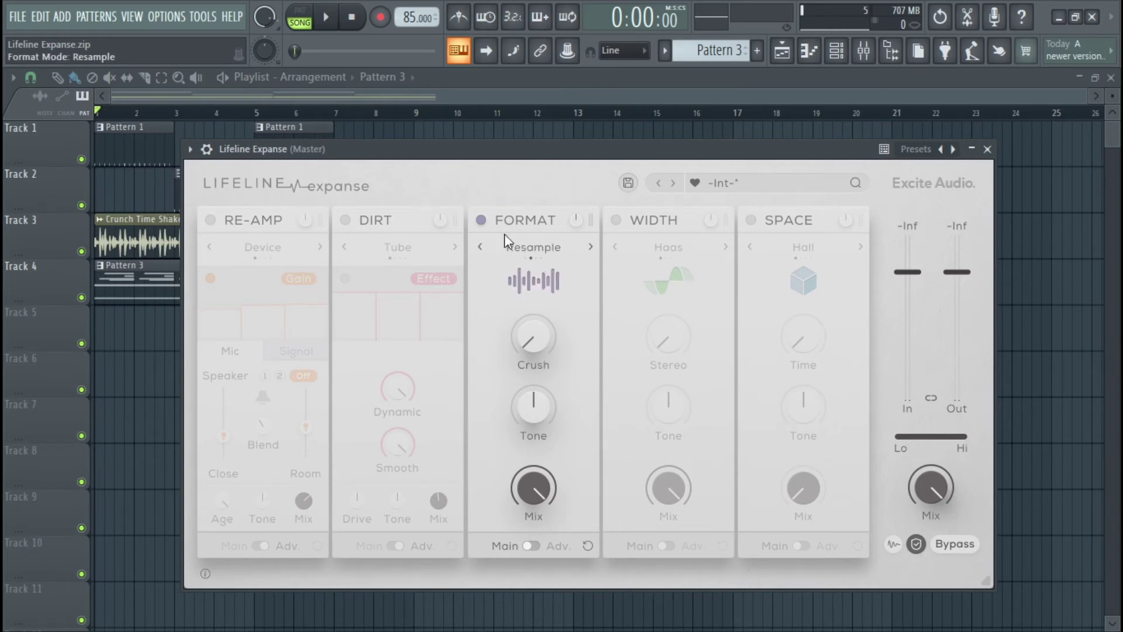
click(480, 248)
click(590, 246)
click(589, 246)
click(590, 246)
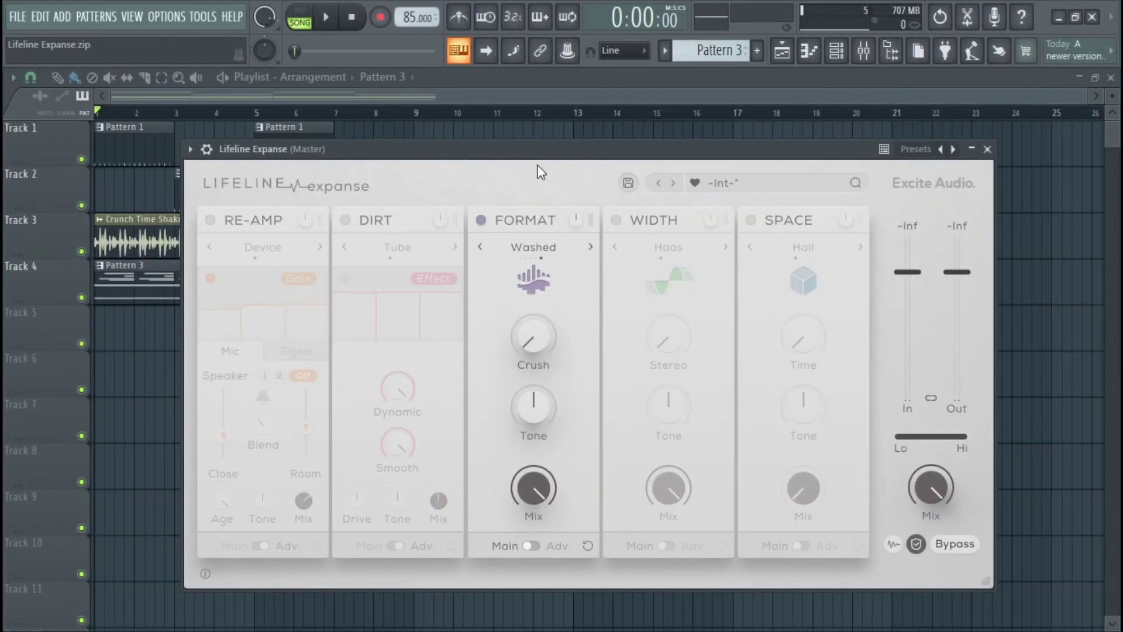
click(591, 246)
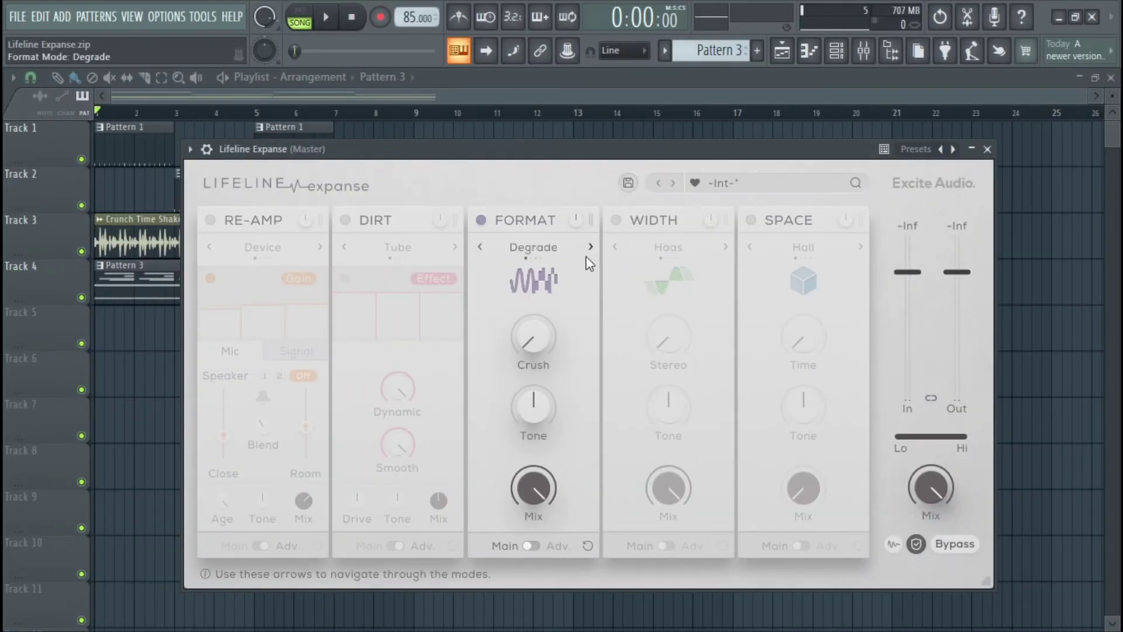
Play the song, raise Format's Crush slightly in Degrade mode, and show the module's advanced controls
click(329, 19)
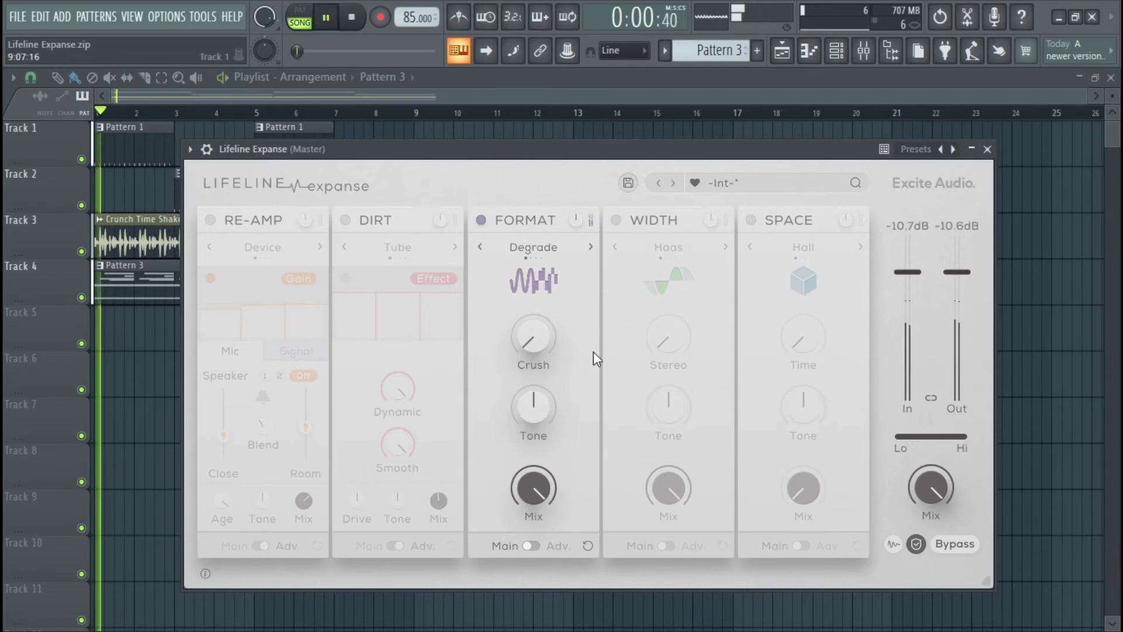
mouse_move(531, 349)
drag(531, 346, 531, 334)
click(530, 546)
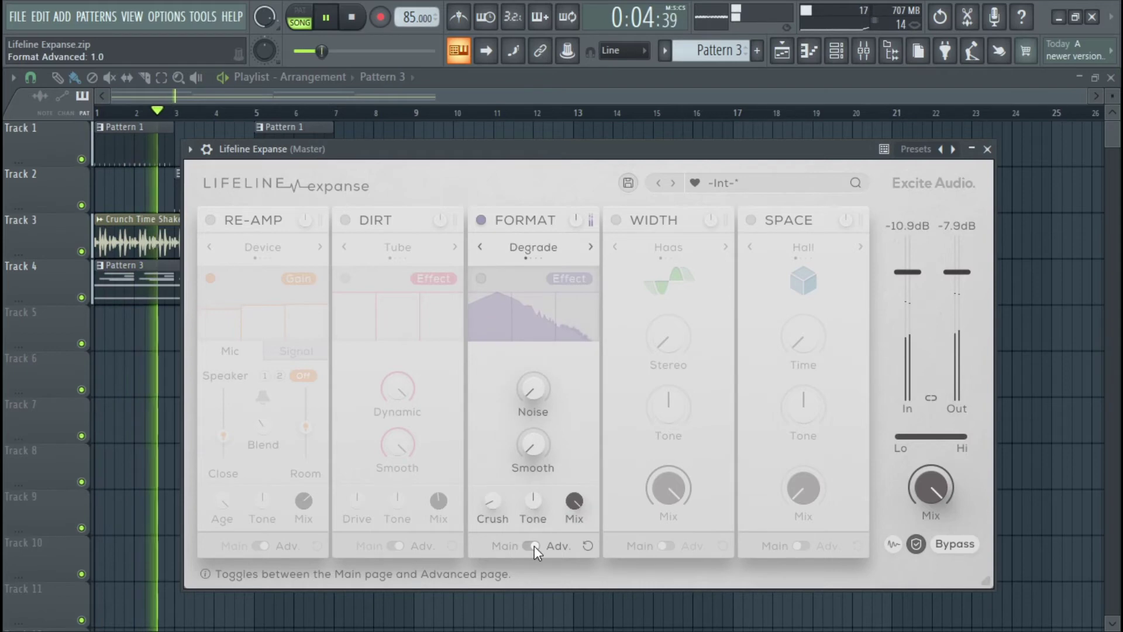
During playback, raise Format's Smooth to 58.8% and its Crush to about 25%
mouse_move(522, 465)
drag(522, 461, 538, 356)
mouse_move(499, 504)
drag(494, 500, 492, 475)
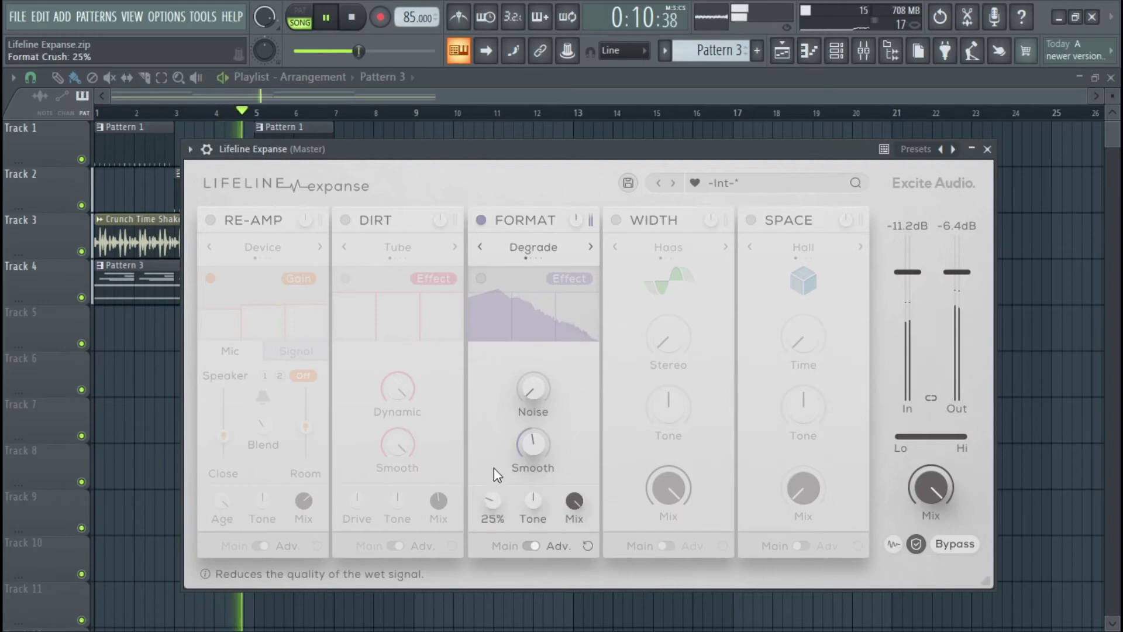
drag(533, 452, 533, 429)
mouse_move(492, 501)
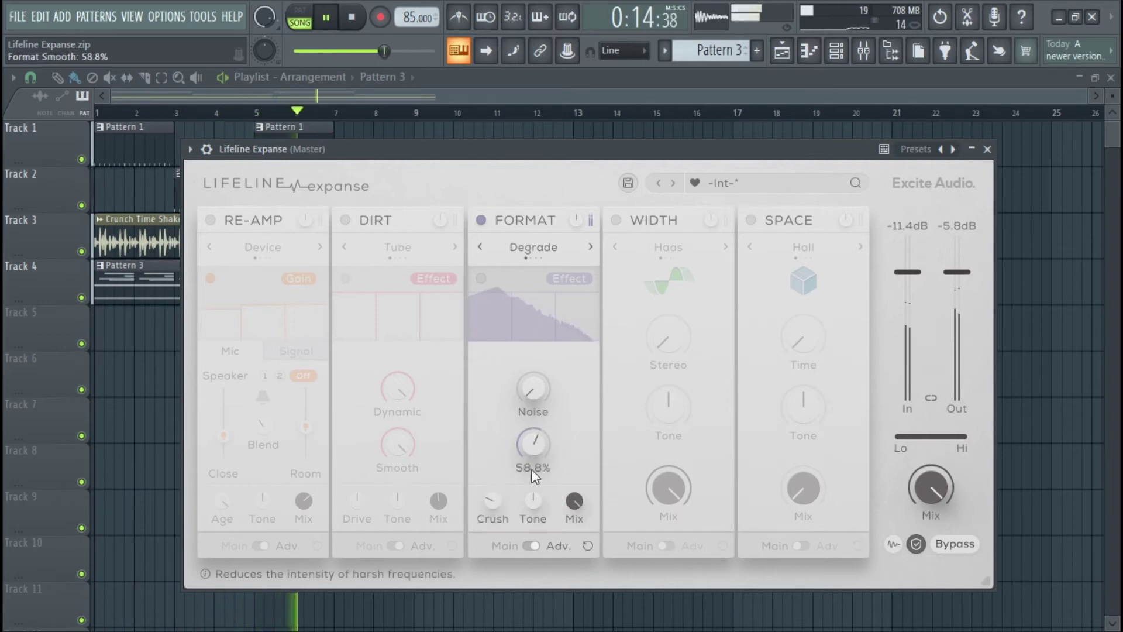
mouse_move(575, 499)
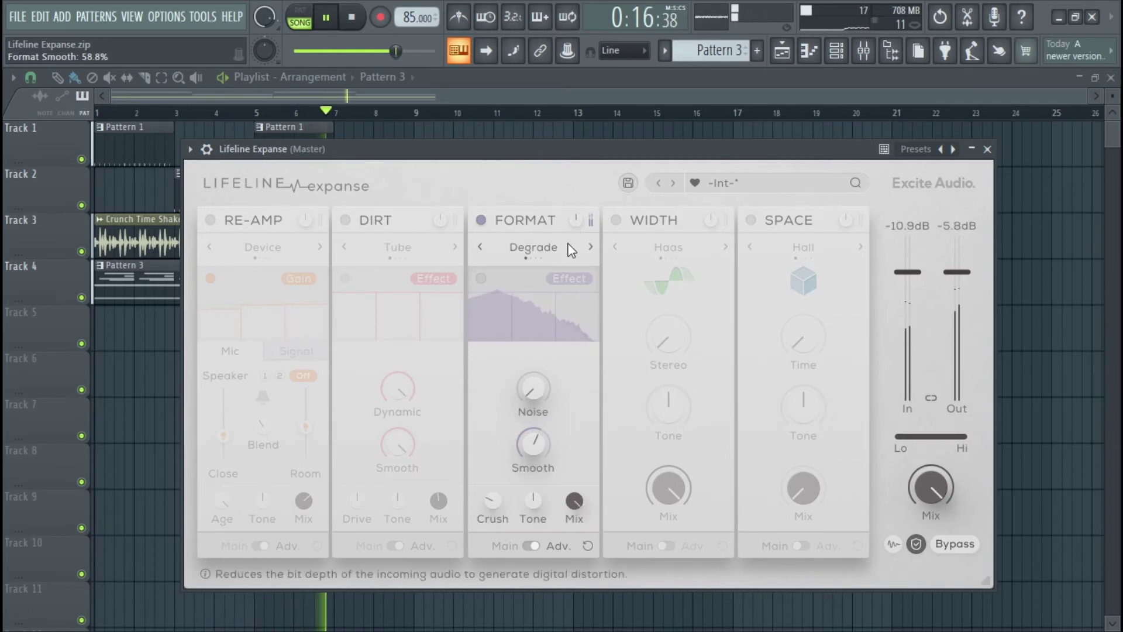
Lower the master output to -4.2 dB, raise Format's Noise to 18.8%, and stop playback
drag(953, 272, 956, 287)
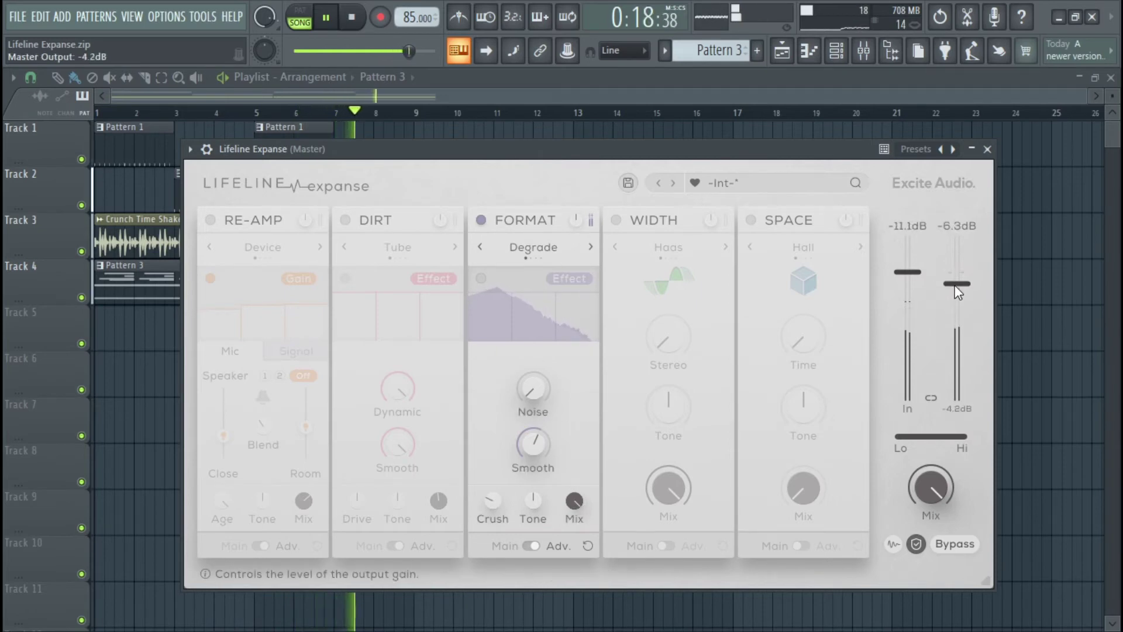
click(537, 387)
drag(538, 387, 544, 366)
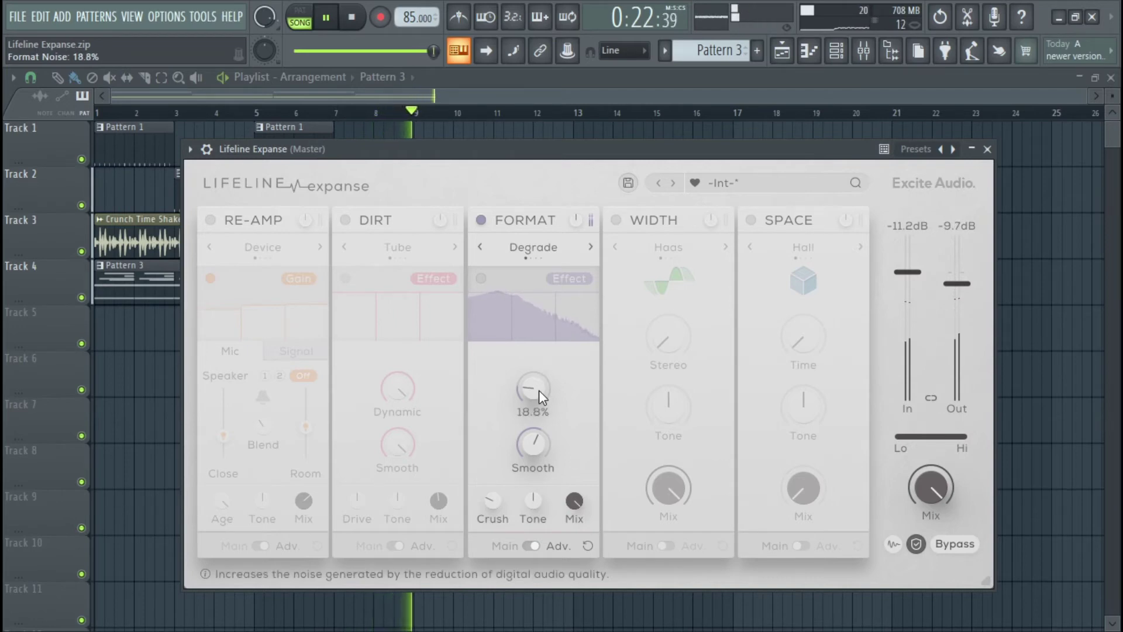
key(space)
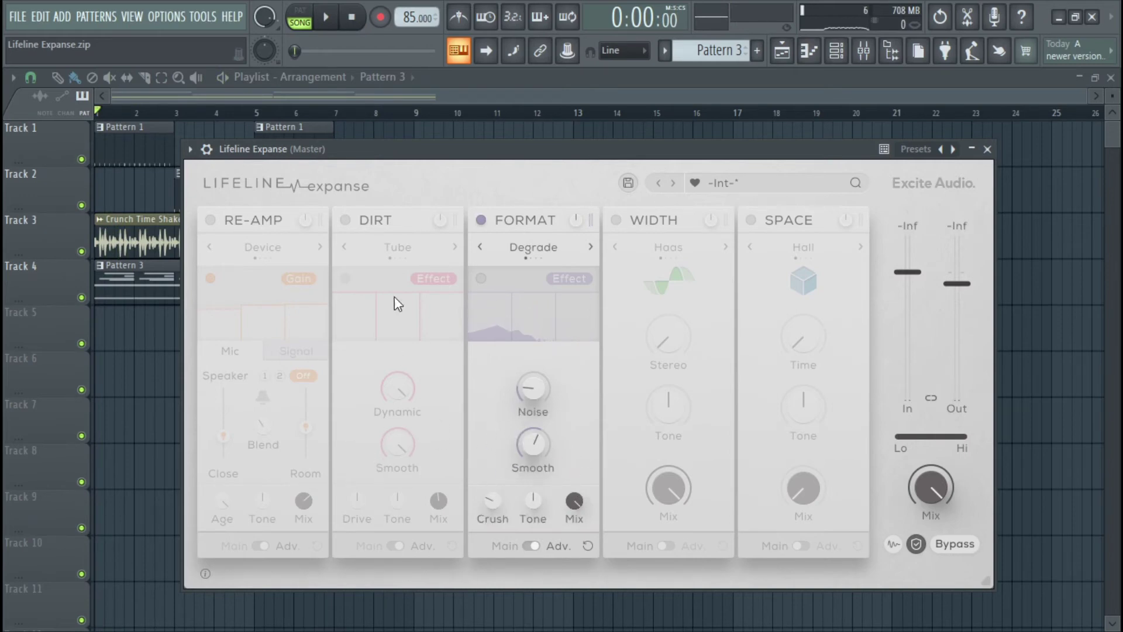
Restart playback and set Format's Noise to 20% and Crush to 30%
mouse_move(539, 437)
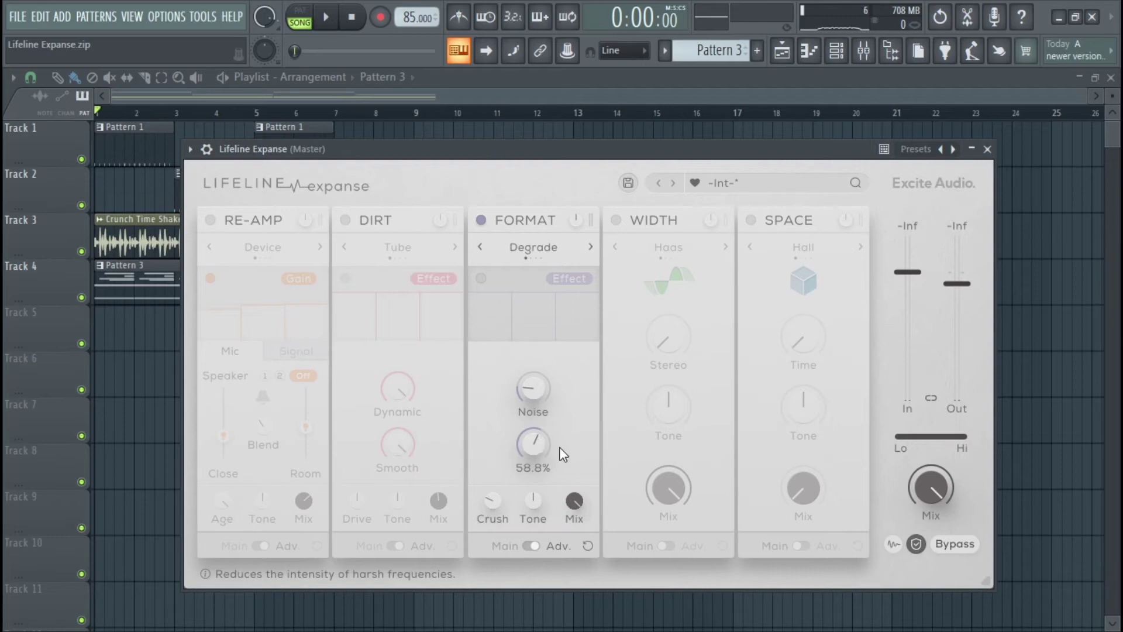
mouse_move(483, 504)
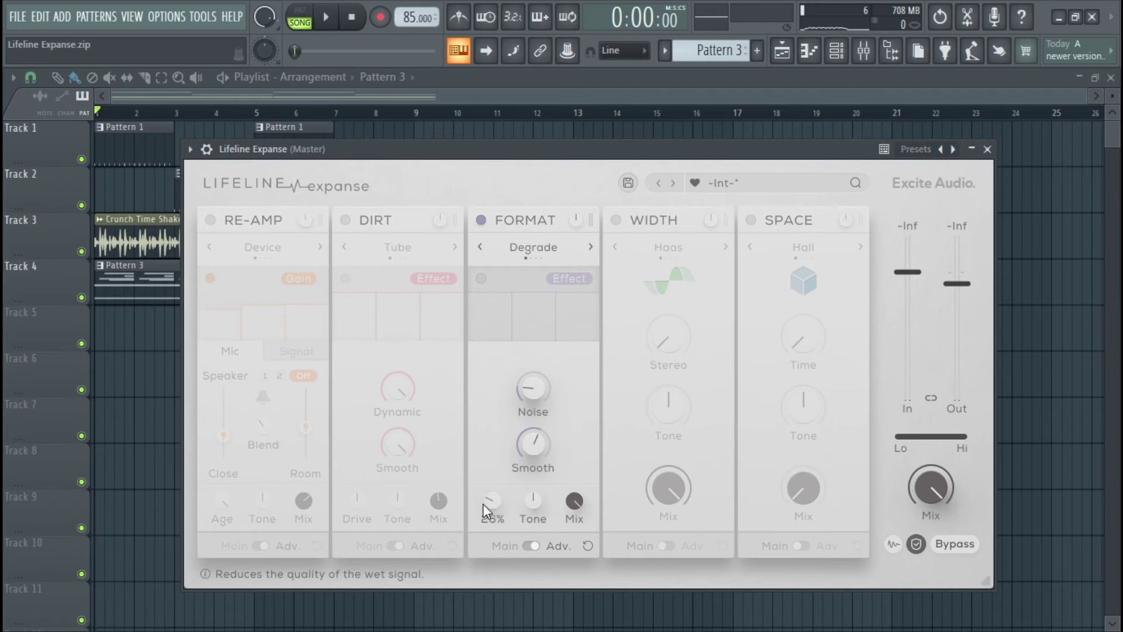
mouse_move(545, 385)
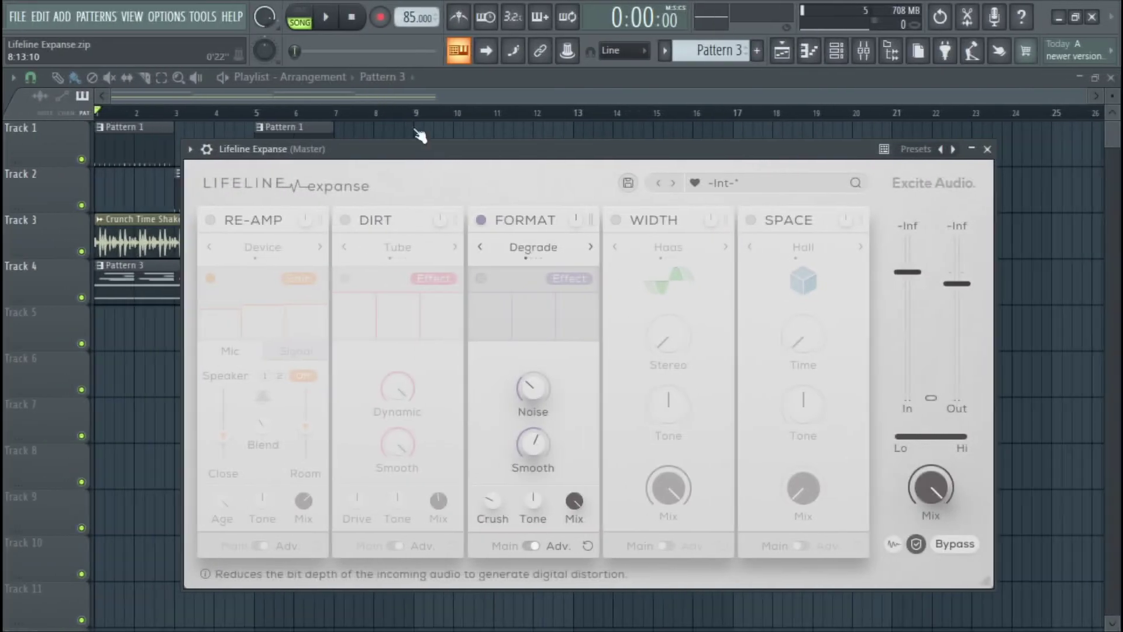
key(space)
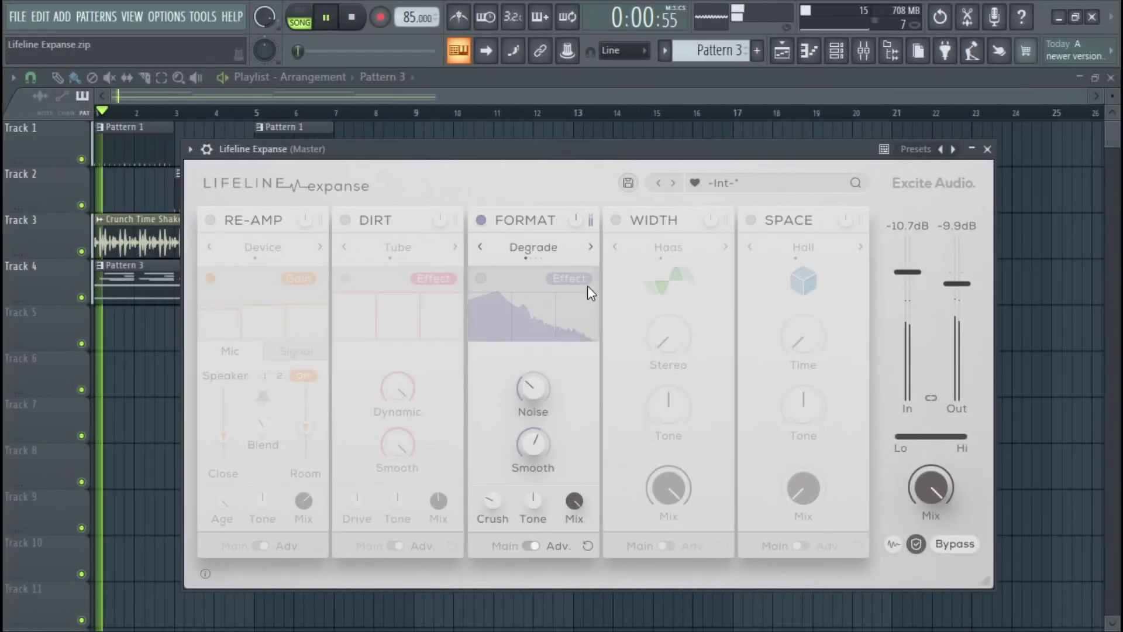
drag(525, 388, 531, 409)
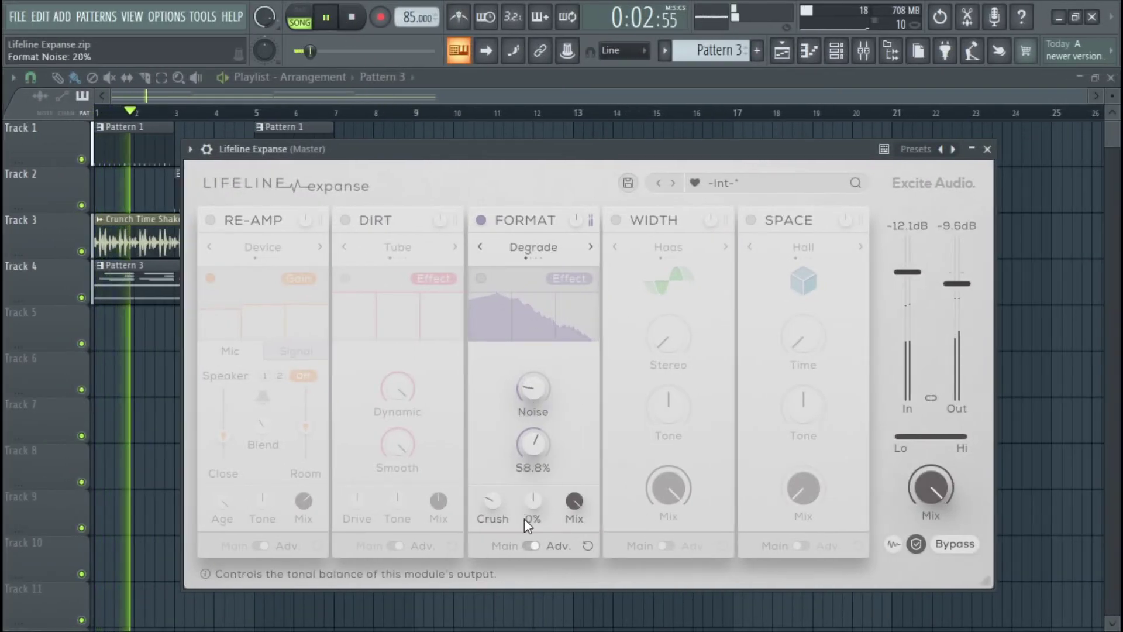
mouse_move(496, 507)
mouse_down()
mouse_move(500, 464)
mouse_move(499, 503)
mouse_up()
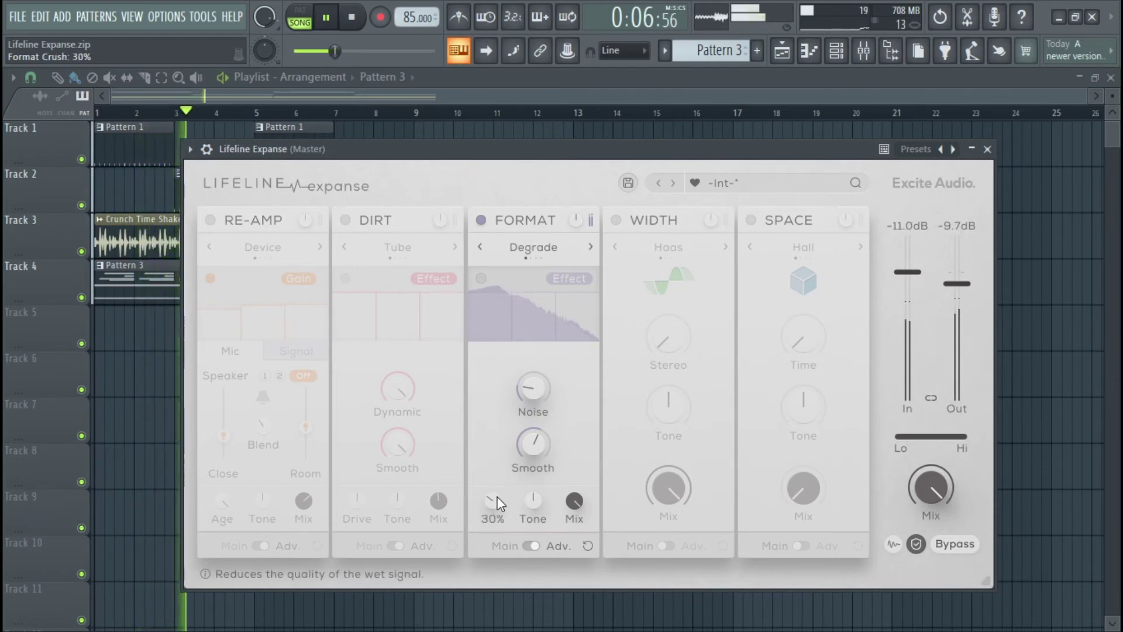
Switch Format to Resample, set Crush to about halfway, and adjust Smooth and Noise, bringing Noise to 89.6%
click(590, 247)
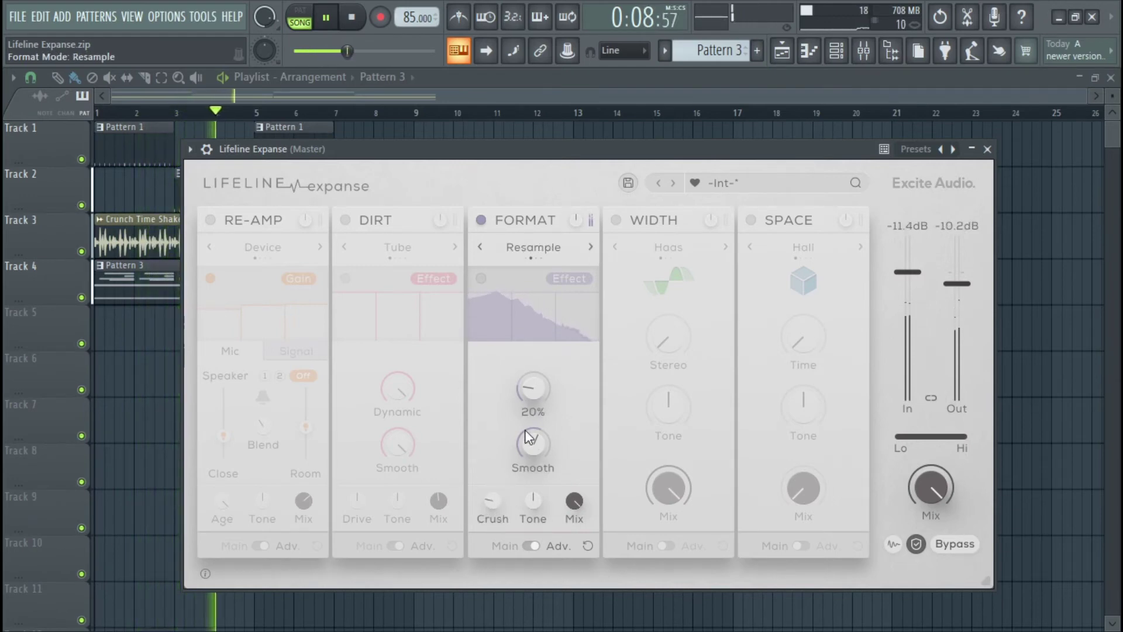
drag(531, 442, 492, 490)
scroll(527, 449, down, 3)
drag(530, 448, 550, 364)
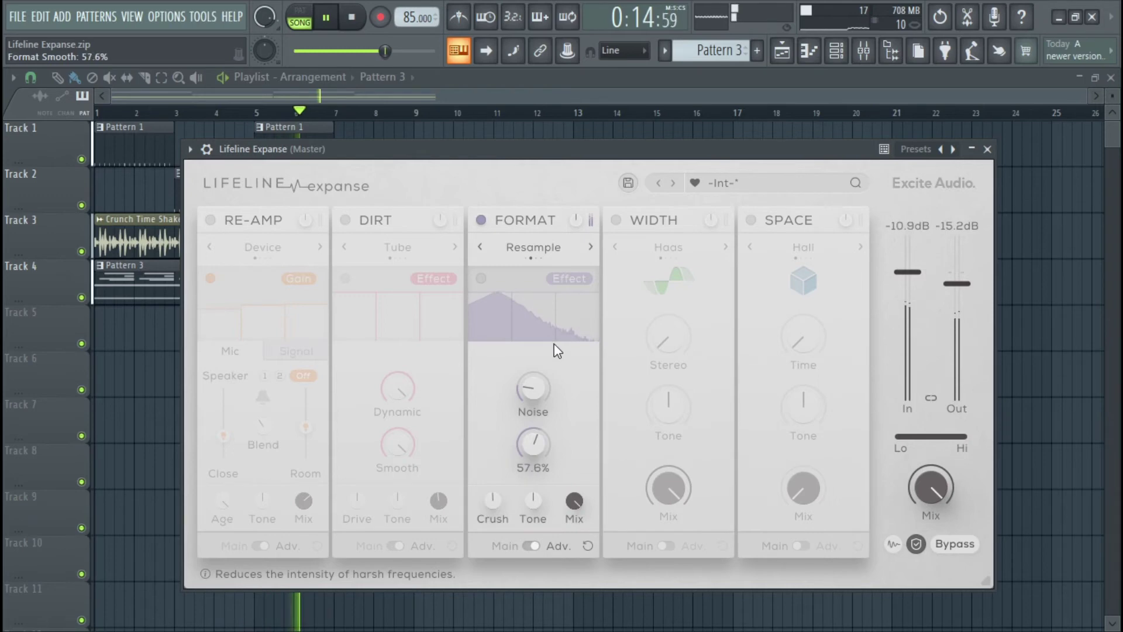
click(534, 387)
drag(534, 387, 567, 254)
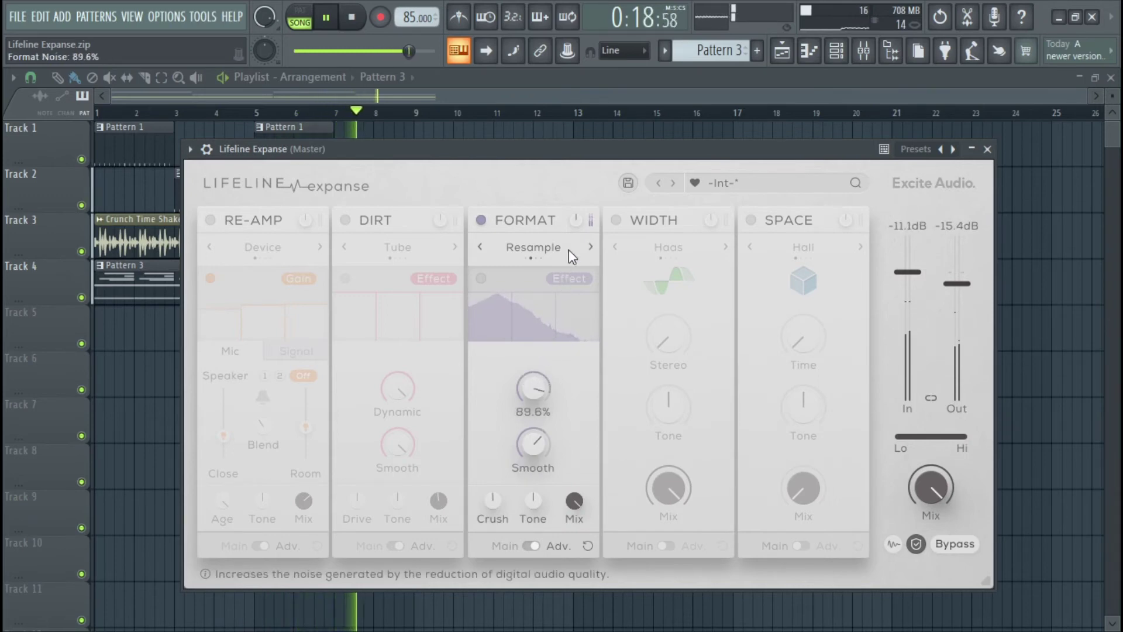
Vary Format's Tone, raise Smooth to maximum, and reduce Crush and Noise, bringing Noise down to 56%
mouse_move(533, 501)
mouse_down()
mouse_move(532, 537)
mouse_move(536, 500)
mouse_up()
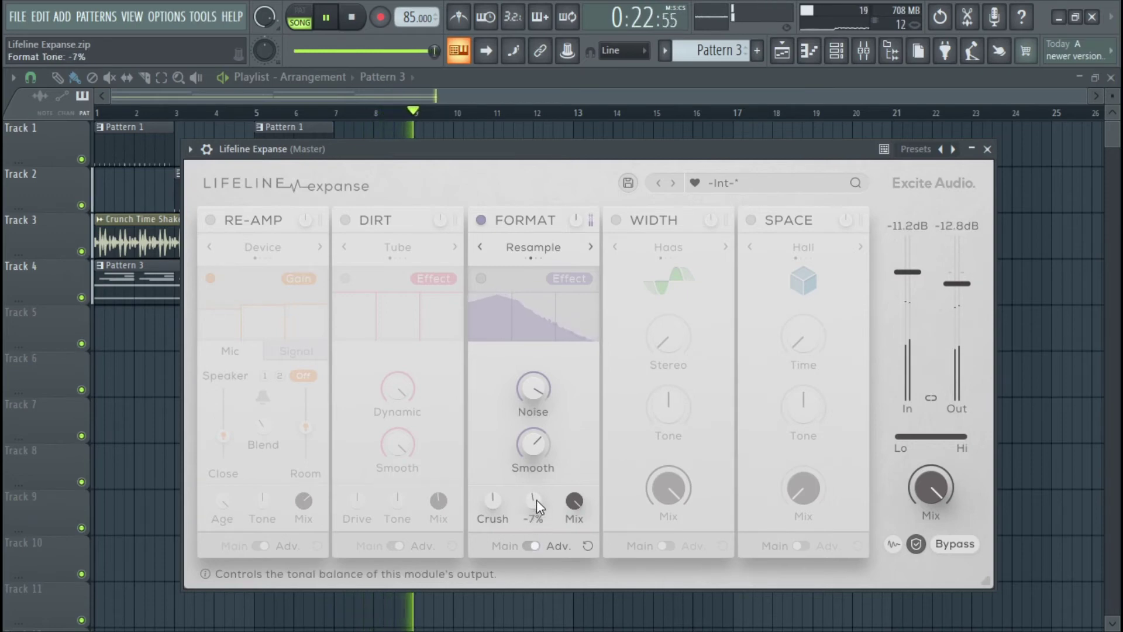
drag(536, 451, 561, 367)
mouse_move(493, 501)
mouse_down()
mouse_move(490, 522)
mouse_move(502, 514)
mouse_up()
drag(534, 389, 532, 395)
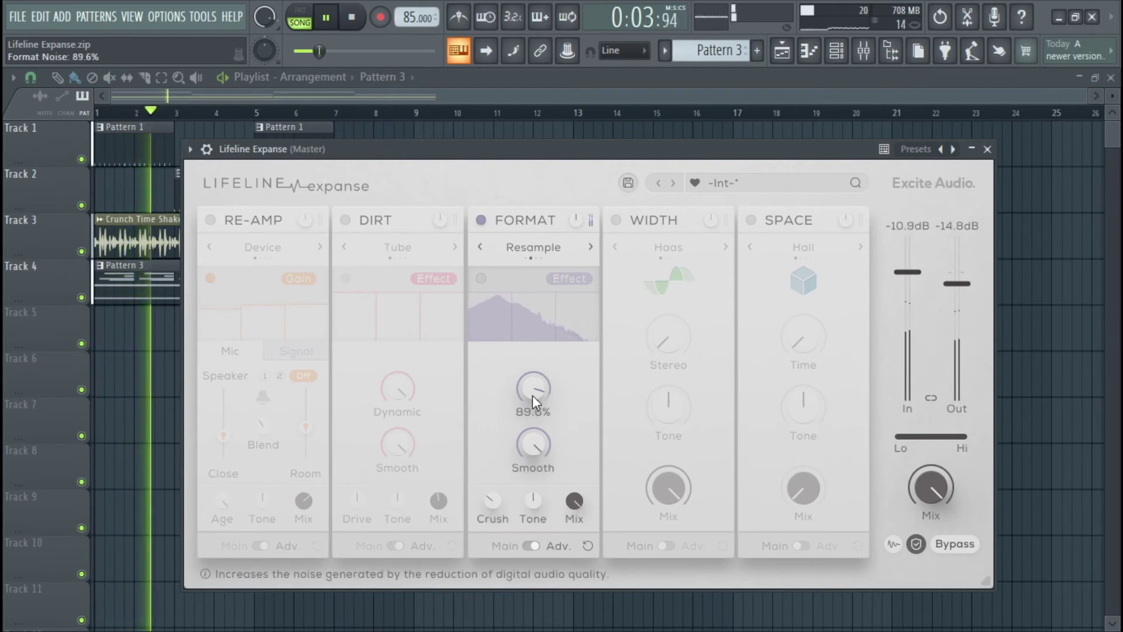
Switch Format to Flatten, set Crush to 25% and Smooth to 60%, lower Noise, and stop playback
click(587, 245)
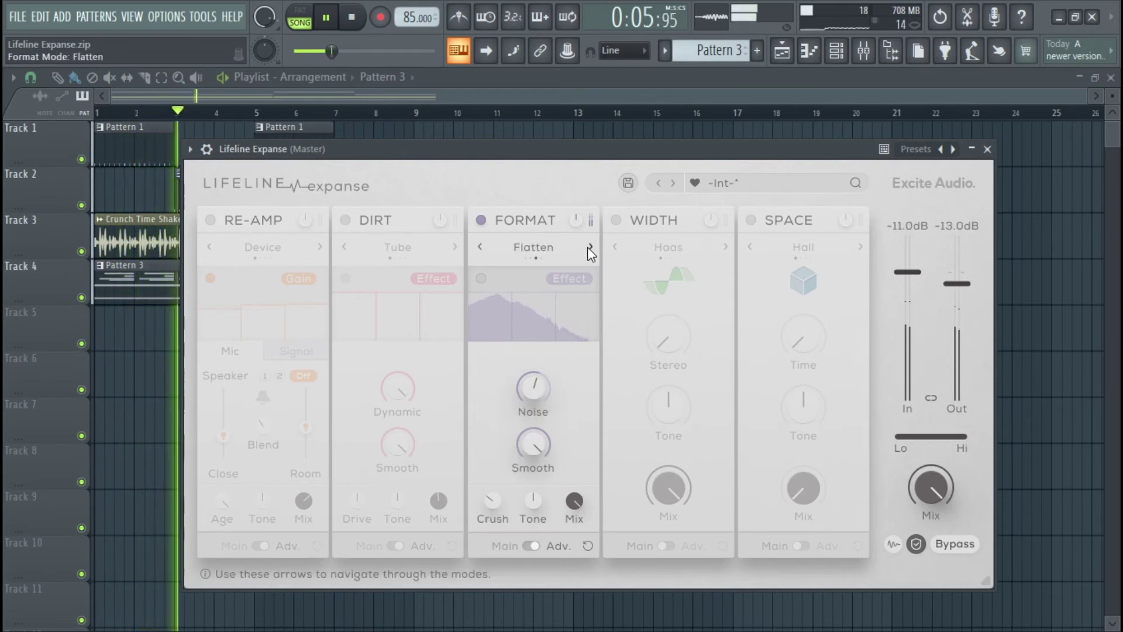
drag(493, 502, 492, 511)
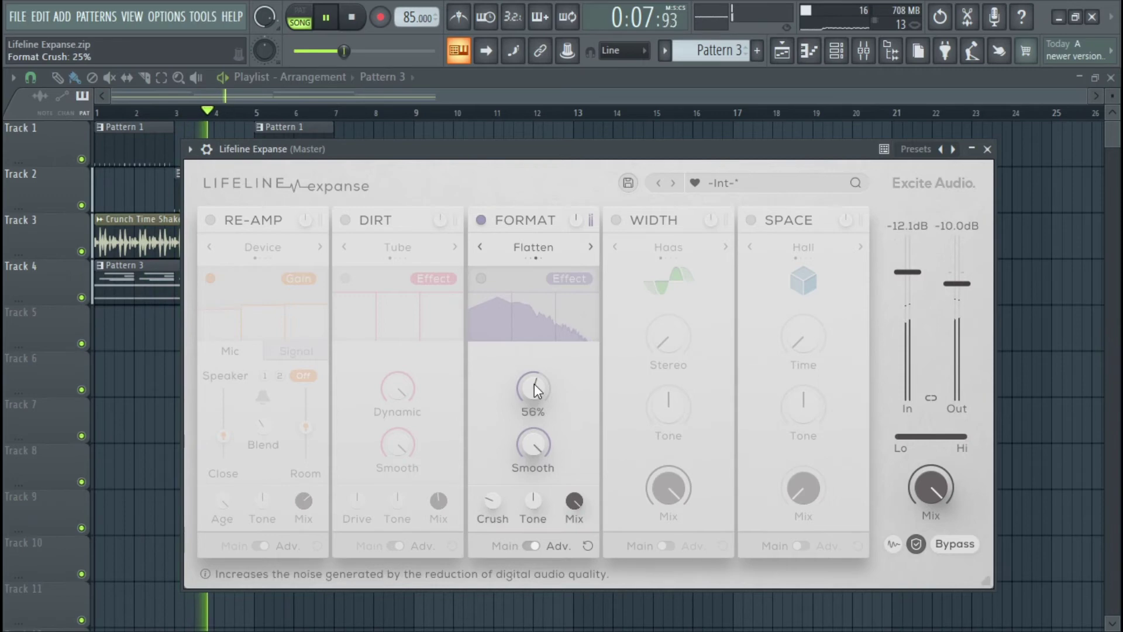
drag(535, 384, 530, 452)
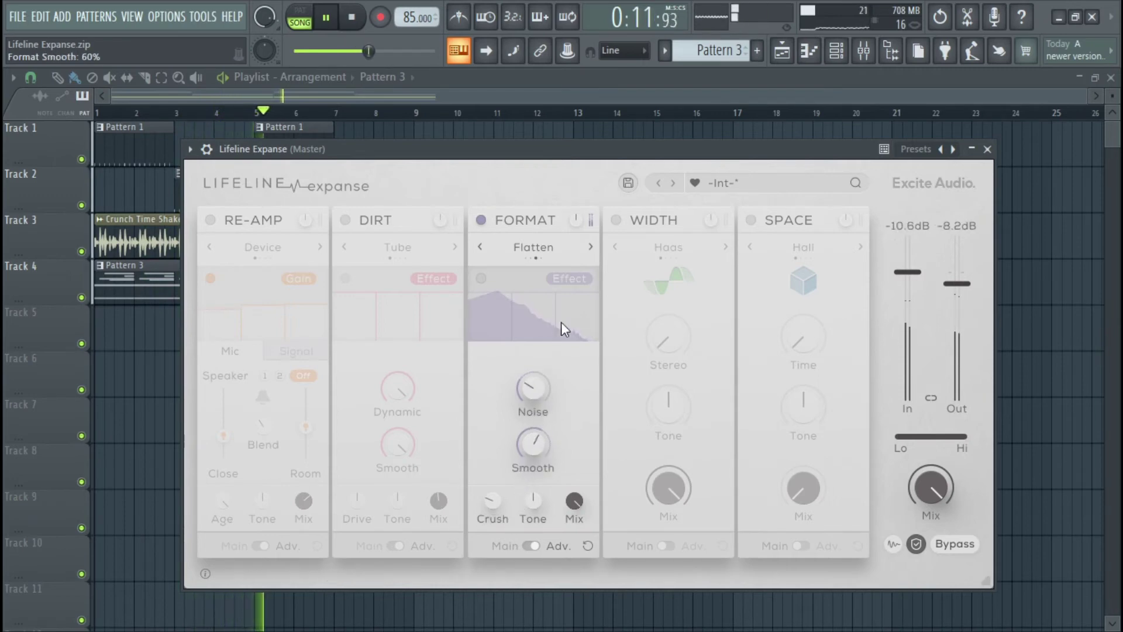
key(space)
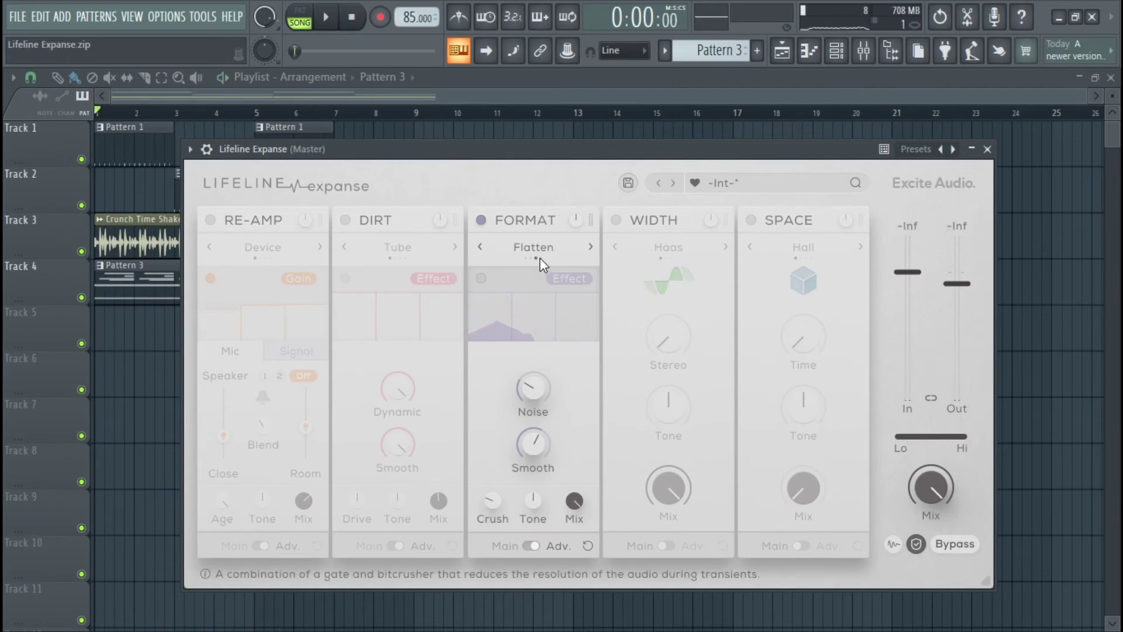
Mute the Bass and Piano mixer tracks, and return to the Lifeline Expanse plugin
key(F9)
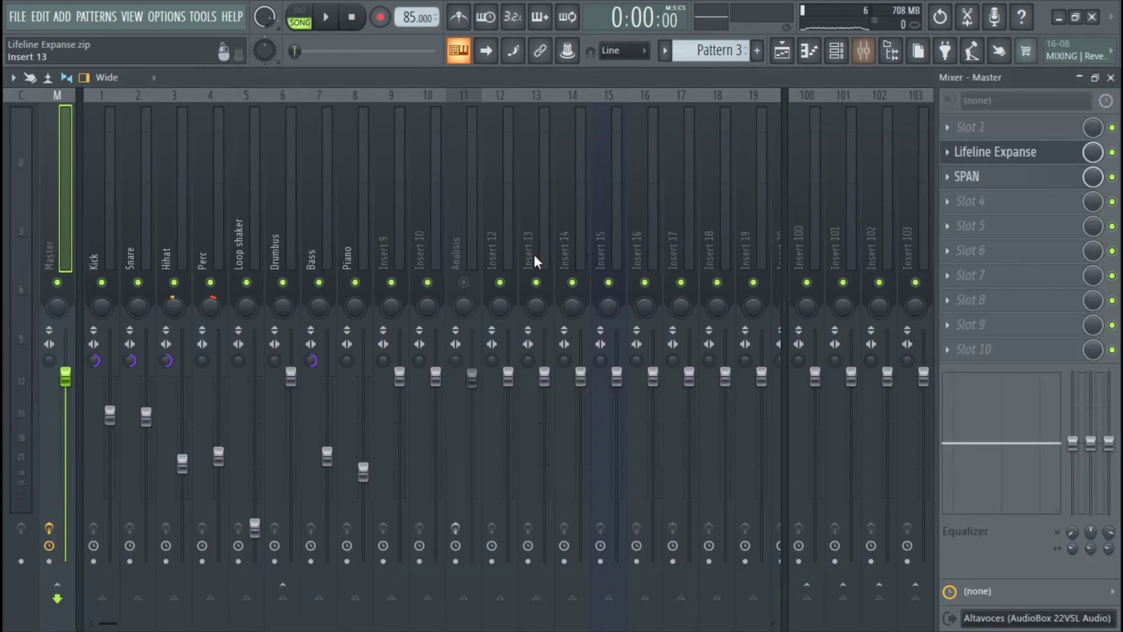
click(356, 283)
click(319, 283)
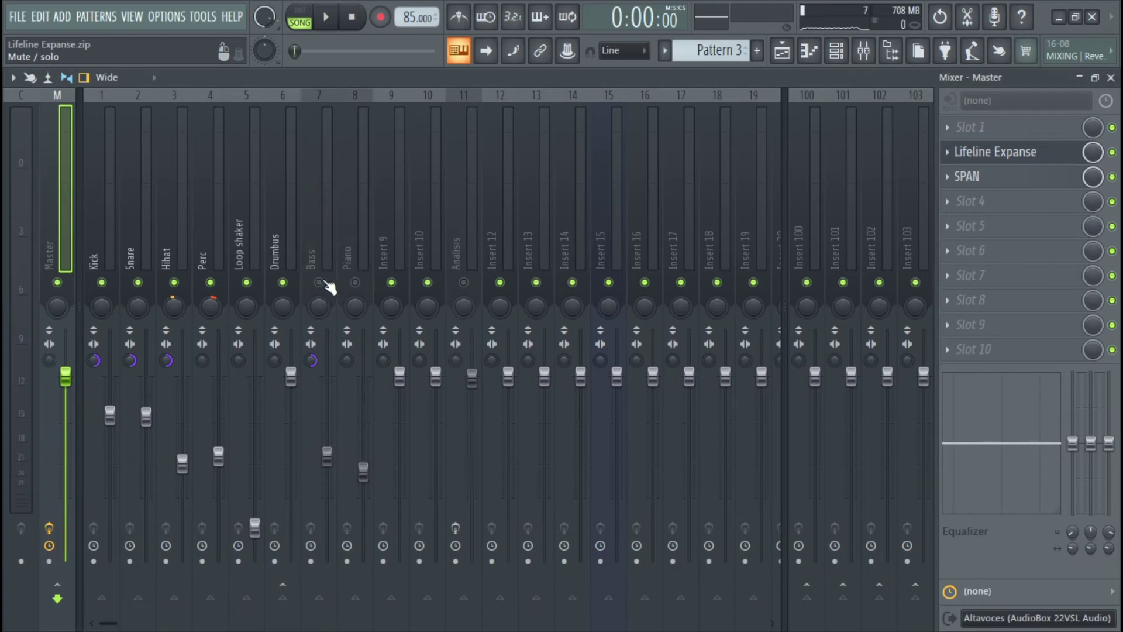
key(F9)
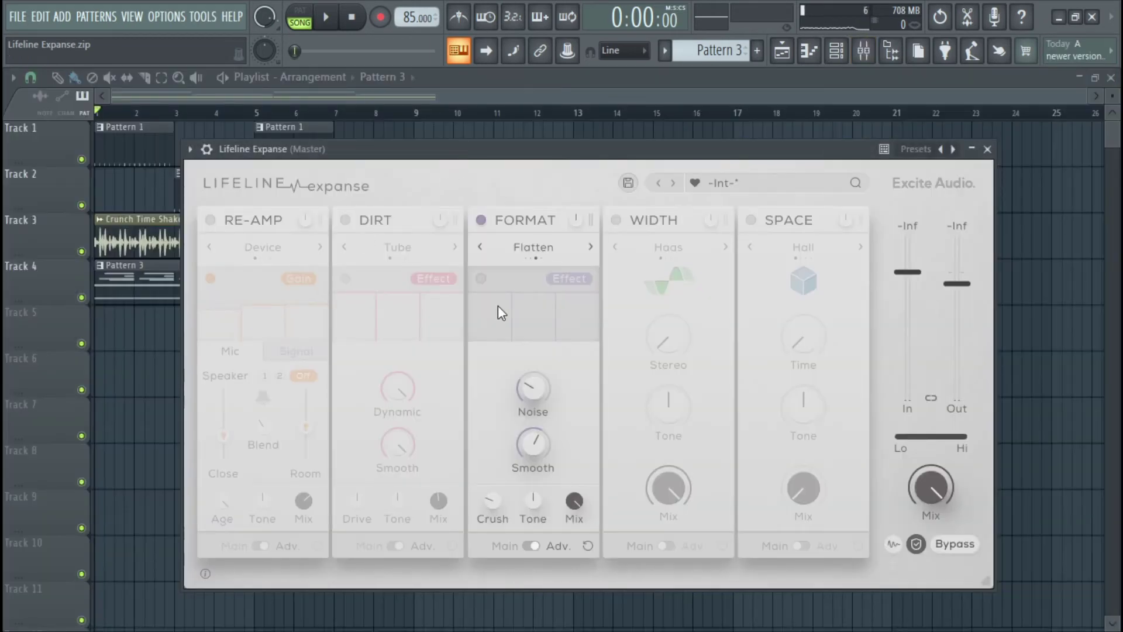
Start playback, raise Format's Crush, lower Smooth to 16.4%, and set Noise to 31.6%
click(329, 23)
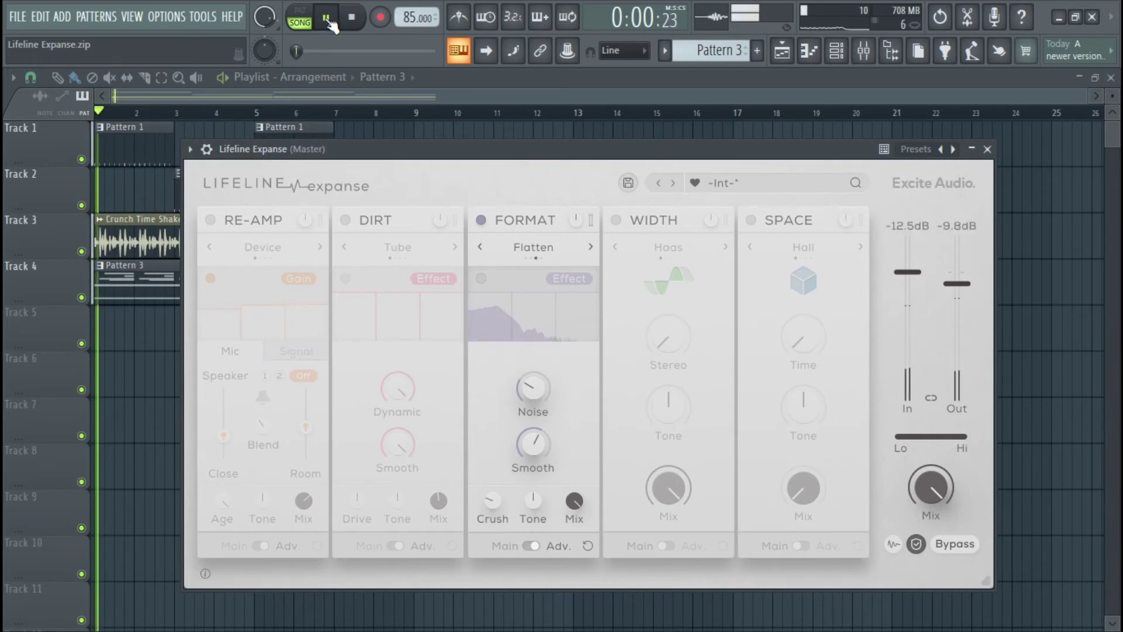
drag(490, 505, 526, 560)
mouse_move(536, 389)
mouse_down()
mouse_move(534, 402)
mouse_move(534, 384)
mouse_up()
drag(535, 436, 535, 392)
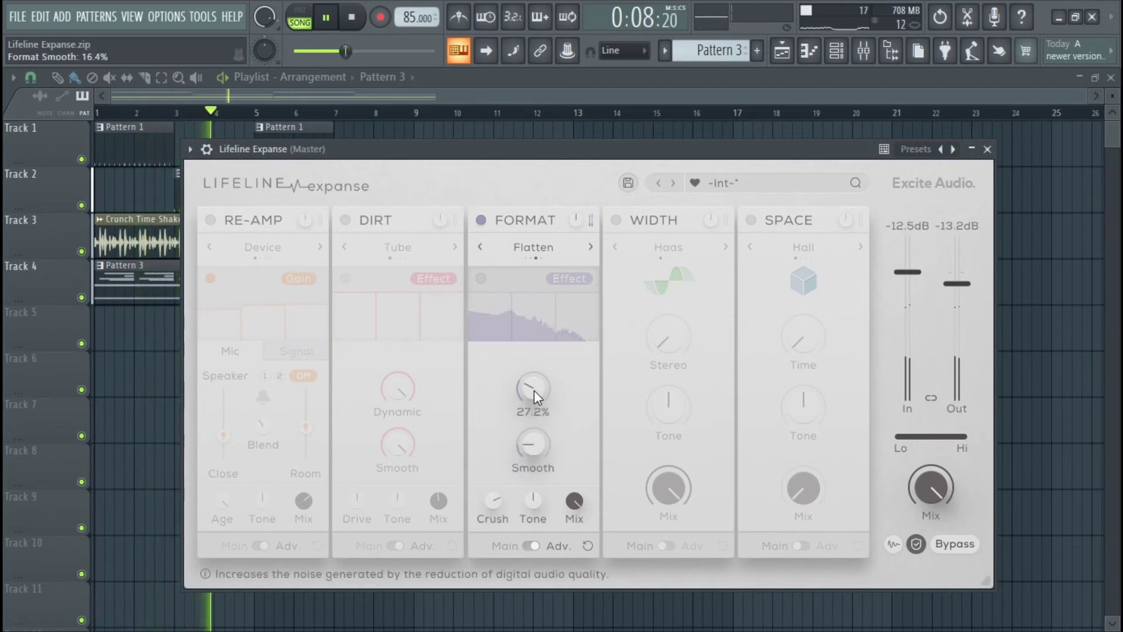
scroll(535, 391, up, 2)
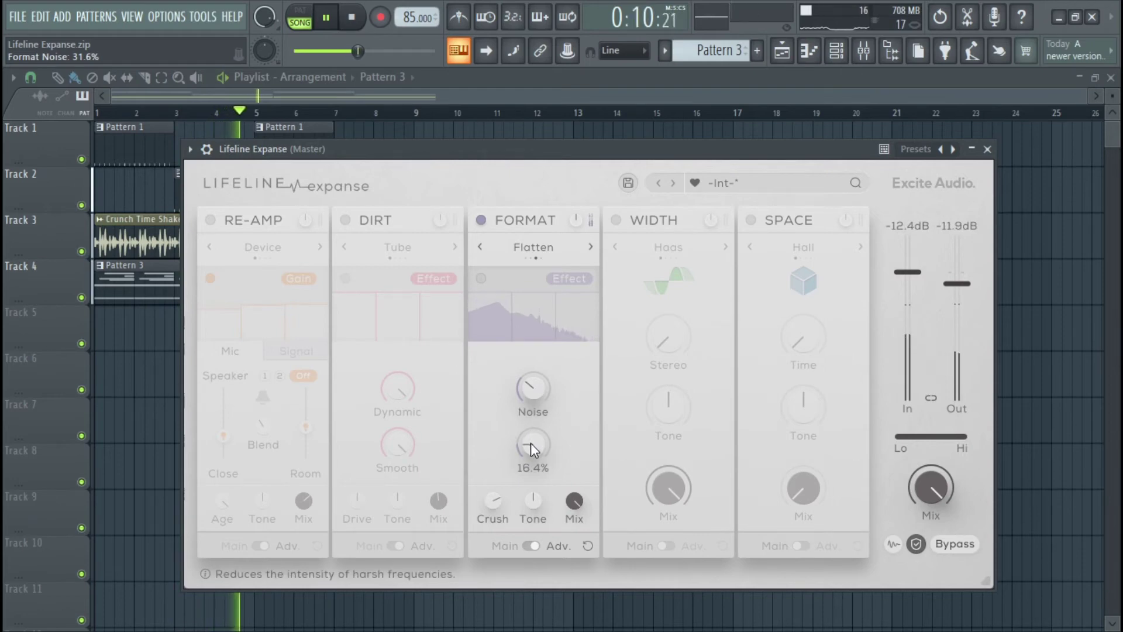
Vary Format's Smooth across its range, bringing it up to 83.2%, and raise Noise to about halfway
scroll(535, 440, up, 3)
scroll(534, 443, up, 6)
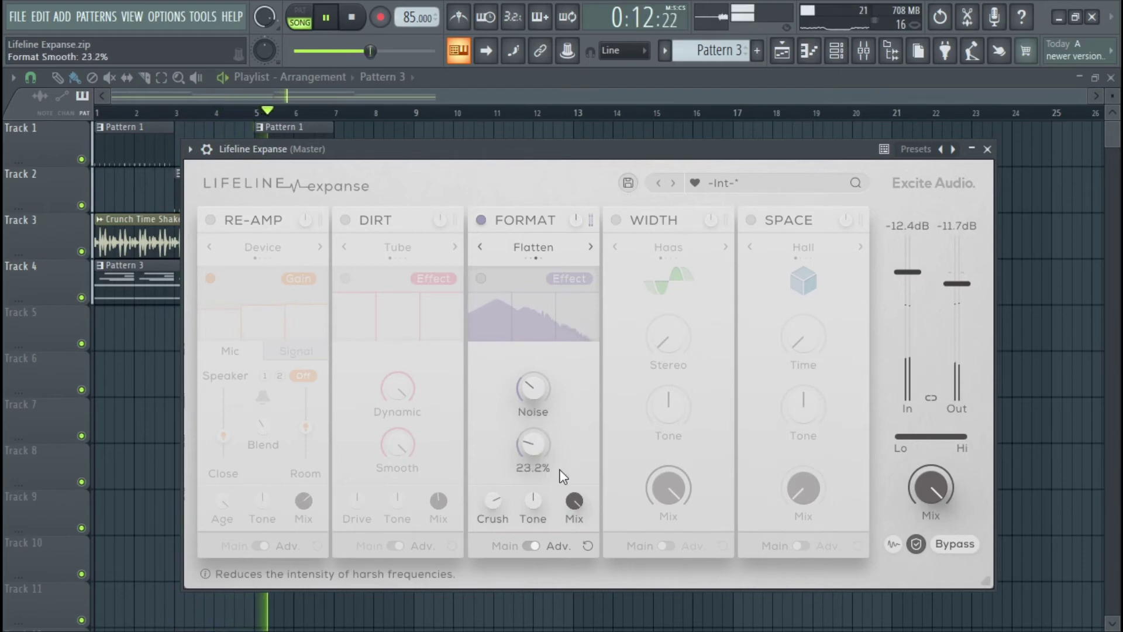
scroll(539, 413, up, 3)
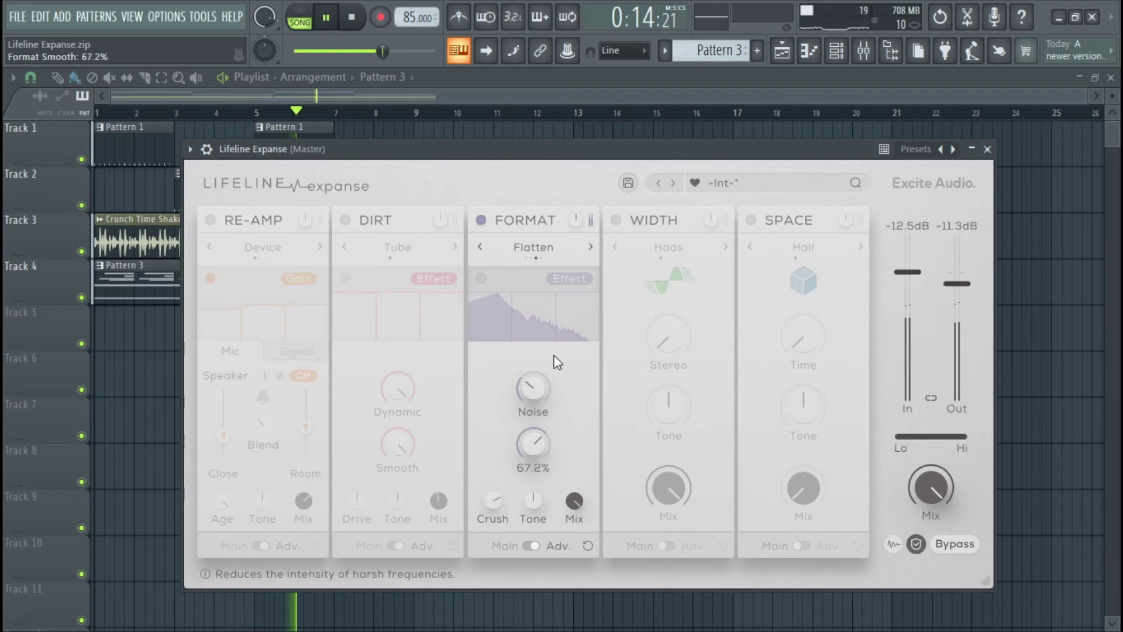
scroll(545, 405, down, 1)
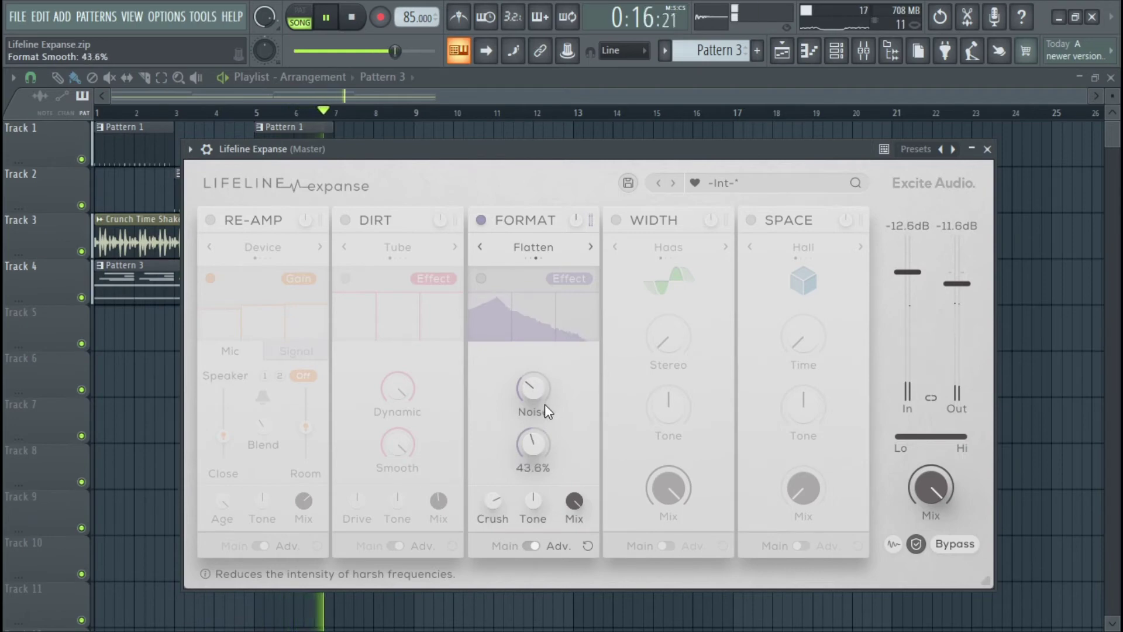
scroll(539, 377, up, 6)
drag(539, 442, 546, 367)
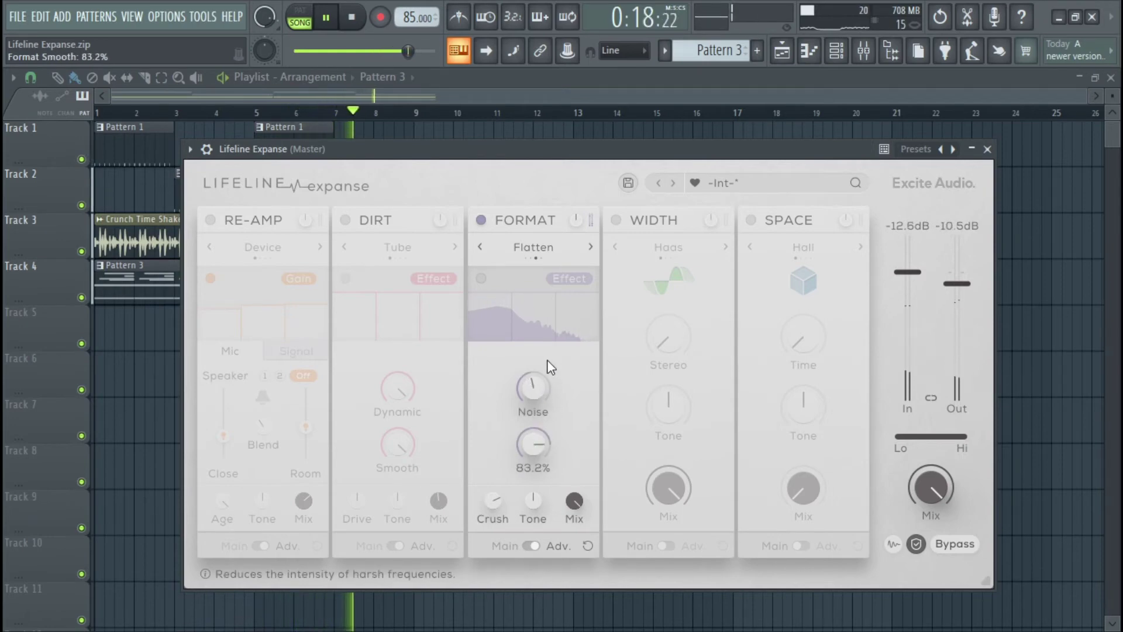
Raise Format's Crush to 100% and Noise to 95.2%, and switch the module off and on to compare the sound
drag(497, 505, 498, 492)
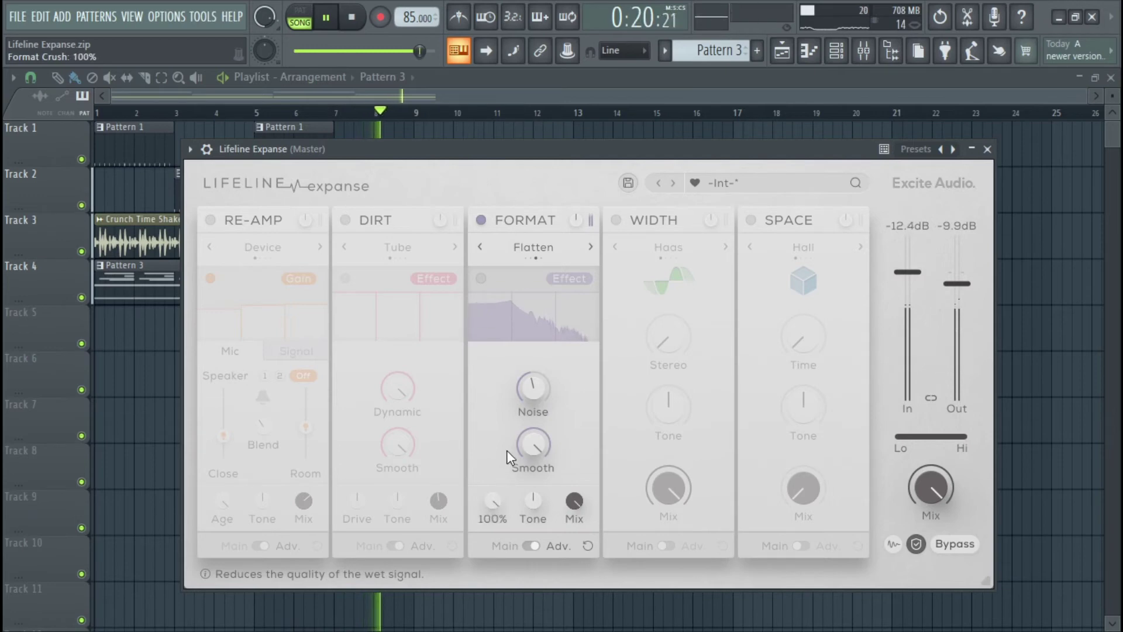
drag(532, 392, 536, 345)
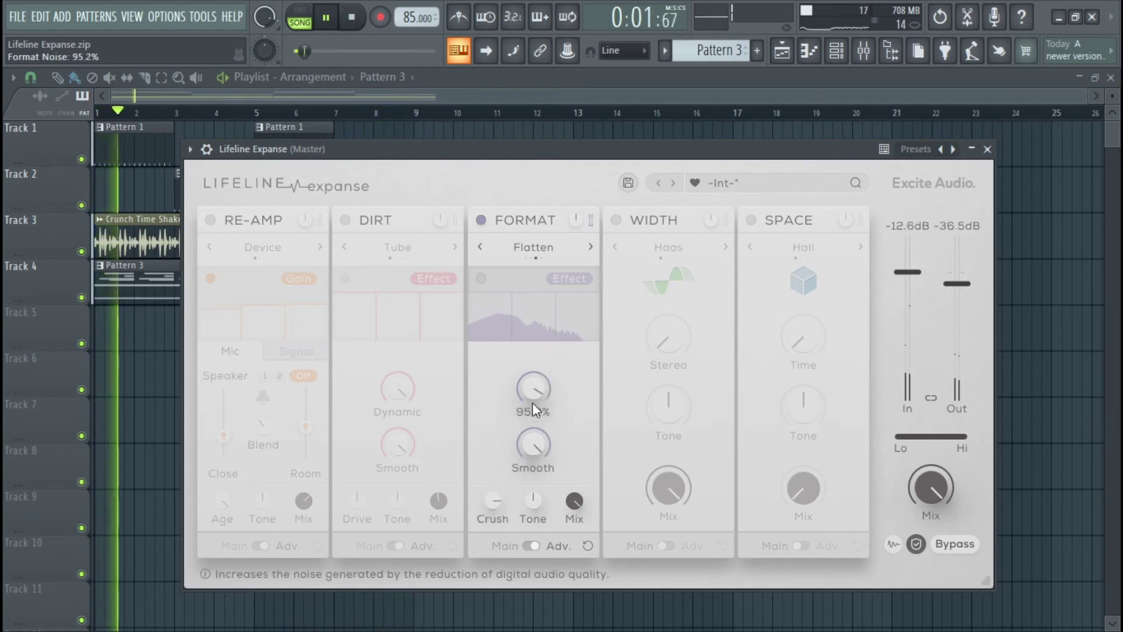
click(483, 220)
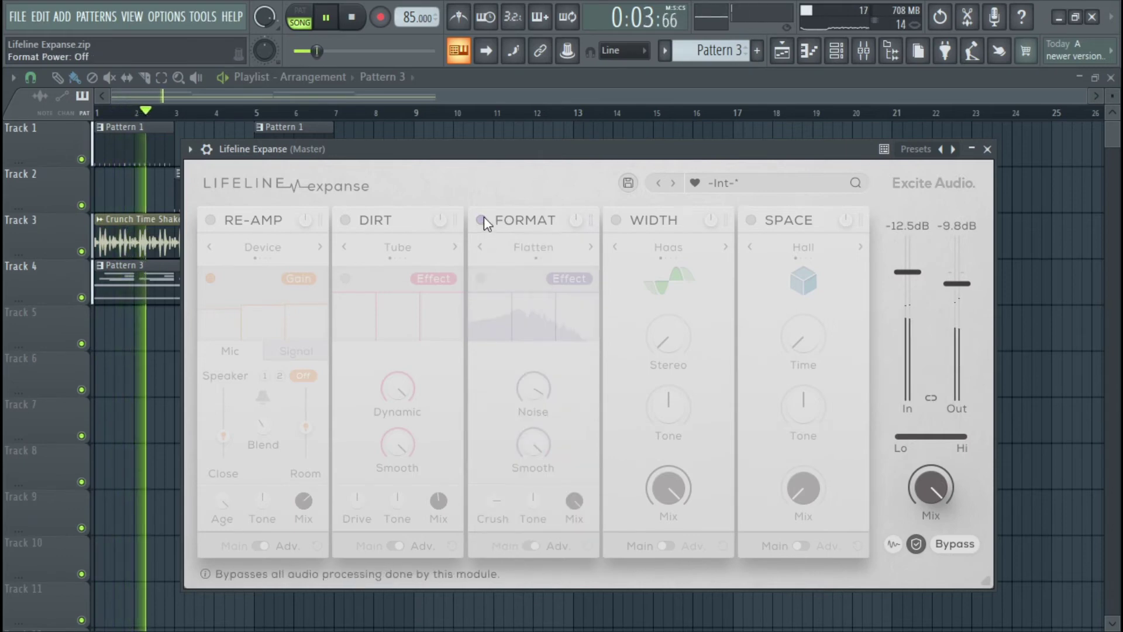
click(483, 218)
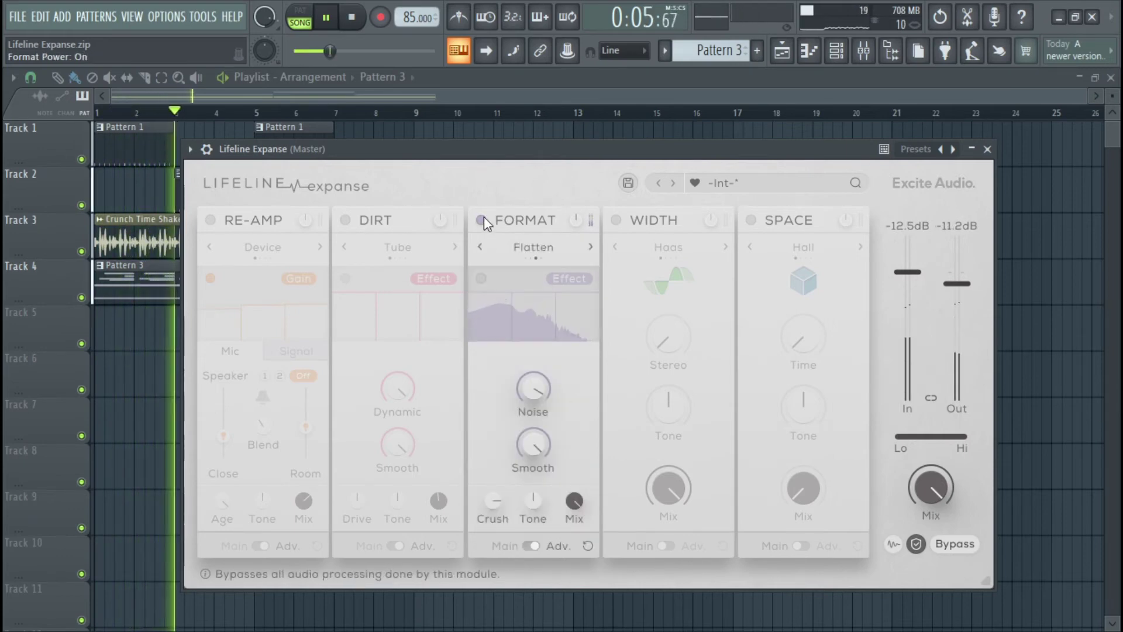
Set Format's Noise and Crush to maximum with Smooth and Mix at about halfway, and stop playback
drag(535, 387, 502, 544)
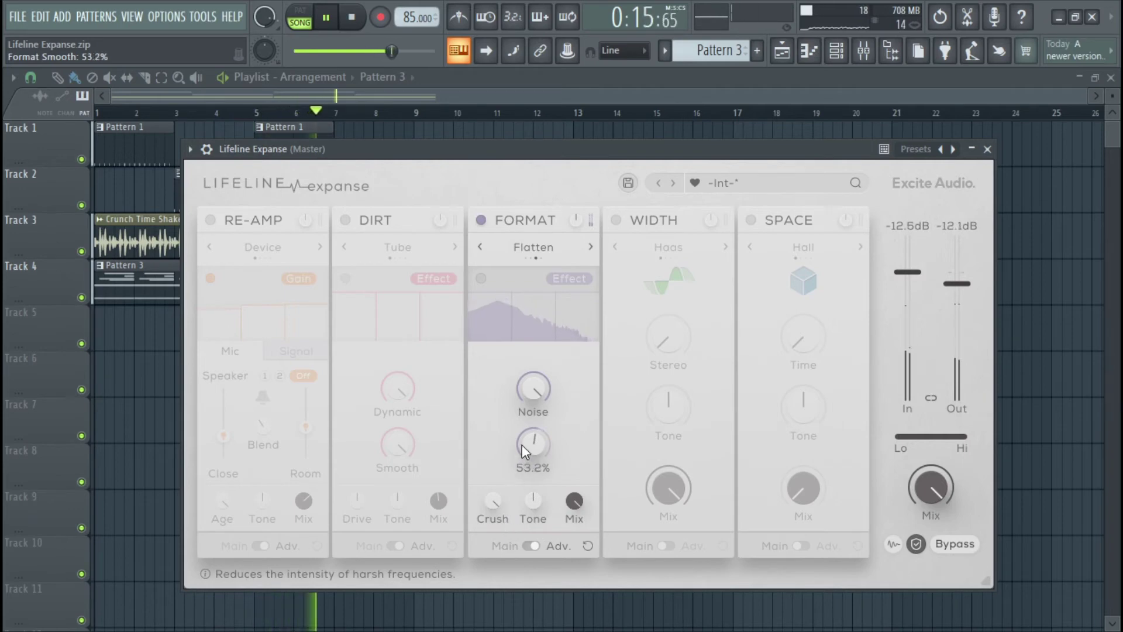
drag(574, 502, 587, 596)
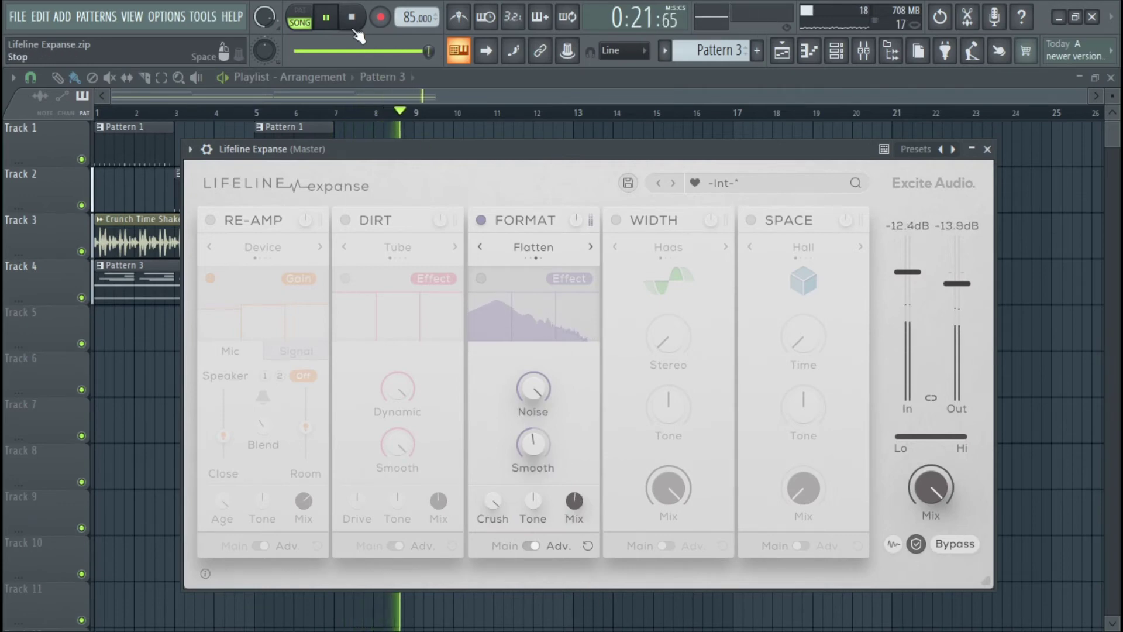
key(space)
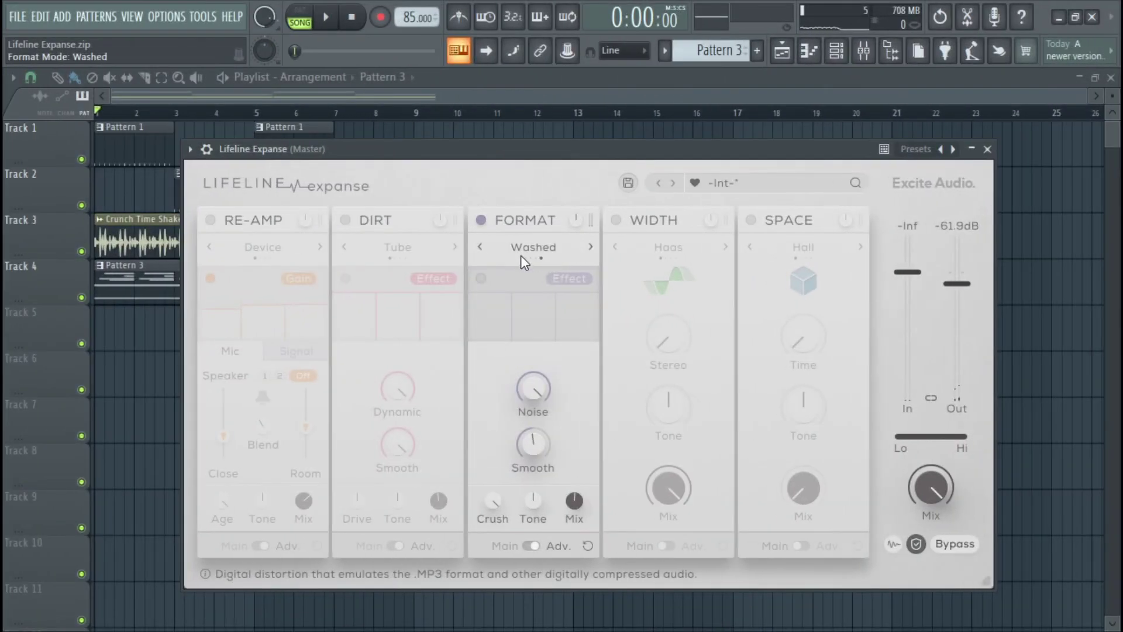
Switch Format to Washed, start playback, and set Crush, Smooth, and Noise to minimum with Mix at 100%
key(space)
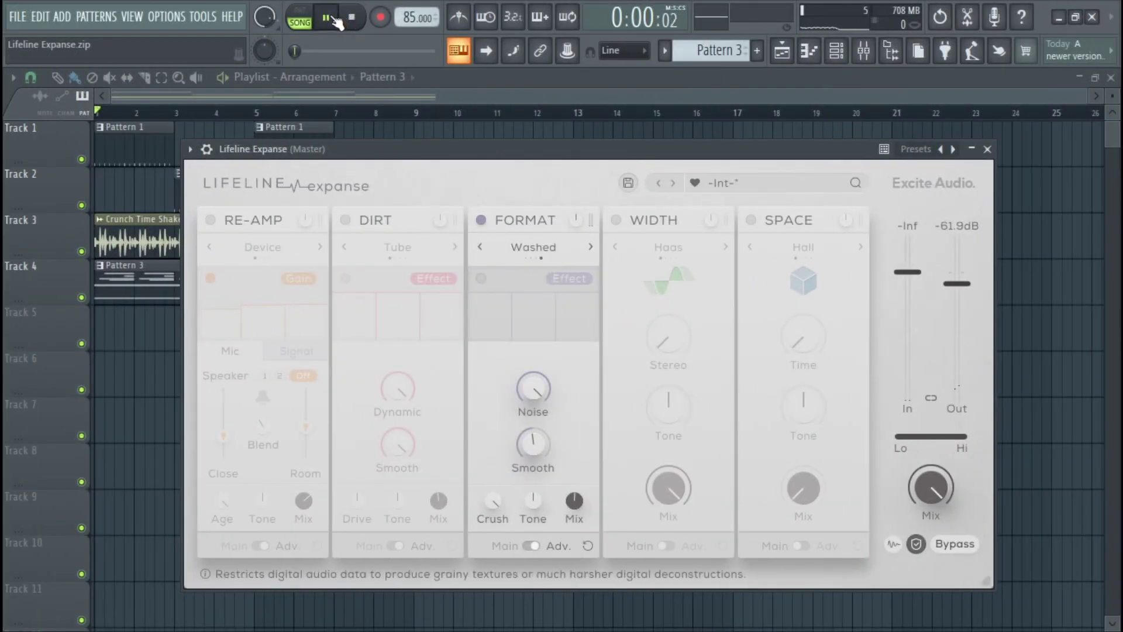
drag(489, 505, 491, 626)
drag(542, 443, 535, 456)
drag(534, 388, 529, 450)
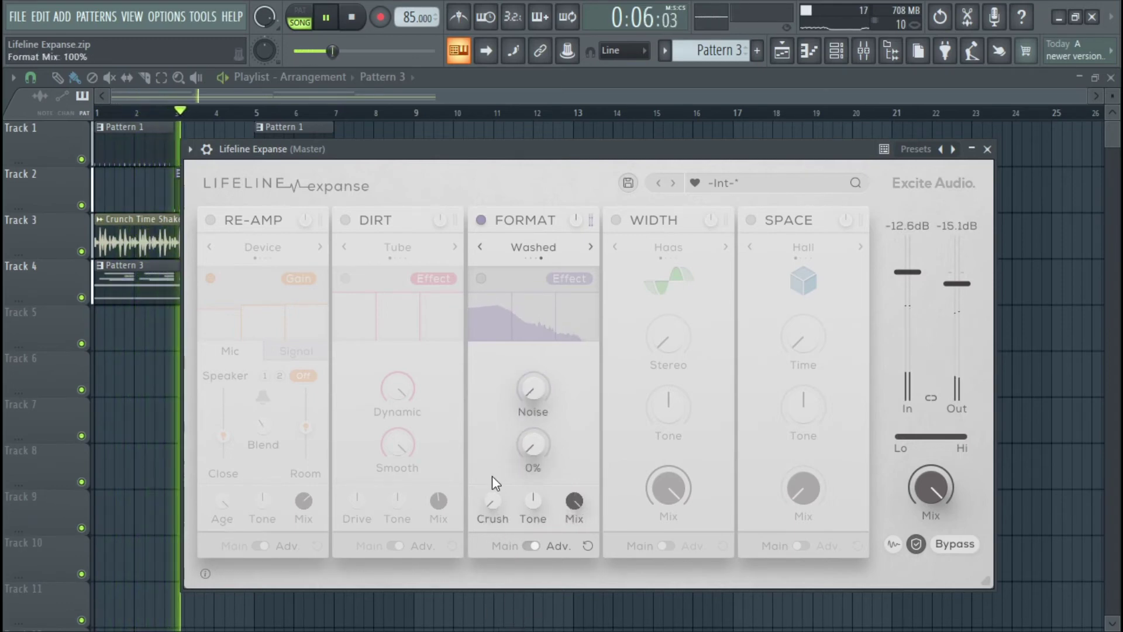
Raise Format's Crush to 53%, solo the Piano mixer track, and return to the plugin
drag(496, 502, 496, 449)
key(F9)
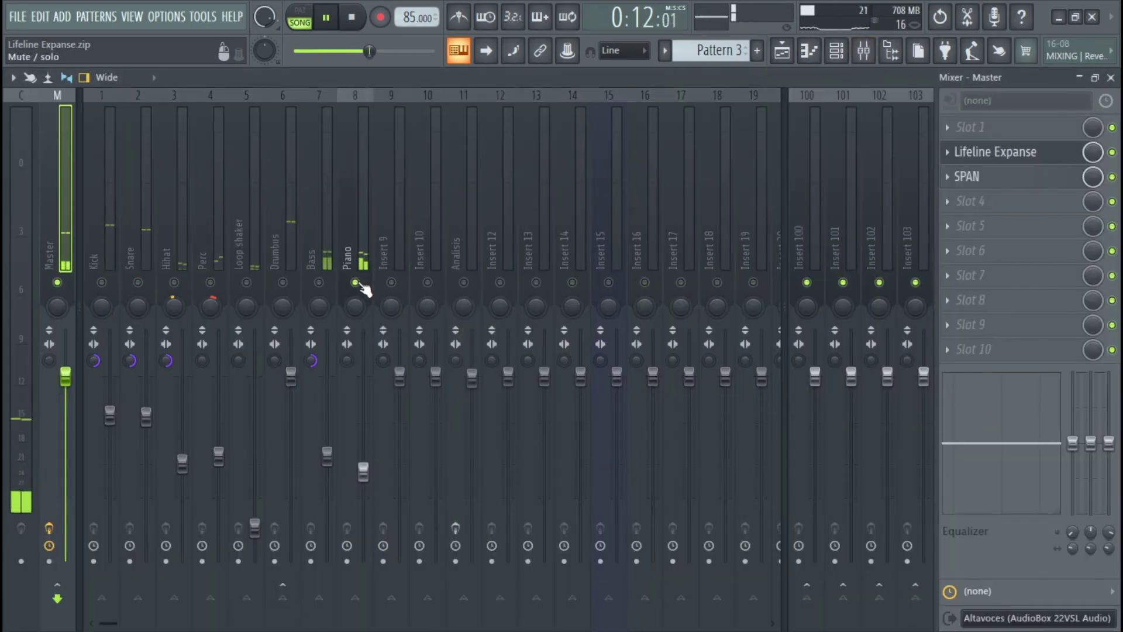
key(F9)
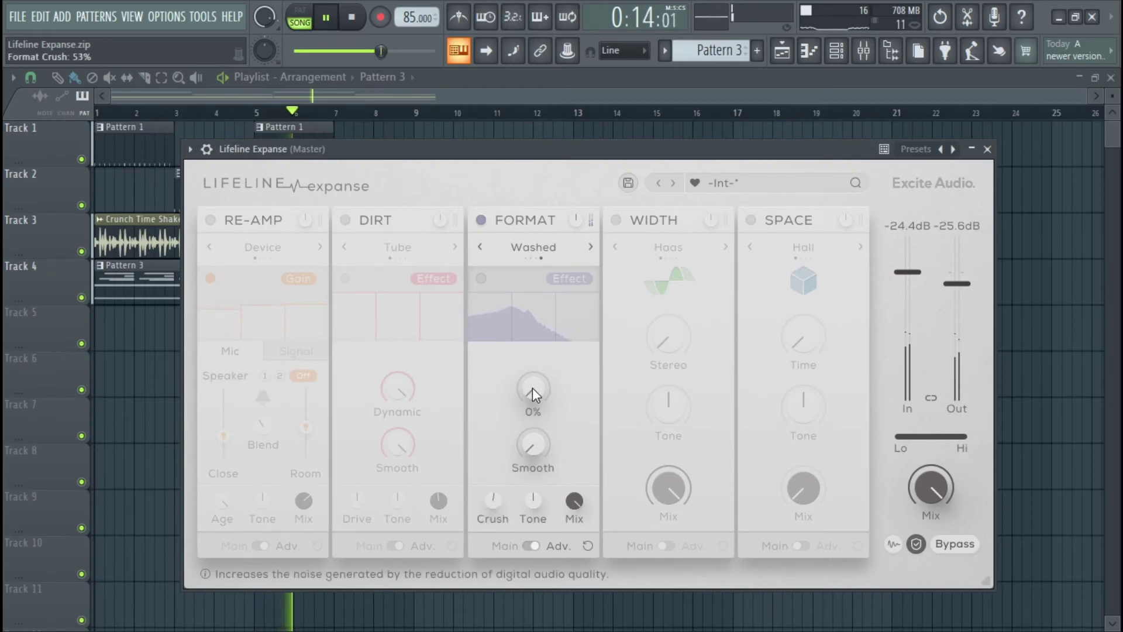
Set Format's Smooth to 67.6%, try Noise at 15.6%, and raise Crush to 69% on the soloed piano
drag(538, 441, 552, 331)
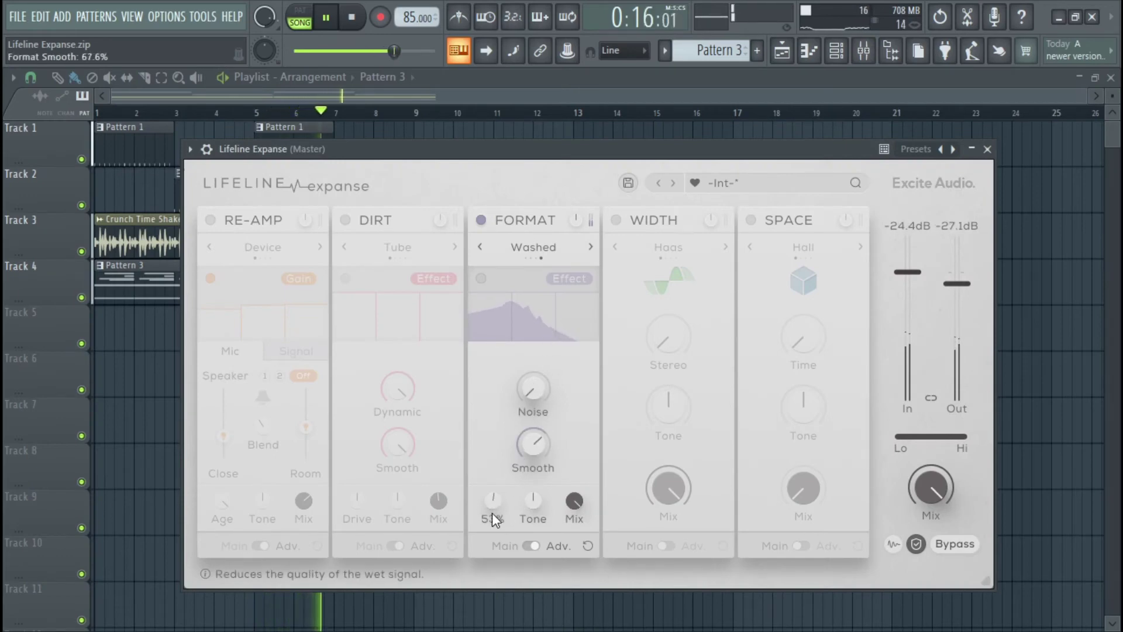
click(535, 395)
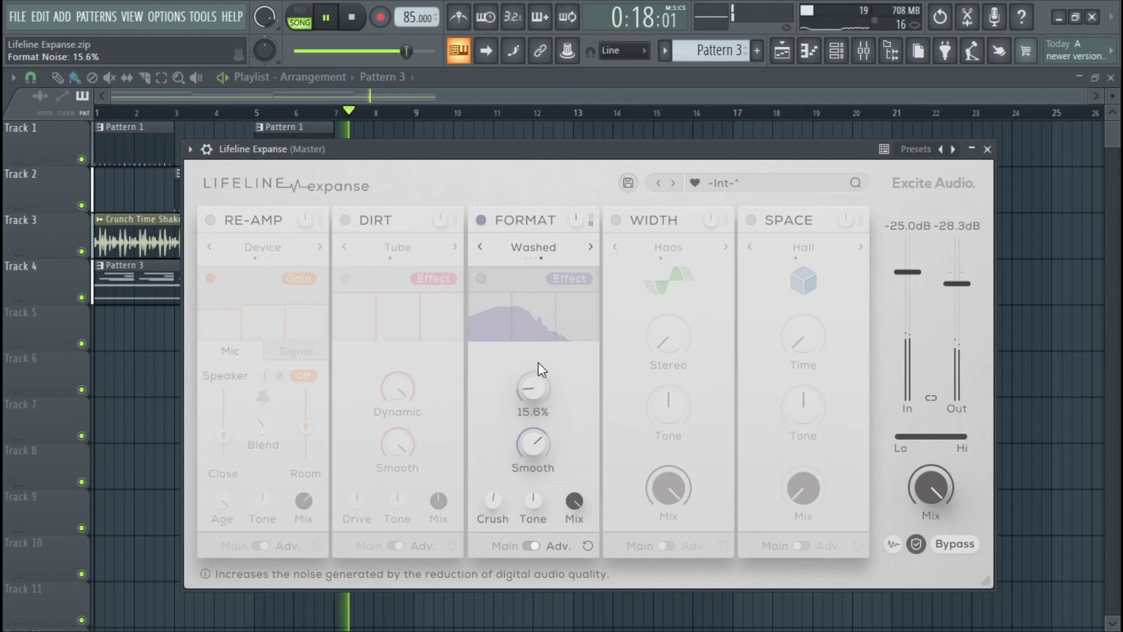
drag(497, 504, 504, 468)
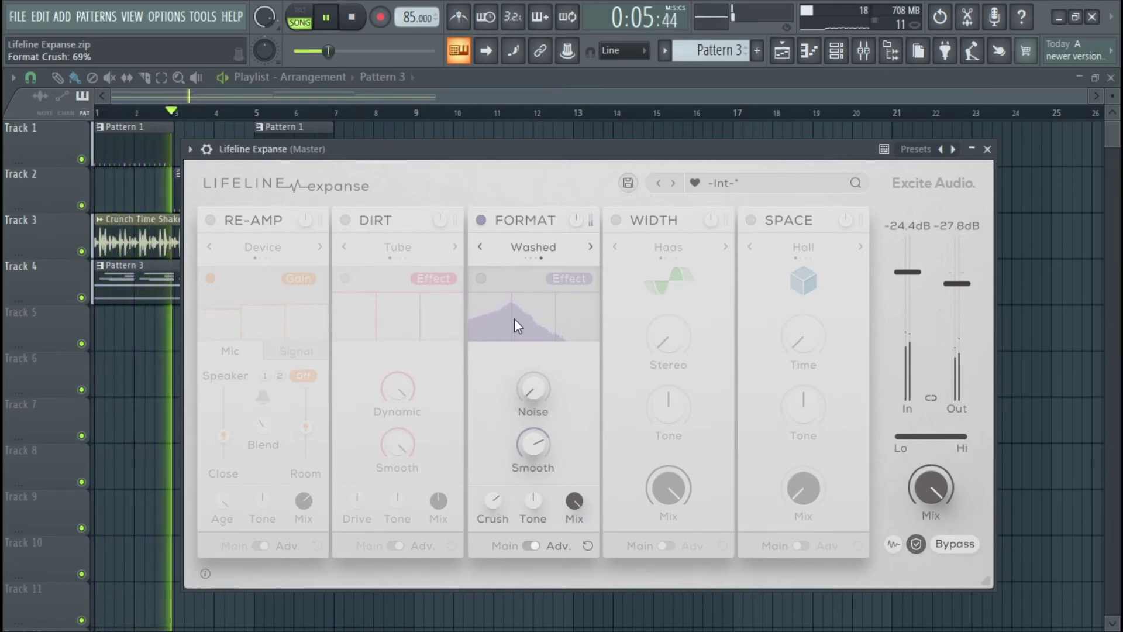
Try Format's Noise at 95.6% before returning it to minimum, set Smooth to maximum and Crush to 49%, and stop playback
drag(535, 394, 549, 322)
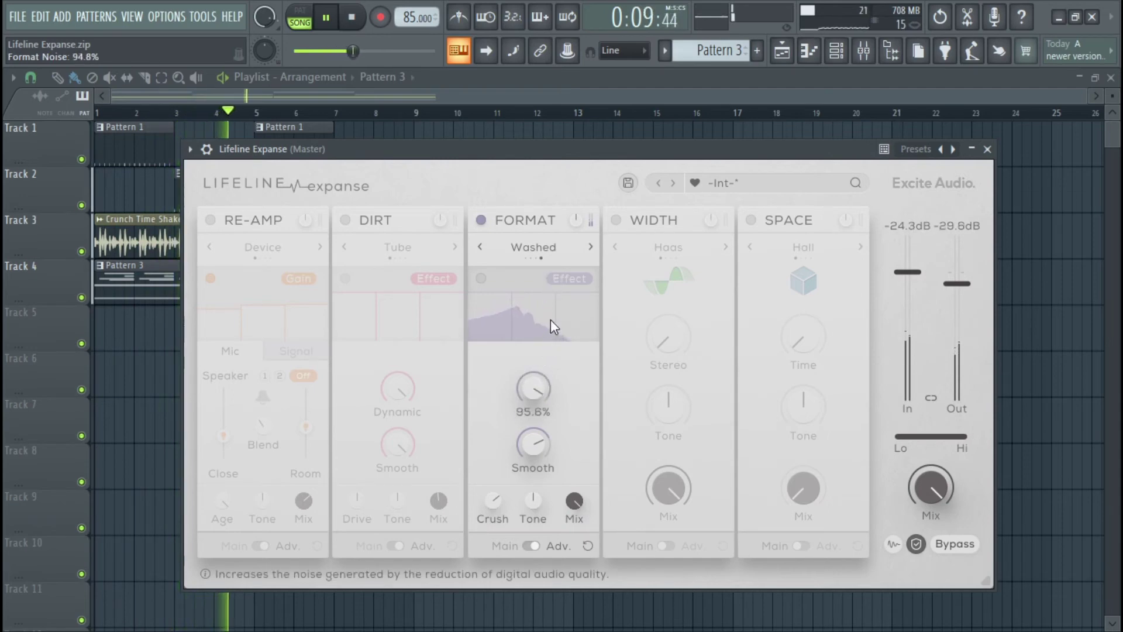
drag(543, 380, 533, 585)
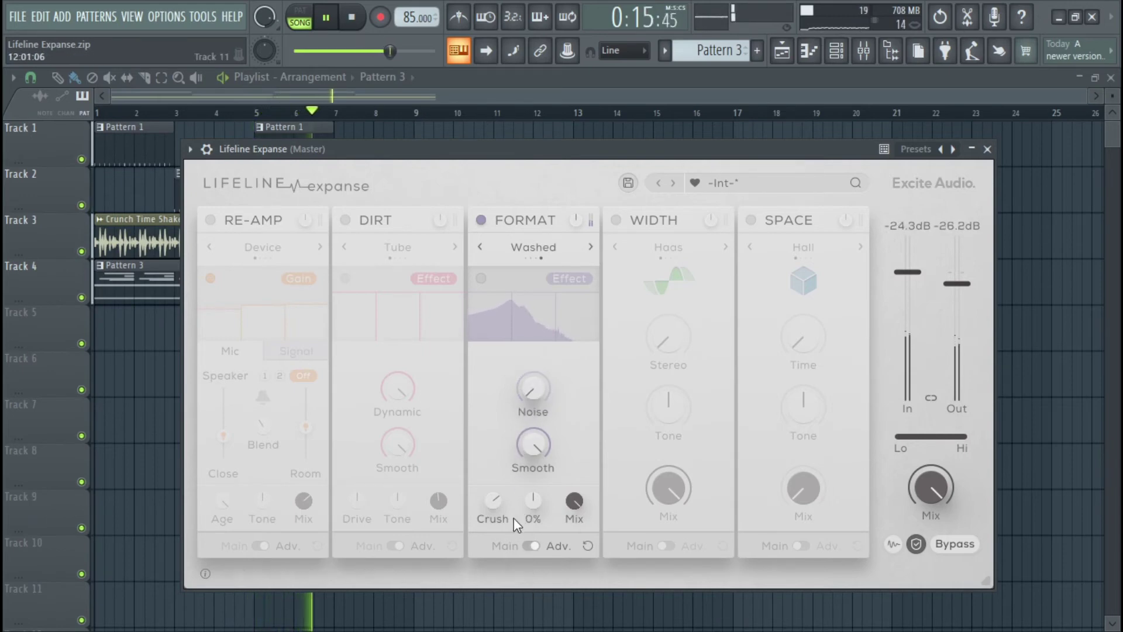
drag(496, 472, 504, 438)
drag(499, 496, 489, 605)
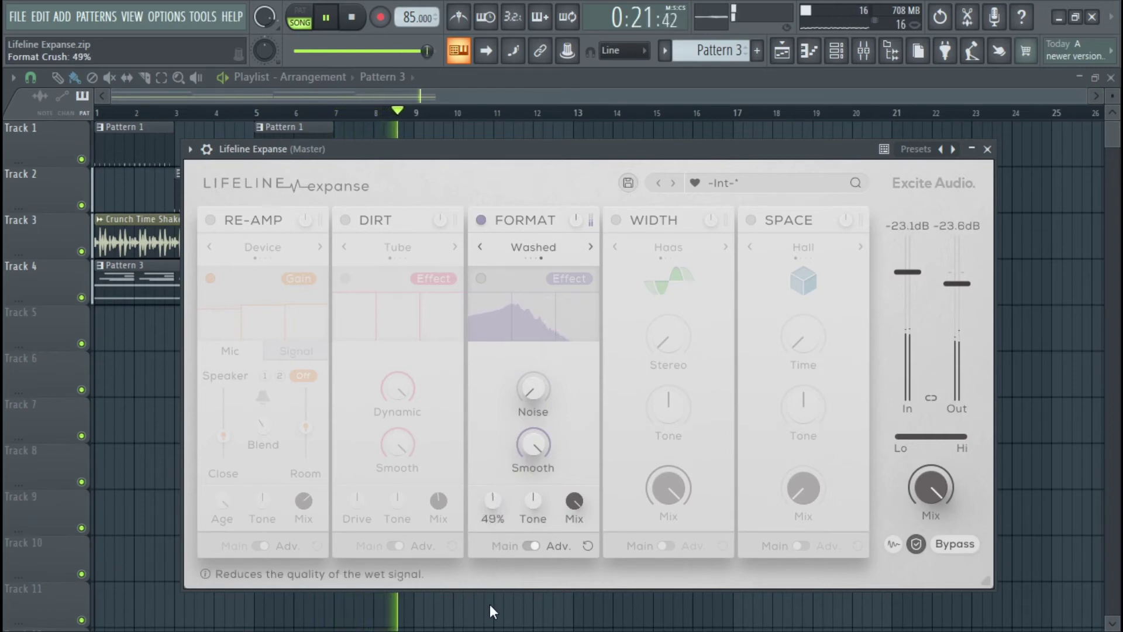
click(352, 26)
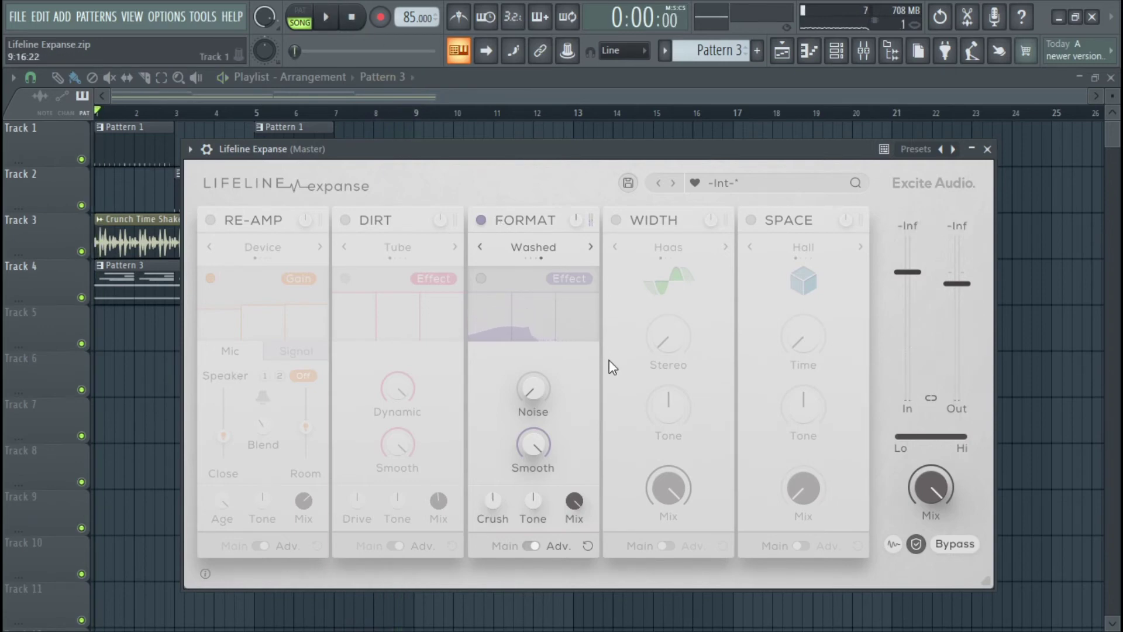
Step through Format's modes, return to Washed, and restart playback
click(590, 246)
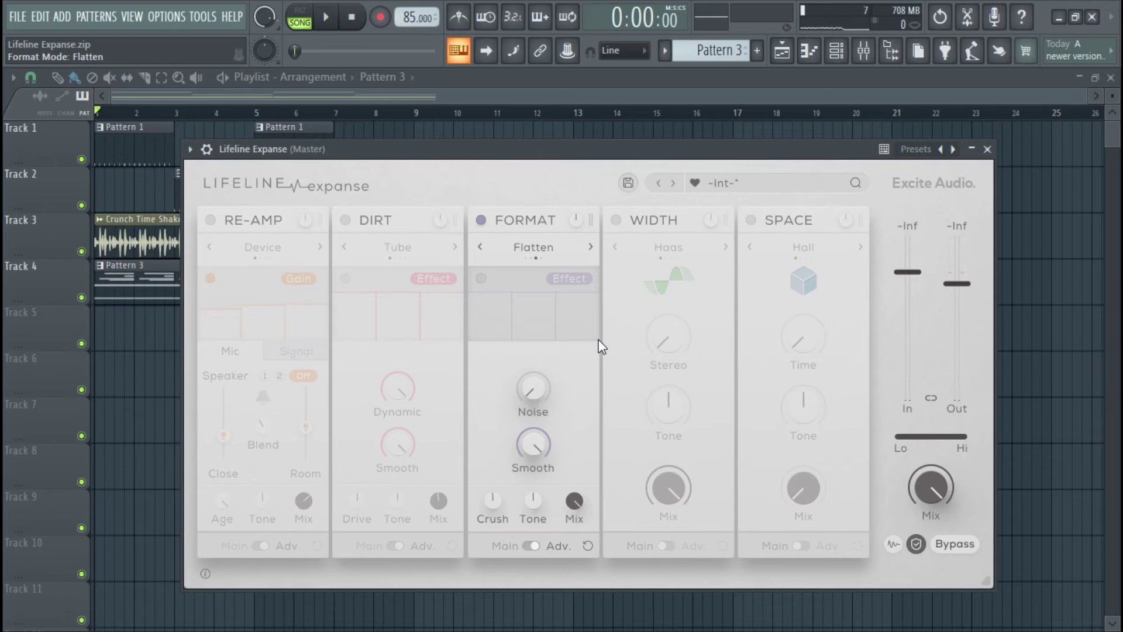
click(589, 247)
click(328, 18)
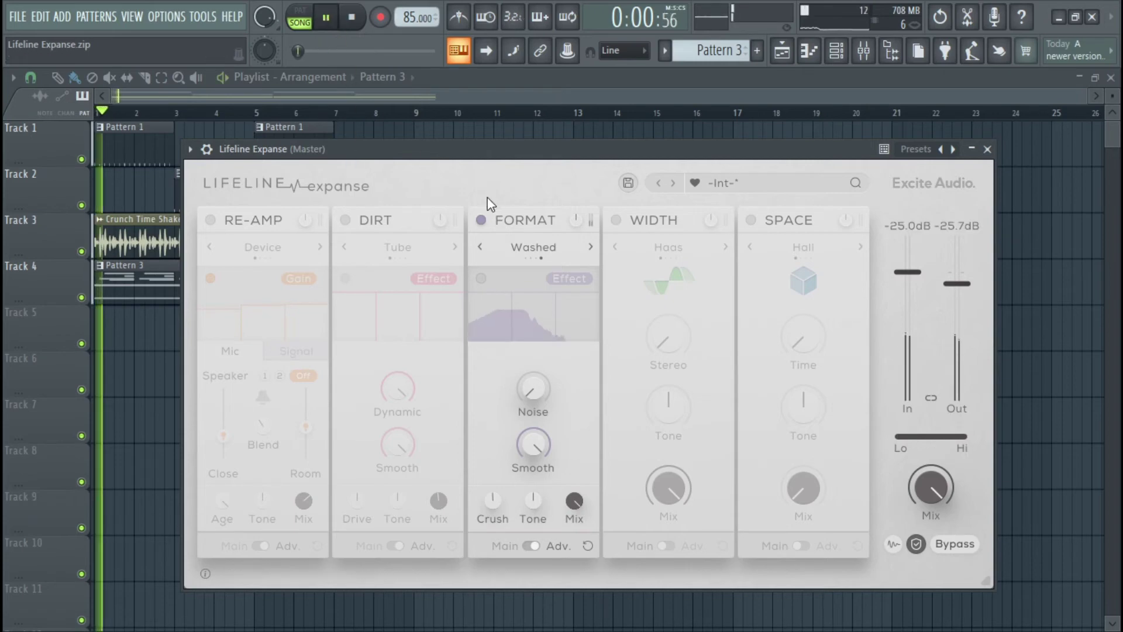
Lower Format's Crush to 40%, set Mix to 55%, and raise Crush to 63%
scroll(494, 513, down, 5)
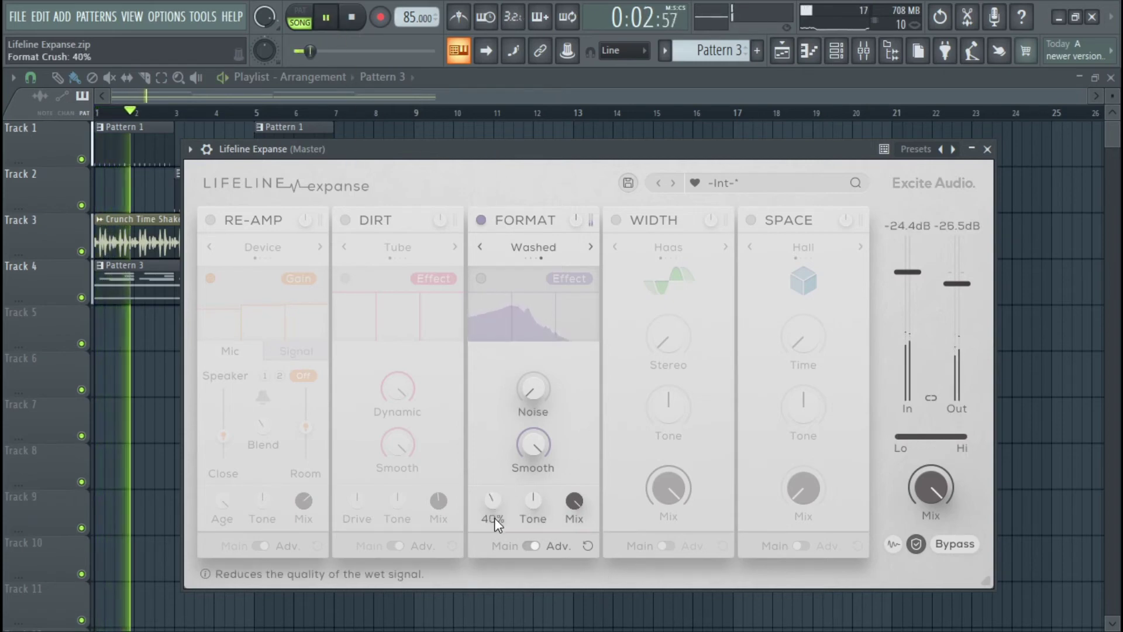
drag(570, 499, 573, 588)
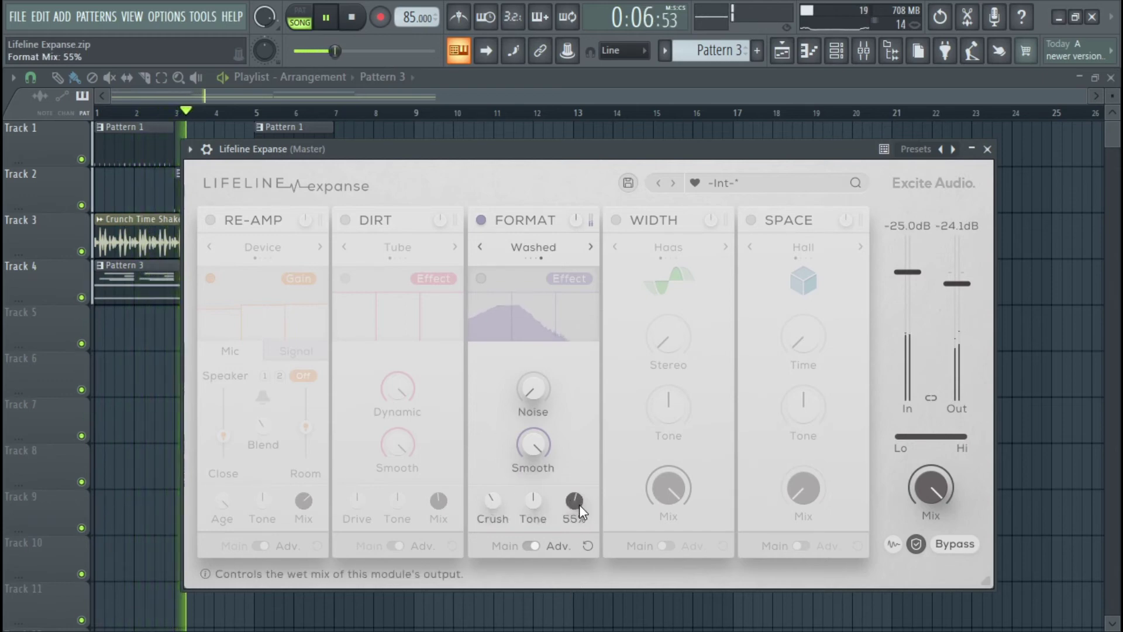
drag(493, 501, 500, 451)
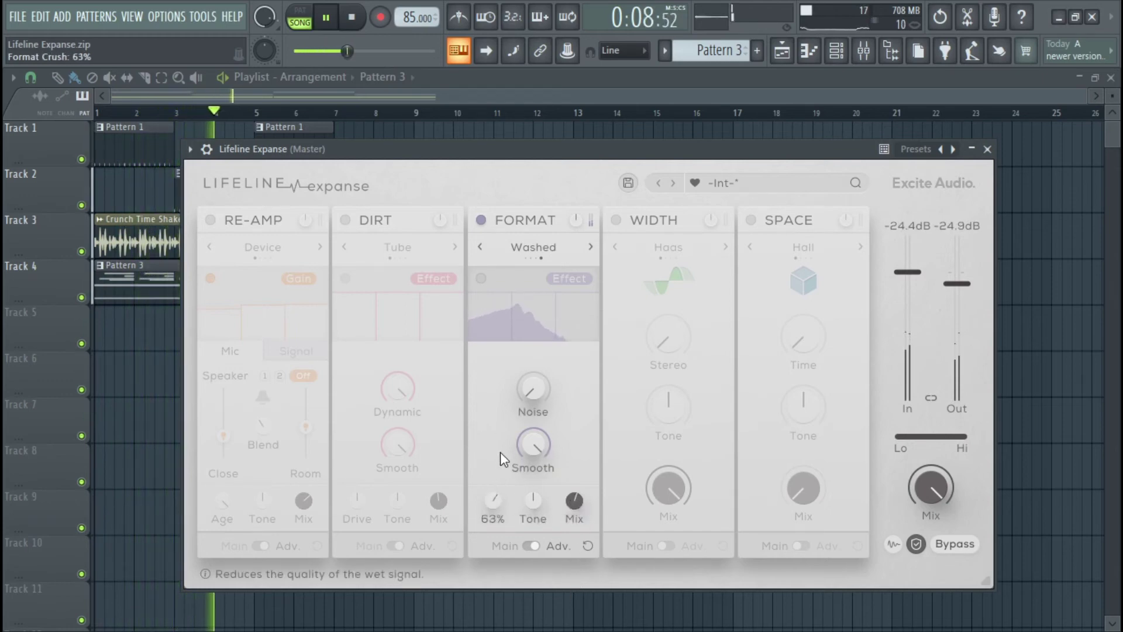
Lower Format's Mix slightly before restoring it to maximum, set Crush to 75%, raise Noise slightly, and reduce Smooth to 71.6%
drag(574, 502, 574, 507)
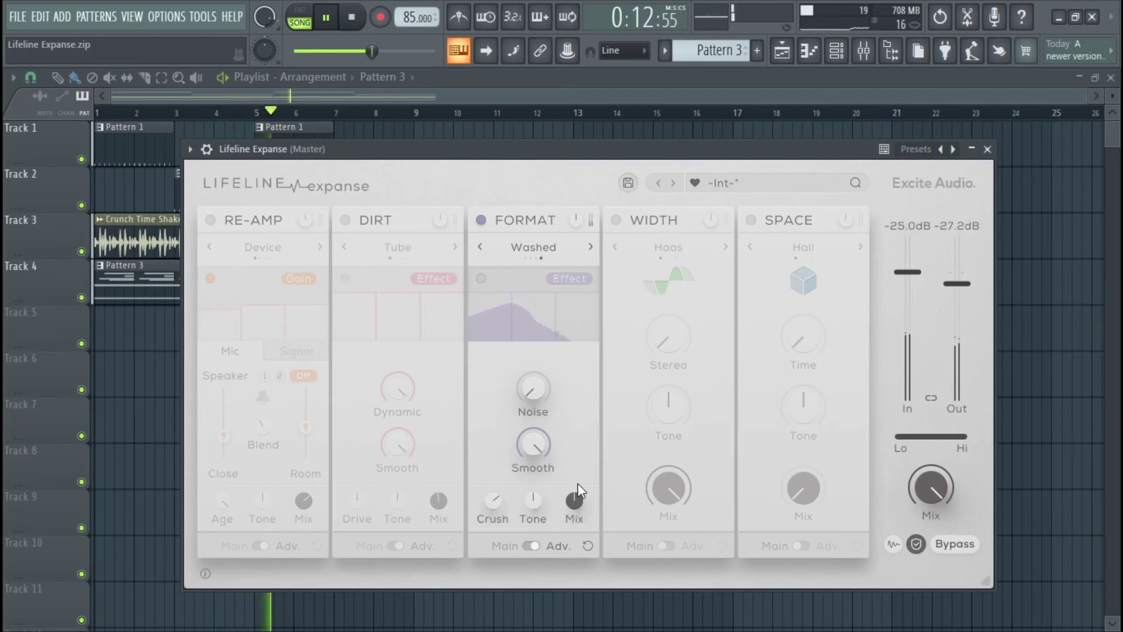
drag(573, 498, 601, 389)
mouse_move(495, 501)
mouse_down()
mouse_move(504, 476)
mouse_move(507, 489)
mouse_up()
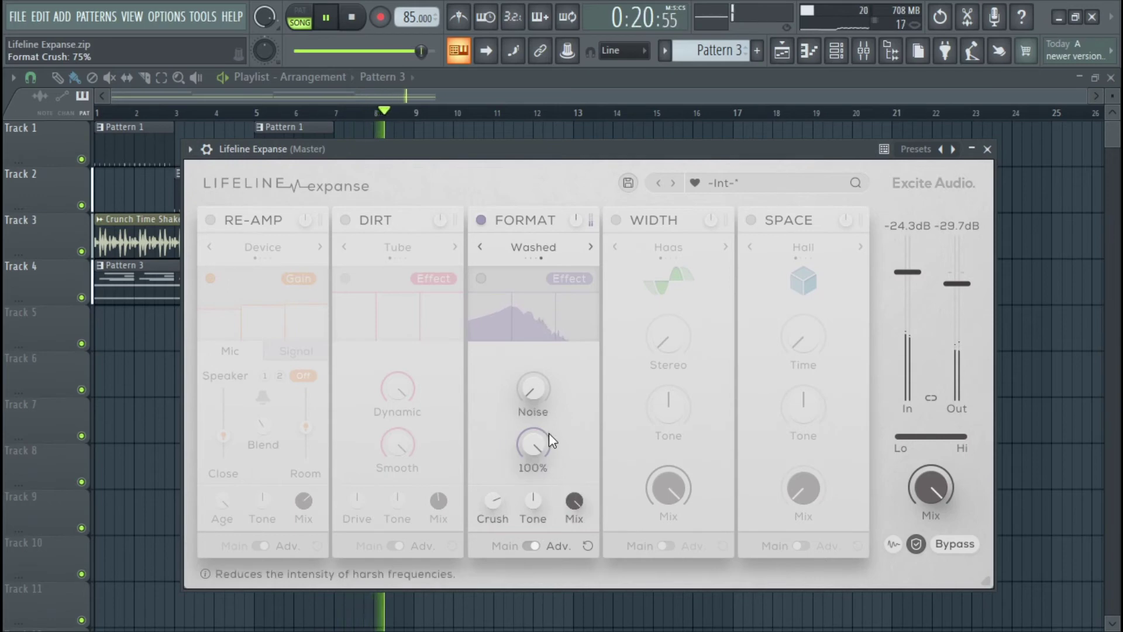
click(538, 389)
drag(539, 469, 532, 508)
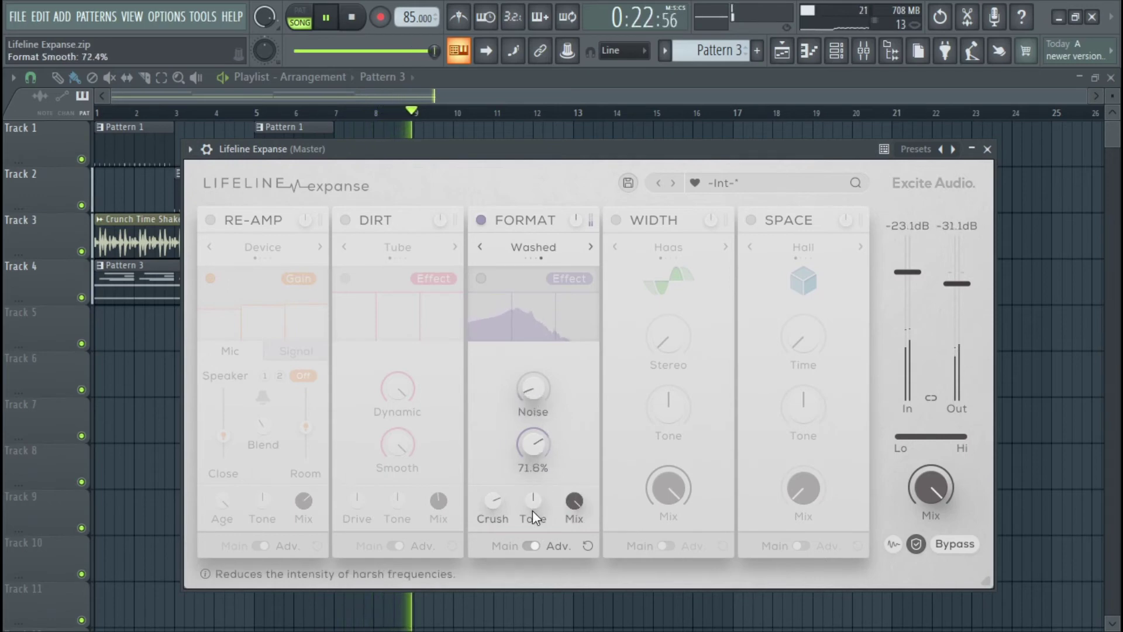
Set Format's Noise to minimum, lower Smooth to a small amount, and stop playback
drag(531, 388, 536, 536)
drag(532, 444, 535, 480)
scroll(535, 444, up, 2)
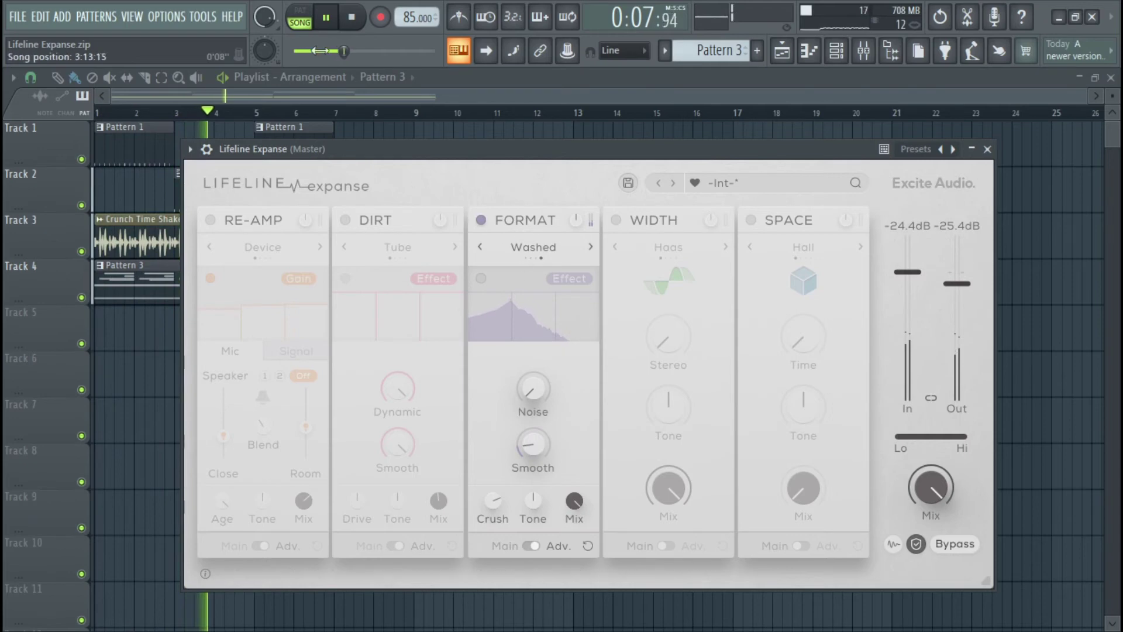
click(363, 21)
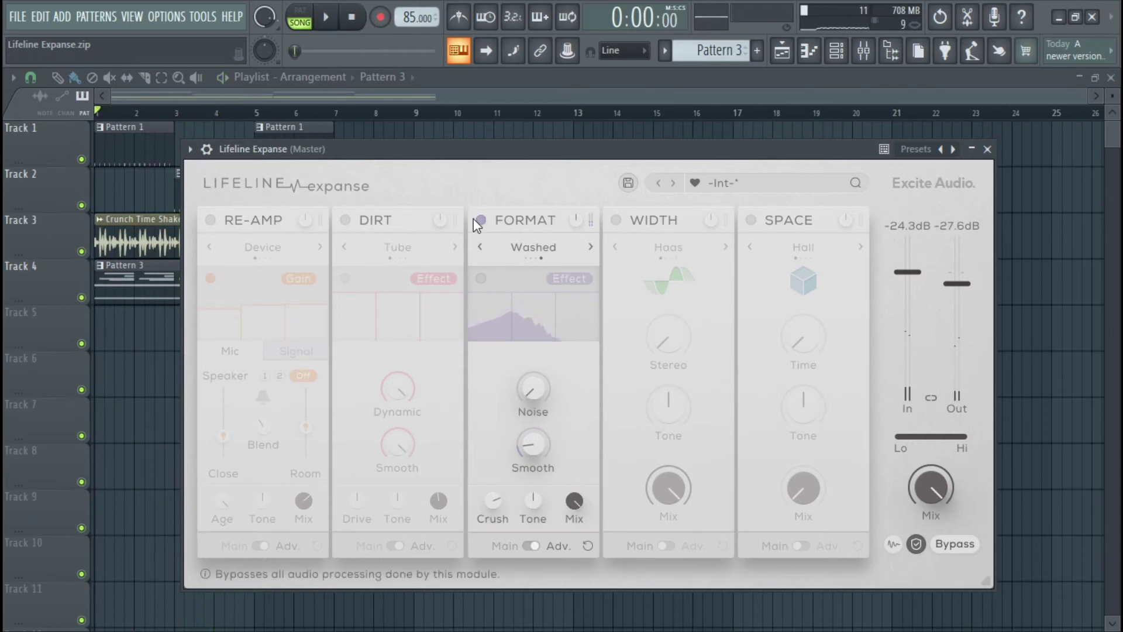
Enable Width in place of Format and cycle through its modes, returning to Haas on the main page
click(480, 246)
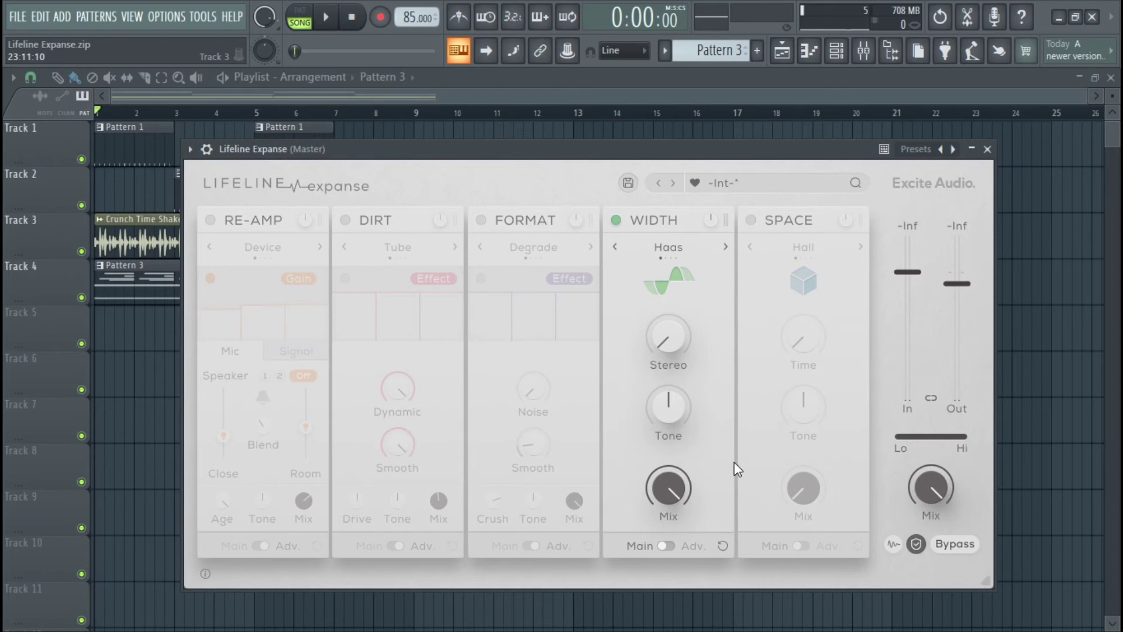
click(718, 246)
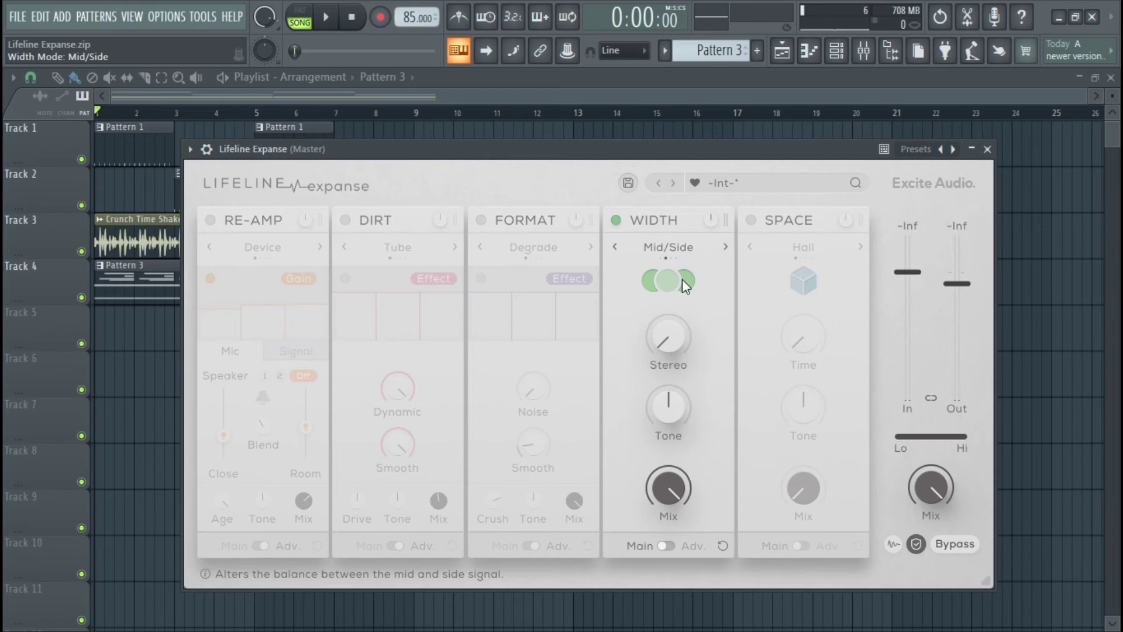
click(726, 247)
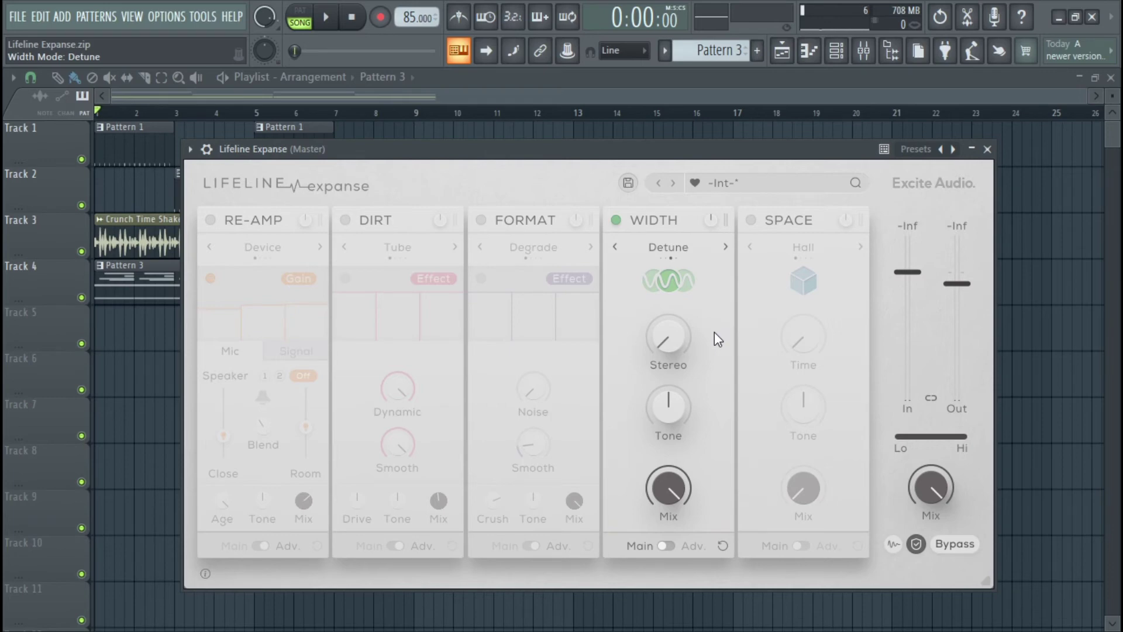
click(726, 246)
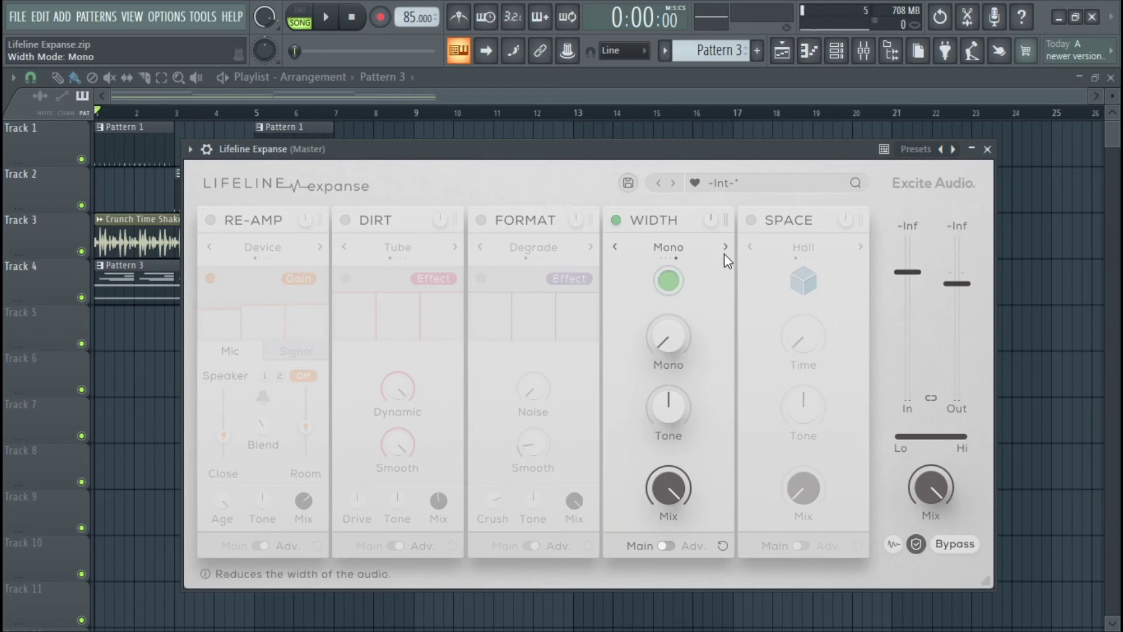
click(725, 247)
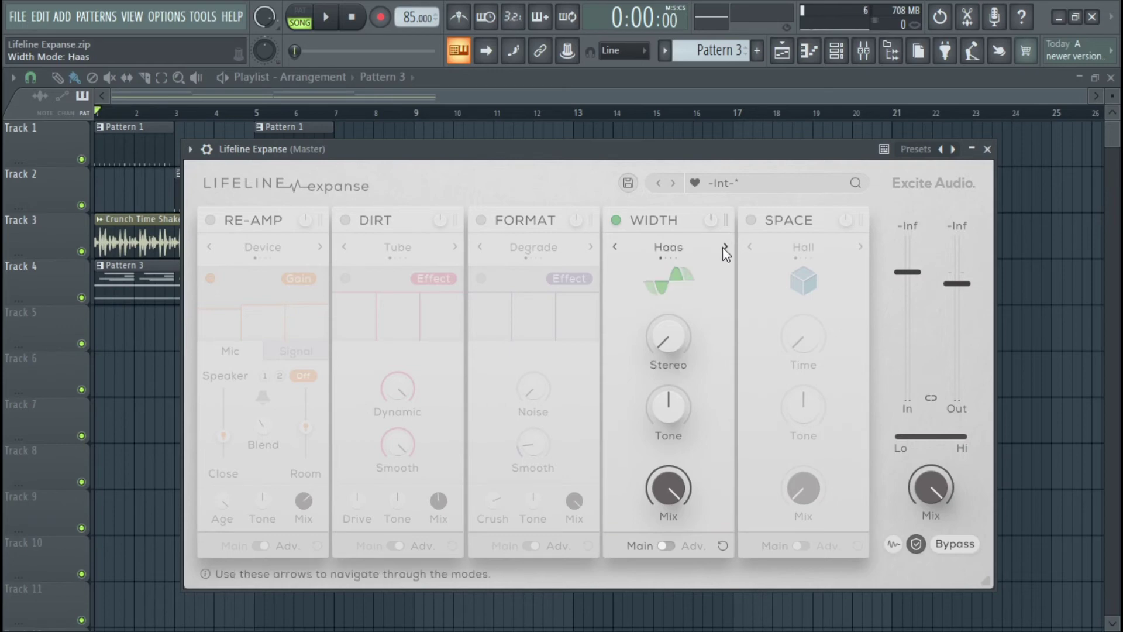
click(666, 546)
click(669, 546)
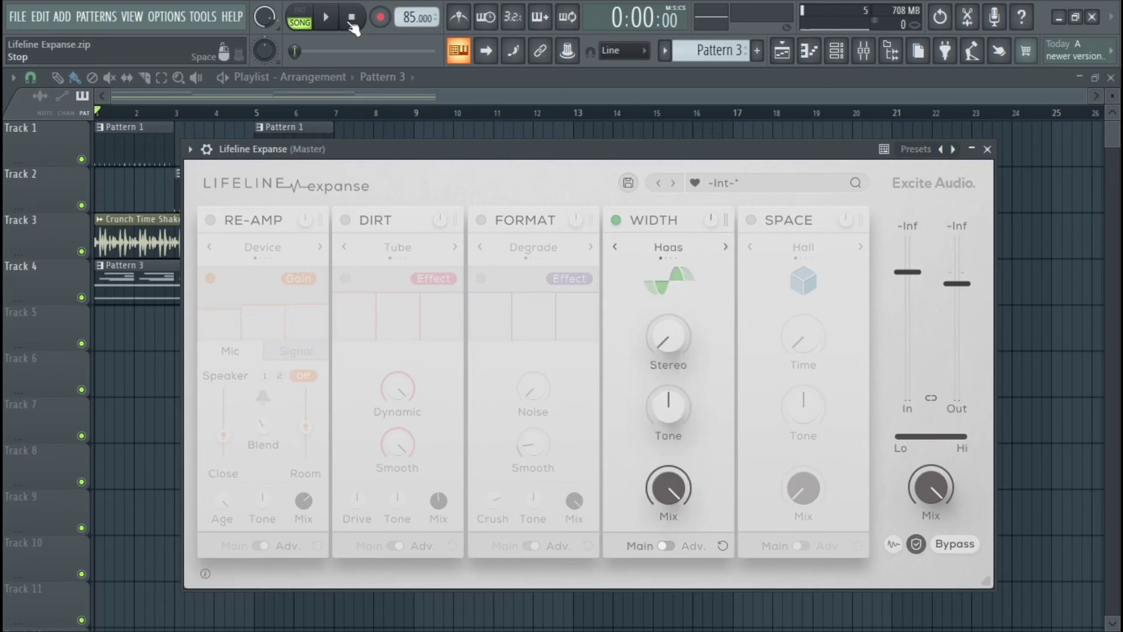
Start playback and unsolo the piano channel in the mixer to hear the full mix
click(329, 19)
mouse_move(667, 345)
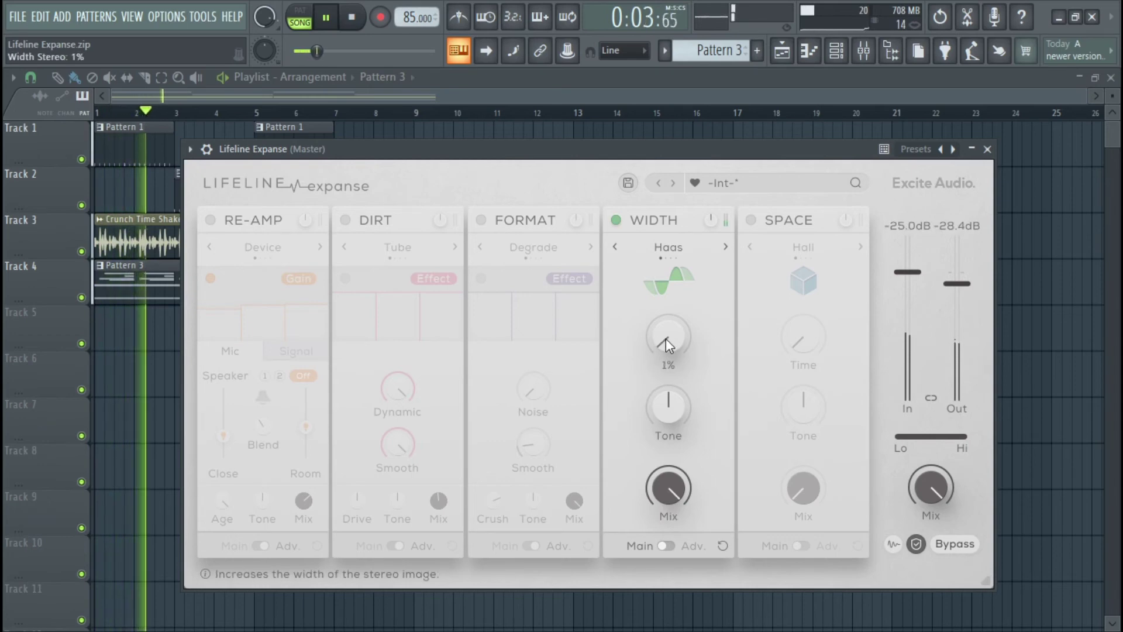
key(F9)
key(F9)
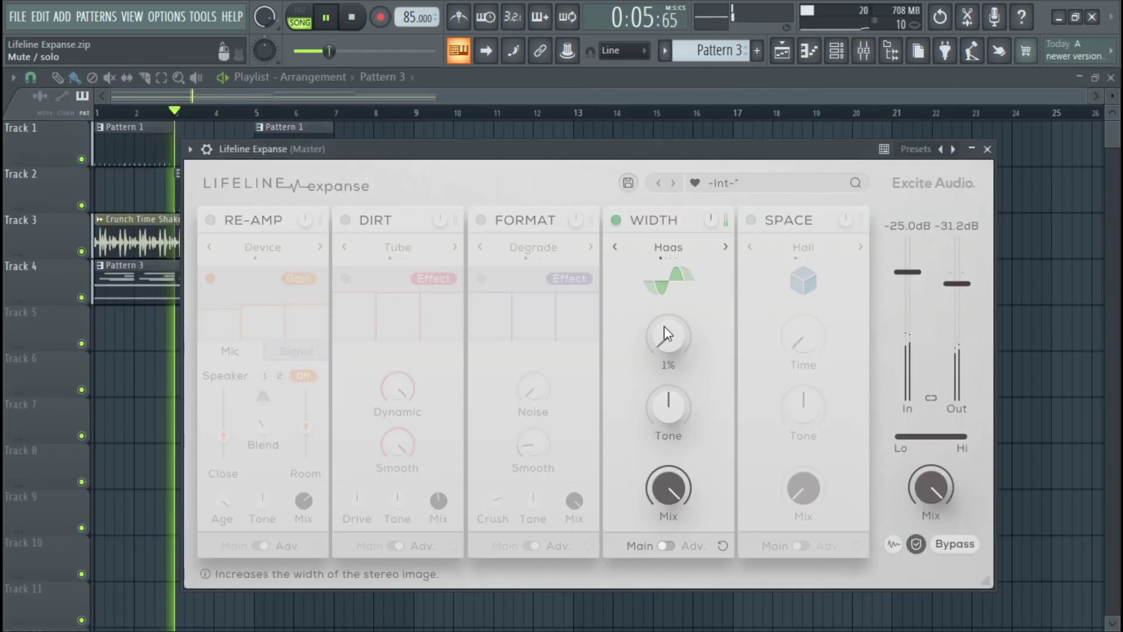
Raise Width's Stereo to 100% in Haas mode and compare the sound with the module bypassed and enabled
drag(669, 345, 680, 247)
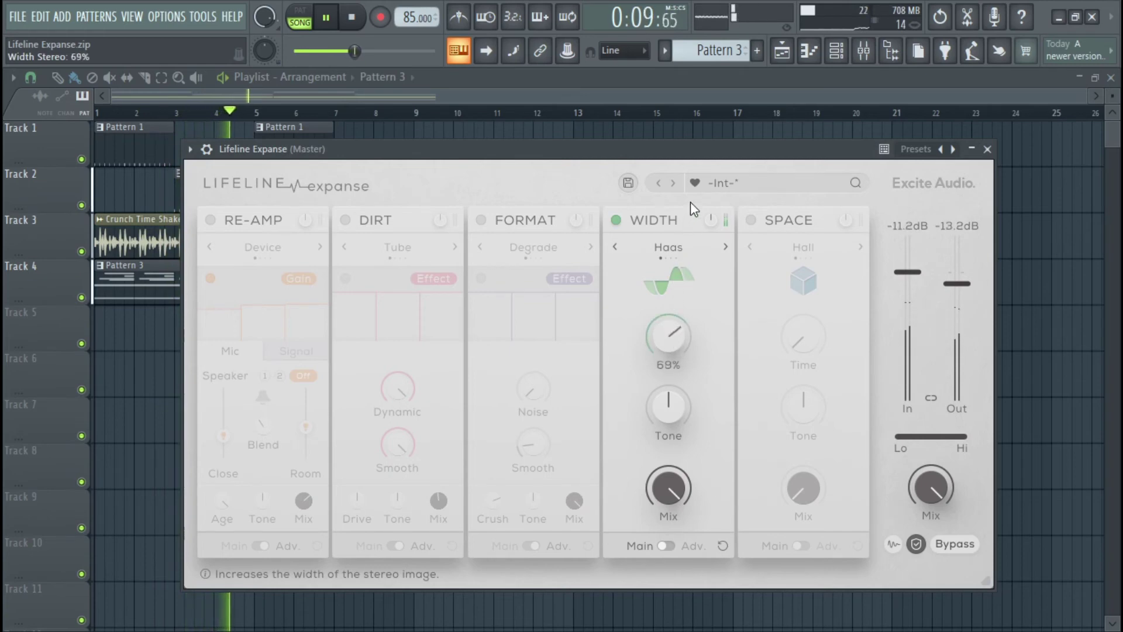
click(616, 220)
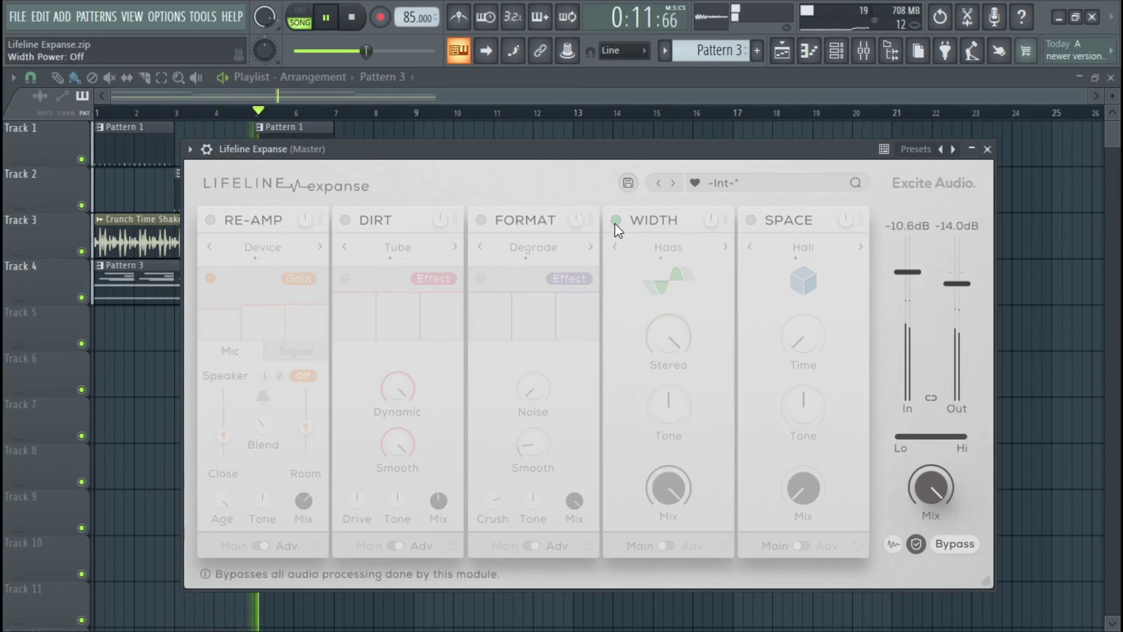
click(616, 220)
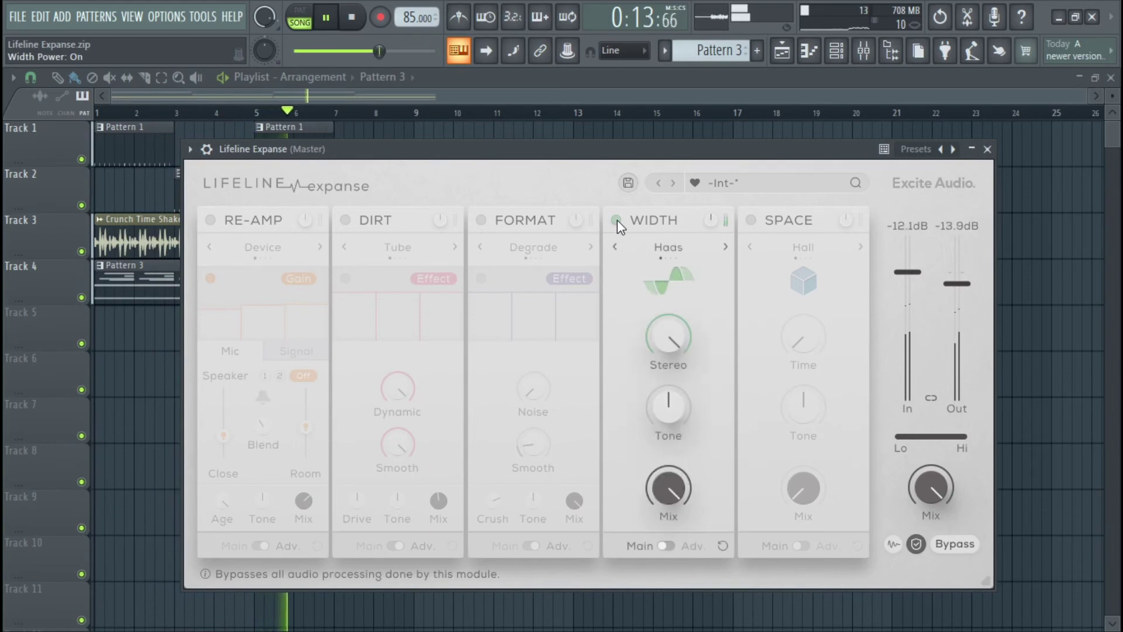
Set Bass Mono to 148 Hz on Width's advanced page and toggle the module's bypass to compare
click(673, 544)
drag(664, 447, 686, 305)
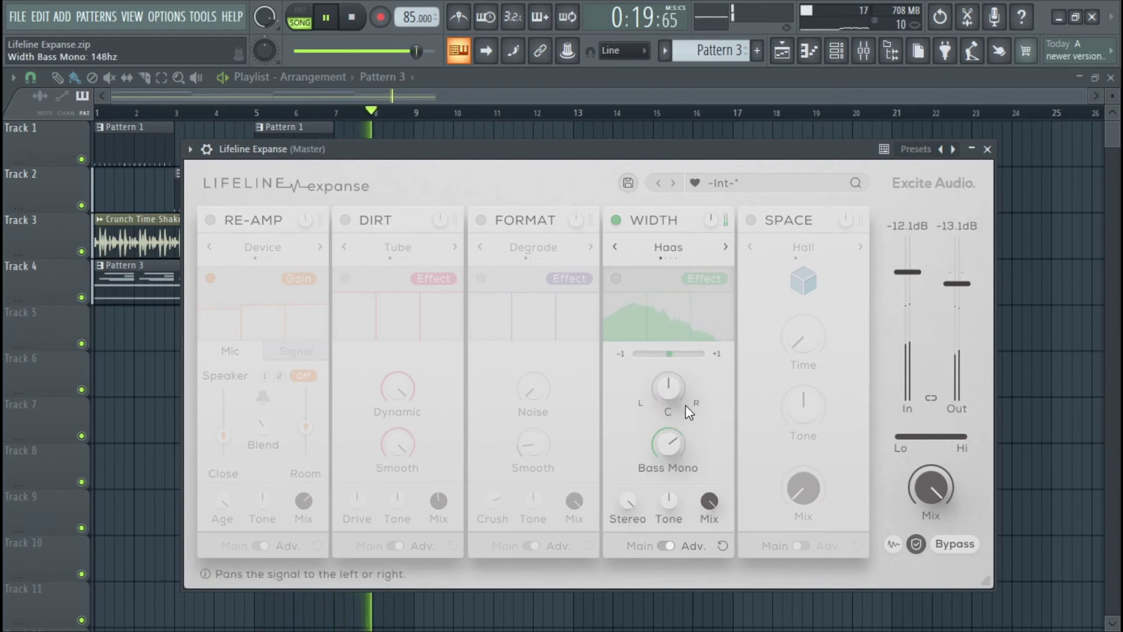
click(619, 222)
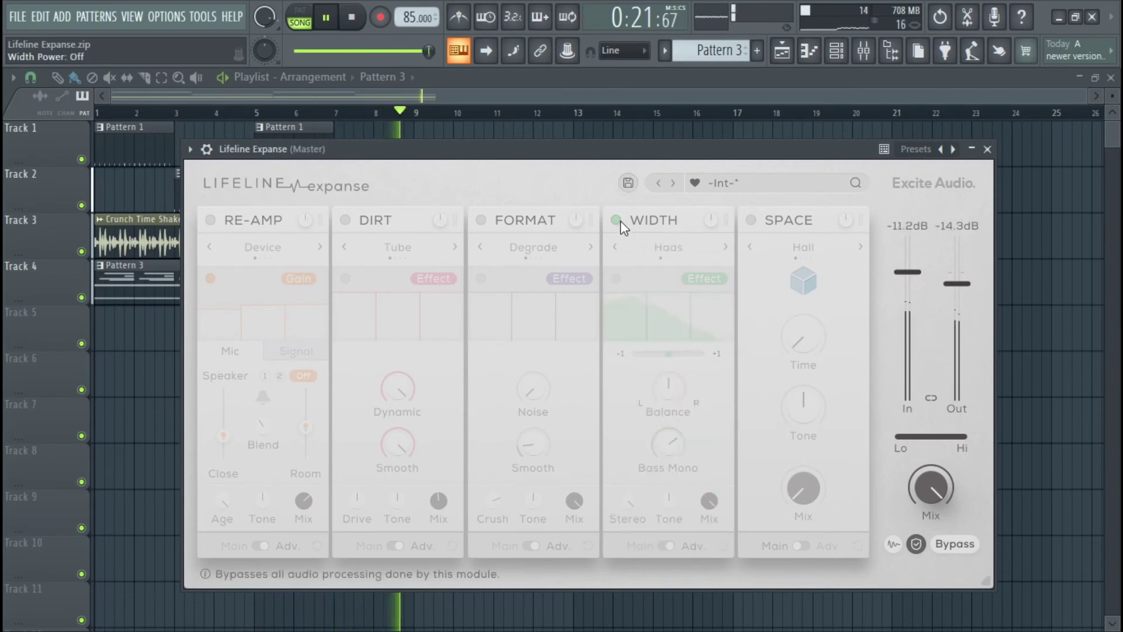
click(621, 221)
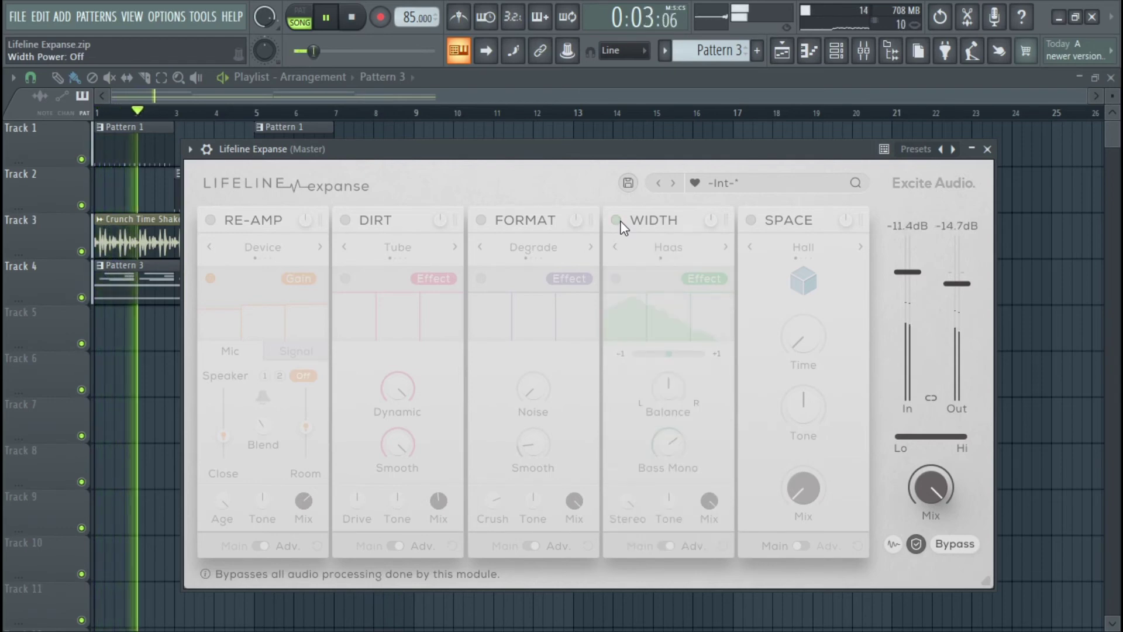
Switch Width to Mid/Side, set Bass Mono to 145 Hz, and lower Stereo to slightly under halfway
click(726, 247)
mouse_move(676, 445)
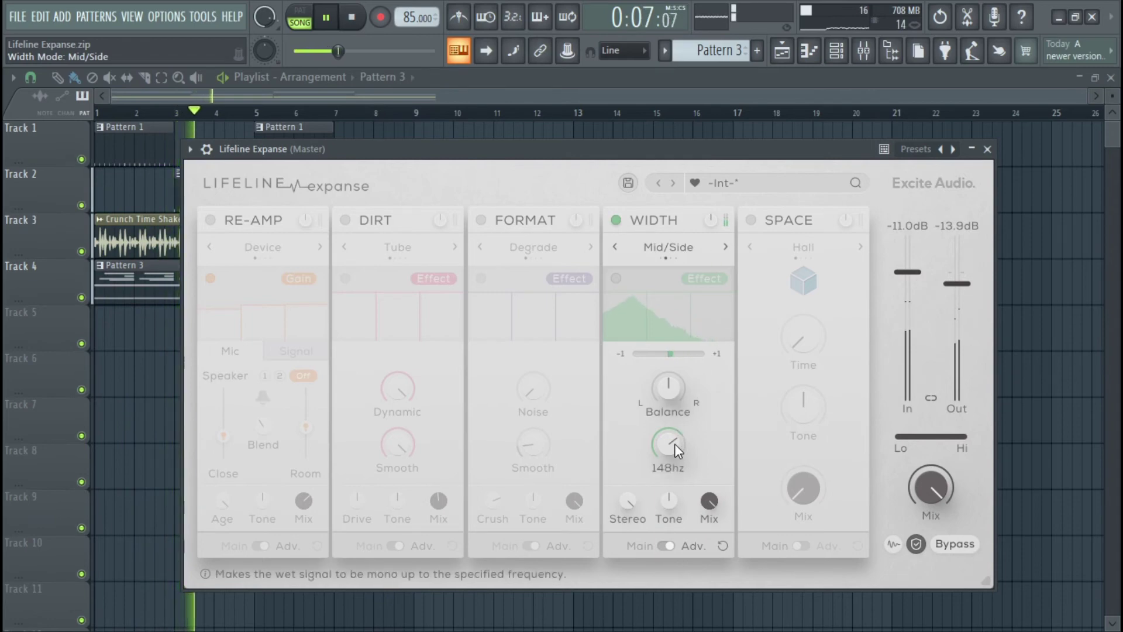
mouse_move(633, 503)
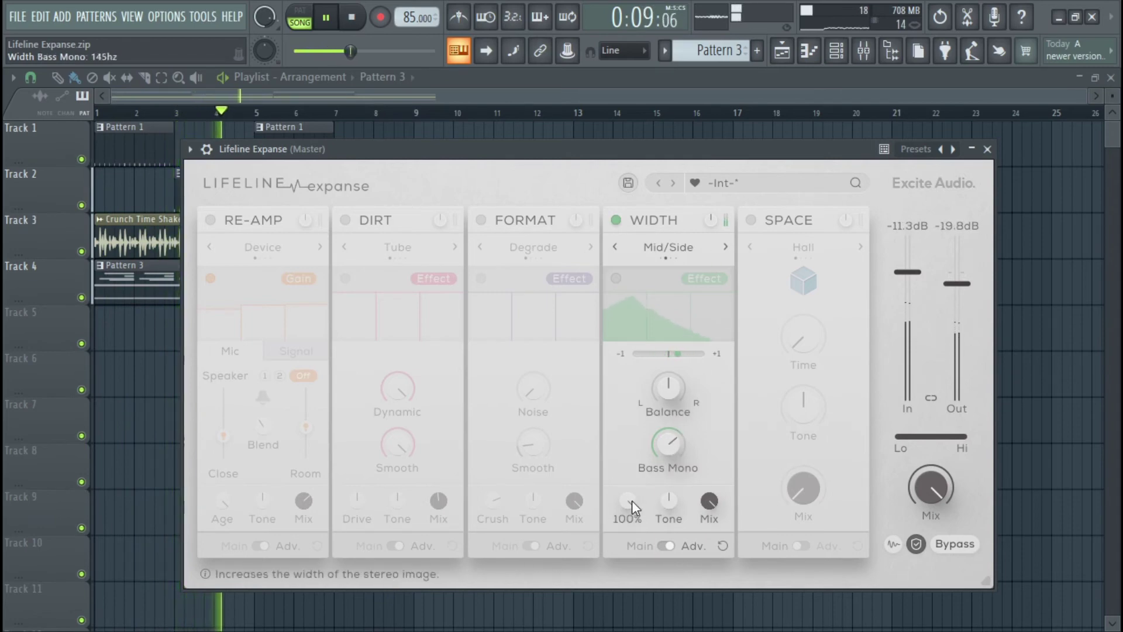
click(666, 545)
drag(661, 361, 691, 435)
click(666, 545)
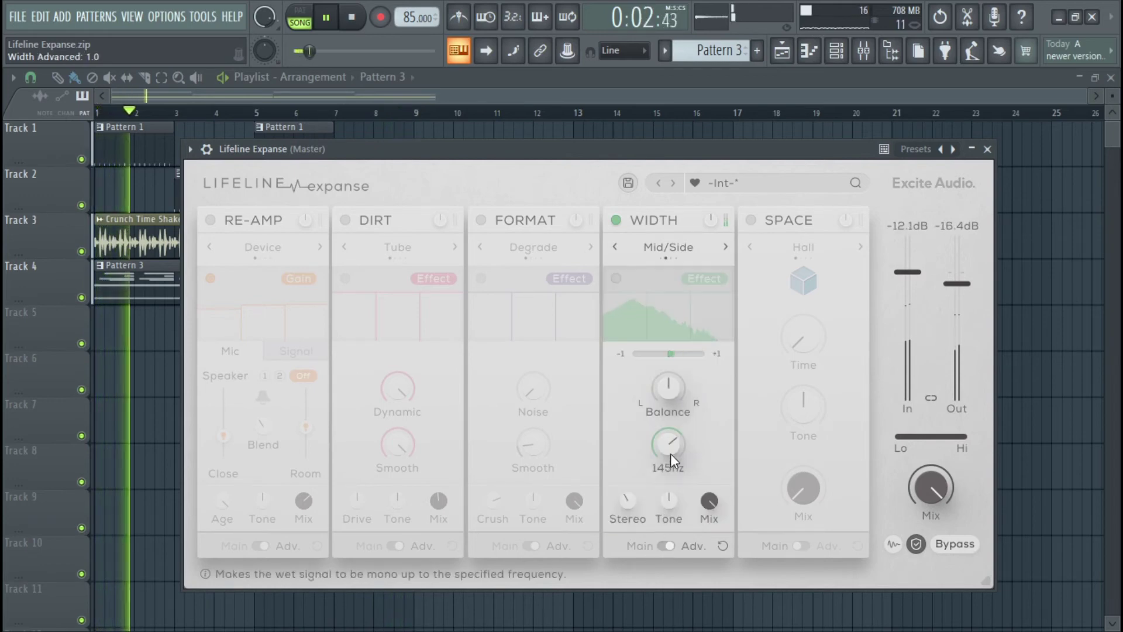
Switch Width to Detune mode, set Bass Mono to 68 Hz, and raise Stereo to 66%
click(726, 246)
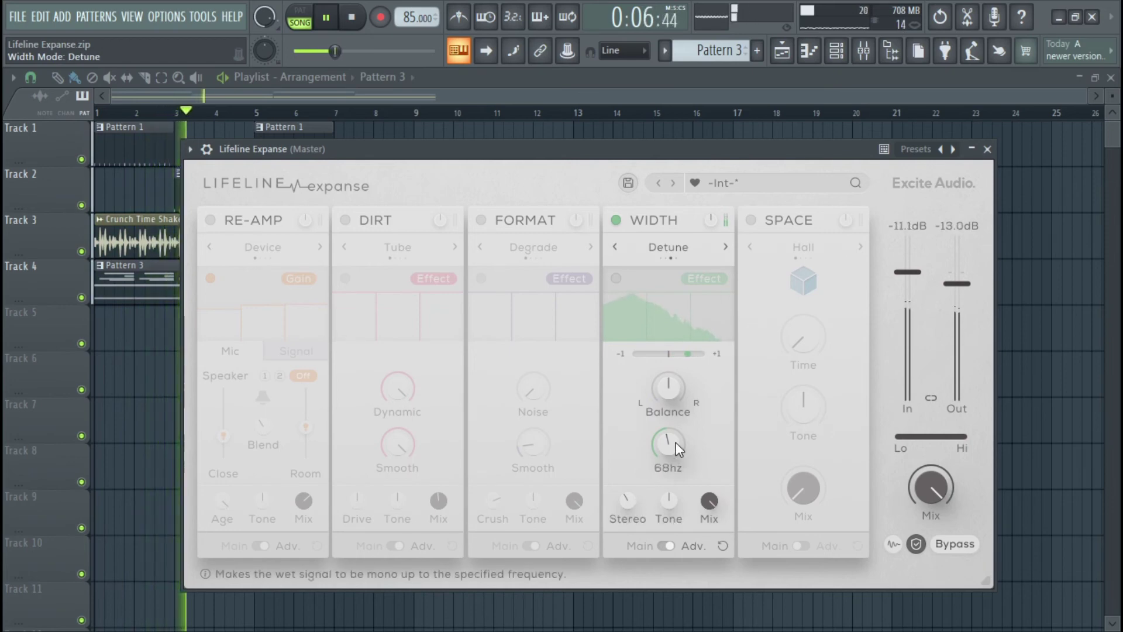
mouse_move(634, 513)
mouse_down()
mouse_move(639, 467)
mouse_move(633, 493)
mouse_up()
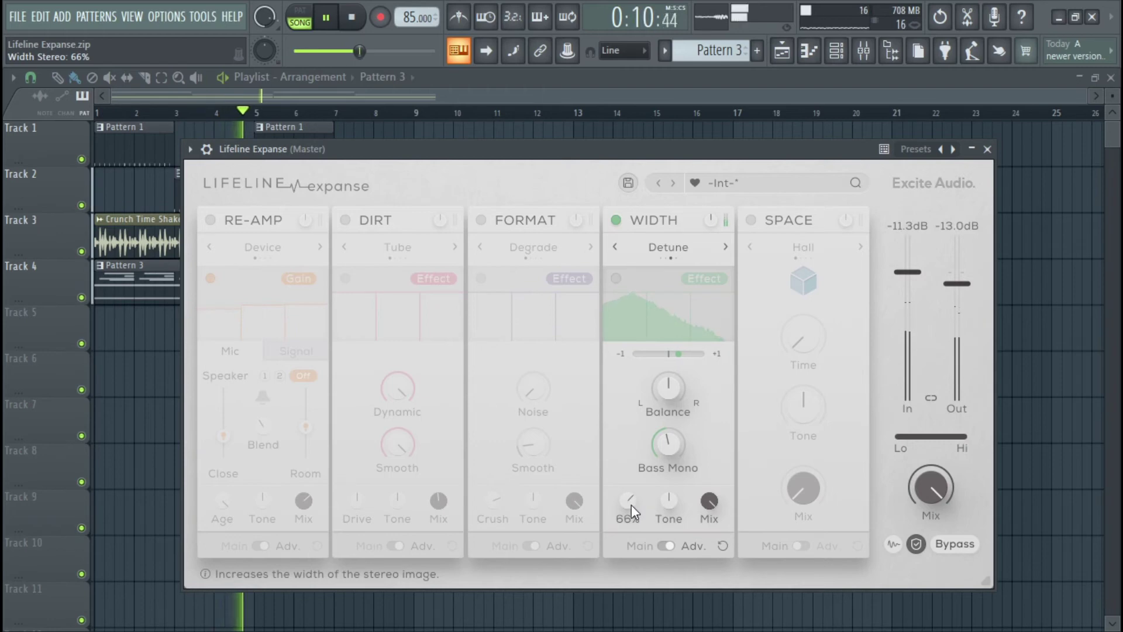
Solo the Piano channel in the mixer, adjust Width's Stereo from 68%, and compare with the module bypassed
key(F9)
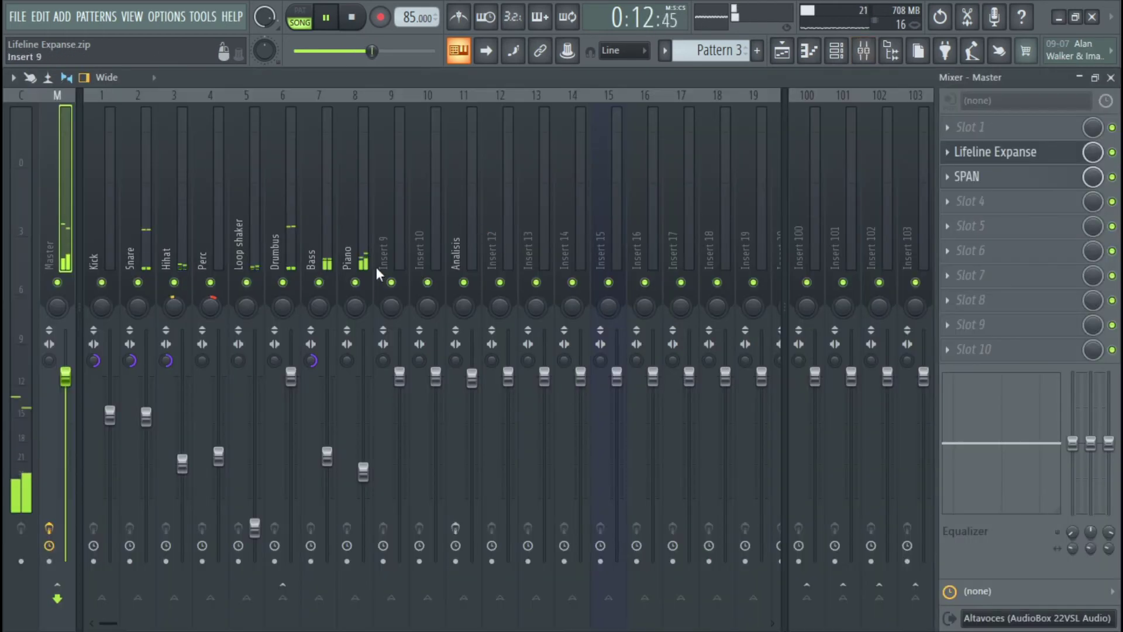
key(F9)
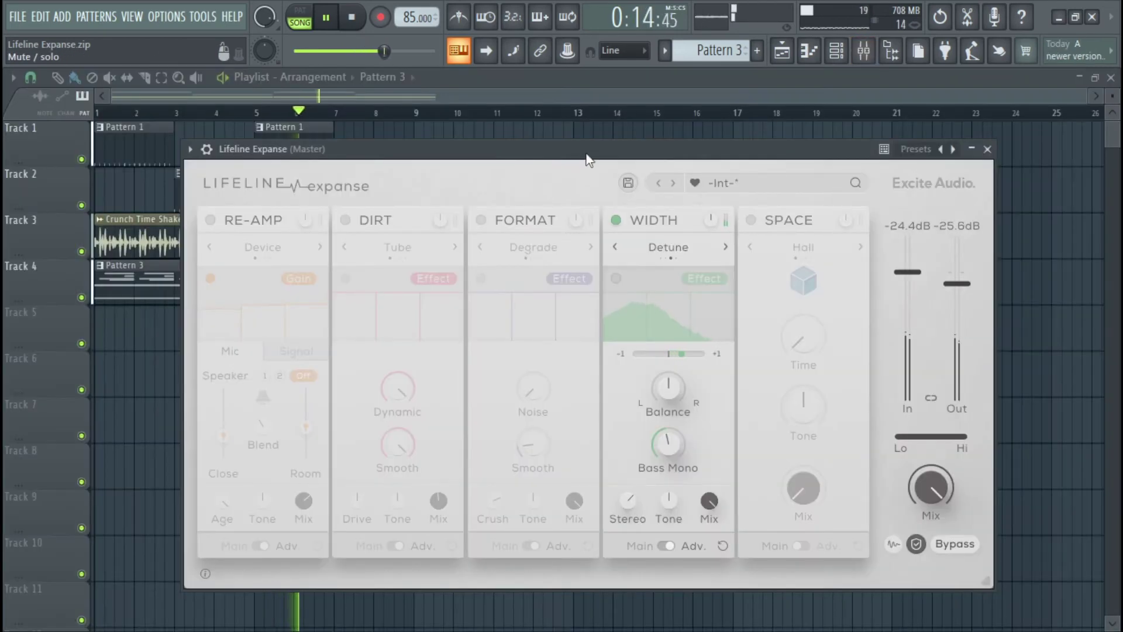
scroll(637, 498, up, 4)
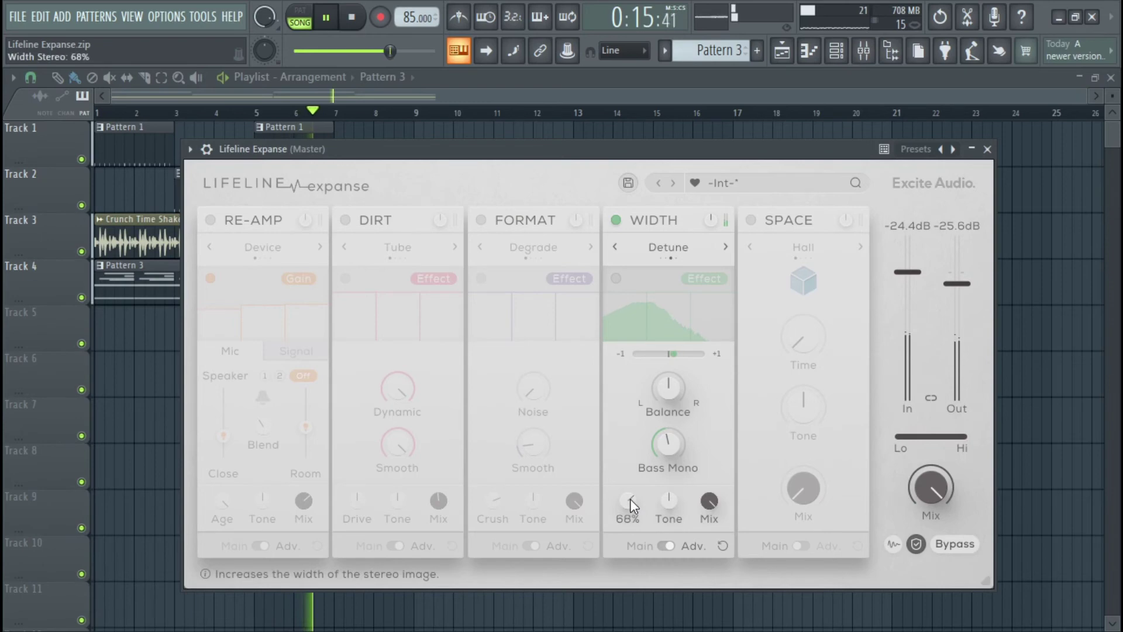
click(615, 220)
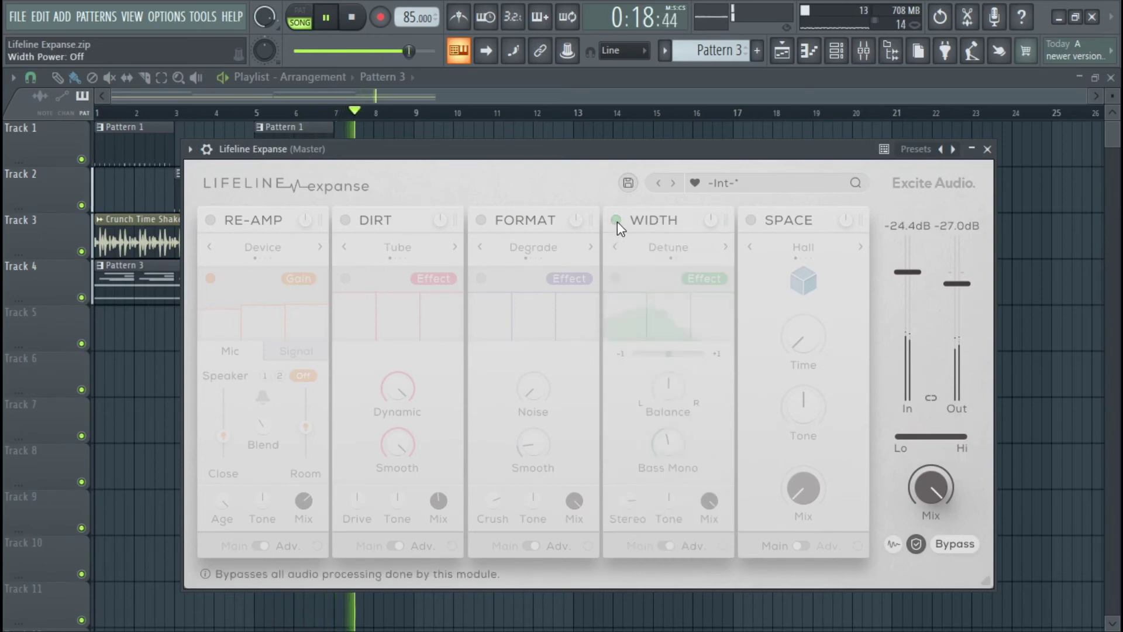
click(617, 221)
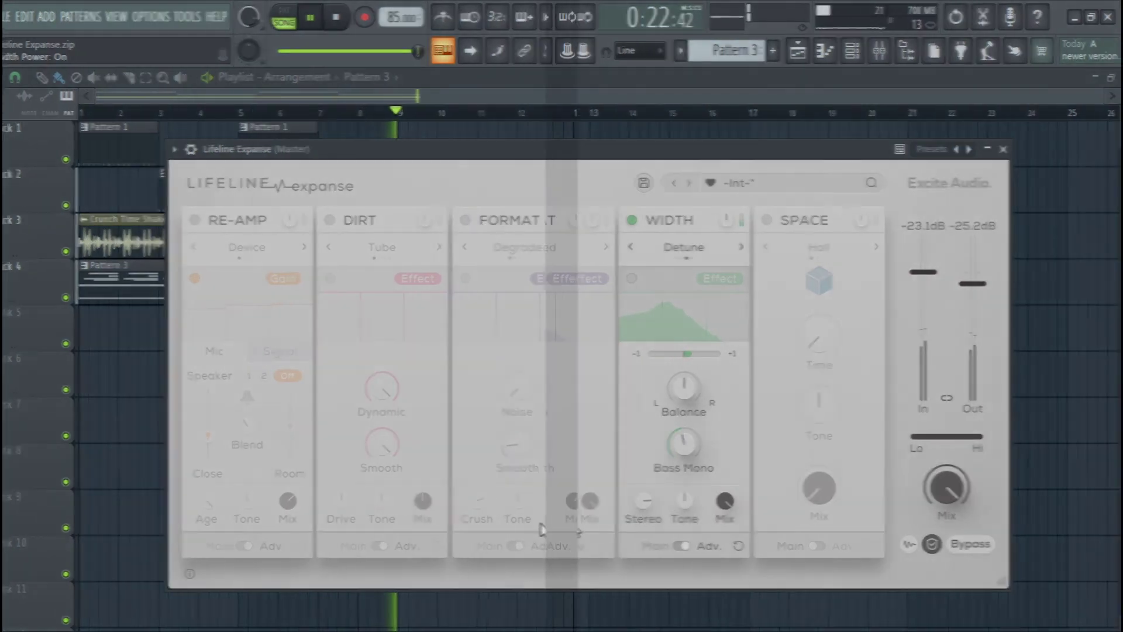
Switch Width to Mono mode, sweep the Mono amount to 0% and up to 100%, and reopen the advanced page
click(669, 544)
click(725, 247)
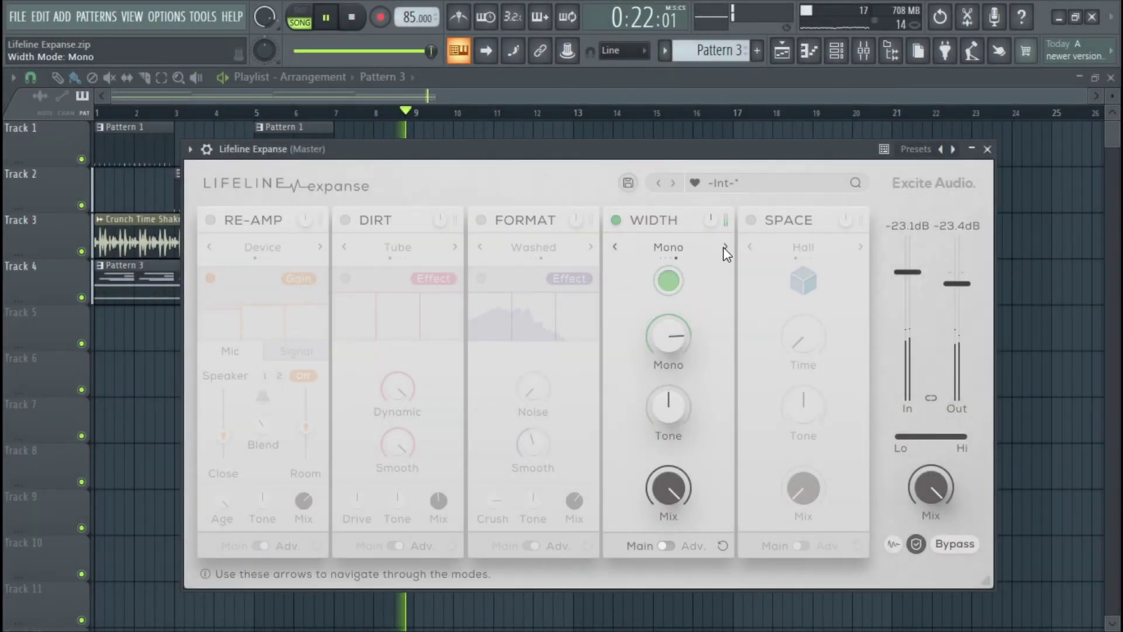
drag(668, 335, 654, 517)
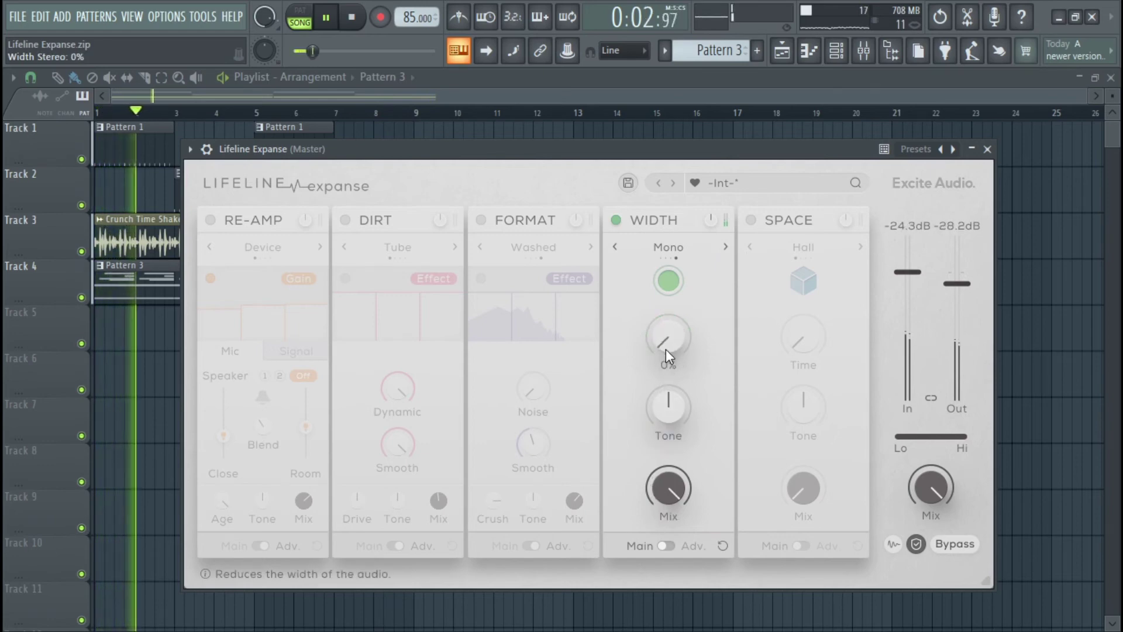
drag(673, 319, 711, 139)
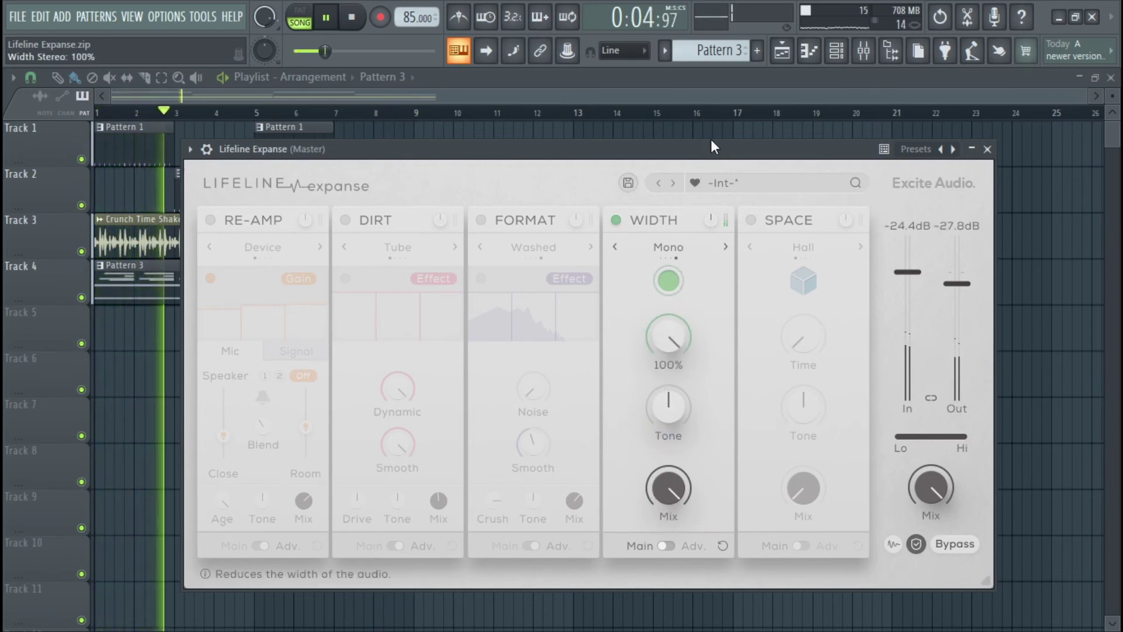
click(669, 544)
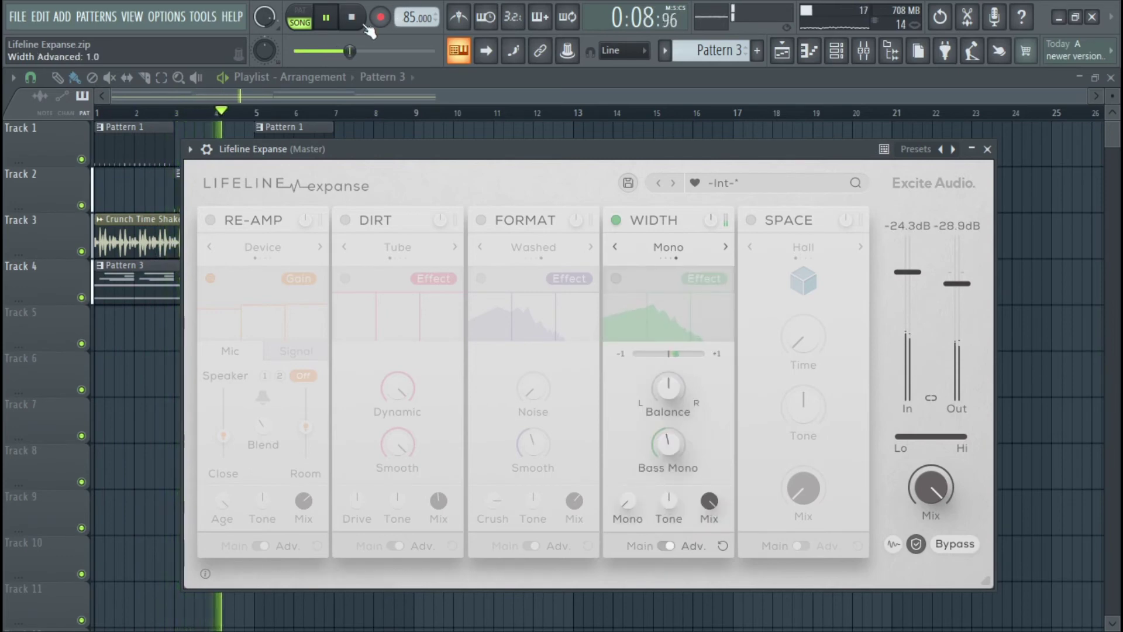
Return Width to Detune mode, stop playback, and check the mixer before going back to the plugin
click(727, 247)
click(727, 246)
key(space)
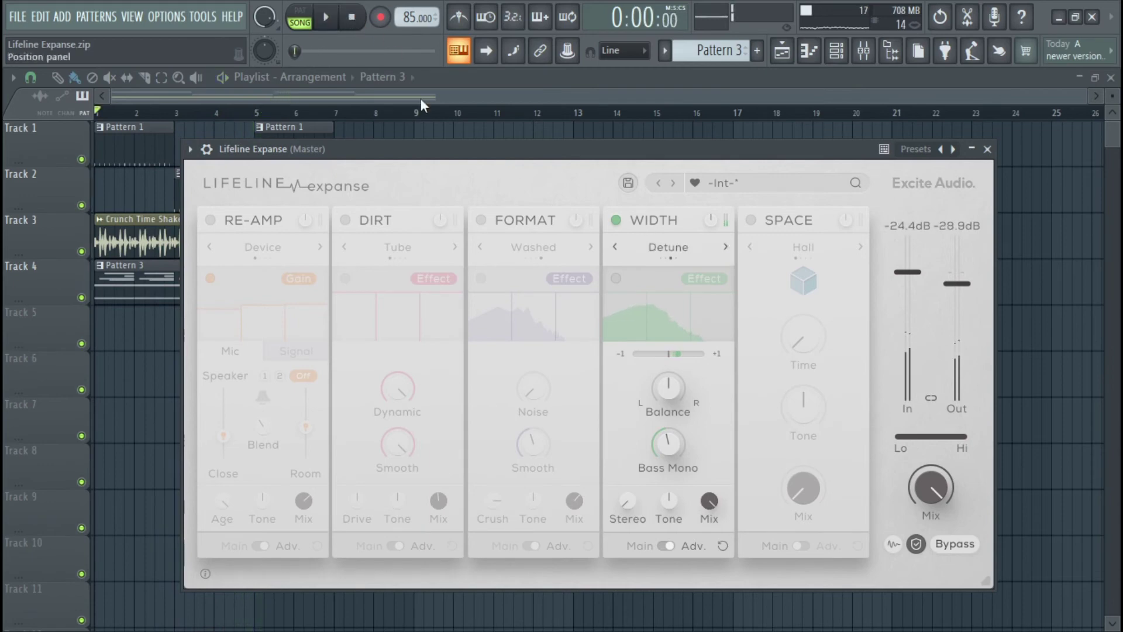
key(F9)
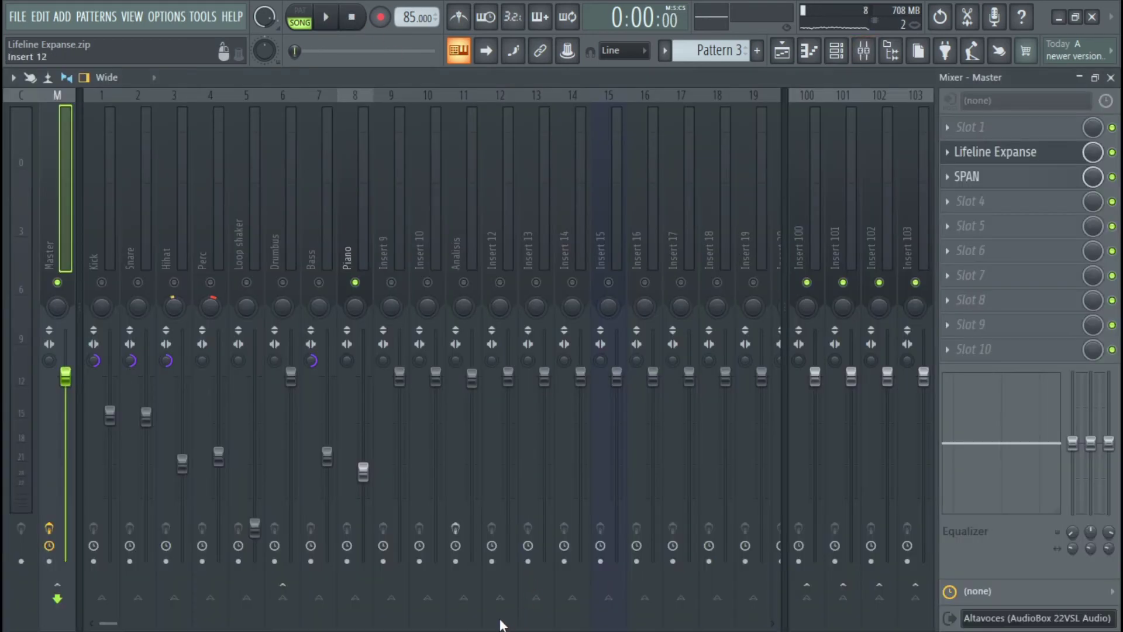
key(F9)
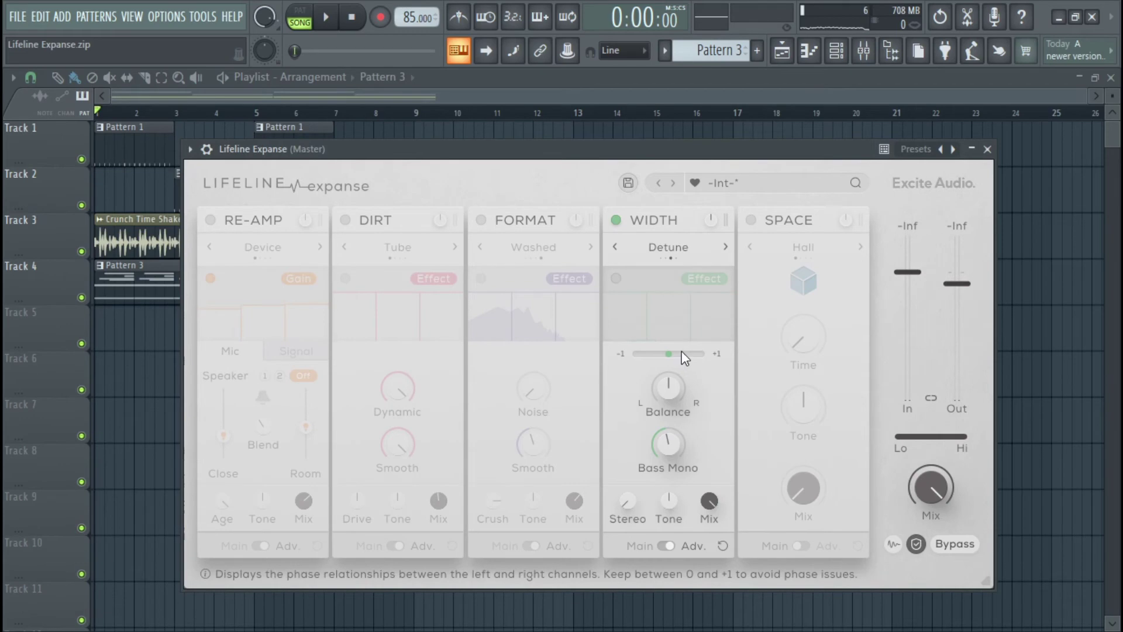
key(F9)
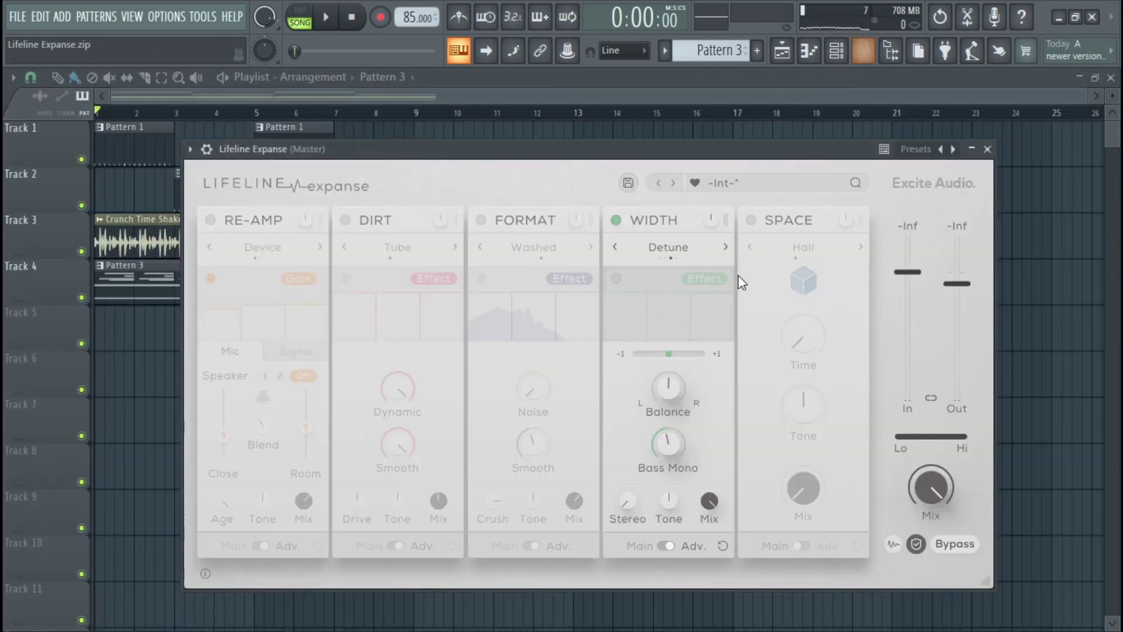
Set Width's Bass Mono to 320 Hz and shift Balance slightly left of centre
click(668, 443)
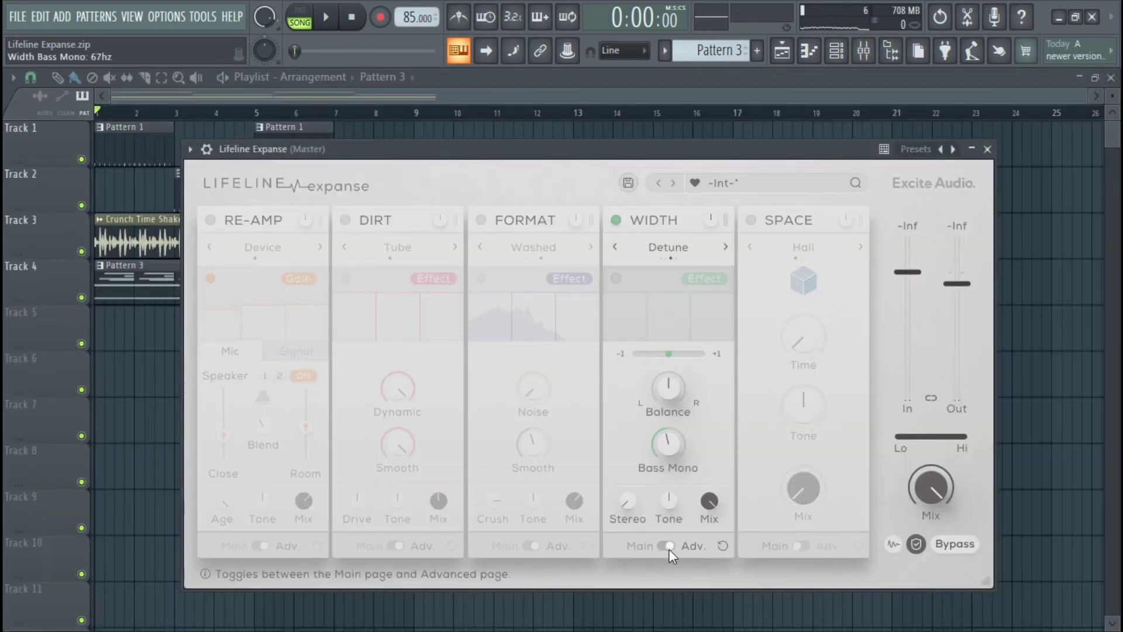
scroll(667, 443, down, 3)
scroll(671, 466, down, 2)
mouse_move(672, 466)
mouse_down()
mouse_move(665, 448)
mouse_move(702, 316)
mouse_move(712, 476)
mouse_move(702, 371)
mouse_move(682, 488)
mouse_move(686, 477)
mouse_up()
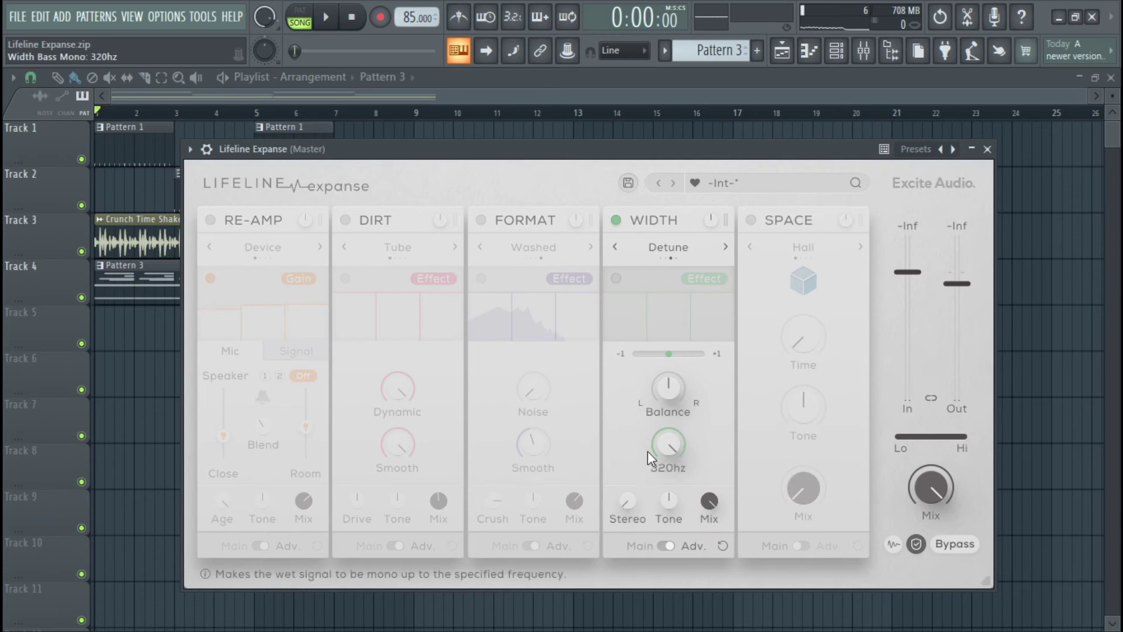
drag(672, 382, 679, 443)
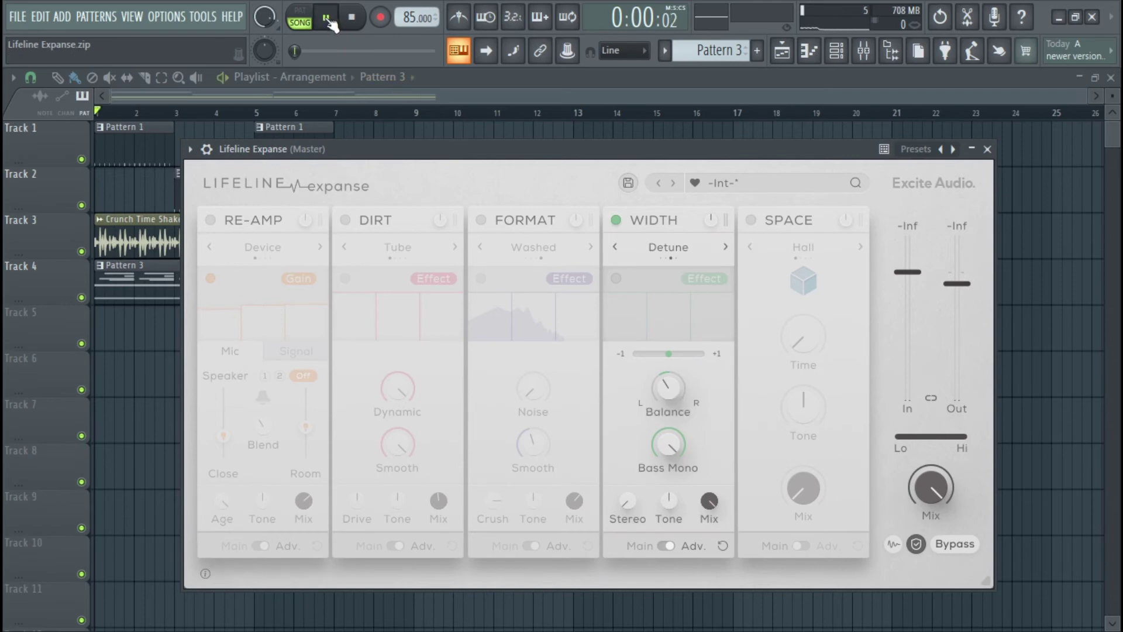
Recentre Width's Balance, raise Stereo to 77% and lower Bass Mono to its minimum while the music plays
drag(668, 403, 672, 369)
drag(634, 488, 654, 352)
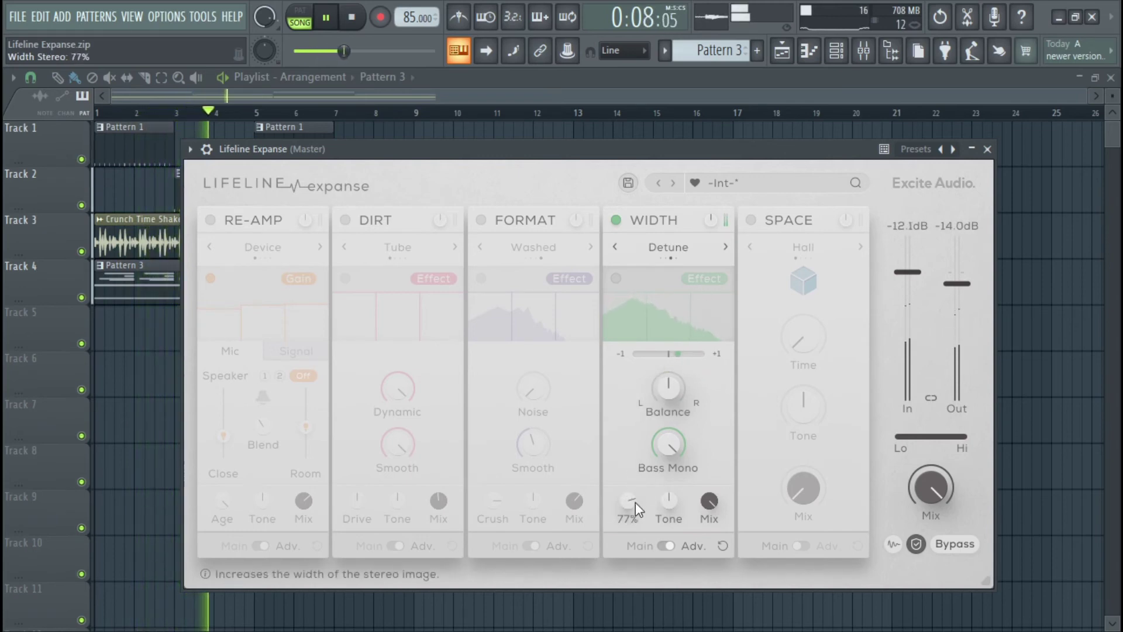
drag(674, 445, 661, 615)
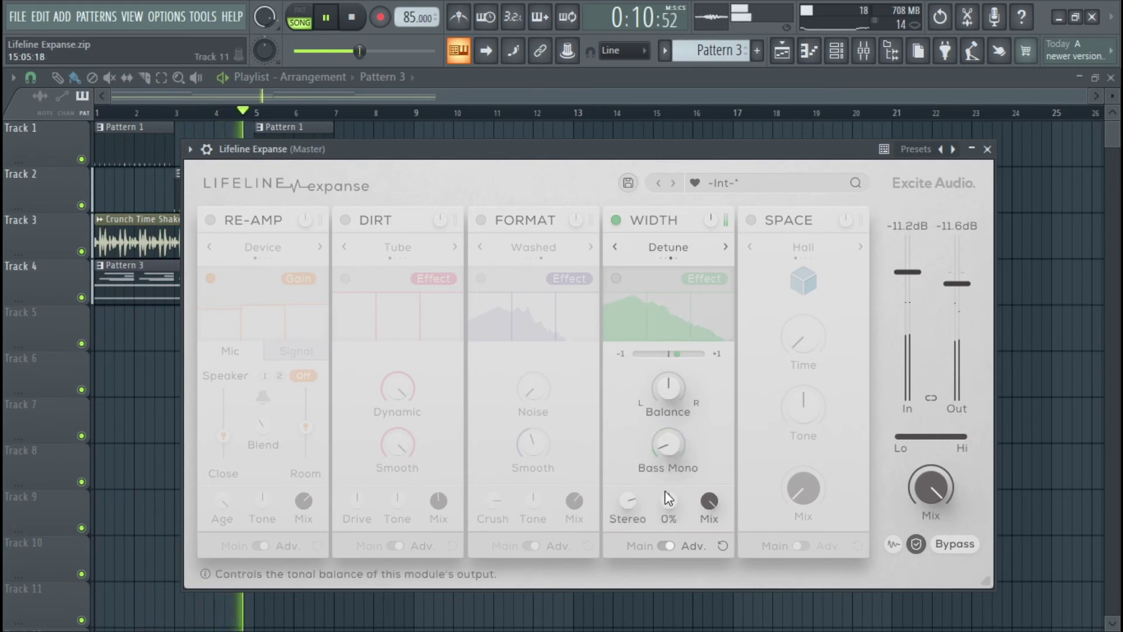
Audition Width's Haas mode and switch the module to Mid/Side
click(726, 247)
click(726, 247)
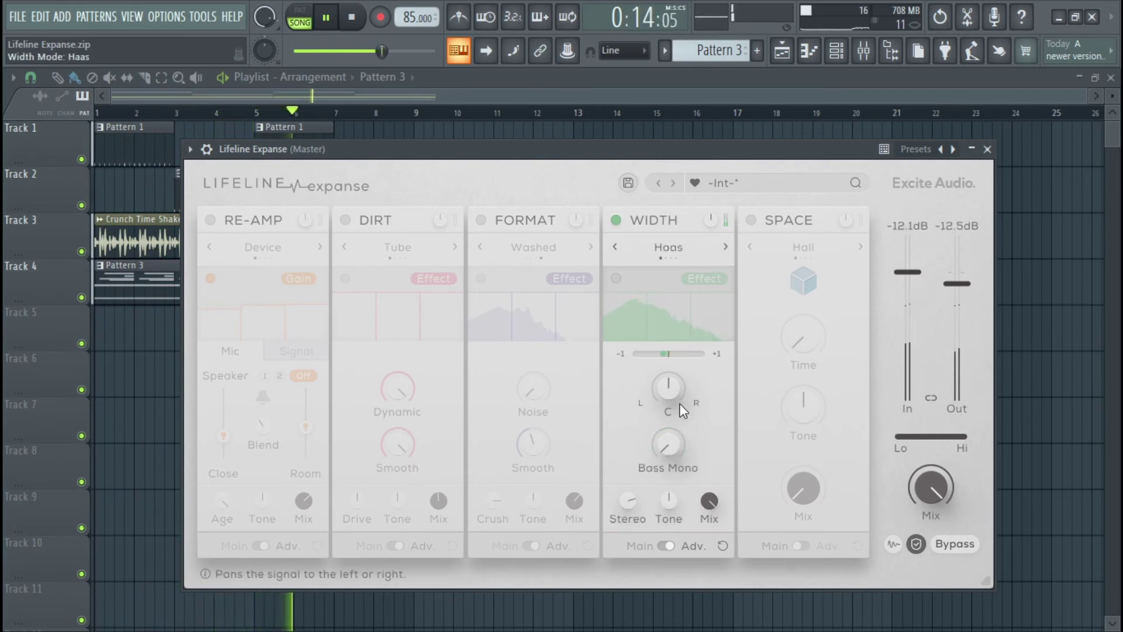
click(725, 247)
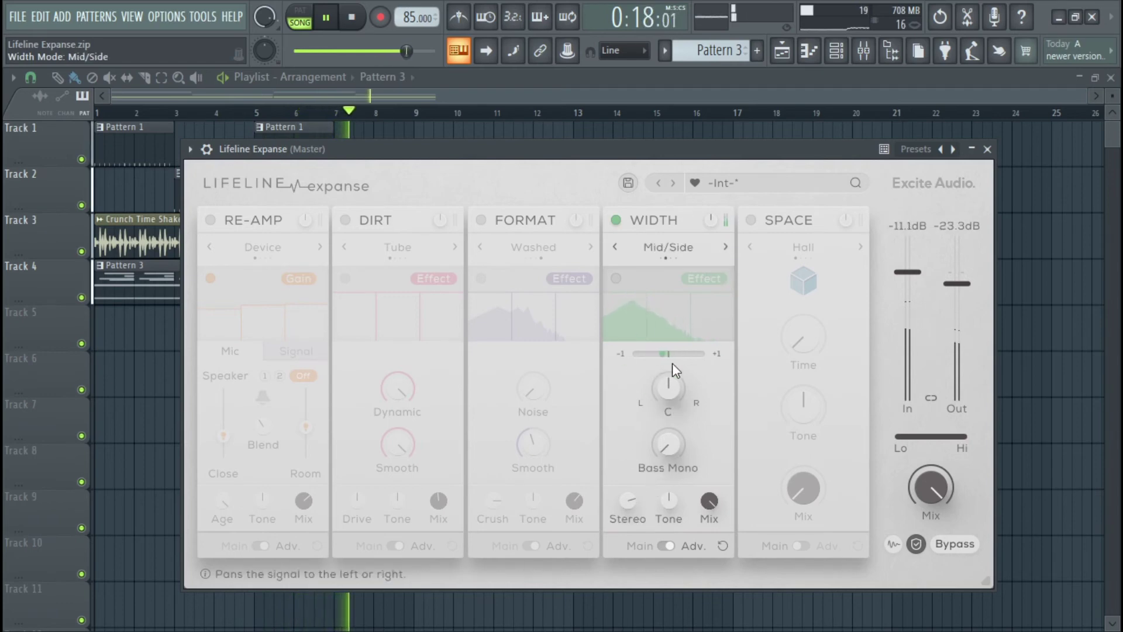
Raise Width's Stereo to 100% and bring Bass Mono up through 33 Hz to 320 Hz
drag(646, 520, 648, 462)
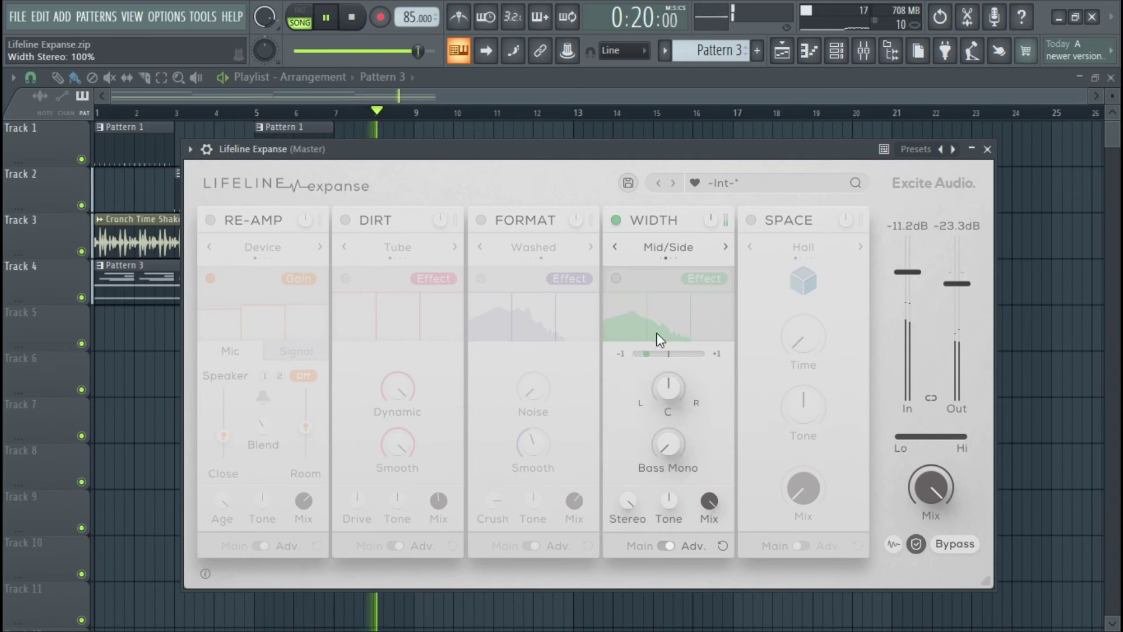
drag(666, 449, 683, 397)
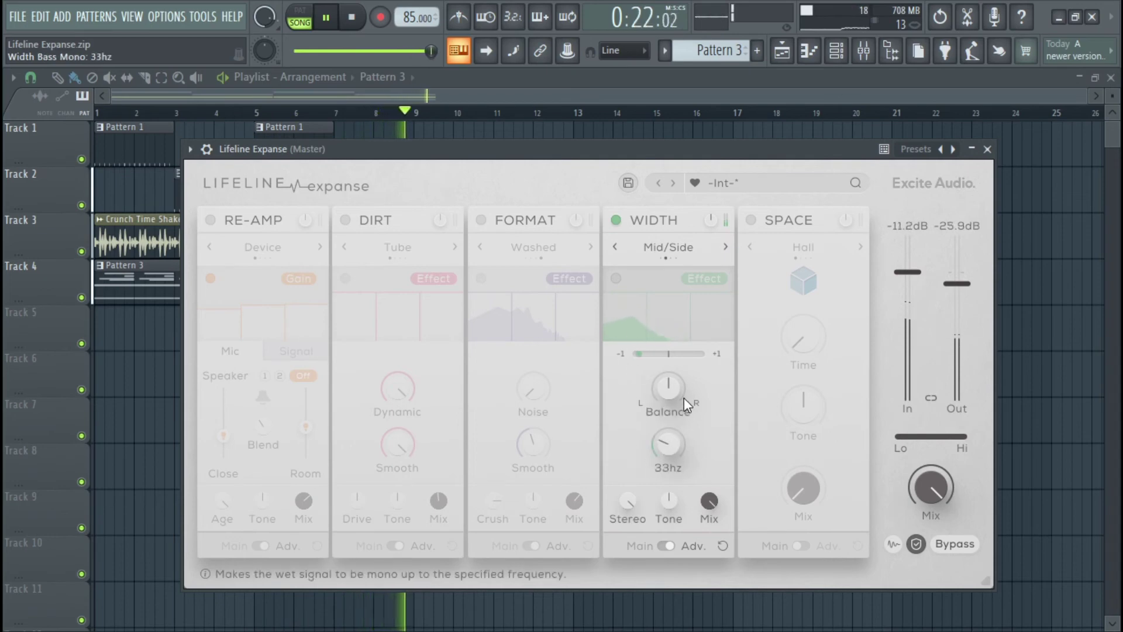
drag(676, 469, 717, 303)
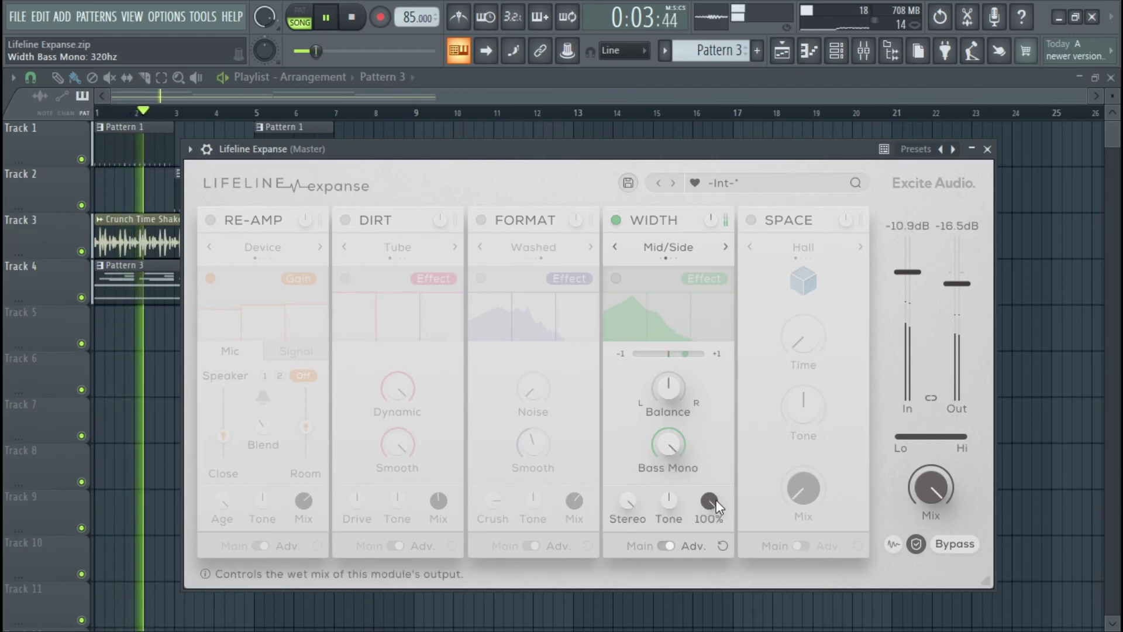
Lower Width's Mix to 48% and on to 18%, comparing each setting with the module bypassed
drag(713, 500, 704, 605)
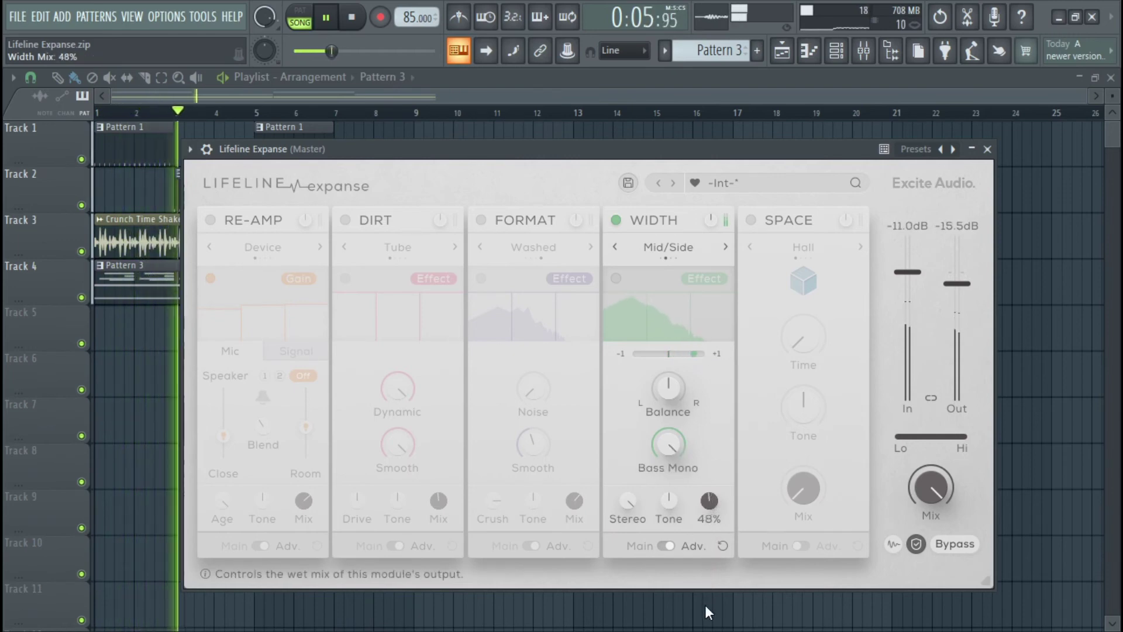
click(616, 221)
click(617, 221)
drag(714, 498, 712, 543)
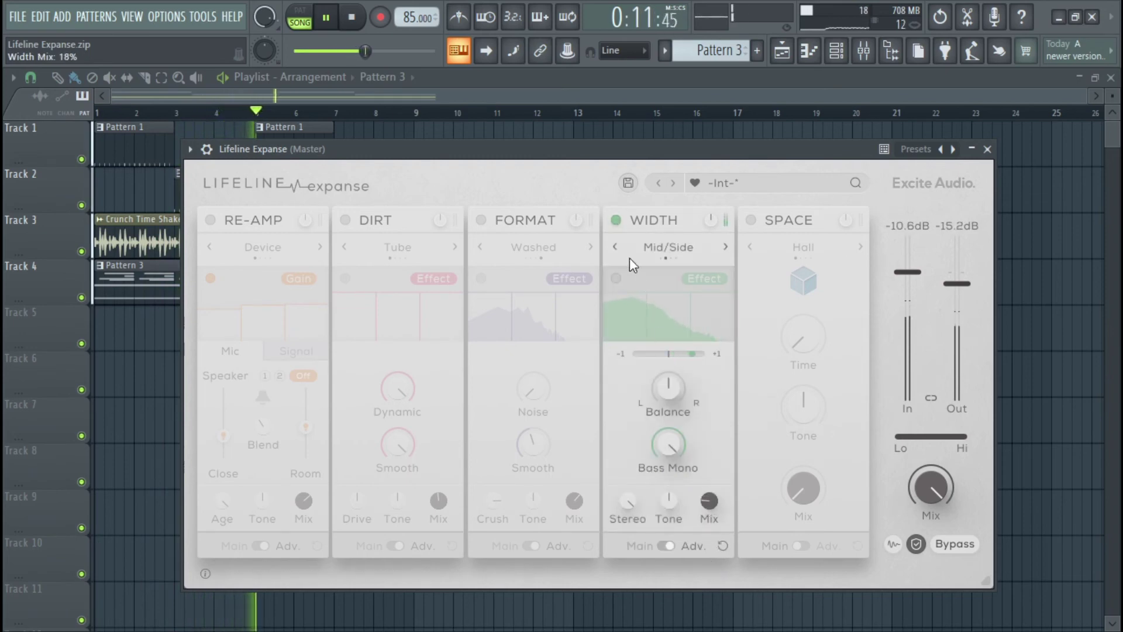
click(616, 220)
click(617, 221)
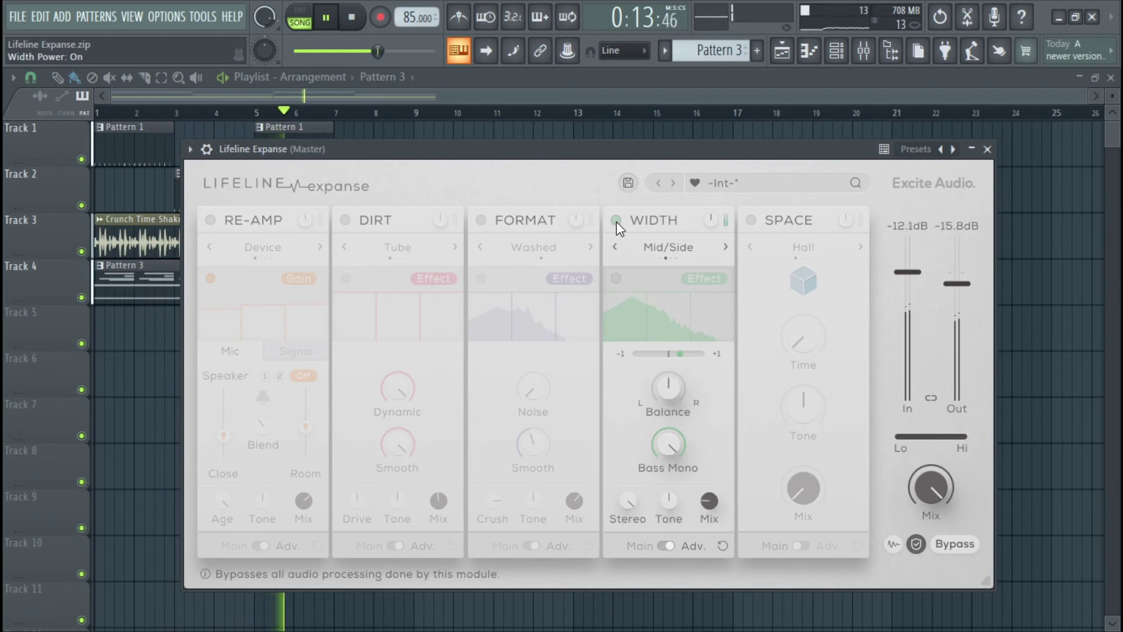
Stop playback, switch Width to Detune mode and turn the module off
click(617, 220)
click(352, 17)
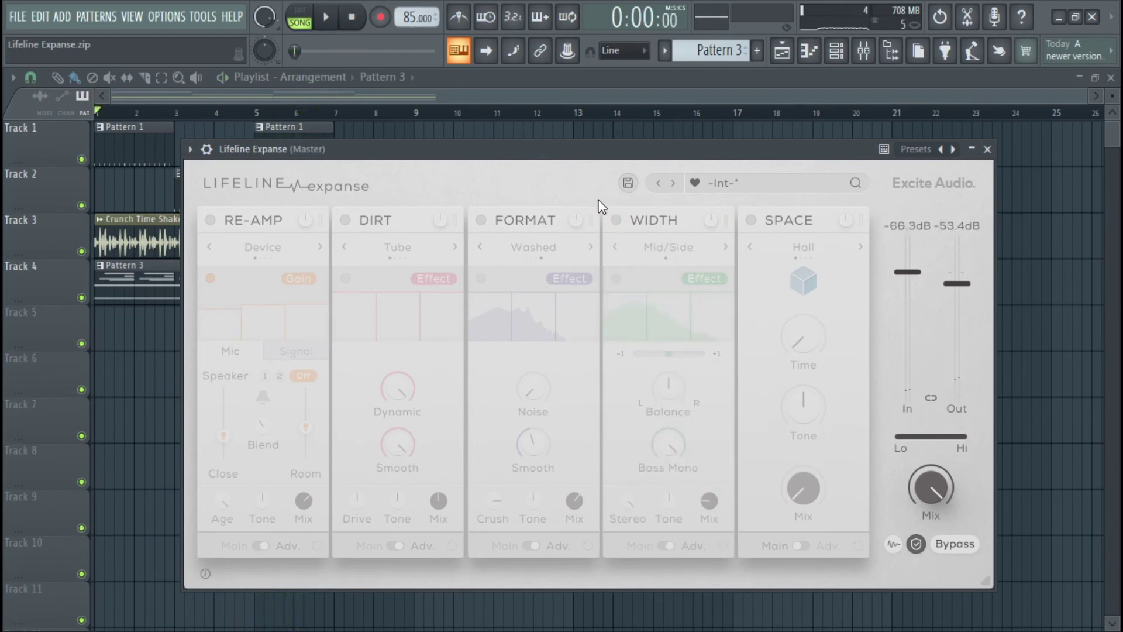
click(617, 220)
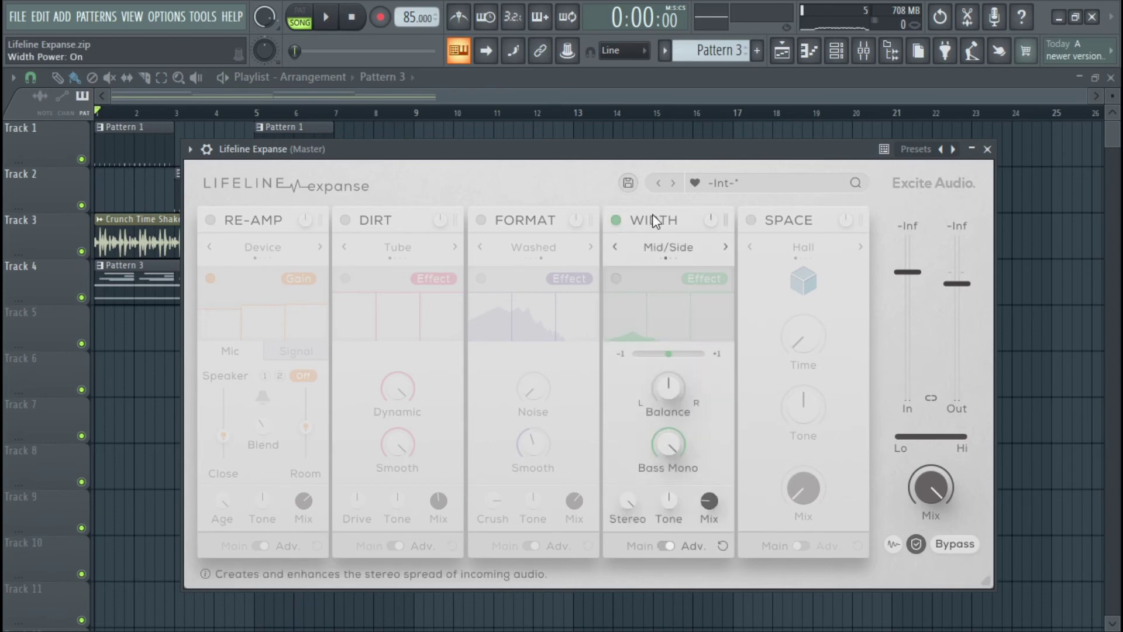
click(726, 245)
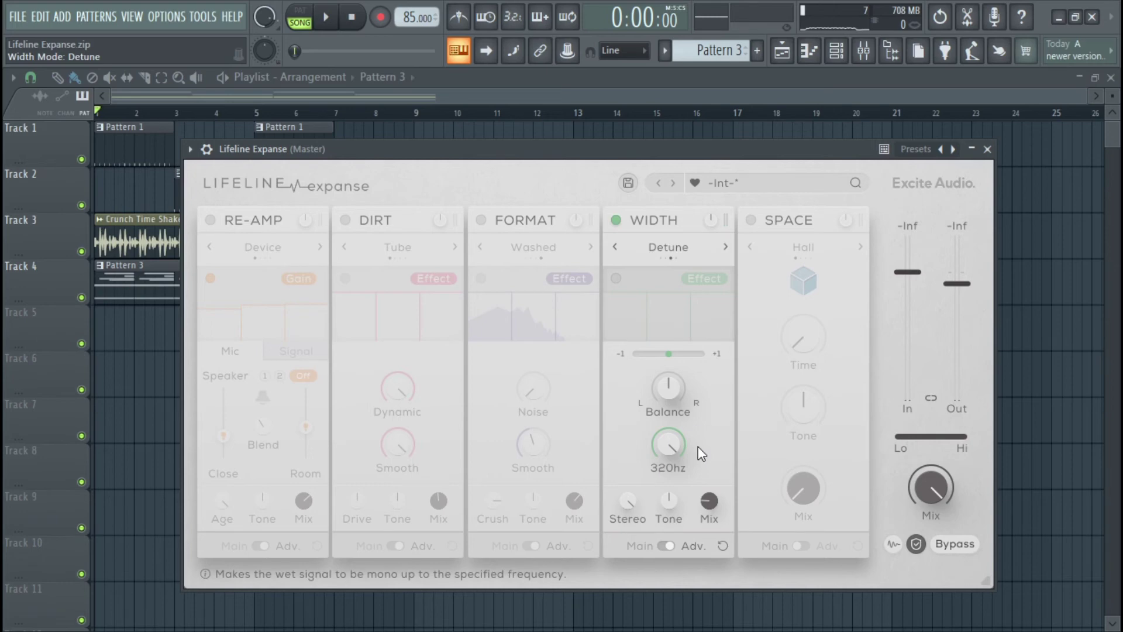
click(616, 220)
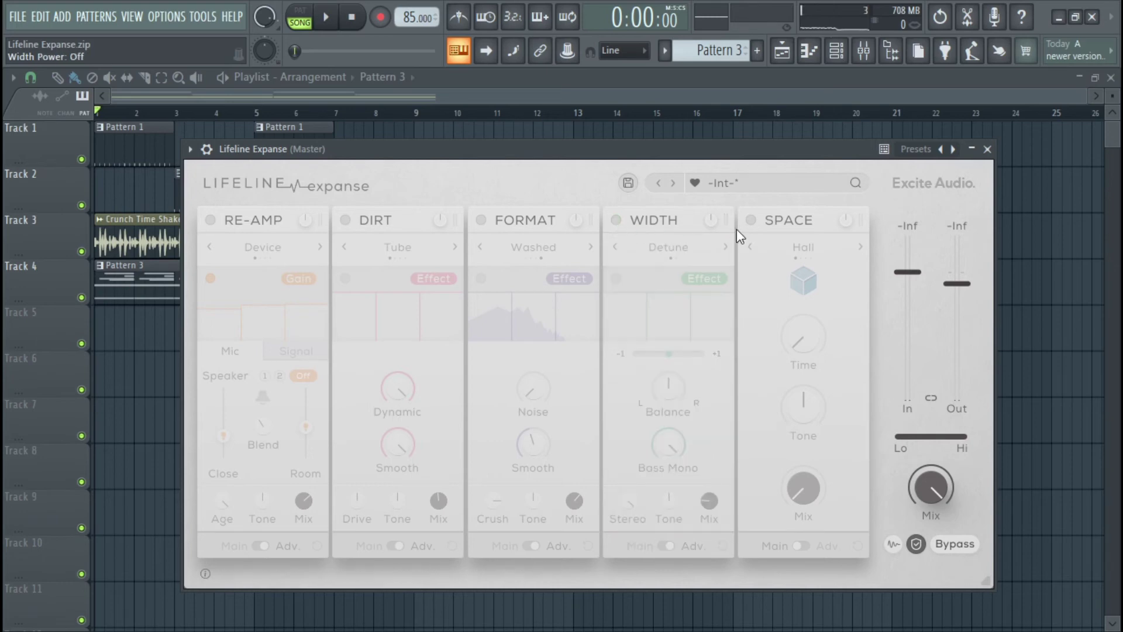
Turn on Space, place it between Dirt and Format, and cycle through its modes back to Hall
click(751, 220)
drag(750, 220, 481, 216)
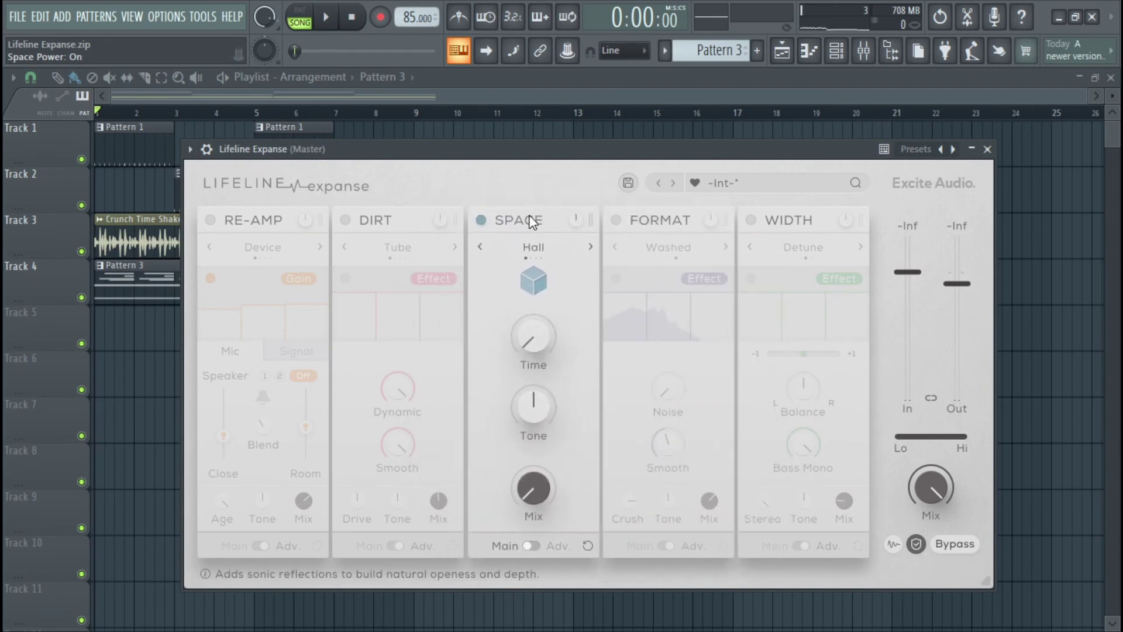
click(591, 247)
click(480, 247)
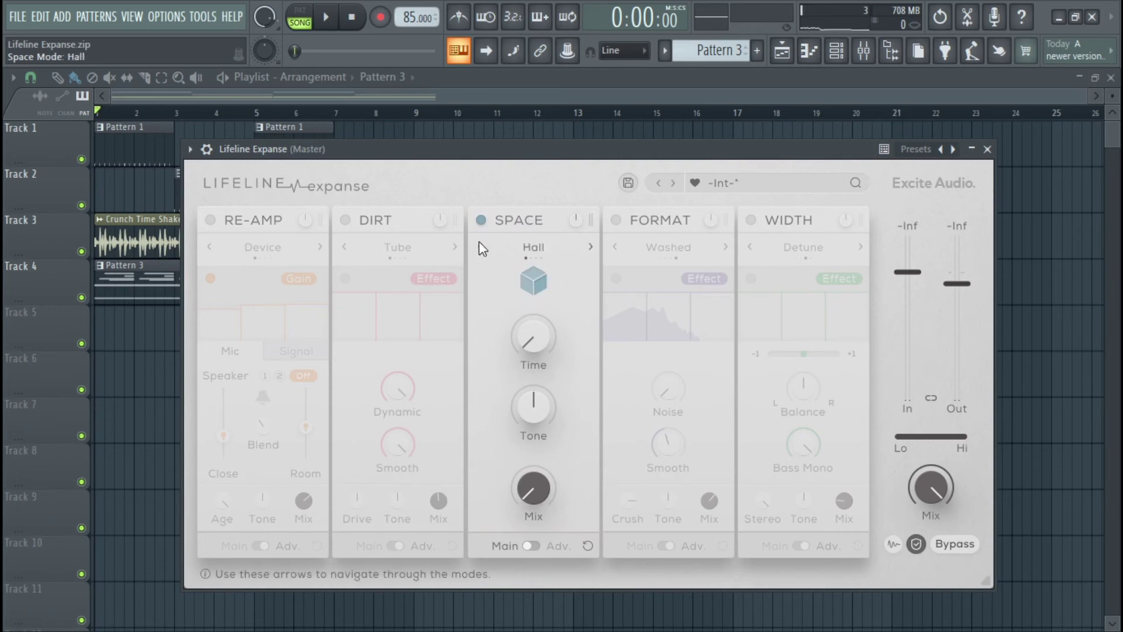
click(591, 246)
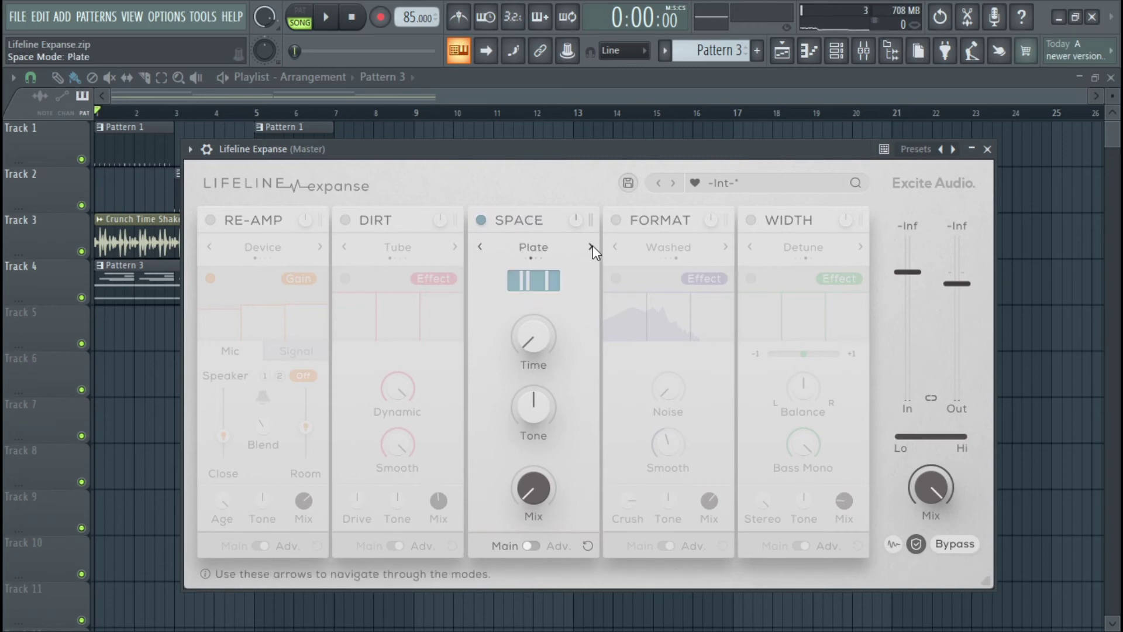
click(592, 246)
click(591, 246)
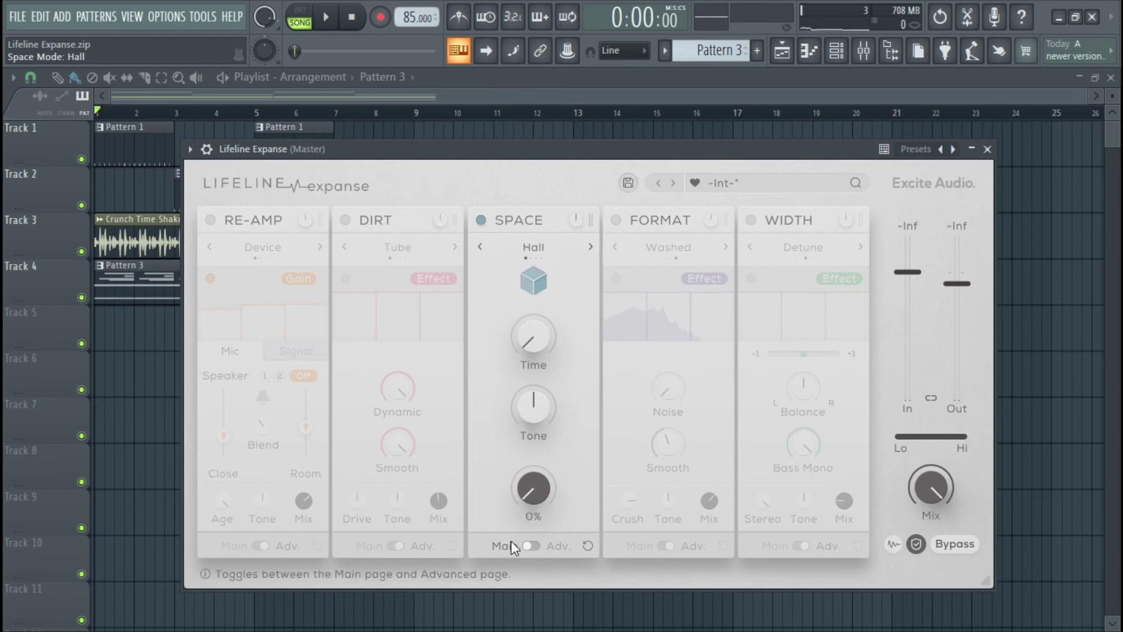
Set Space's Mix to 100% and its Time to 1.05 s in Hall mode with playback running
drag(530, 409, 595, 417)
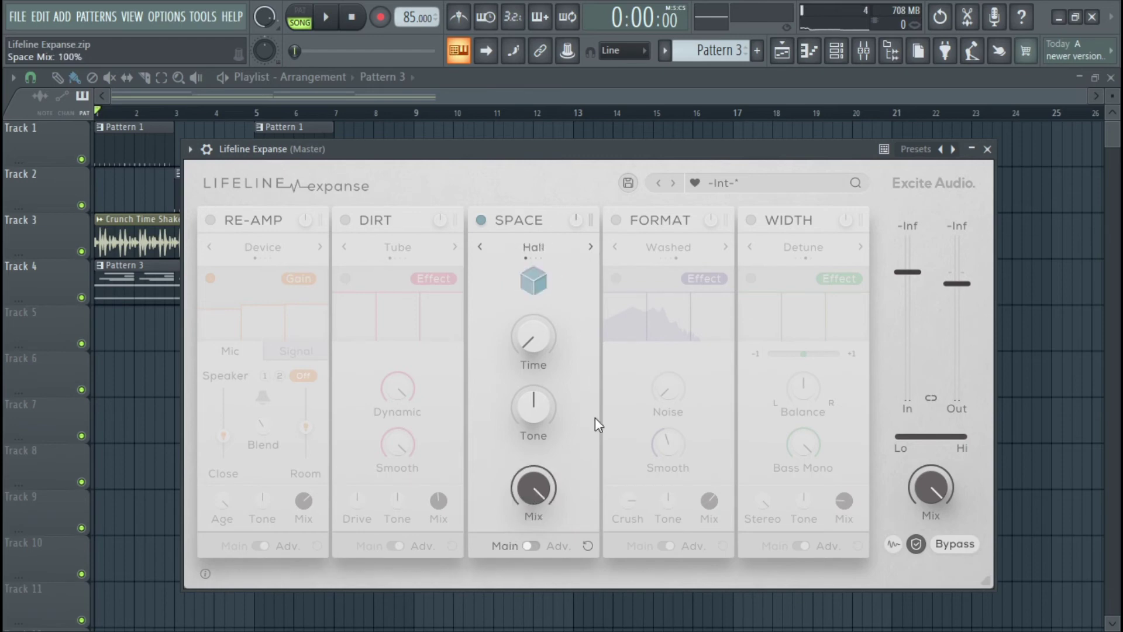
click(332, 18)
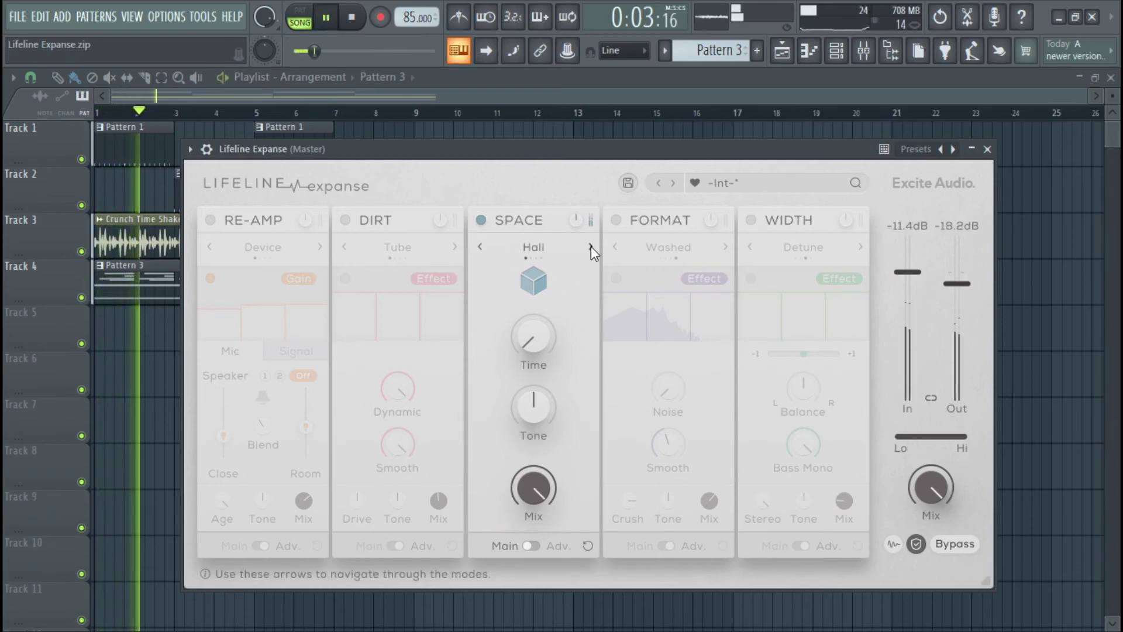
drag(541, 347, 538, 318)
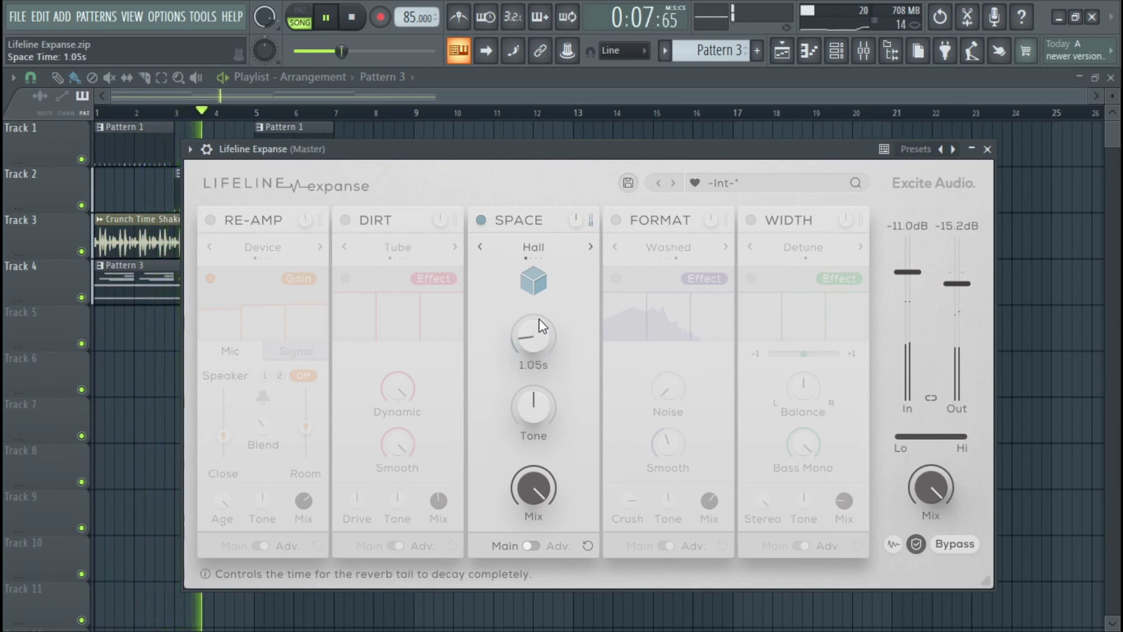
Audition Space's Plate, Spring and Slap modes, and raise Time to 48 ms in Slap mode
click(590, 246)
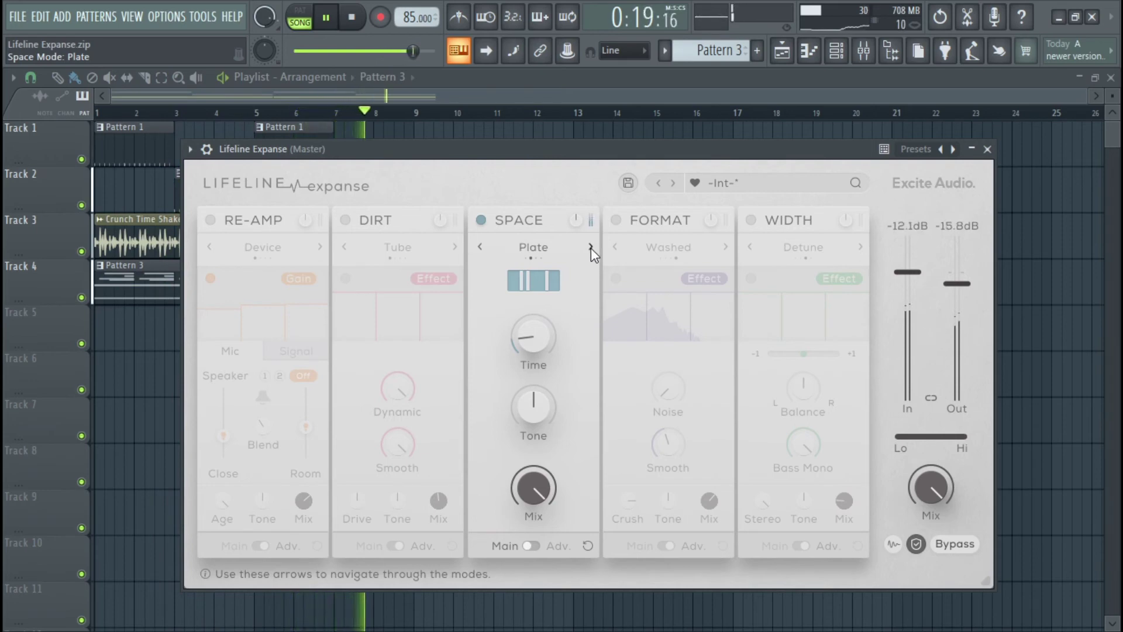
click(591, 248)
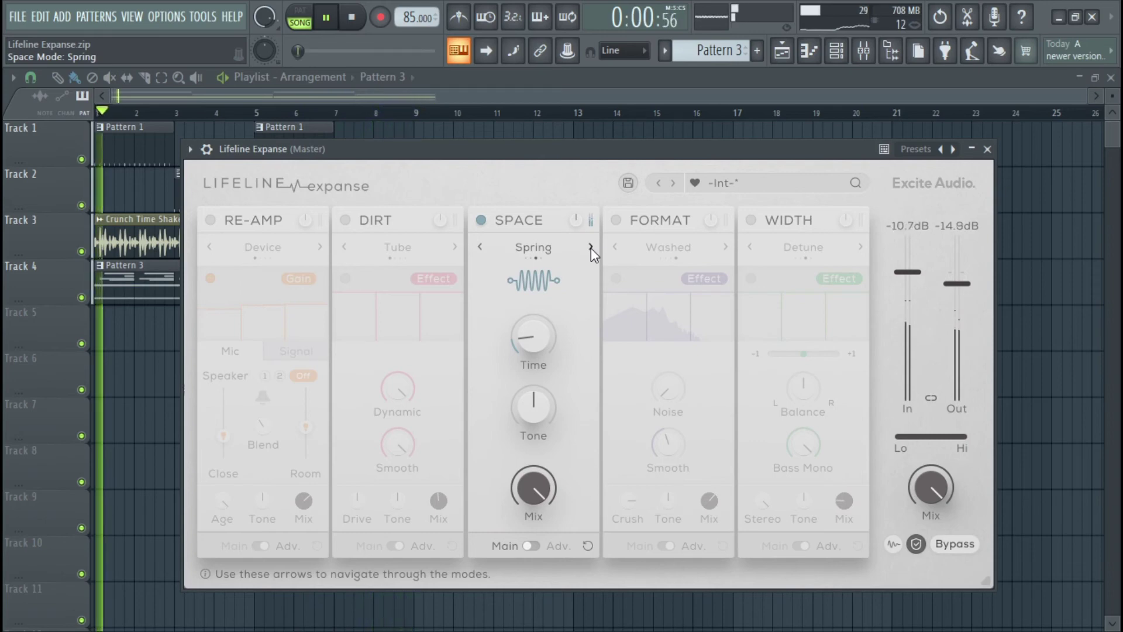
click(591, 248)
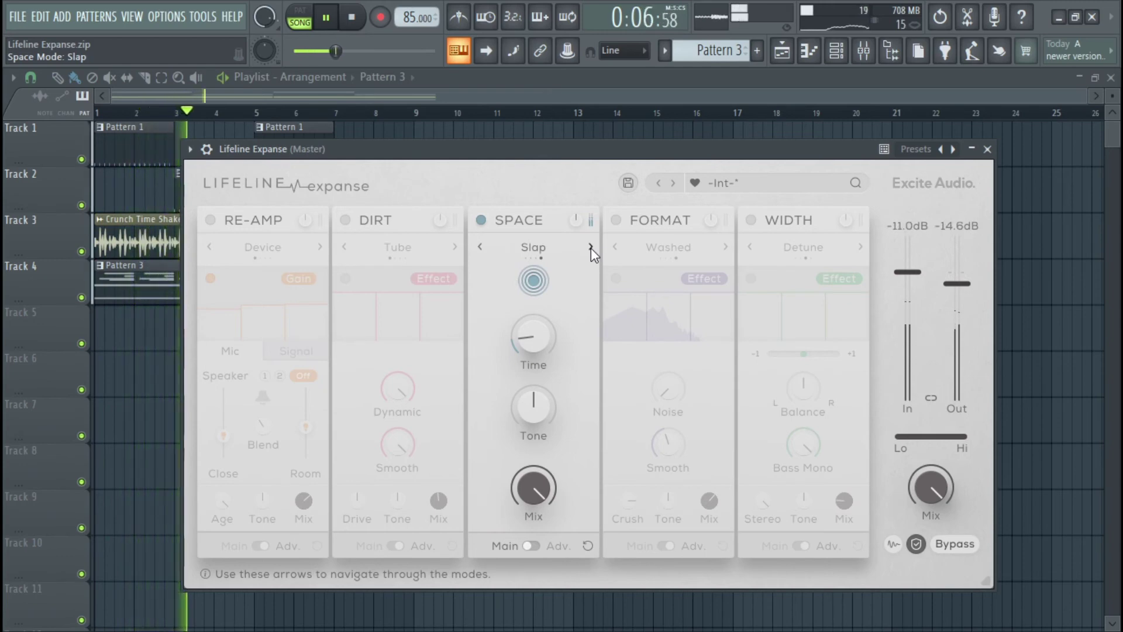
mouse_move(546, 321)
mouse_down()
mouse_move(536, 341)
mouse_move(557, 276)
mouse_move(545, 333)
mouse_up()
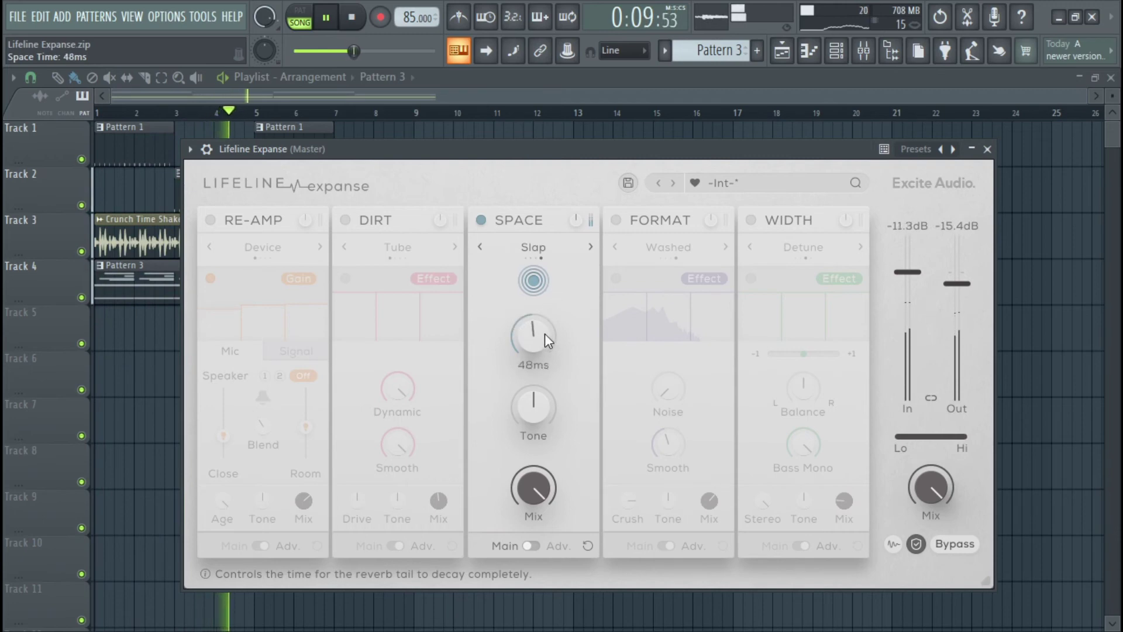
Audition Hall, Plate and Spring modes with the raised Time, and stop playback with Spring selected
click(588, 243)
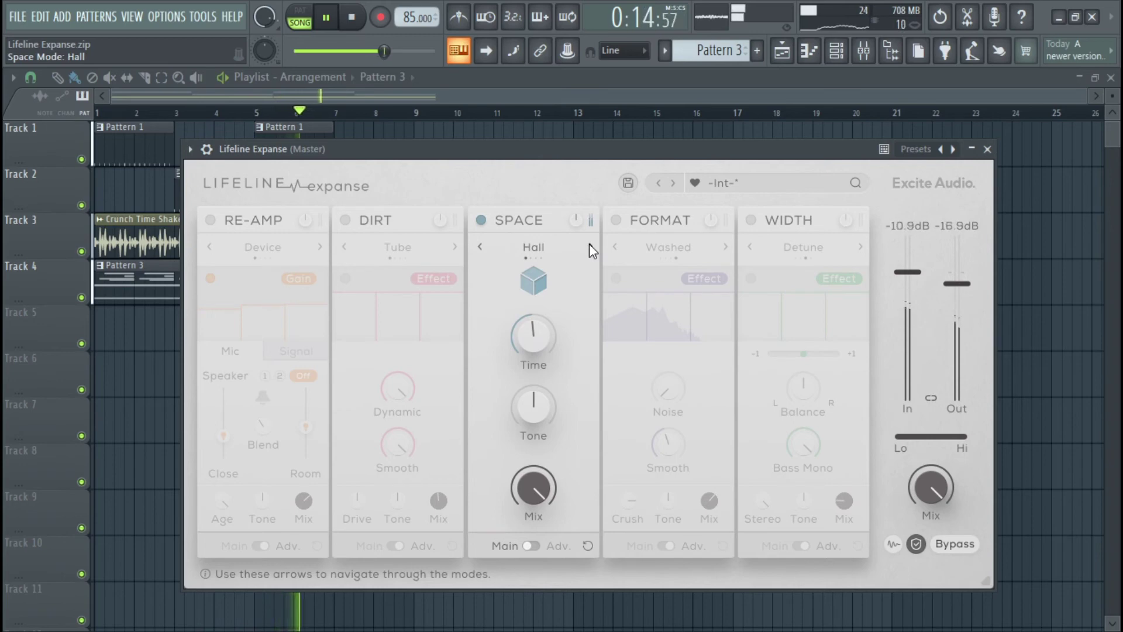
click(588, 243)
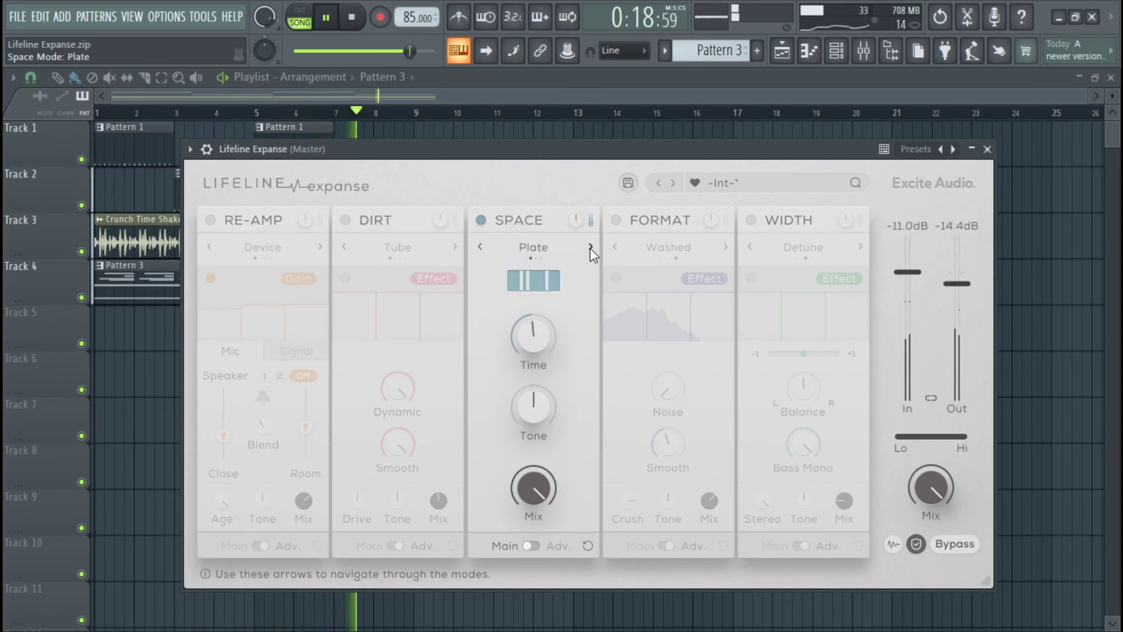
click(590, 247)
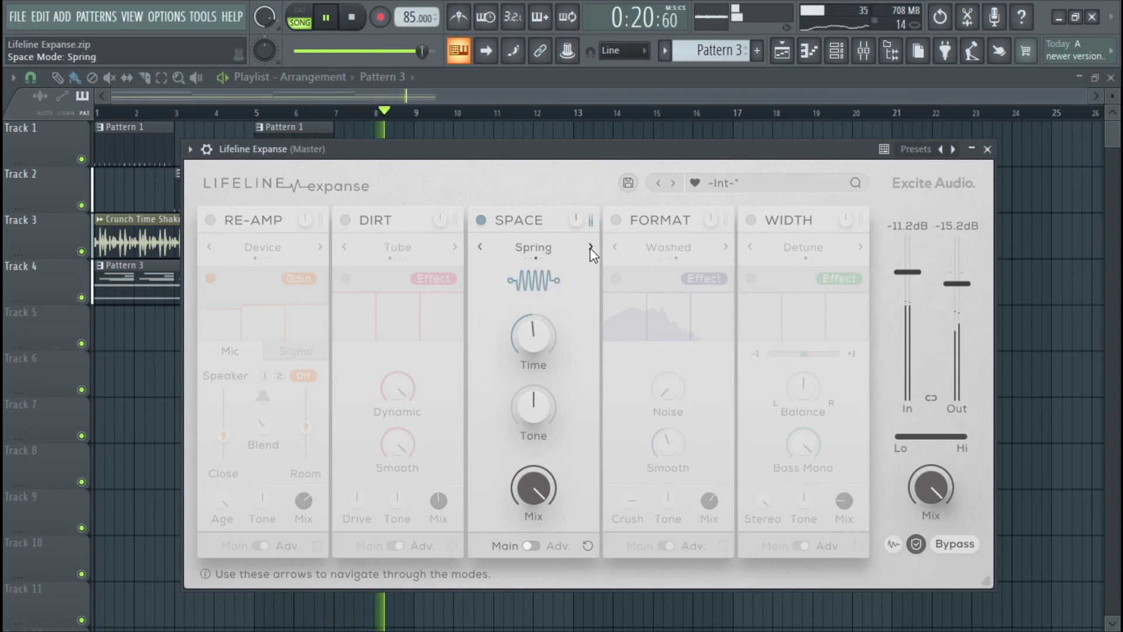
click(353, 19)
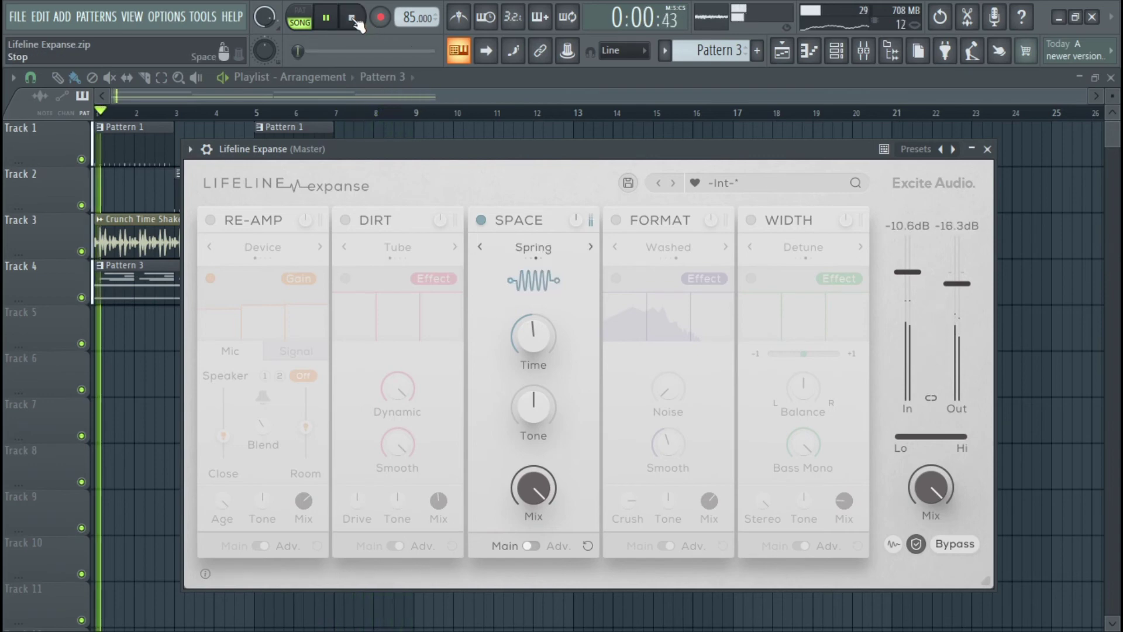
Open Space's advanced page, try out the Predelay control and raise Size above its midpoint
click(537, 544)
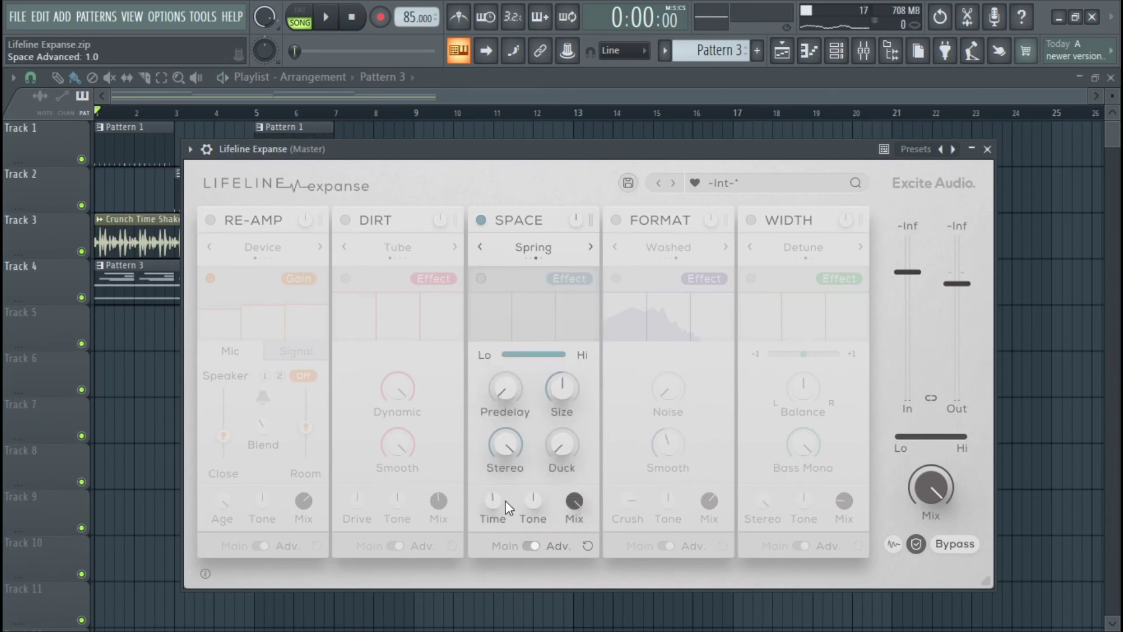
mouse_move(507, 447)
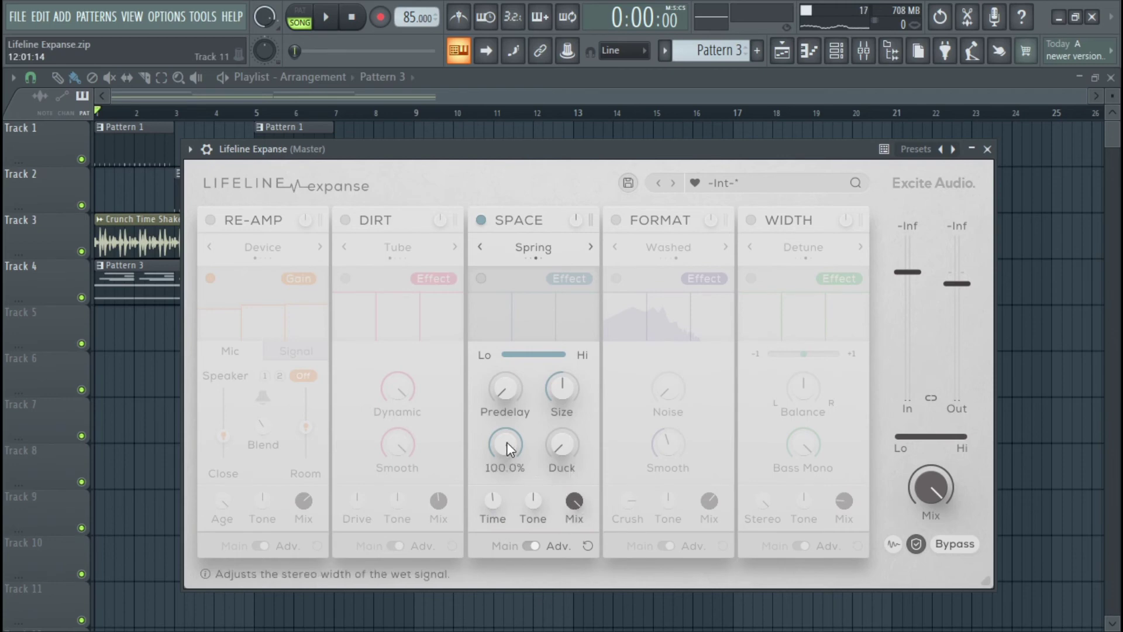
mouse_move(507, 398)
drag(508, 374, 508, 401)
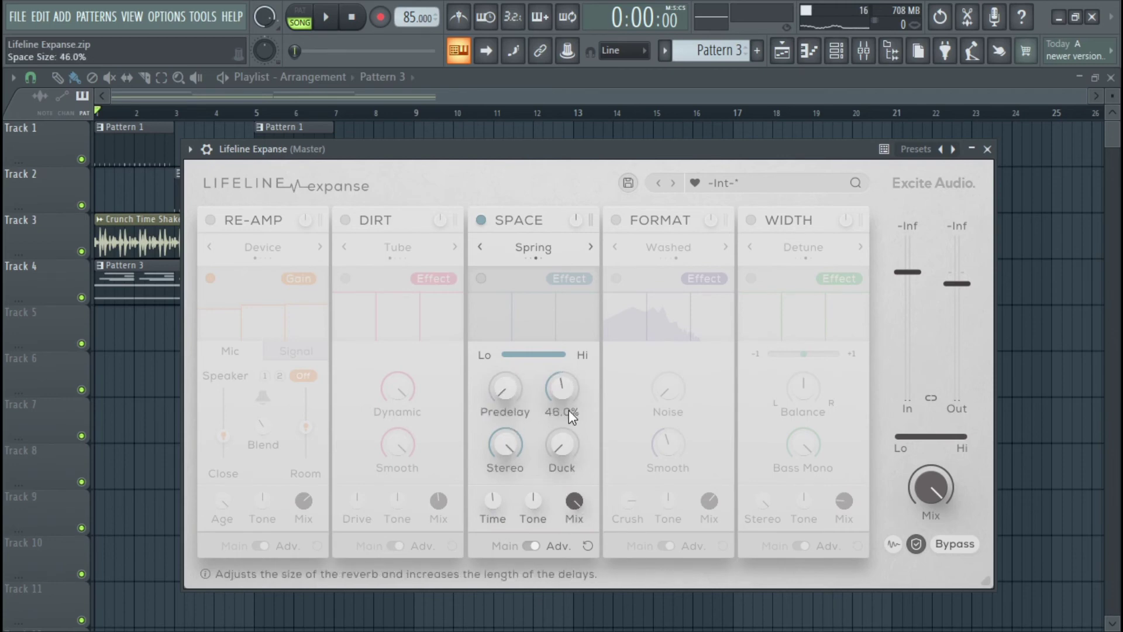
drag(570, 364, 574, 345)
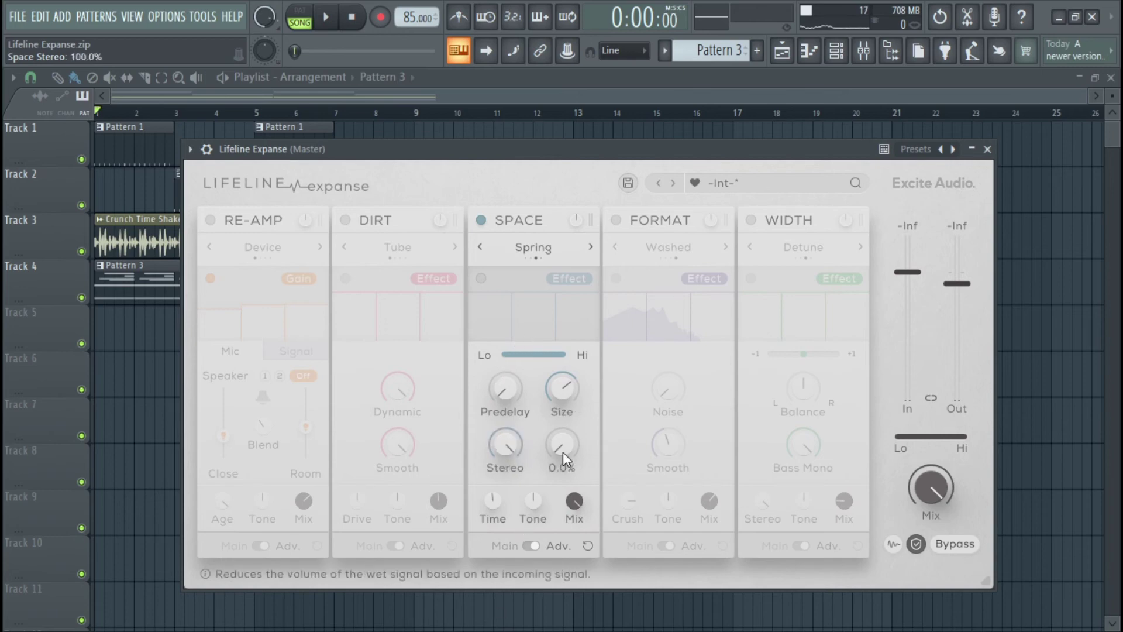
Set Space's Duck to 27% and switch the module to Hall mode
drag(566, 452, 576, 451)
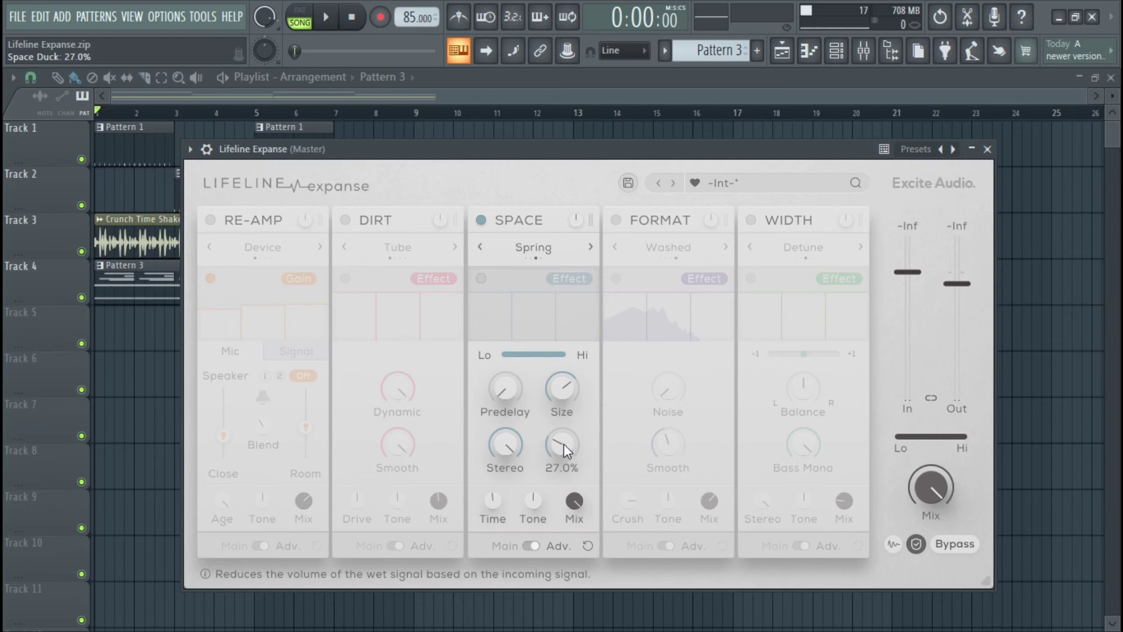
click(591, 247)
click(591, 247)
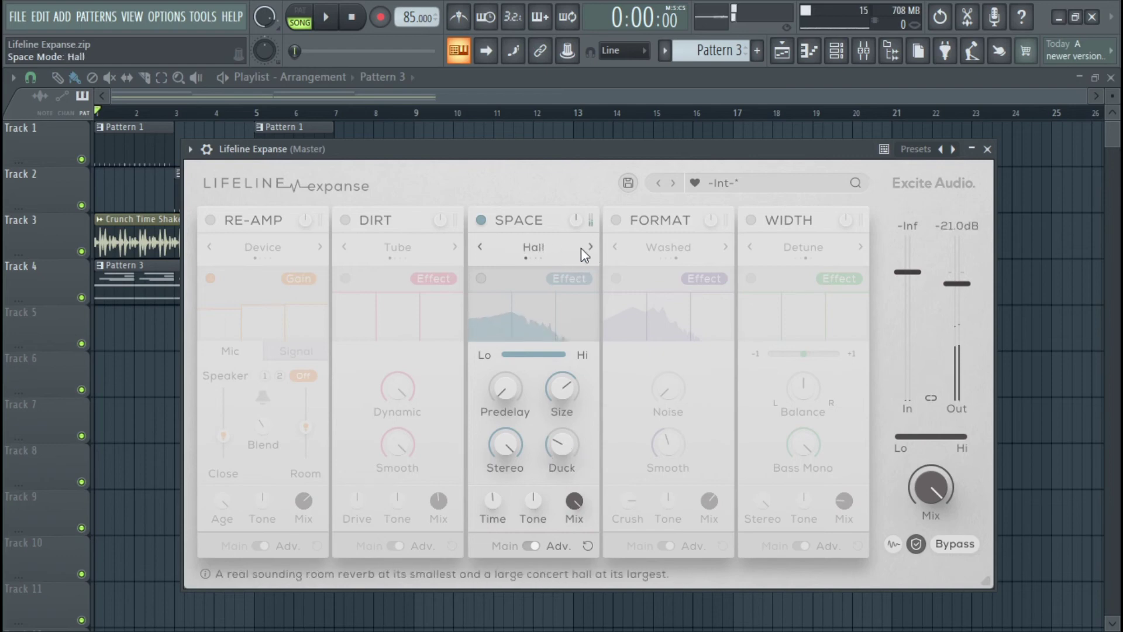
Play the song through Space's Hall mode and set Time to 1.05 s, Duck to 0%, Predelay to 10 ms and Size to 50%
click(329, 23)
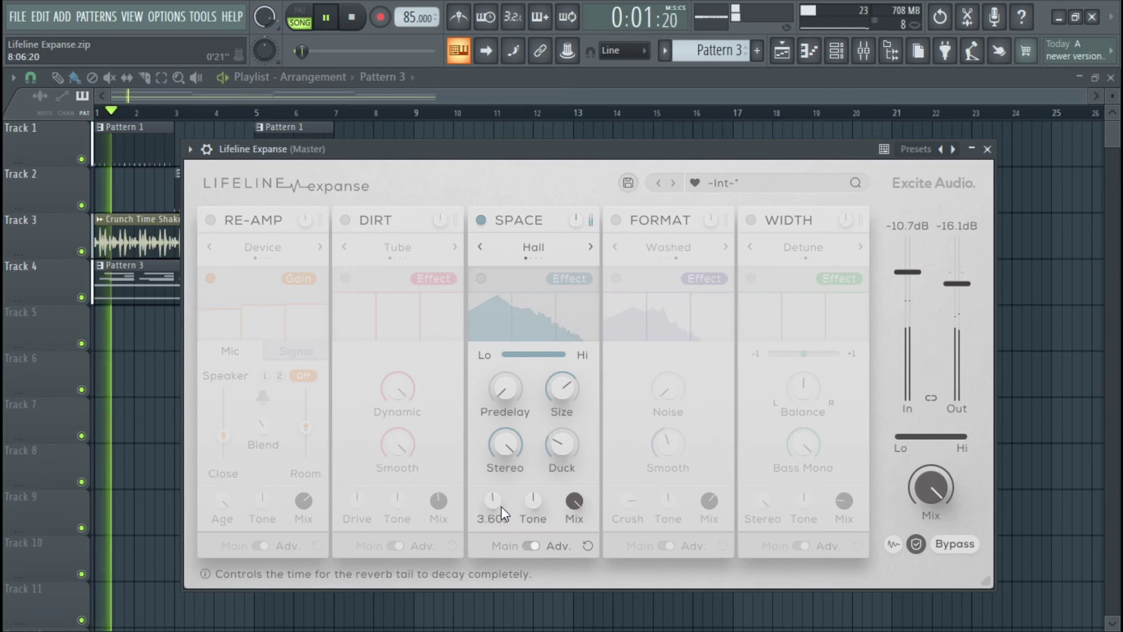
drag(492, 527, 491, 570)
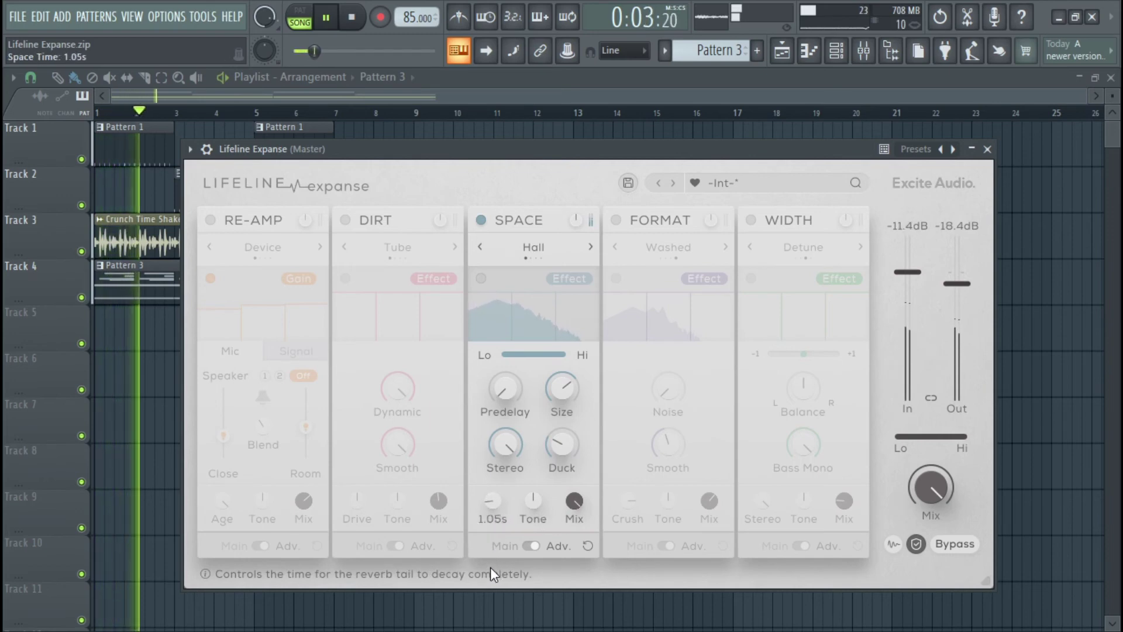
drag(564, 438, 535, 479)
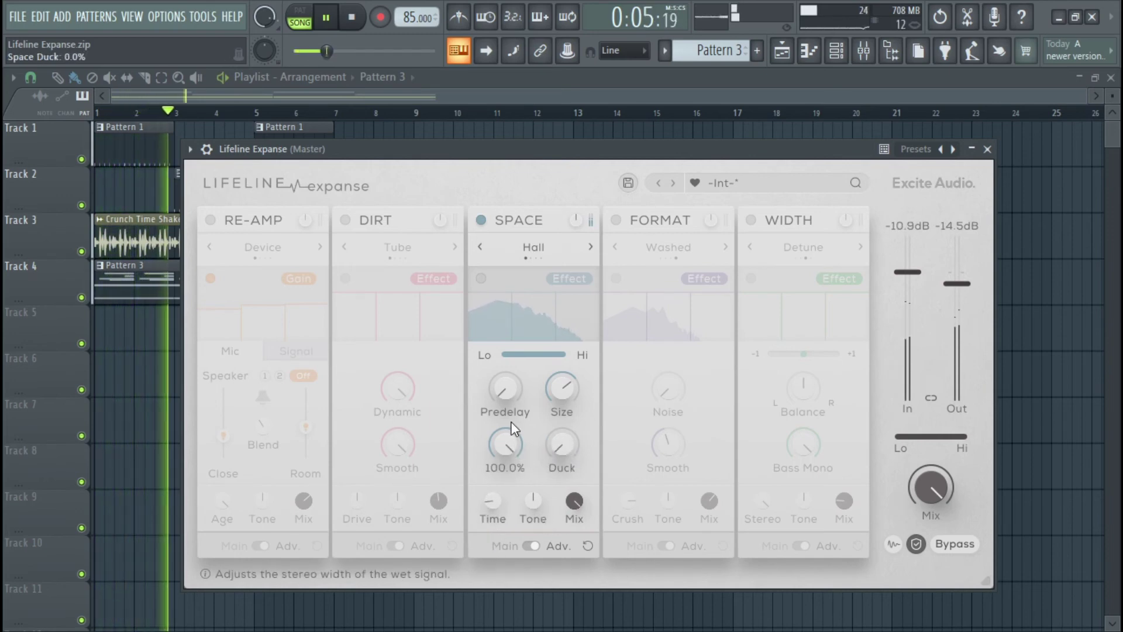
drag(506, 394, 563, 392)
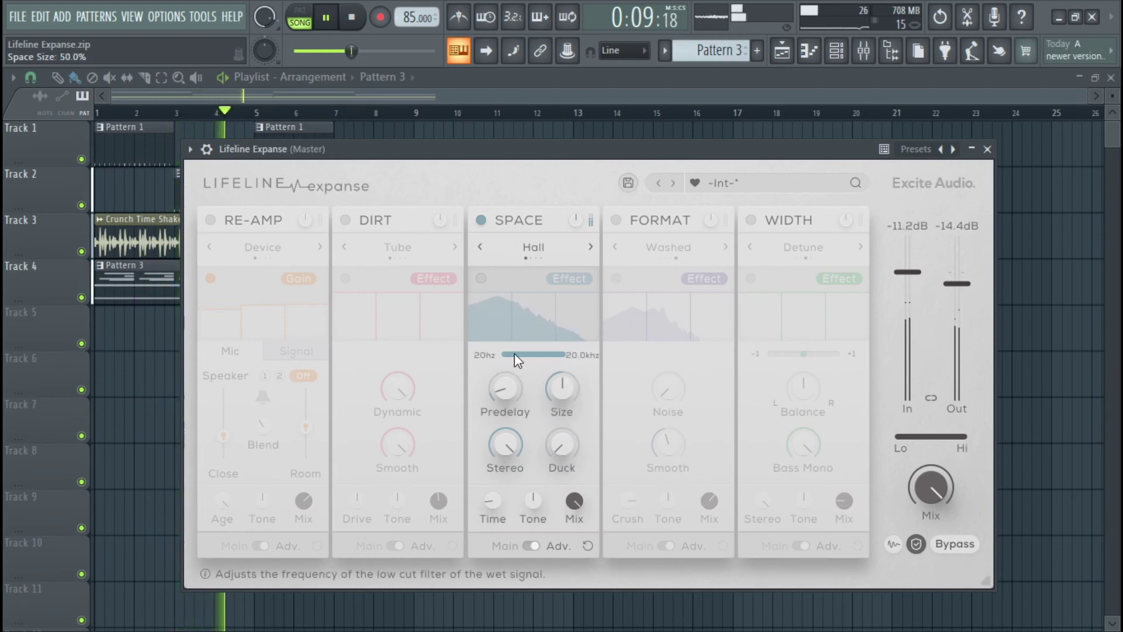
Raise the Hall reverb's low cut to 264 Hz, and set Duck to 100% and Mix to 51%
drag(506, 354, 525, 356)
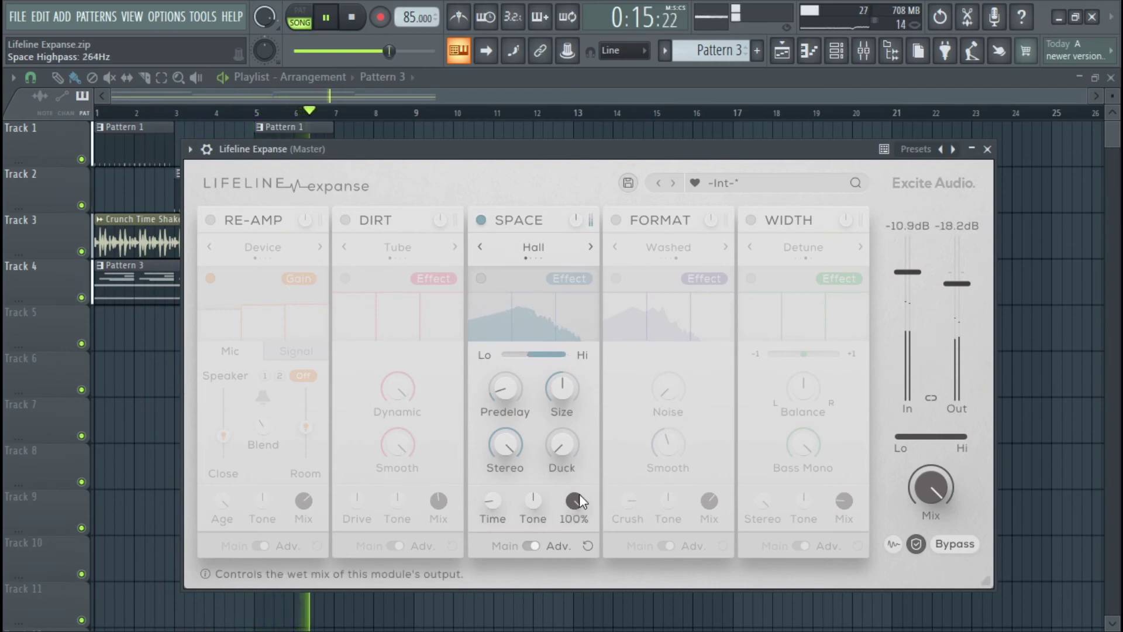
drag(563, 449, 581, 413)
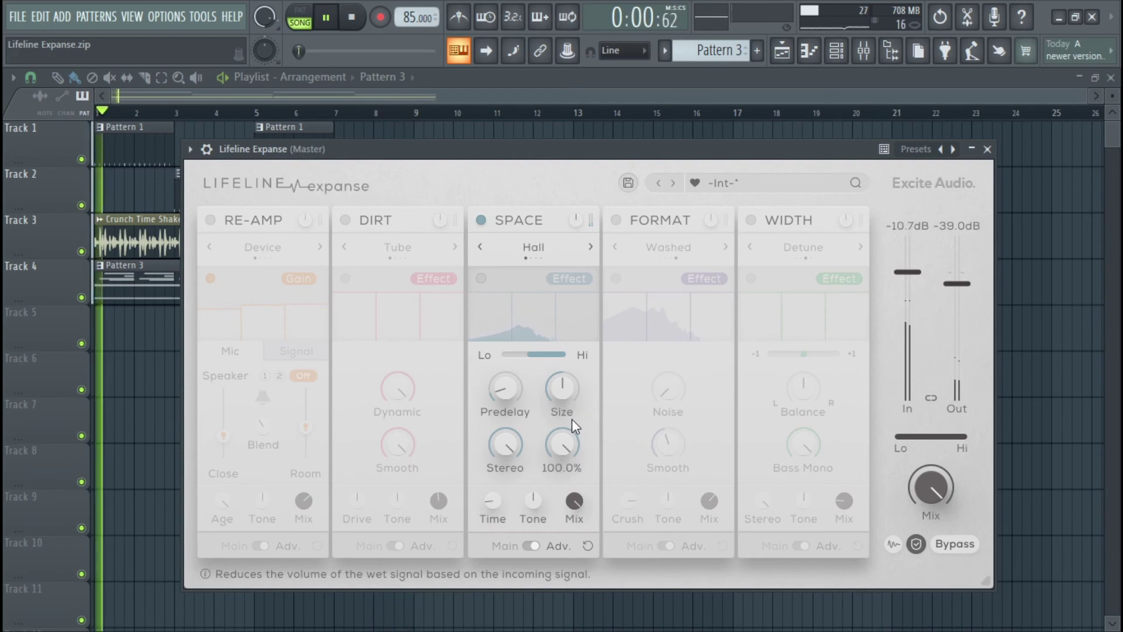
mouse_move(573, 501)
mouse_down()
mouse_move(575, 526)
mouse_move(565, 478)
mouse_move(579, 504)
mouse_up()
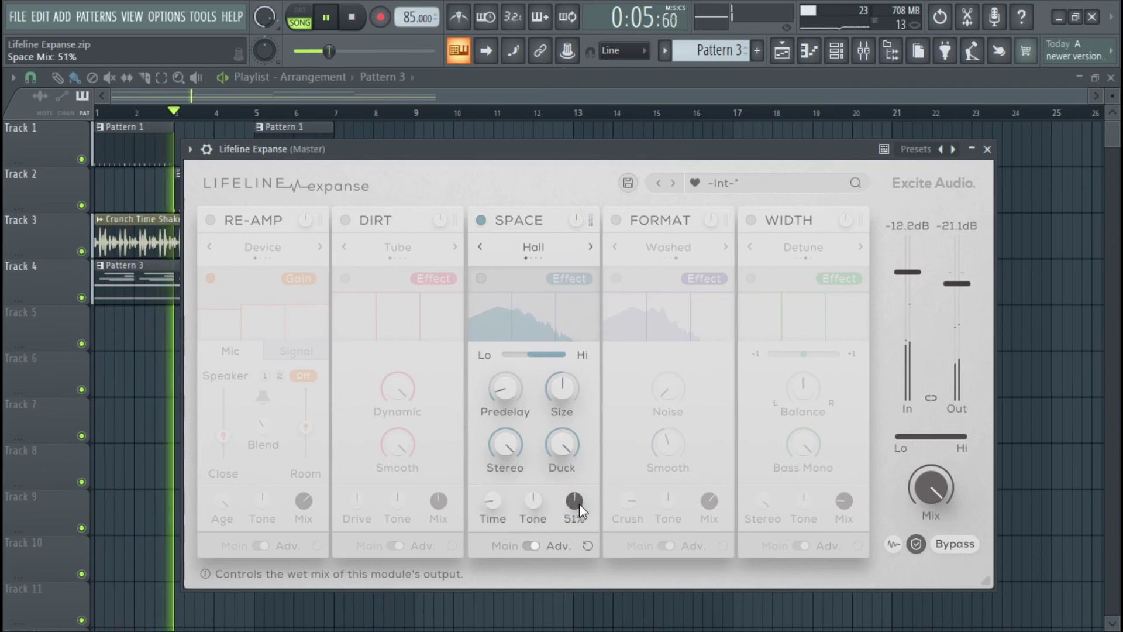
Compare the sound with Space bypassed and active, and raise the module's output gain to balance the level
click(481, 220)
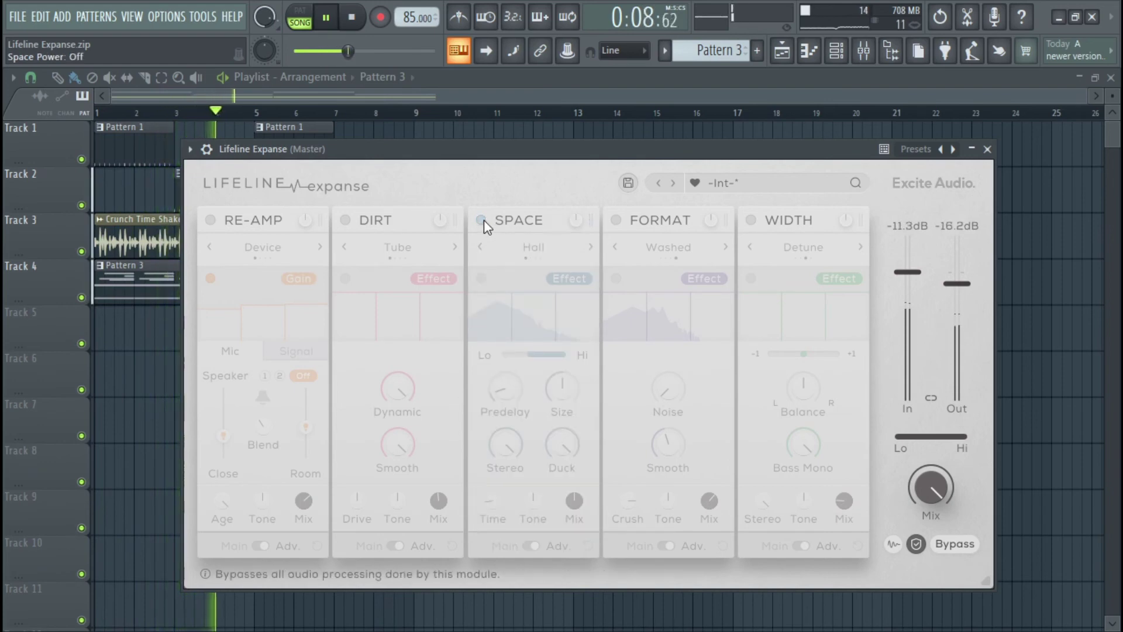
click(481, 220)
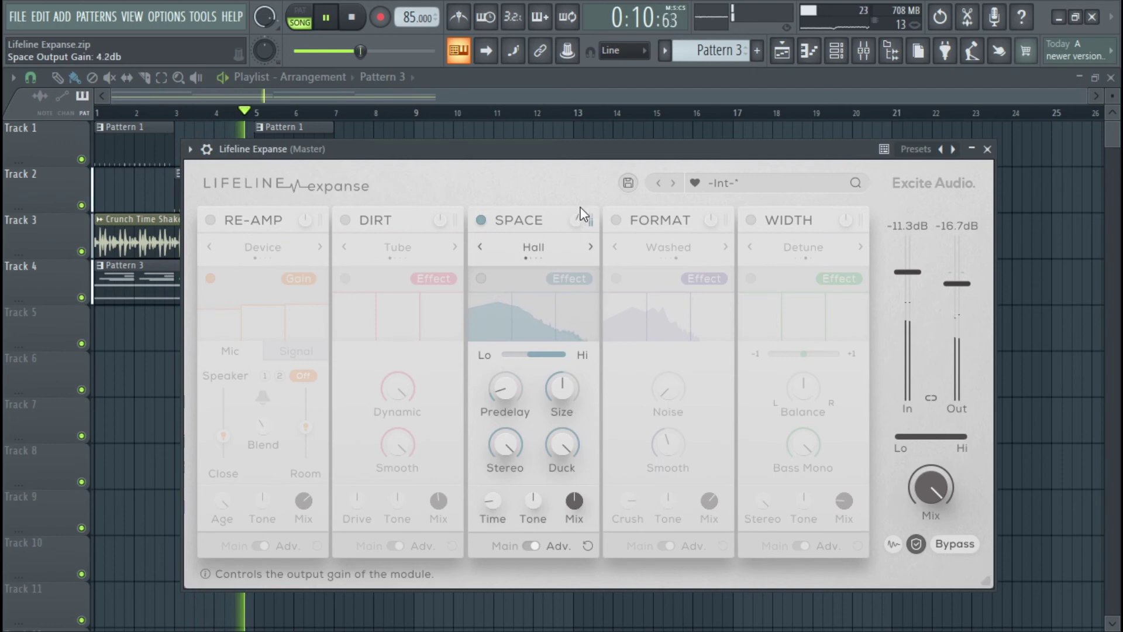
click(481, 220)
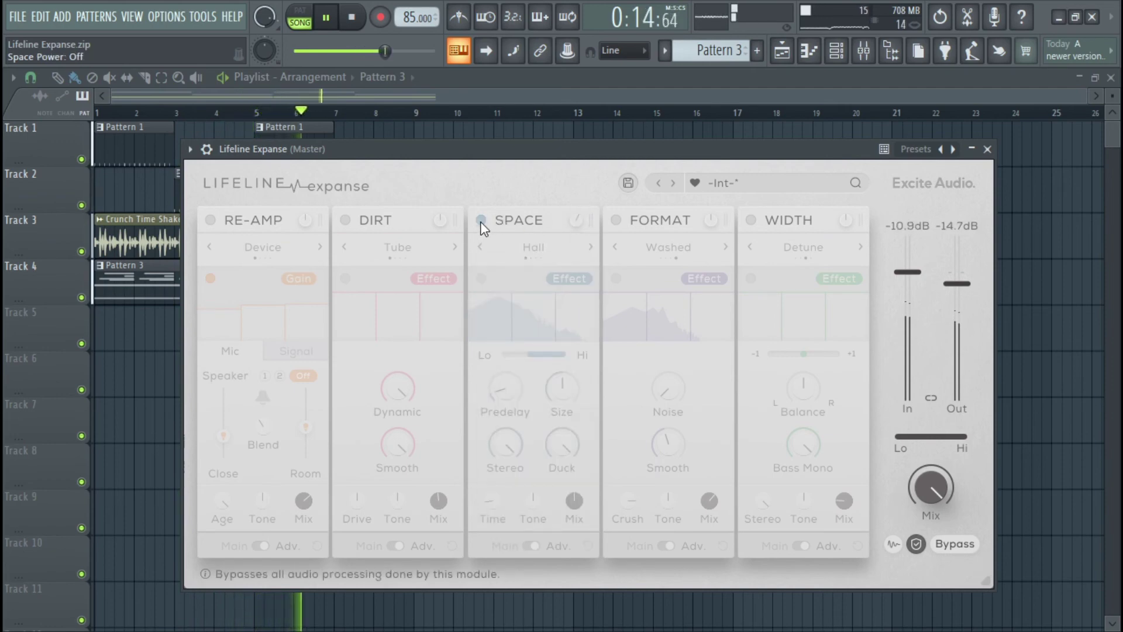
click(481, 220)
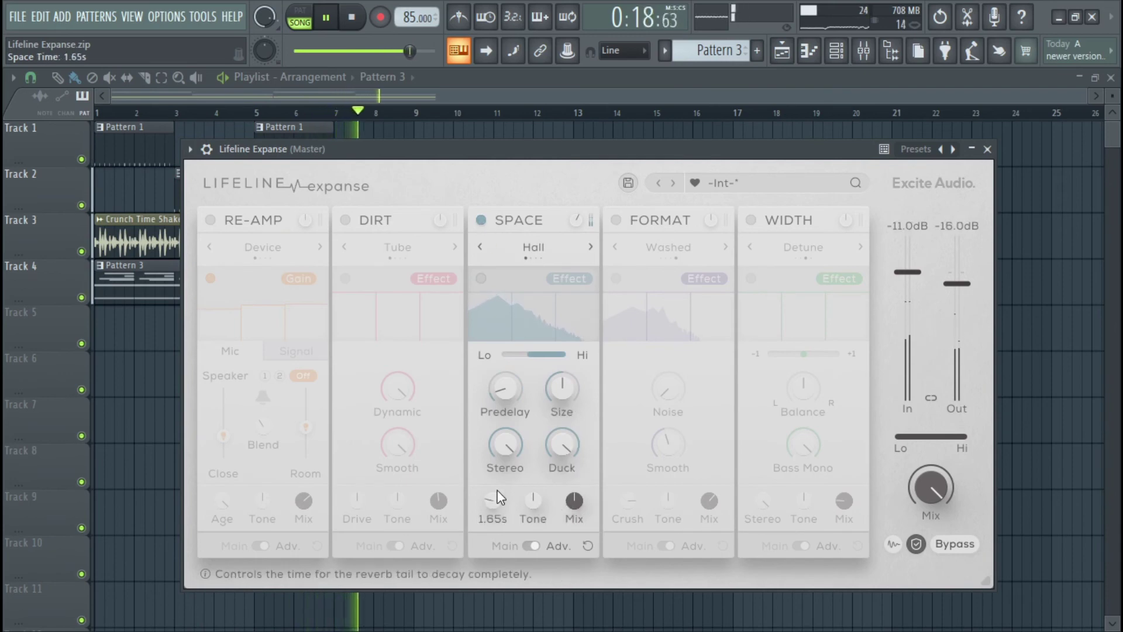
Refine the Hall reverb with Time at 1.35 s and Duck at 77%, trying the full Size range and settling on 33%
drag(498, 496, 496, 504)
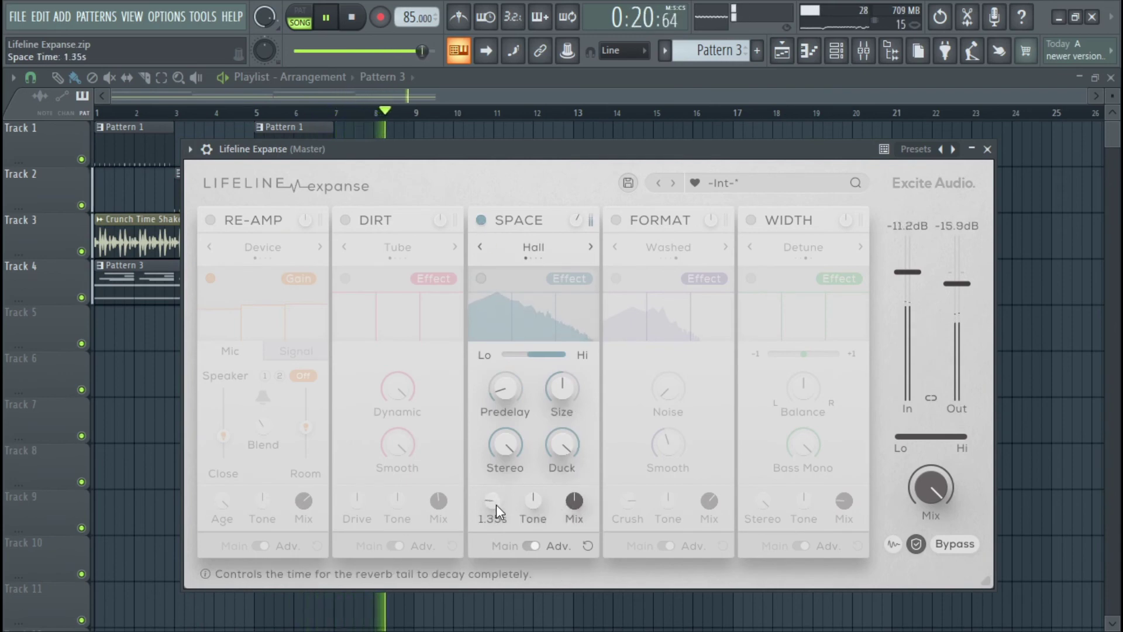
mouse_move(554, 451)
mouse_down()
mouse_move(556, 496)
mouse_move(567, 442)
mouse_up()
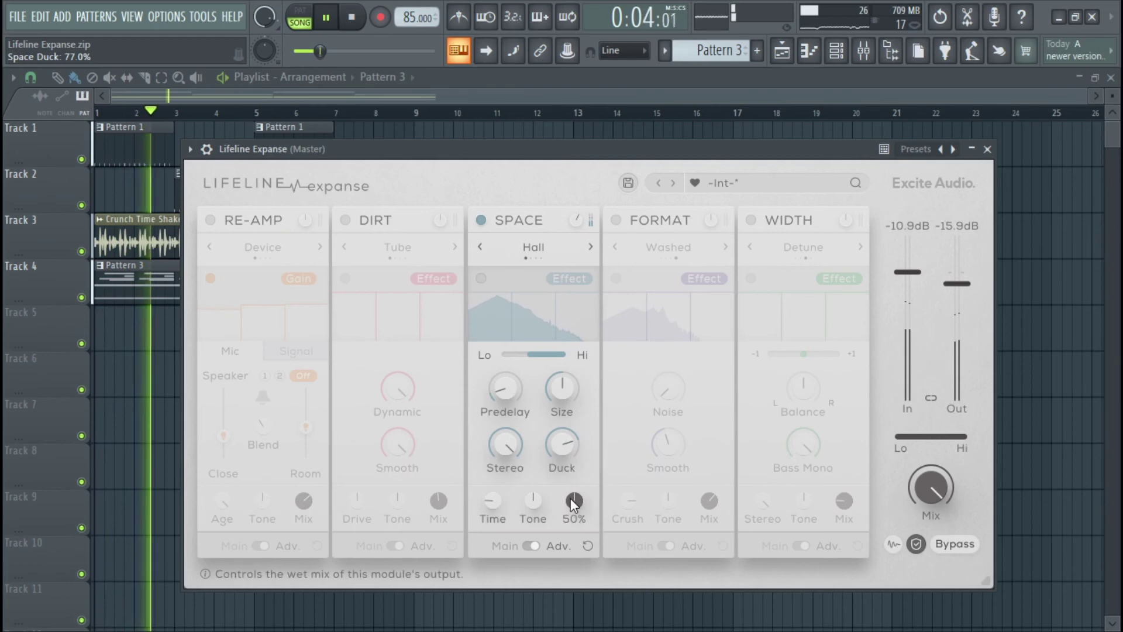
drag(562, 387, 587, 345)
mouse_move(559, 393)
mouse_down()
mouse_move(569, 358)
mouse_move(570, 378)
mouse_up()
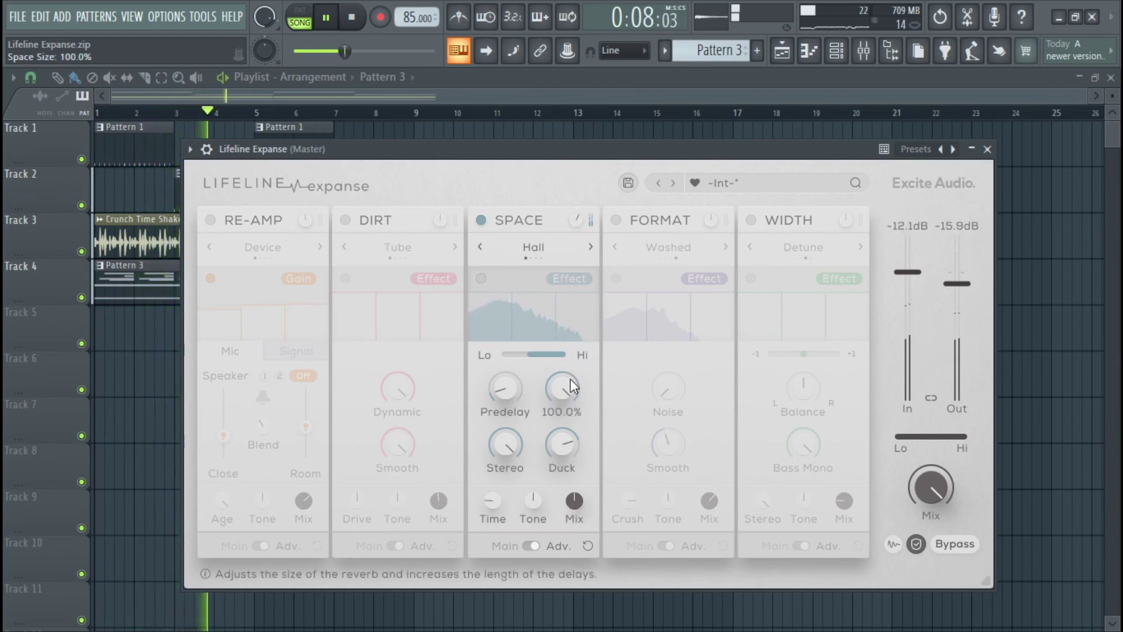
drag(563, 383, 578, 507)
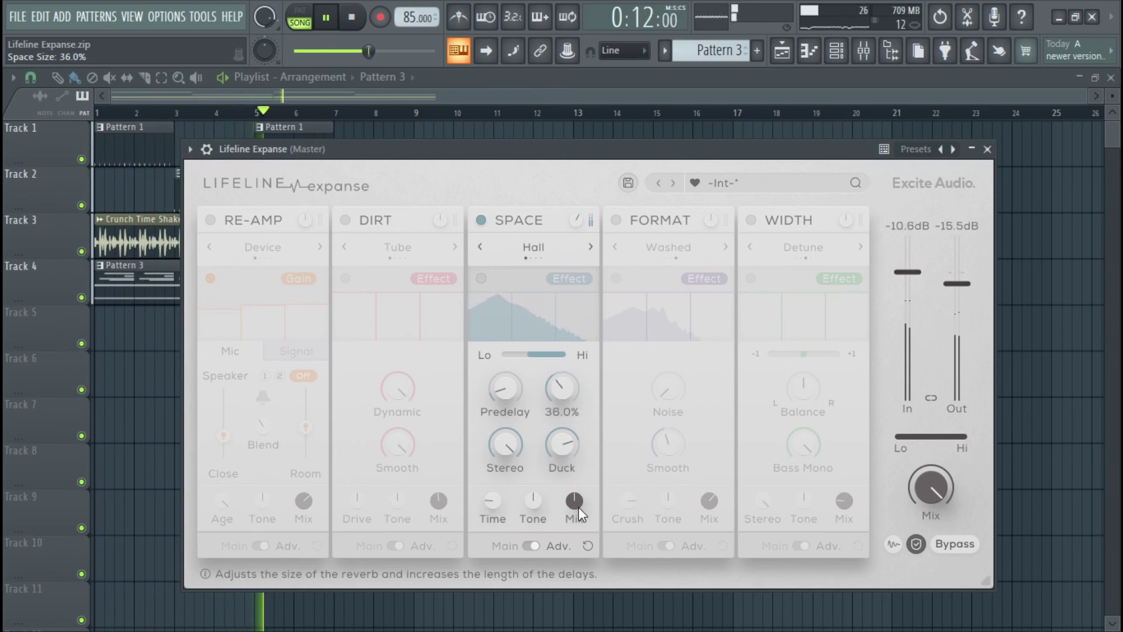
drag(568, 394, 567, 395)
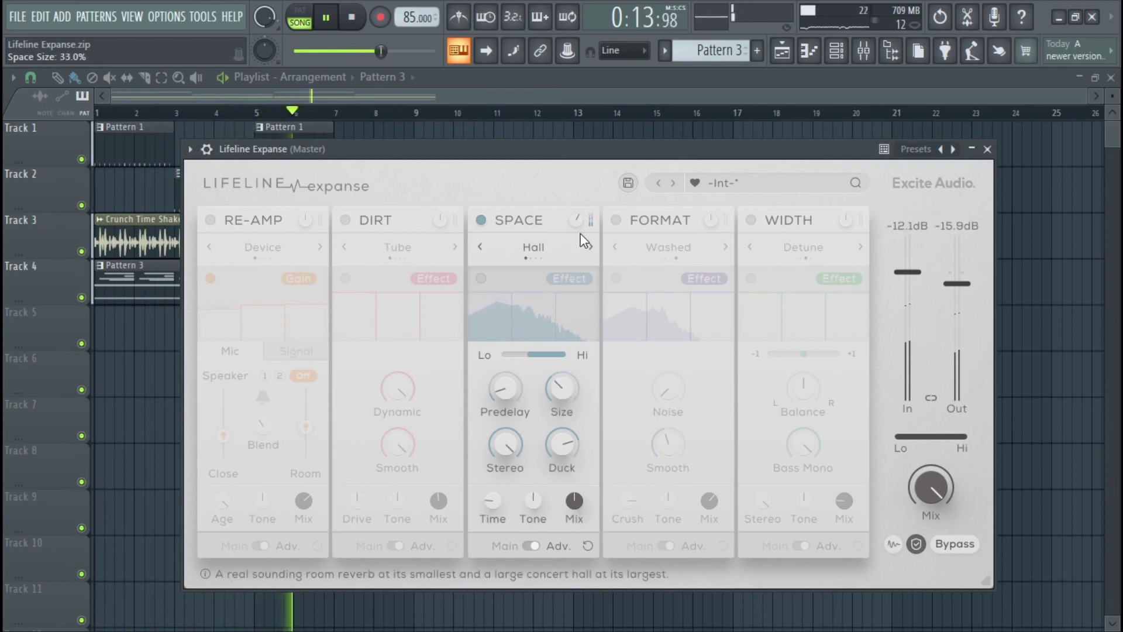
Switch Space to Plate mode and set Duck to 73%, Stereo to 76% and the low cut to 50 Hz, with a reduced Mix
click(591, 247)
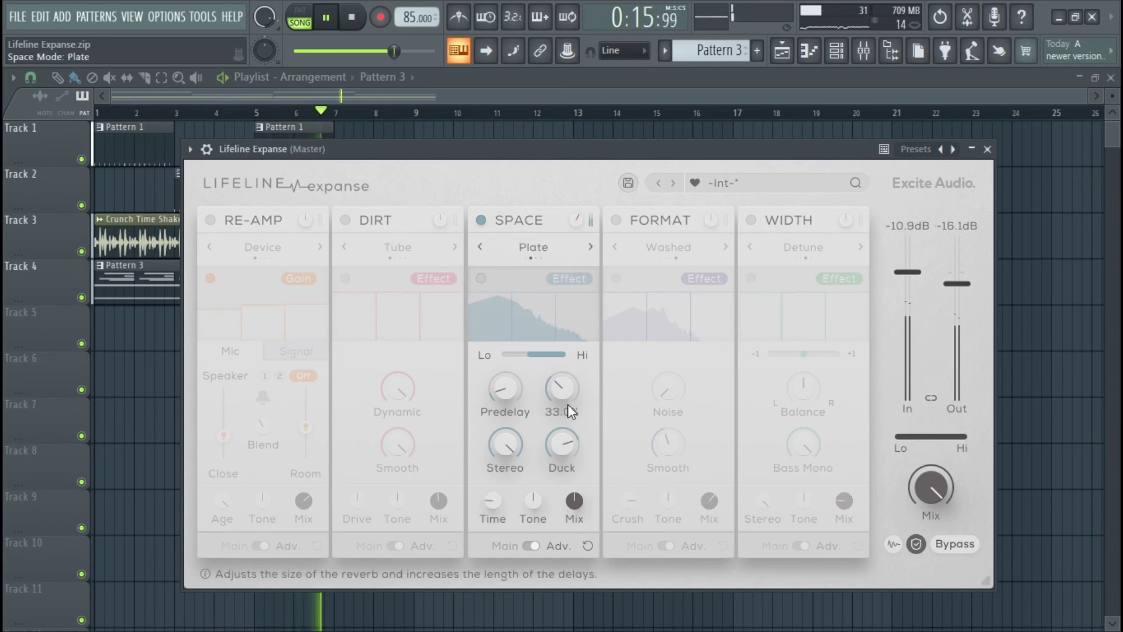
drag(573, 500, 570, 449)
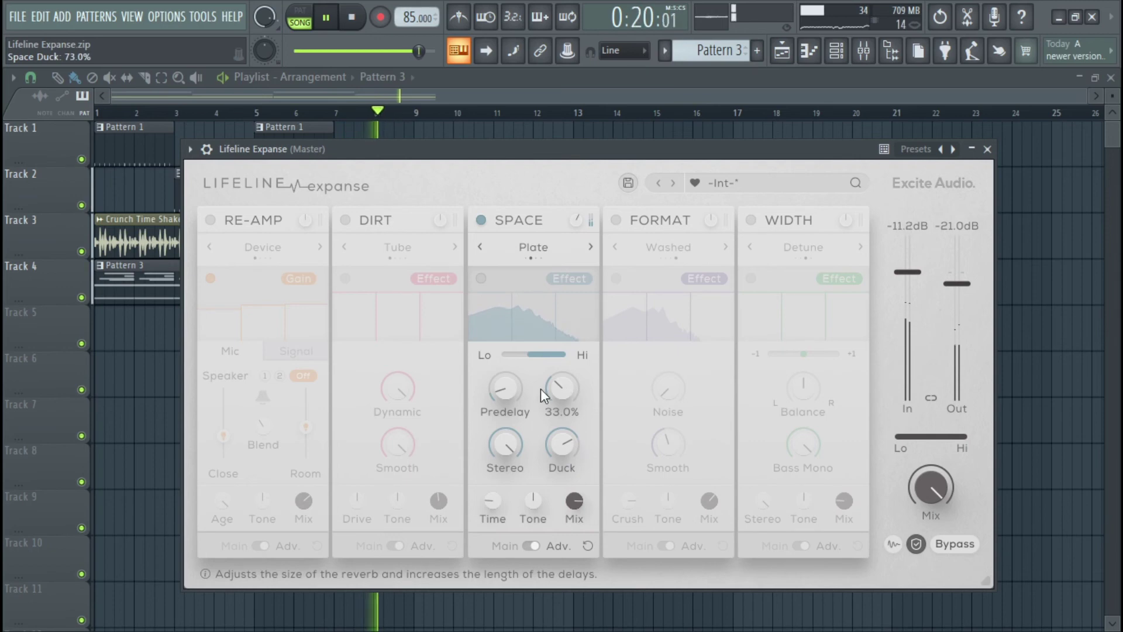
drag(502, 438, 500, 469)
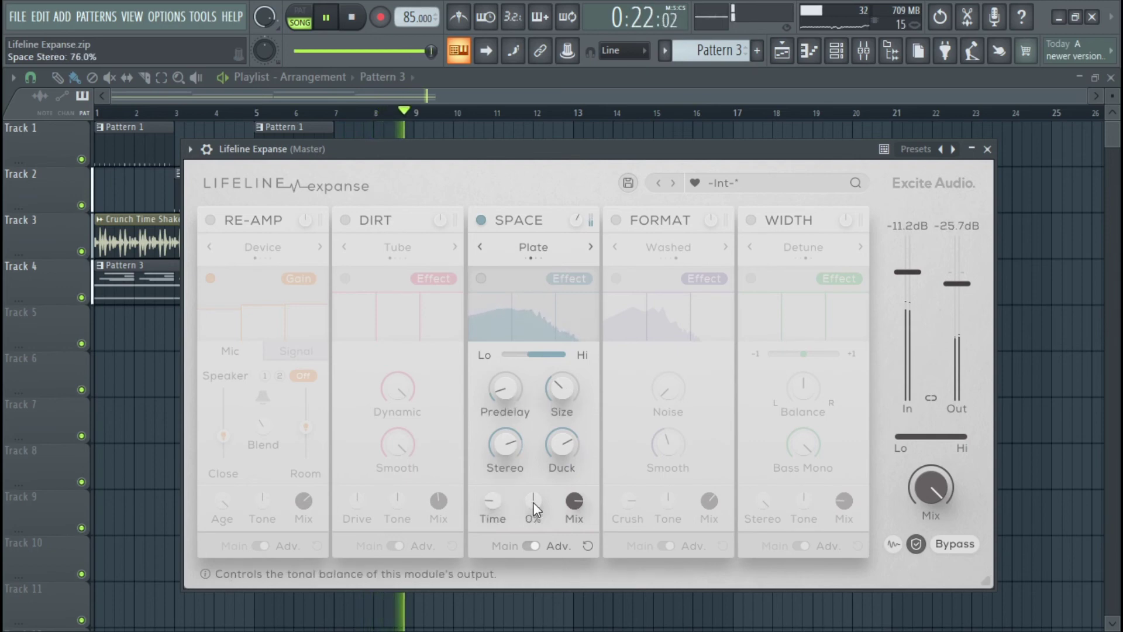
drag(529, 355, 518, 355)
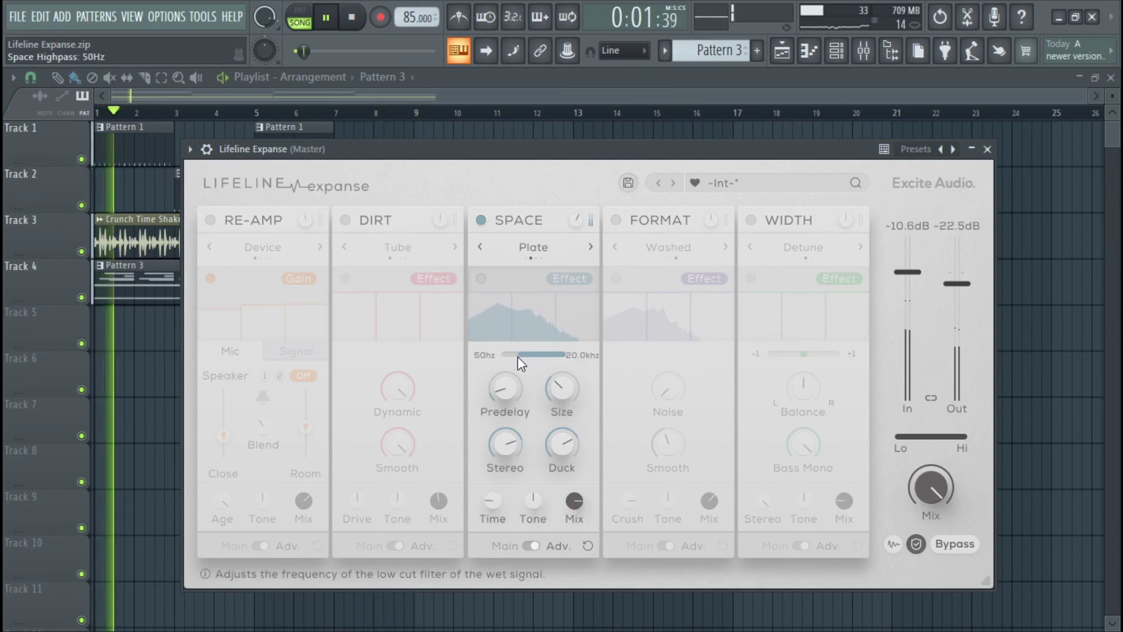
drag(575, 500, 574, 526)
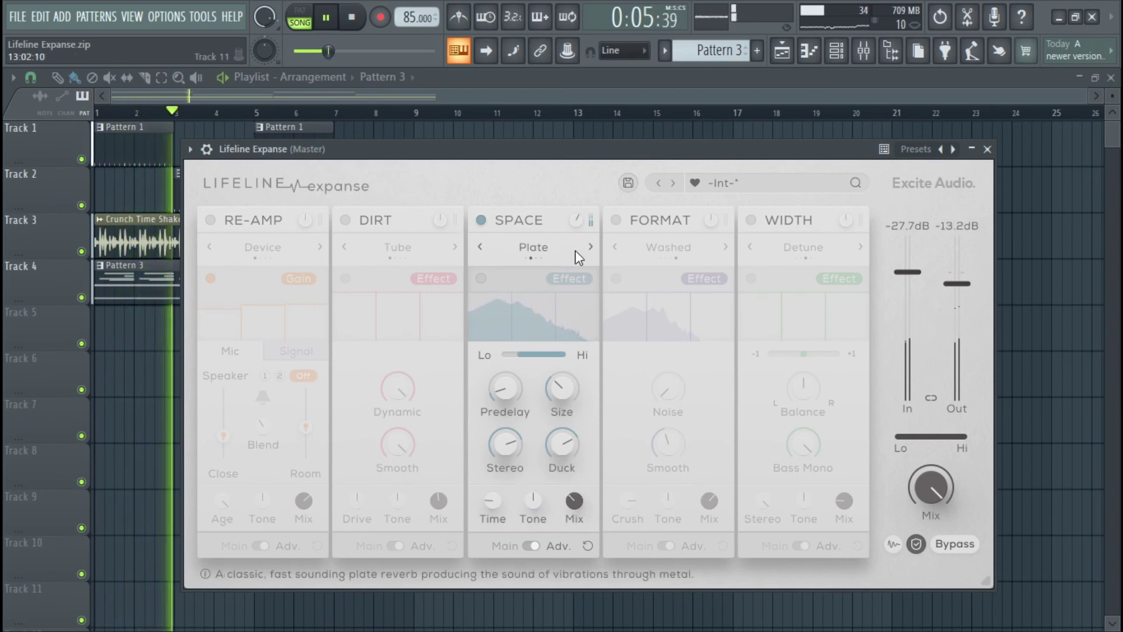
Switch Space to Spring mode and set Size to 39%, Stereo to 83%, Duck to 59% and the low cut to about 92 Hz
click(590, 246)
click(560, 384)
drag(513, 446, 522, 426)
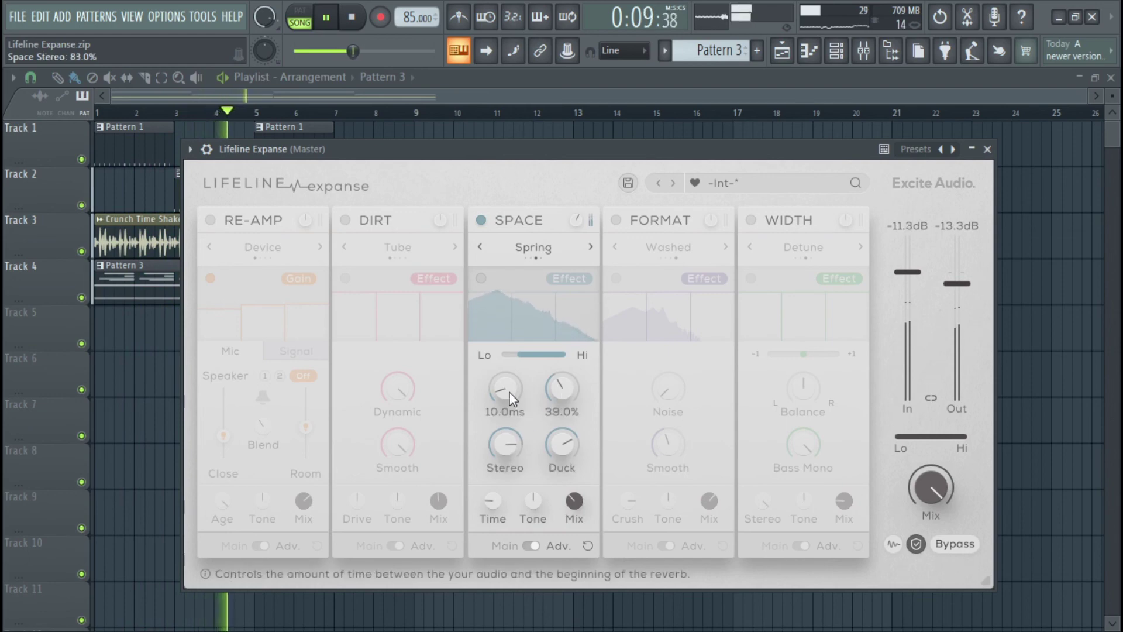
drag(493, 499, 490, 496)
drag(569, 444, 562, 472)
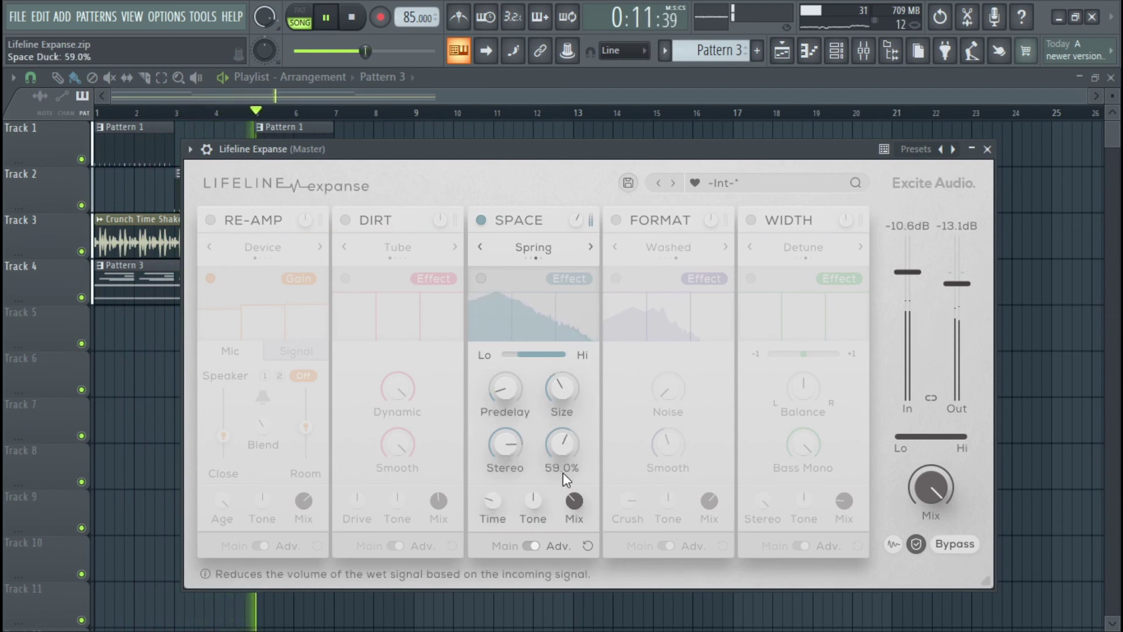
drag(526, 354, 522, 356)
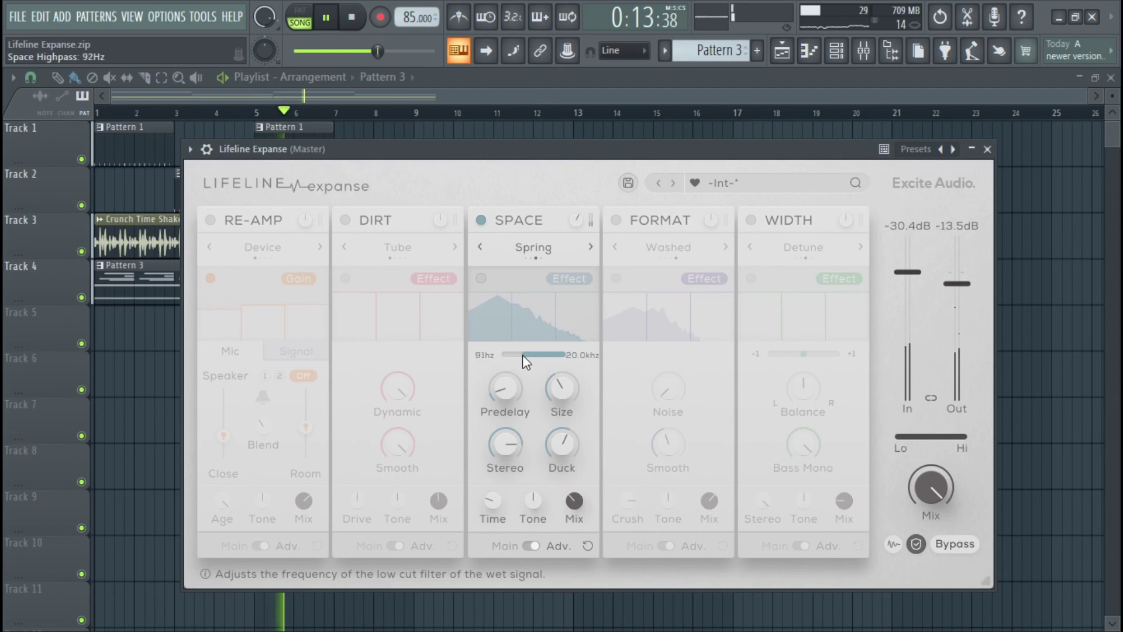
Audition Space's Slap mode with Size at 71% and higher Duck and Mix, stop playback and turn Space off
click(592, 248)
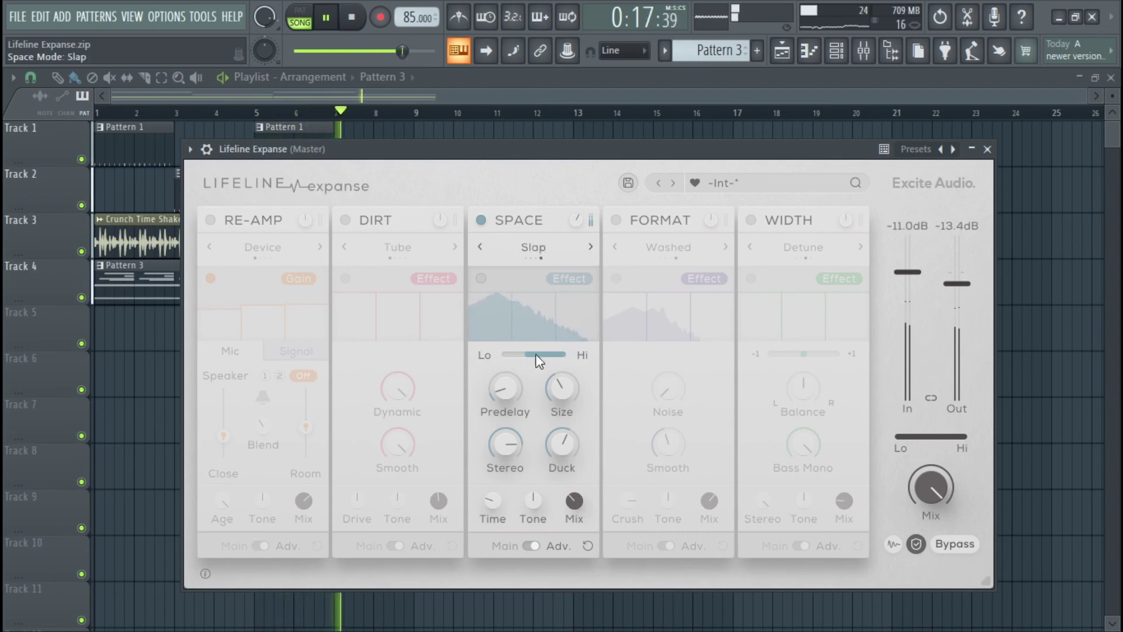
mouse_move(558, 386)
mouse_down()
mouse_move(581, 335)
mouse_move(570, 381)
mouse_up()
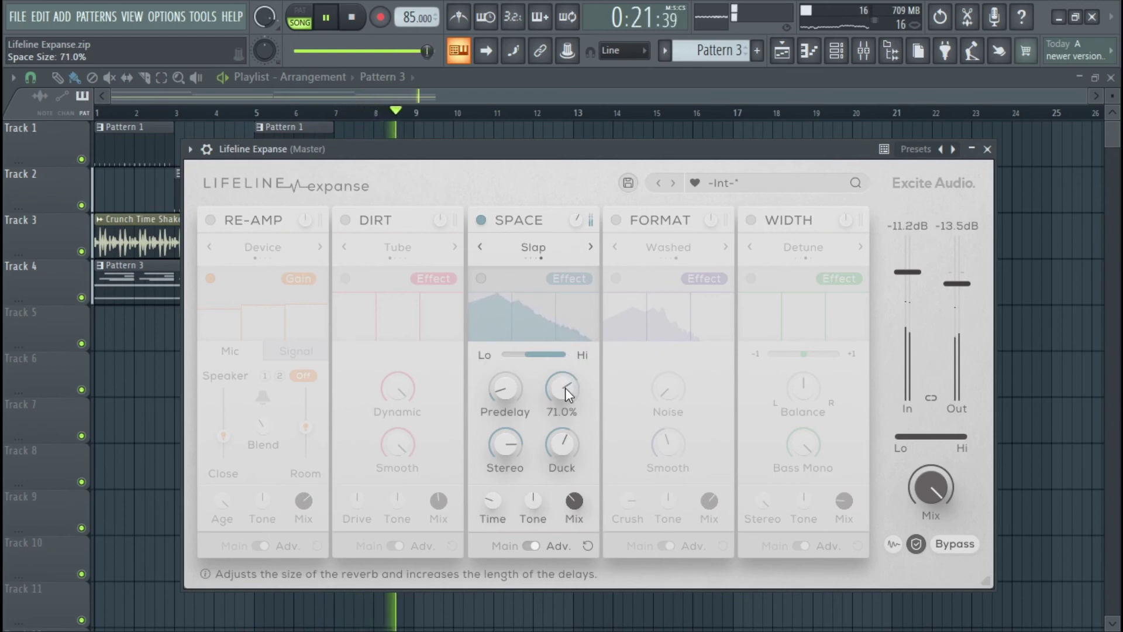
drag(556, 451, 570, 461)
click(570, 499)
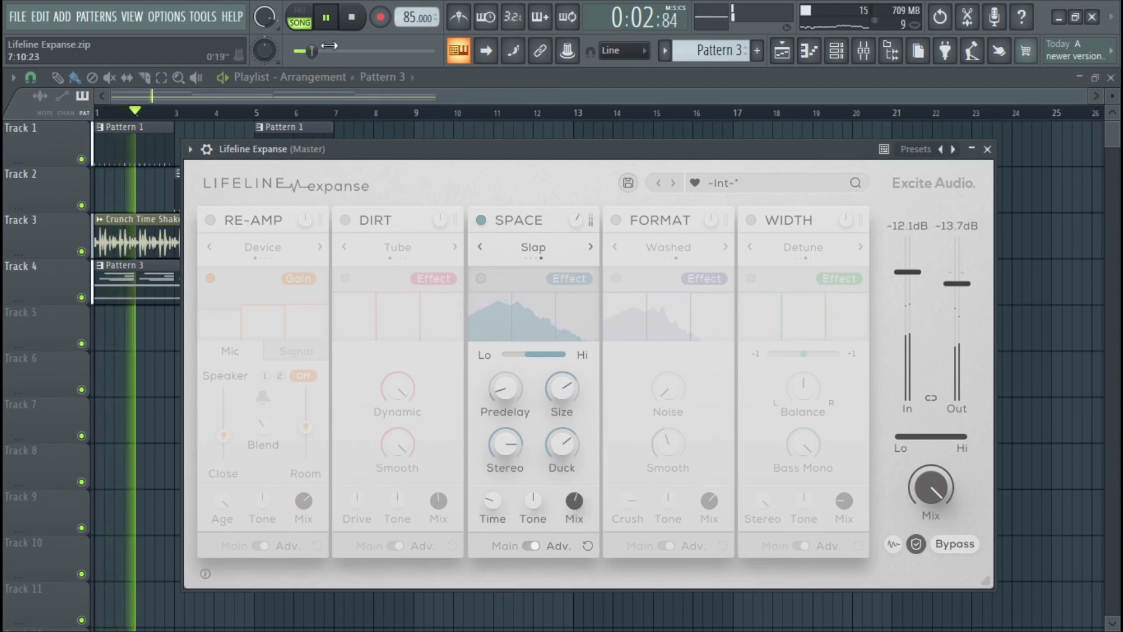
click(353, 17)
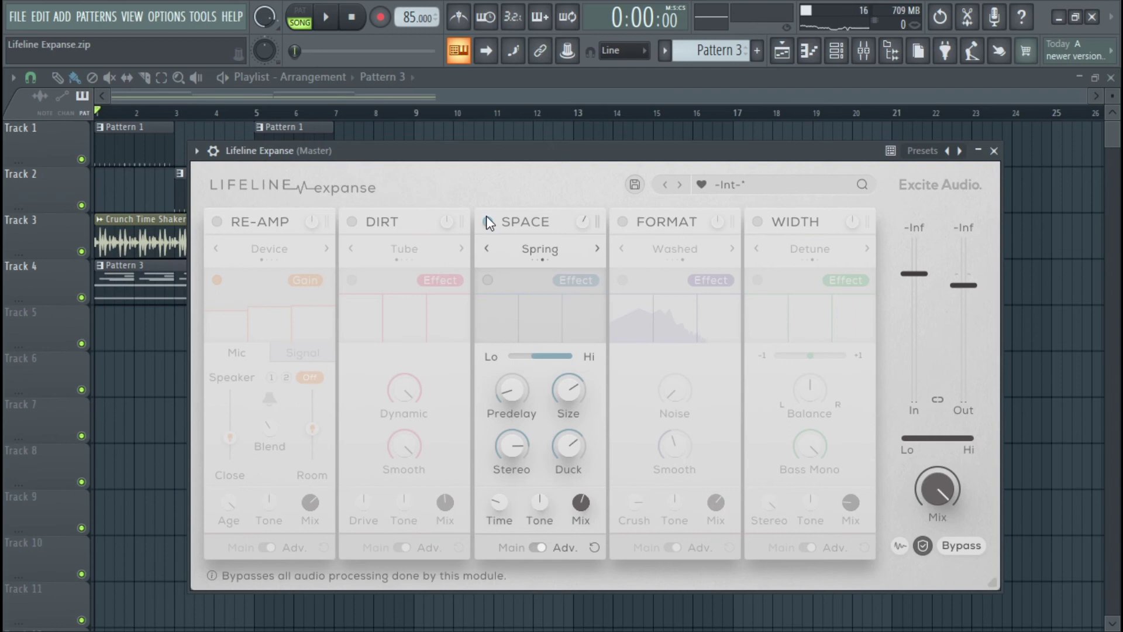
click(486, 221)
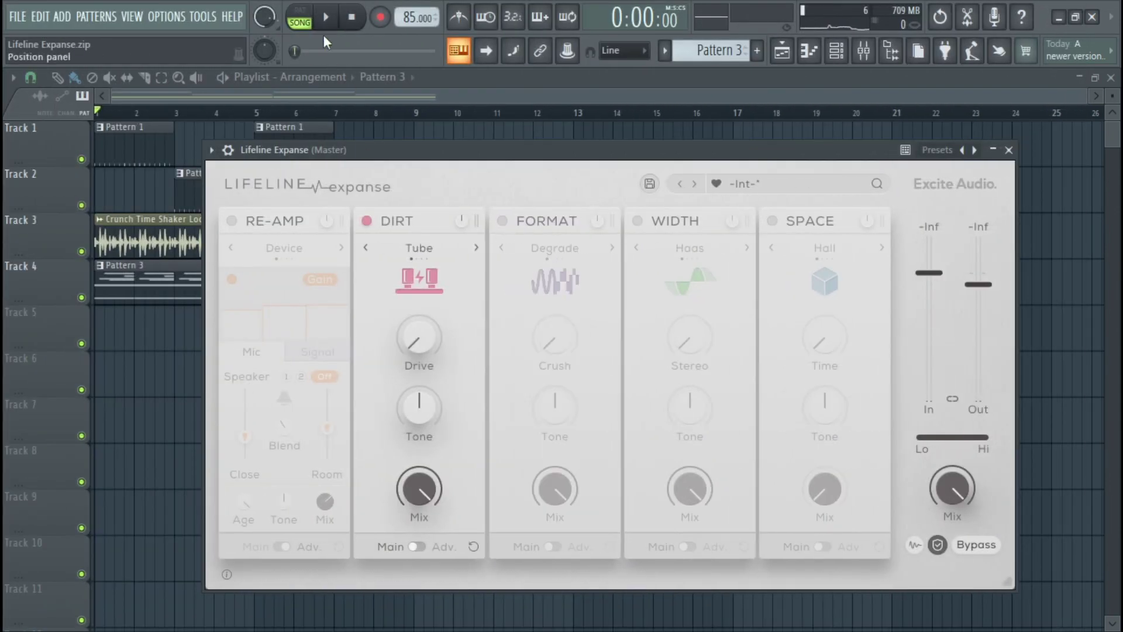
Play the song through Dirt, raise Drive to about 34% and change the mode from Tube to Tape
click(325, 17)
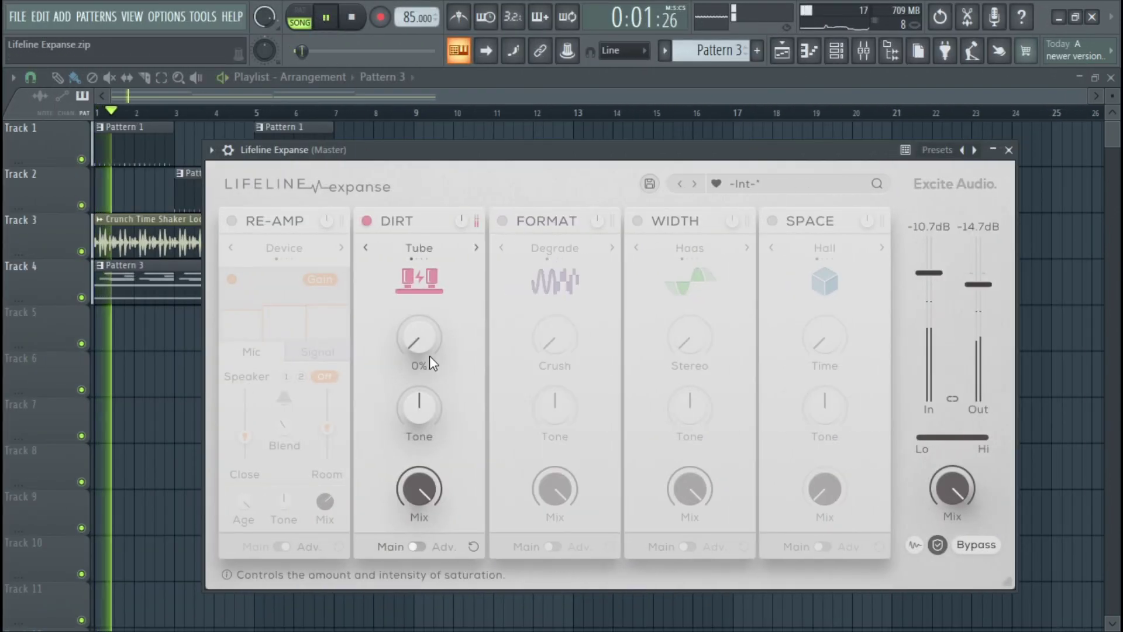
drag(413, 350, 423, 282)
click(477, 247)
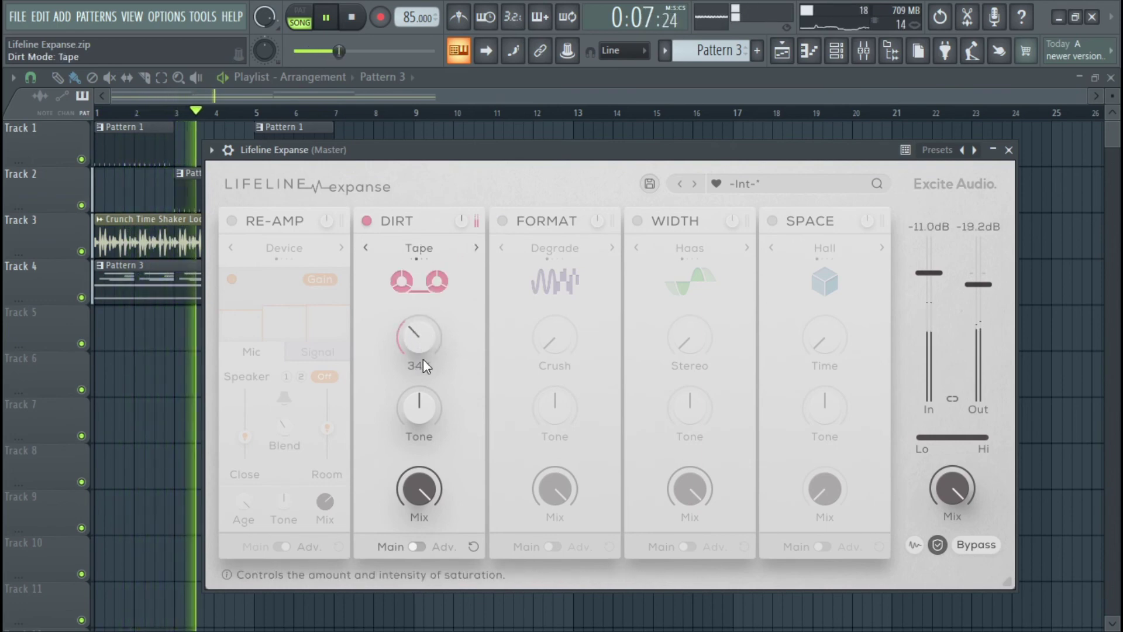
Open Dirt's advanced page and set Dynamic to 60%
click(415, 546)
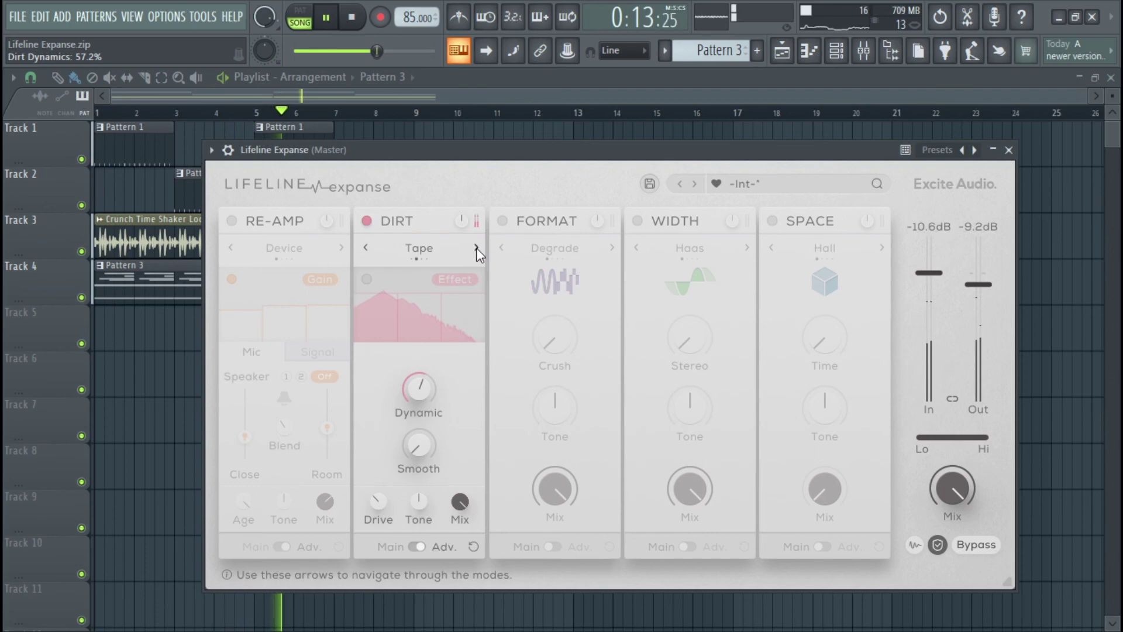
drag(421, 396, 422, 388)
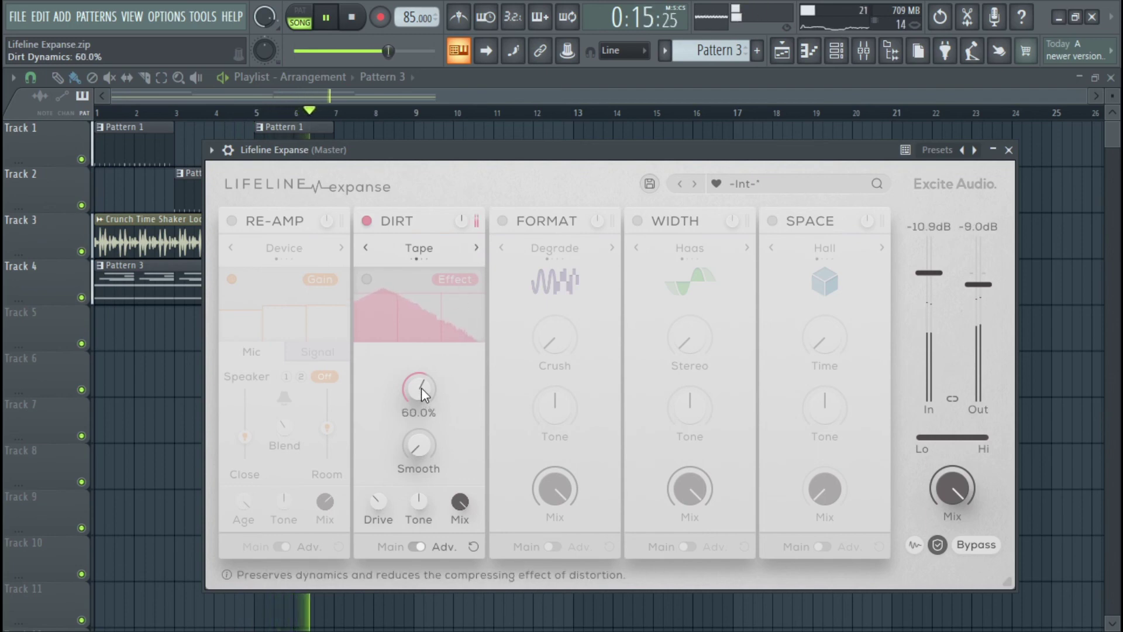
Compare the sound with Dirt bypassed and active, and lower its output gain to -3.1 dB
click(367, 222)
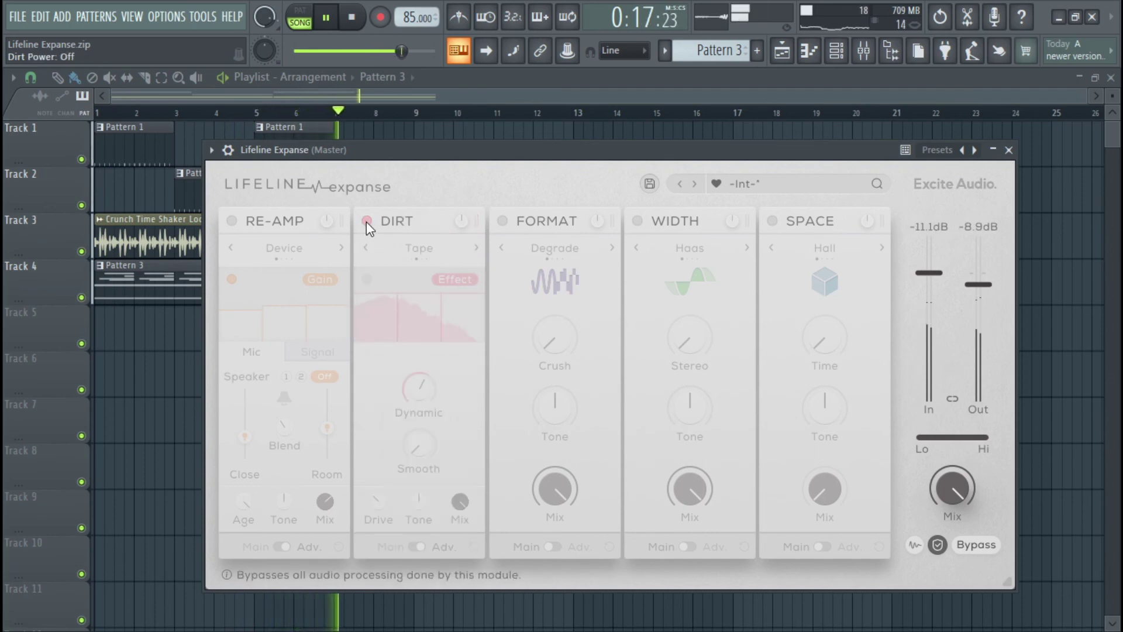
click(366, 221)
click(462, 231)
drag(462, 231, 462, 237)
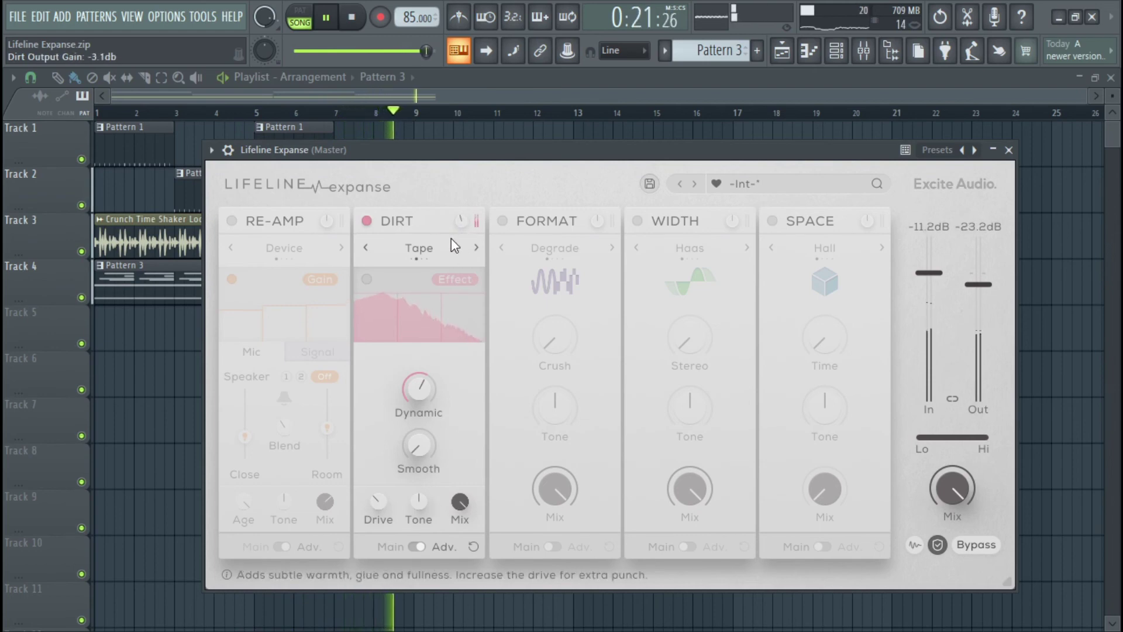
Compare the song with Dirt bypassed and active, and set Drive to 38%
click(367, 221)
click(367, 221)
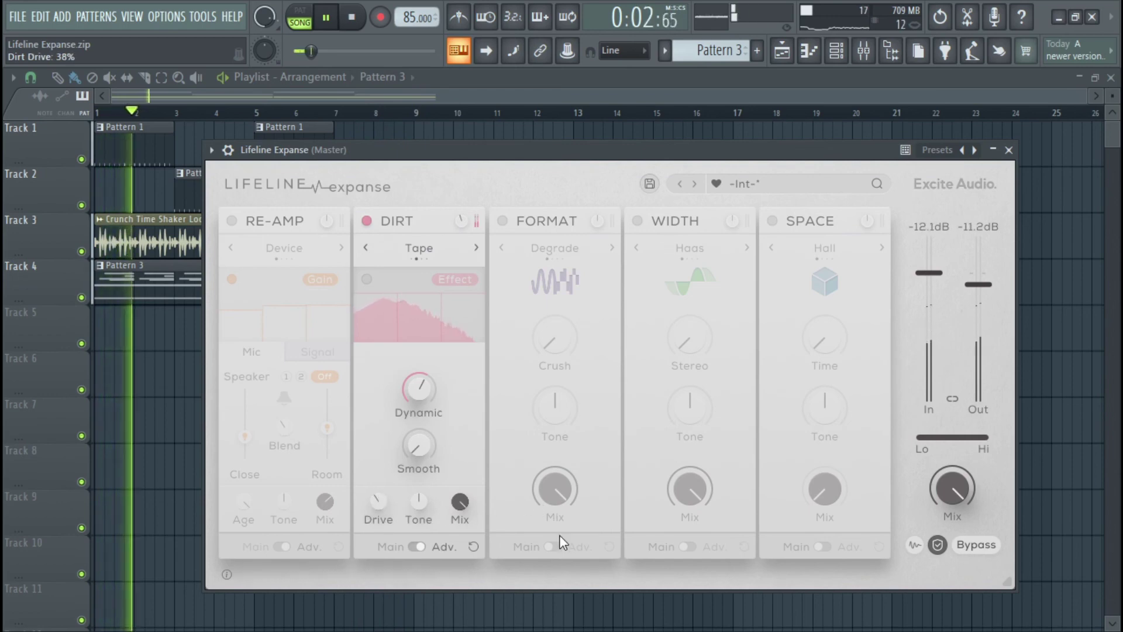
Turn on Format in Resample mode with Crush at 16%, and on its advanced page set Noise to 16.8% and Smooth to about half
click(508, 219)
click(613, 246)
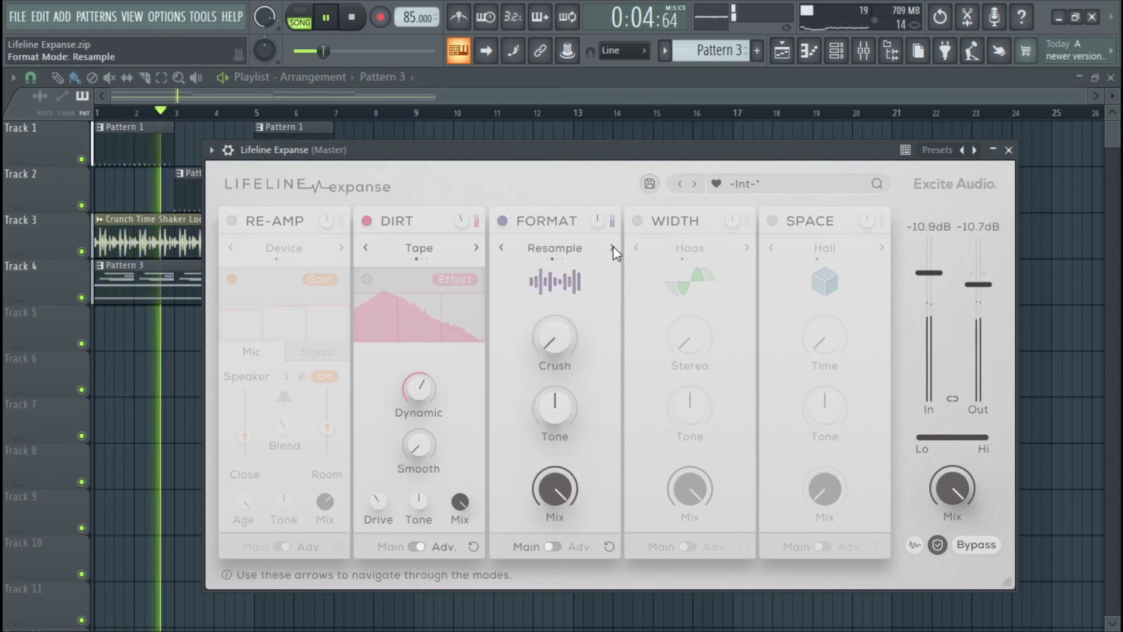
drag(559, 354, 561, 315)
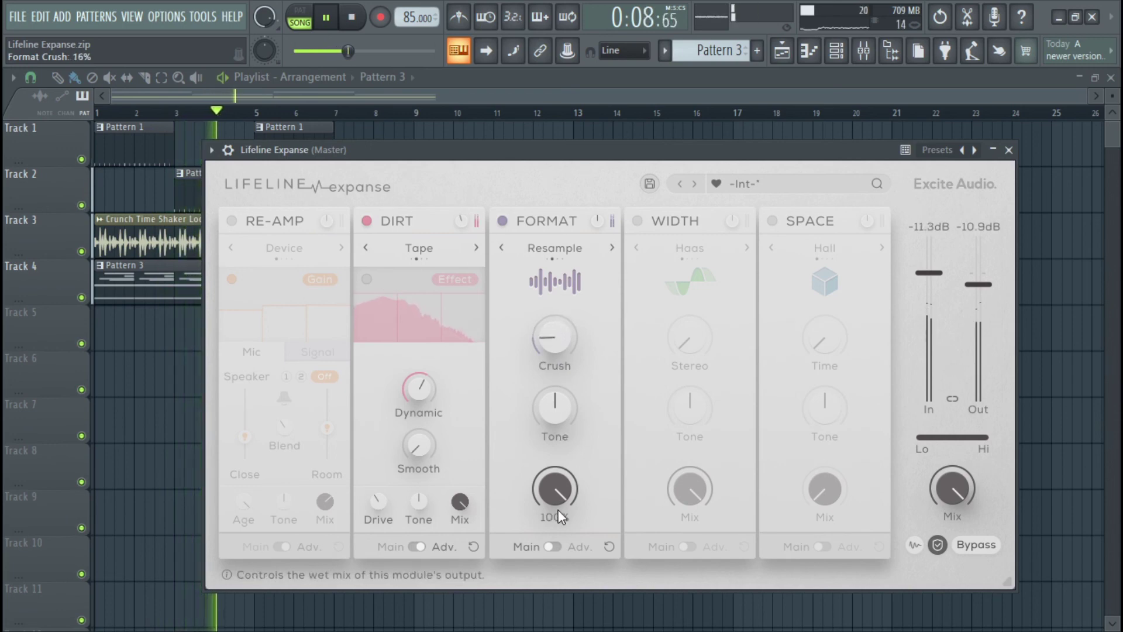
click(553, 545)
drag(553, 446, 559, 369)
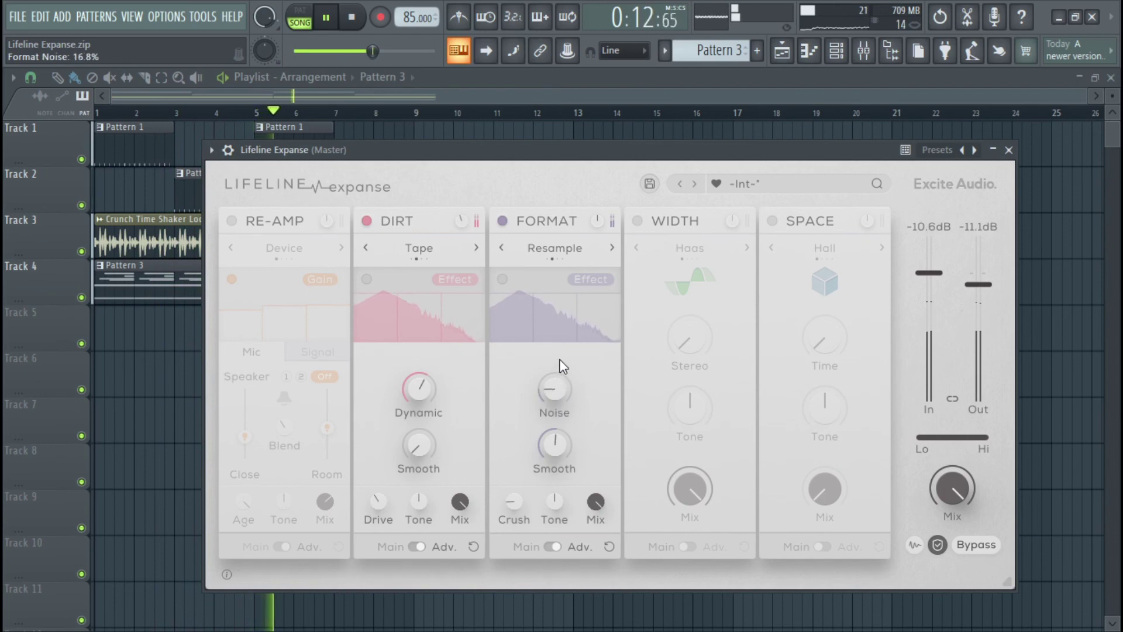
Audition Format's other modes, including Washed, and return to Resample
click(613, 246)
click(613, 247)
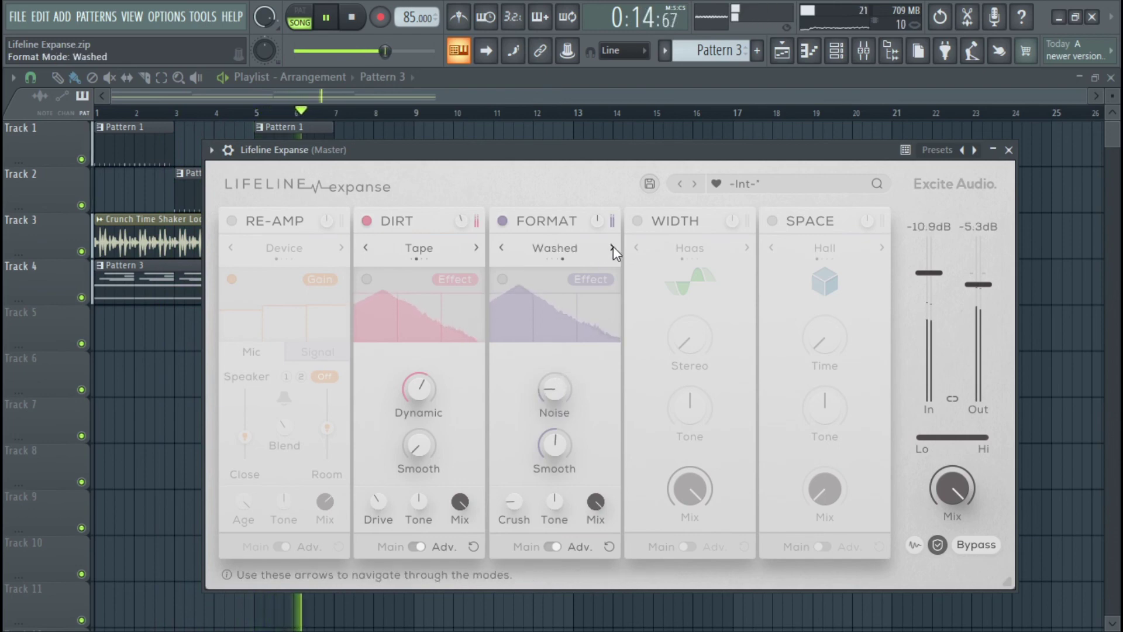
click(612, 247)
click(612, 247)
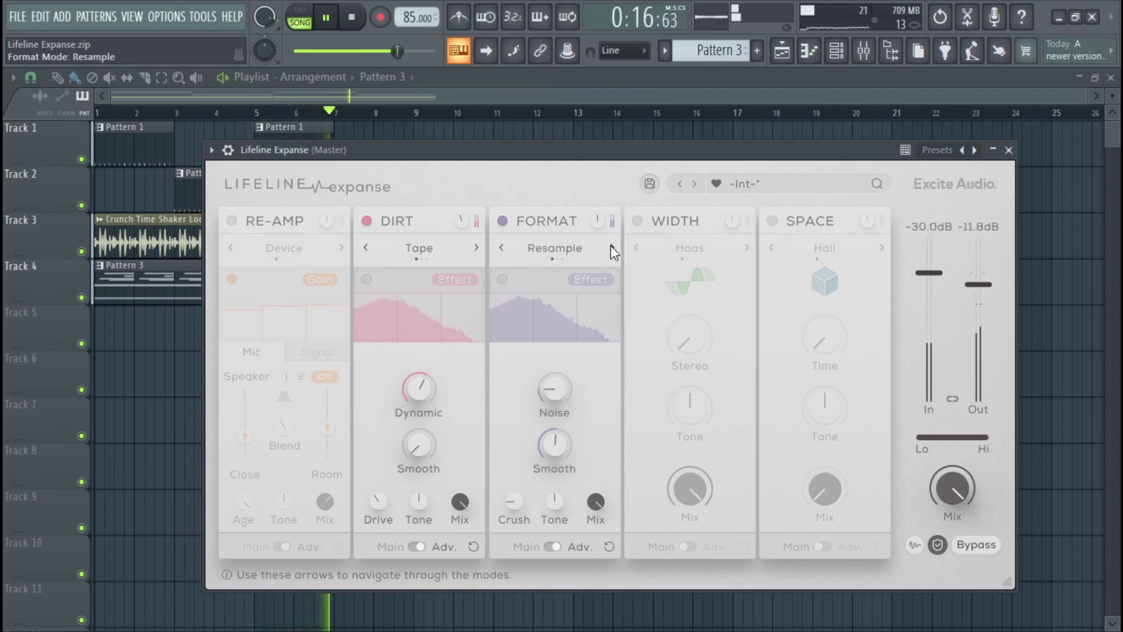
Set Format's Mix to 47%, raise Smooth to its maximum and adjust Noise to 32%
drag(550, 399, 556, 364)
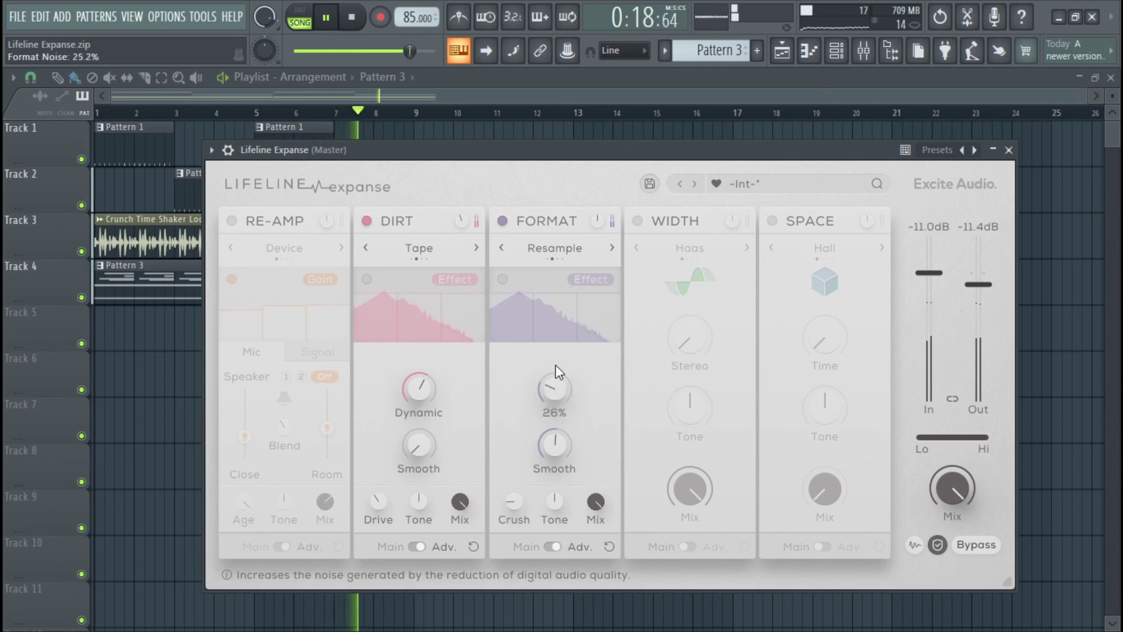
click(595, 505)
drag(554, 444, 566, 434)
click(597, 501)
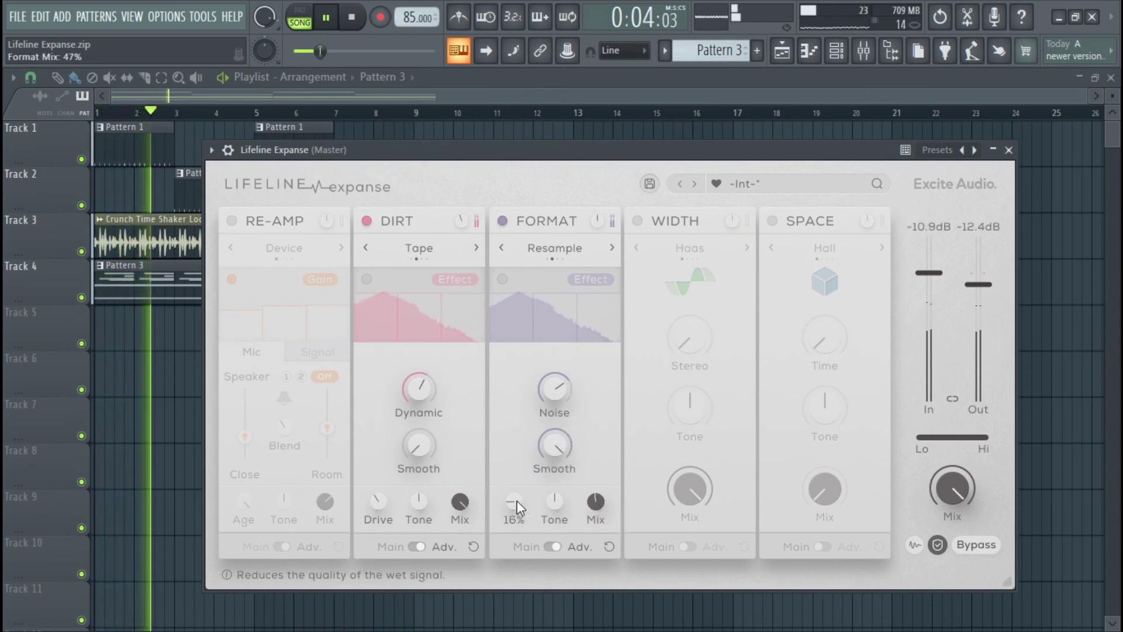
drag(555, 392, 546, 475)
drag(551, 388, 551, 388)
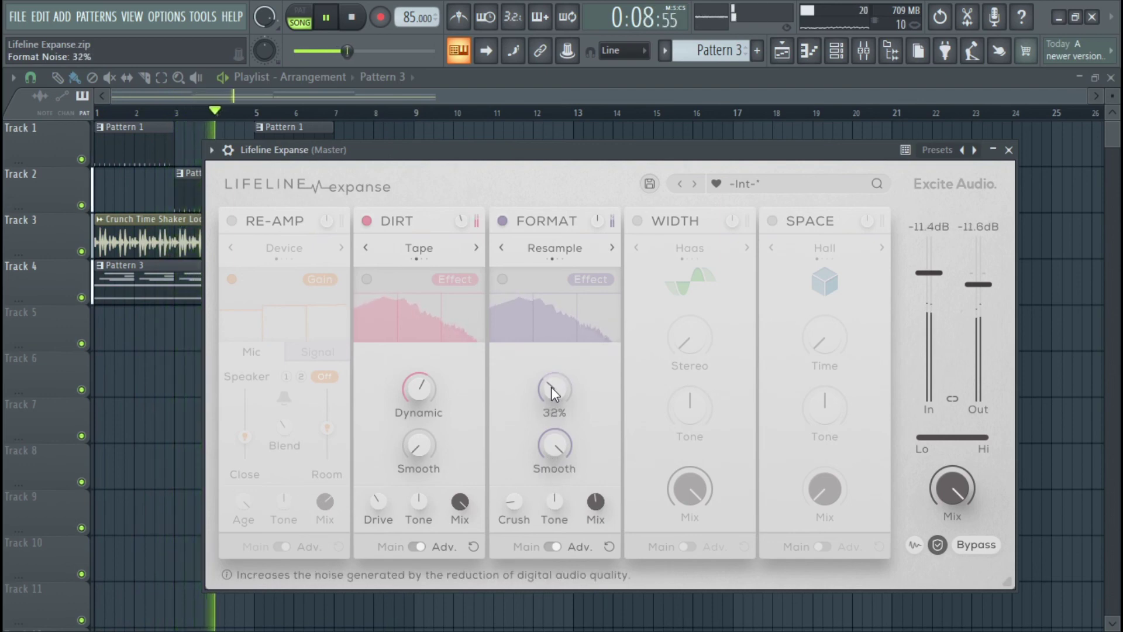
Turn on the Width module in Detune mode and set Stereo to 37%
click(639, 221)
click(746, 248)
click(746, 248)
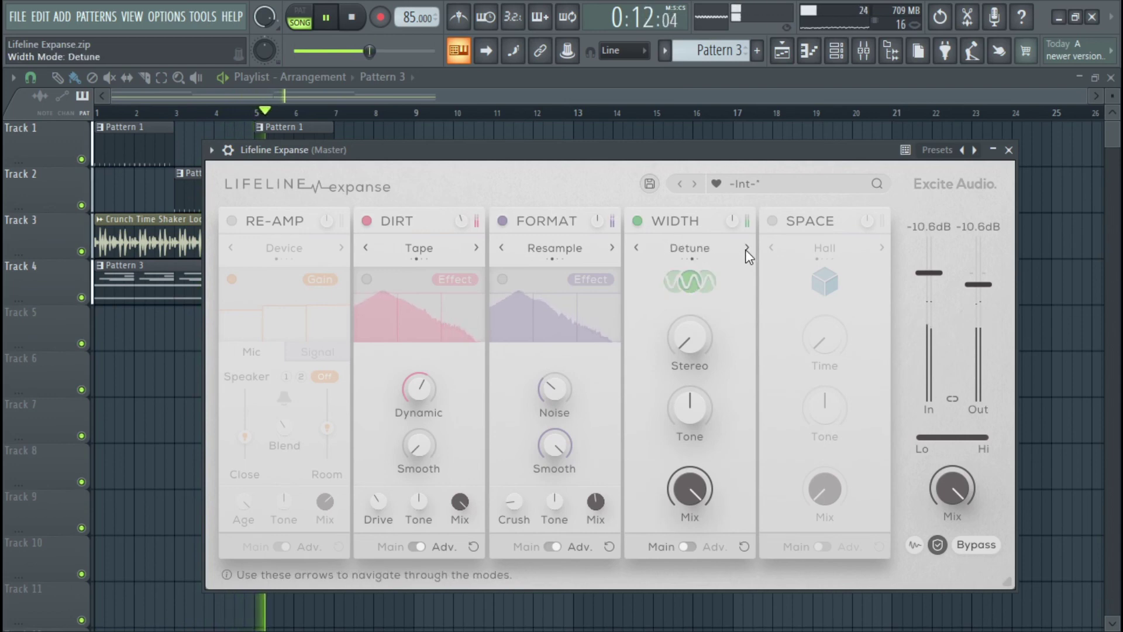
drag(686, 356, 701, 268)
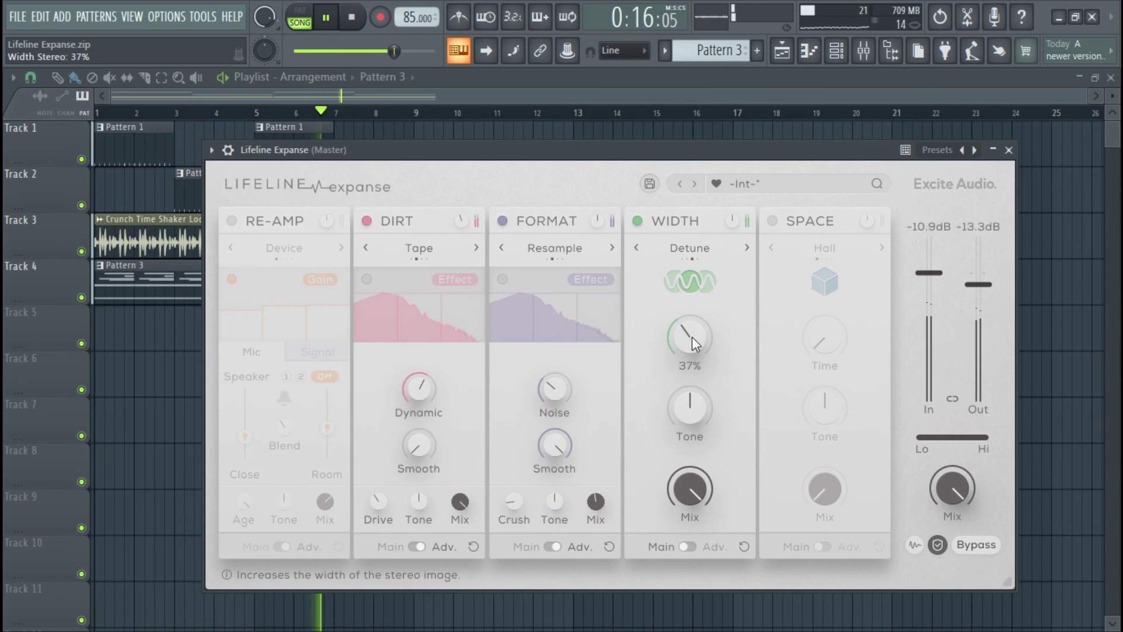
On Width's advanced page, set Bass Mono to 203 Hz and compare the sound with the module bypassed and active
click(691, 547)
drag(687, 449, 702, 306)
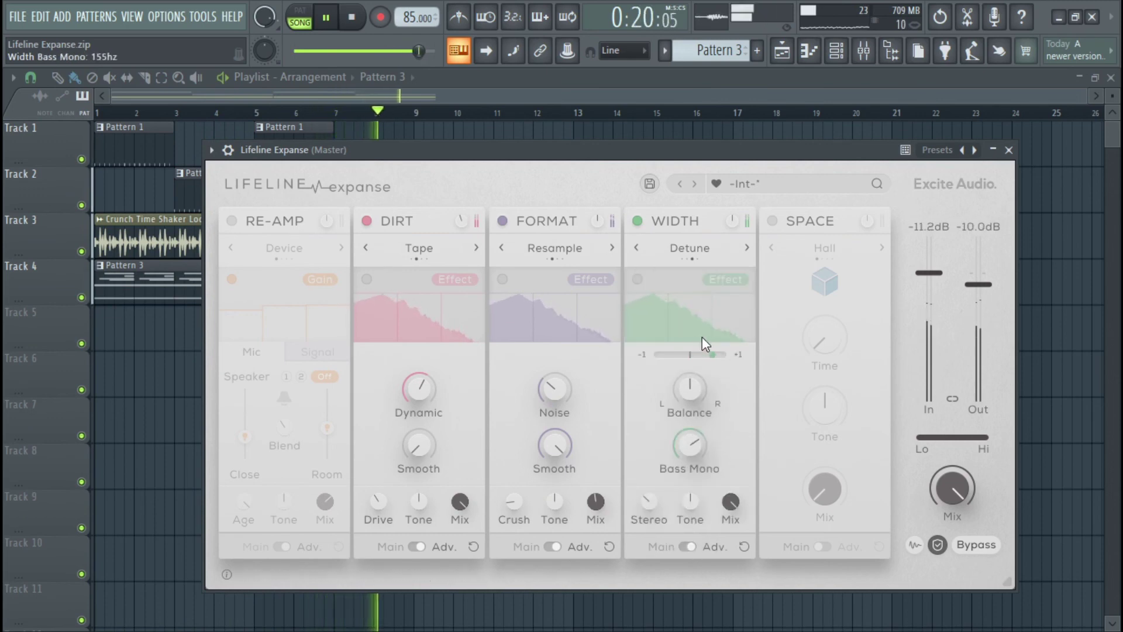
drag(698, 457, 700, 427)
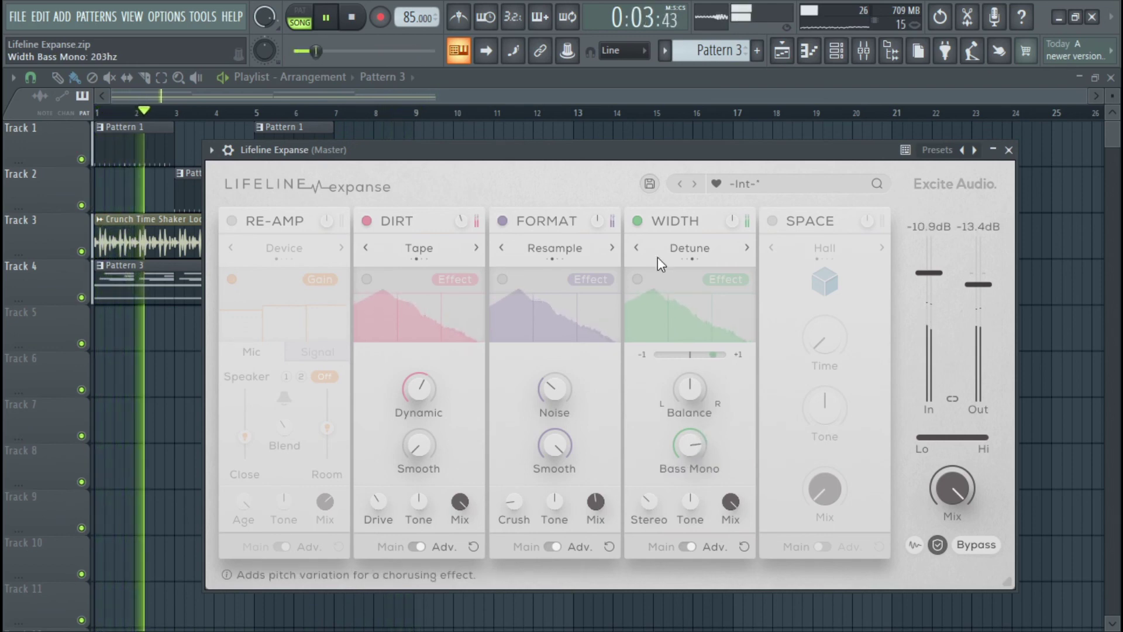
click(638, 222)
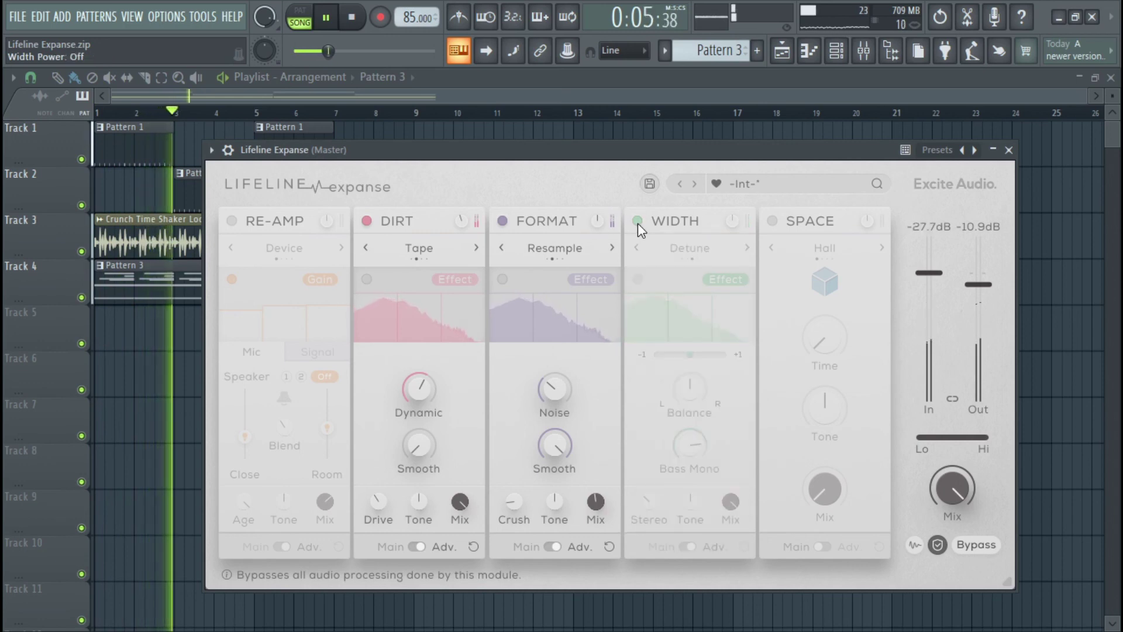
click(638, 221)
Turn on the Space module in Plate mode with Mix at 26% and Time at 1.12 s
click(773, 221)
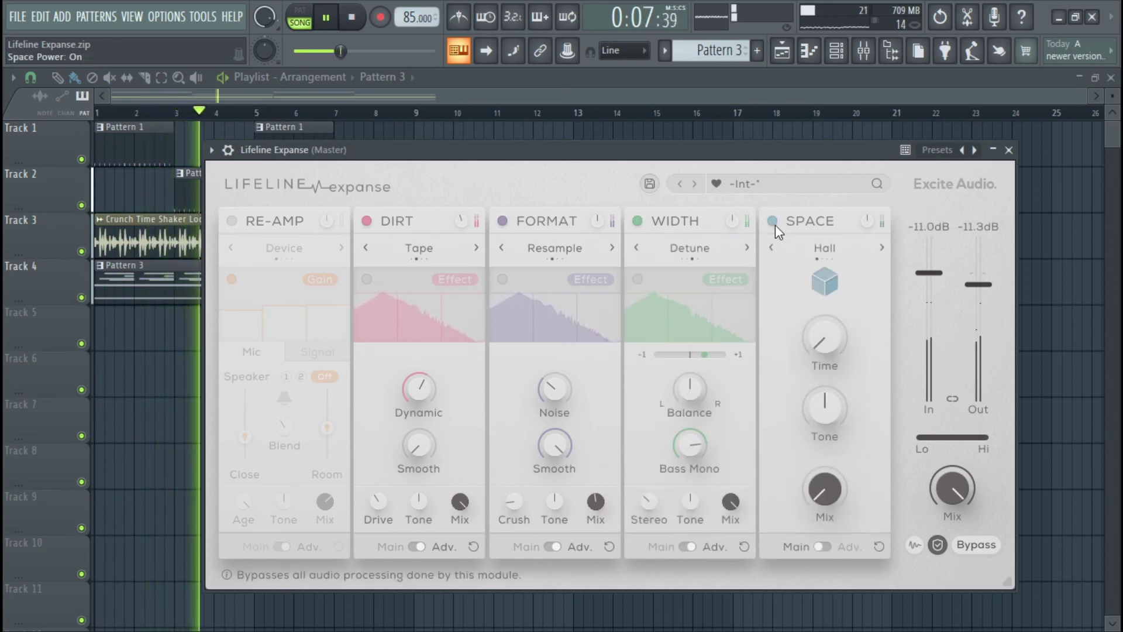
click(882, 248)
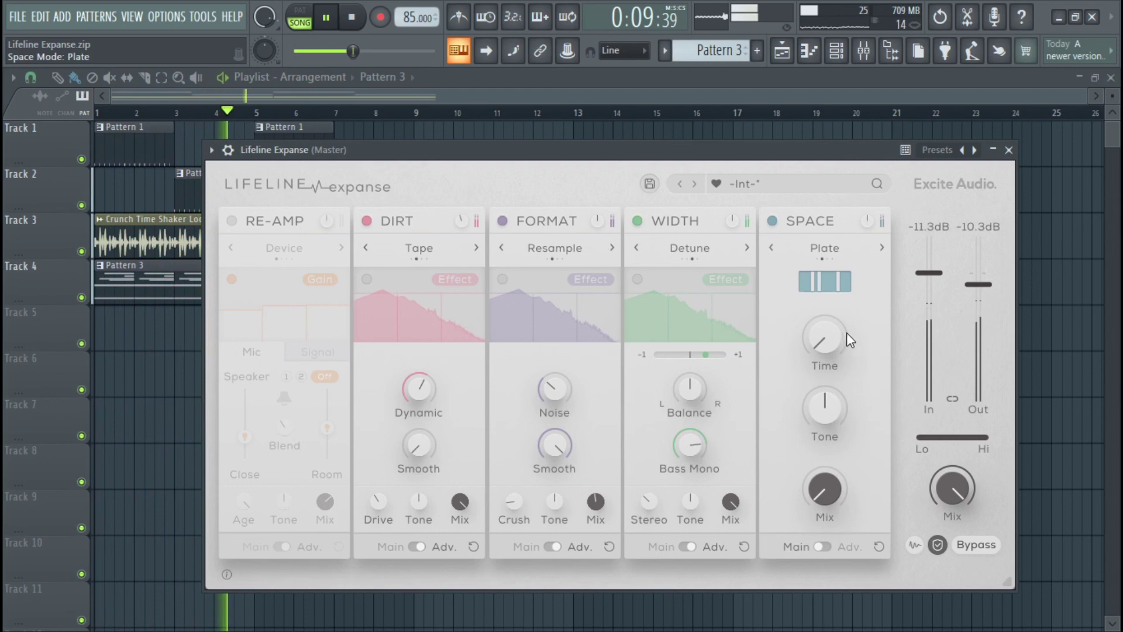
drag(817, 496, 823, 474)
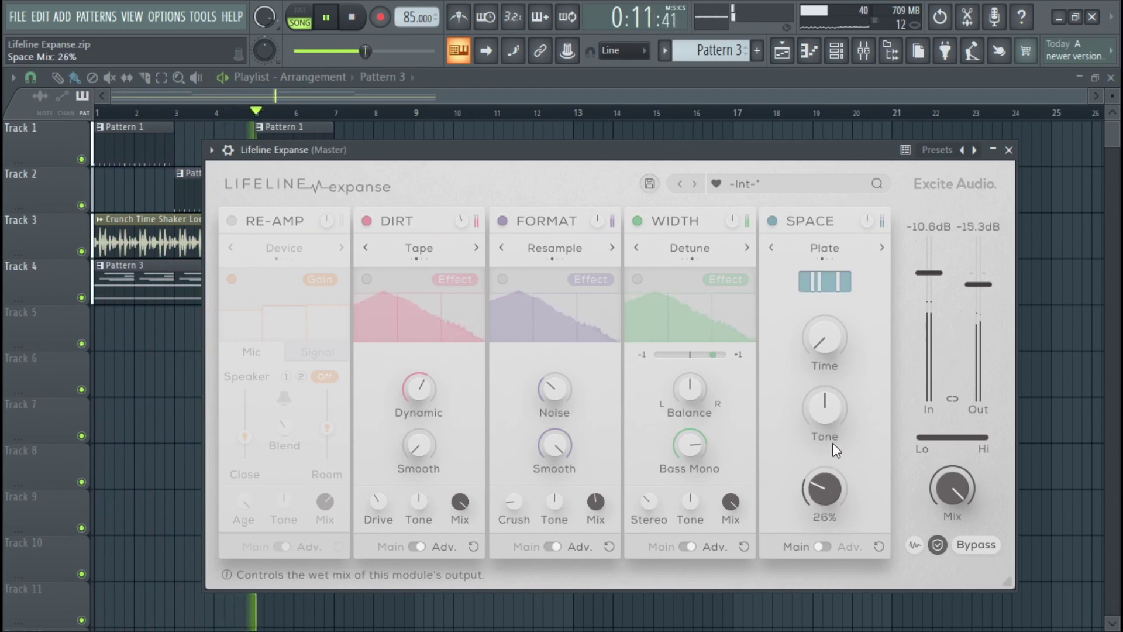
drag(829, 353, 824, 307)
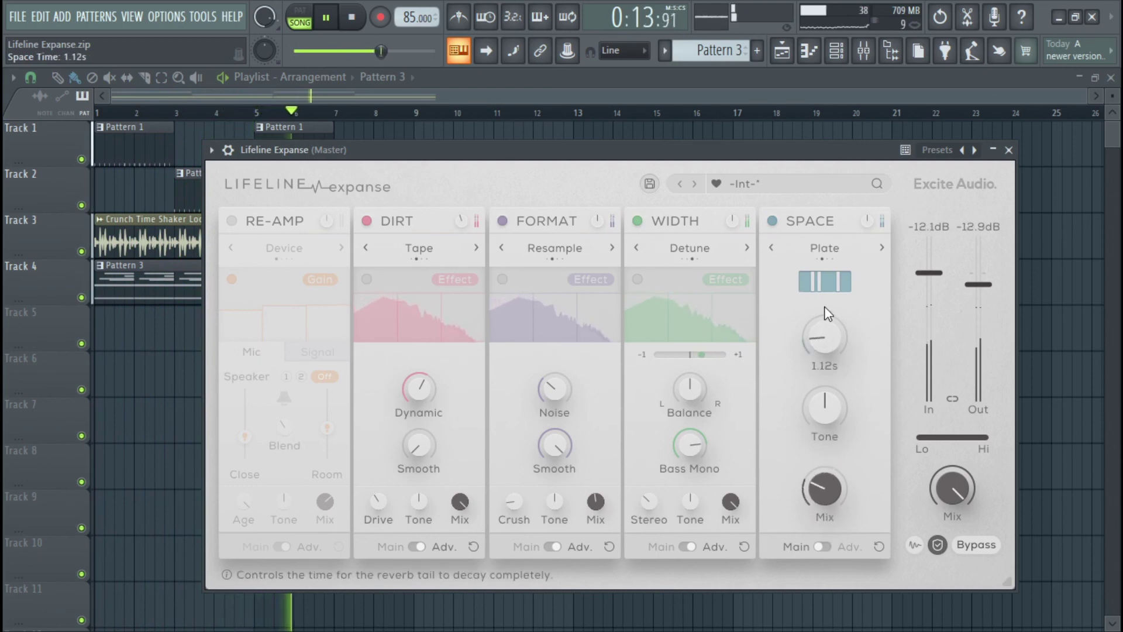
Open Space's advanced page, raise Duck above half and set Predelay to 8.0 ms
click(826, 547)
drag(844, 461, 862, 446)
scroll(854, 449, down, 1)
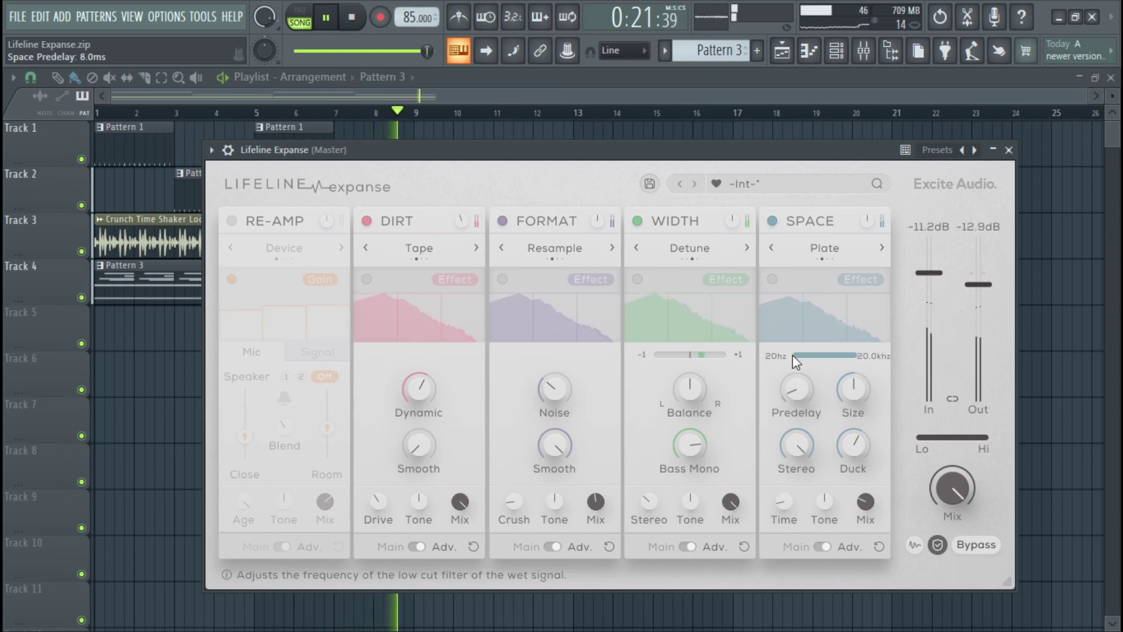
Set the Space highpass to 750 Hz, Time to 1.20 s and Mix to 30%
drag(808, 361, 822, 361)
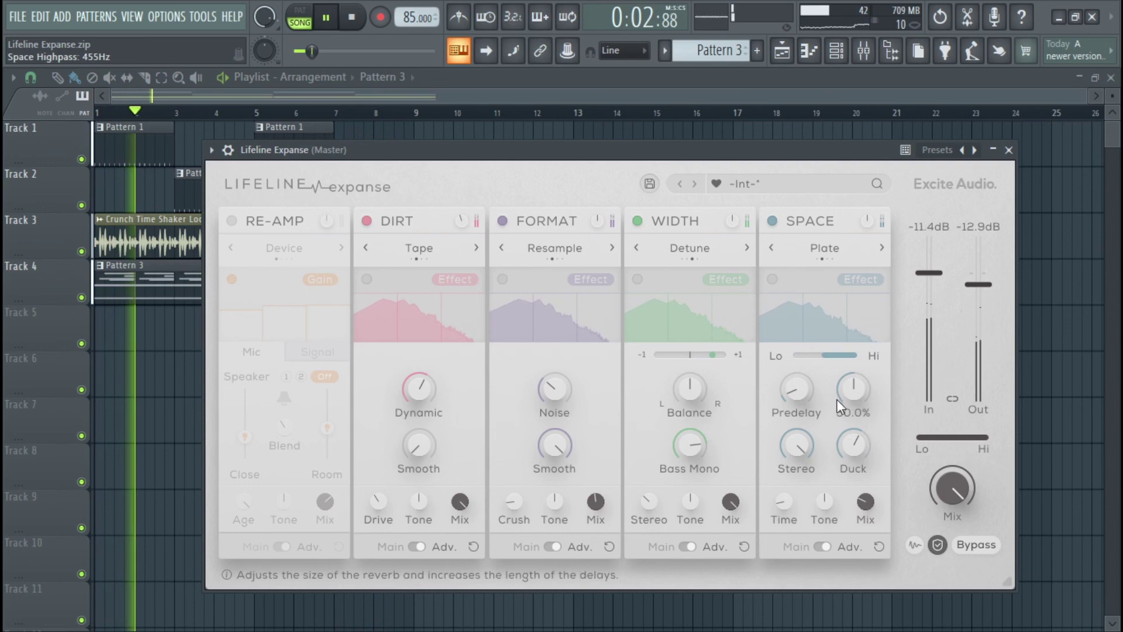
drag(823, 354, 827, 356)
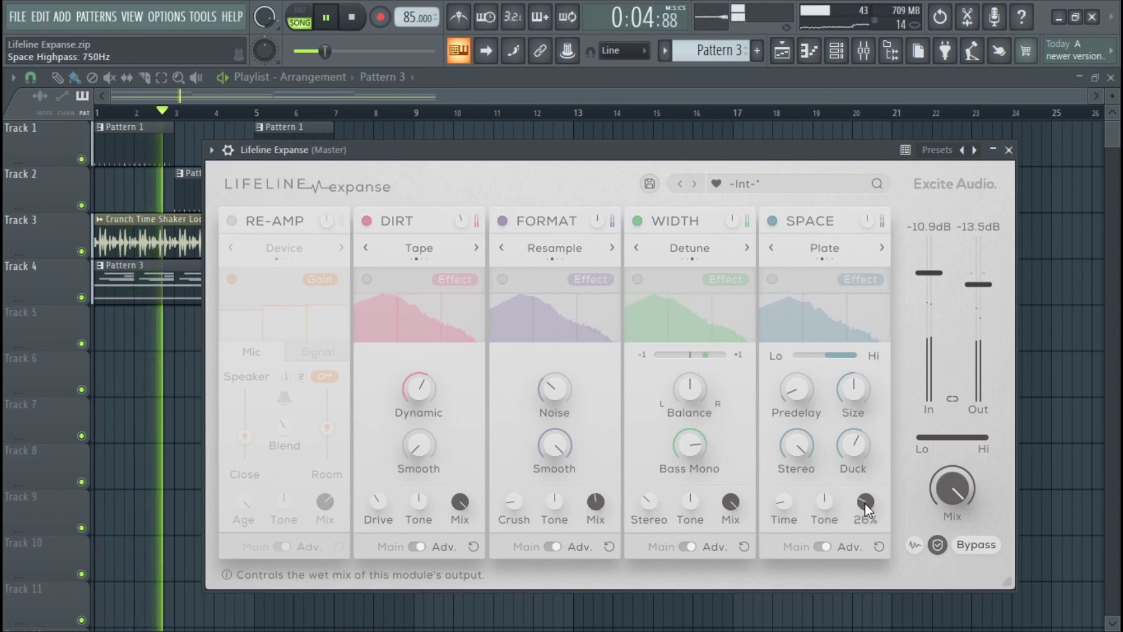
click(784, 501)
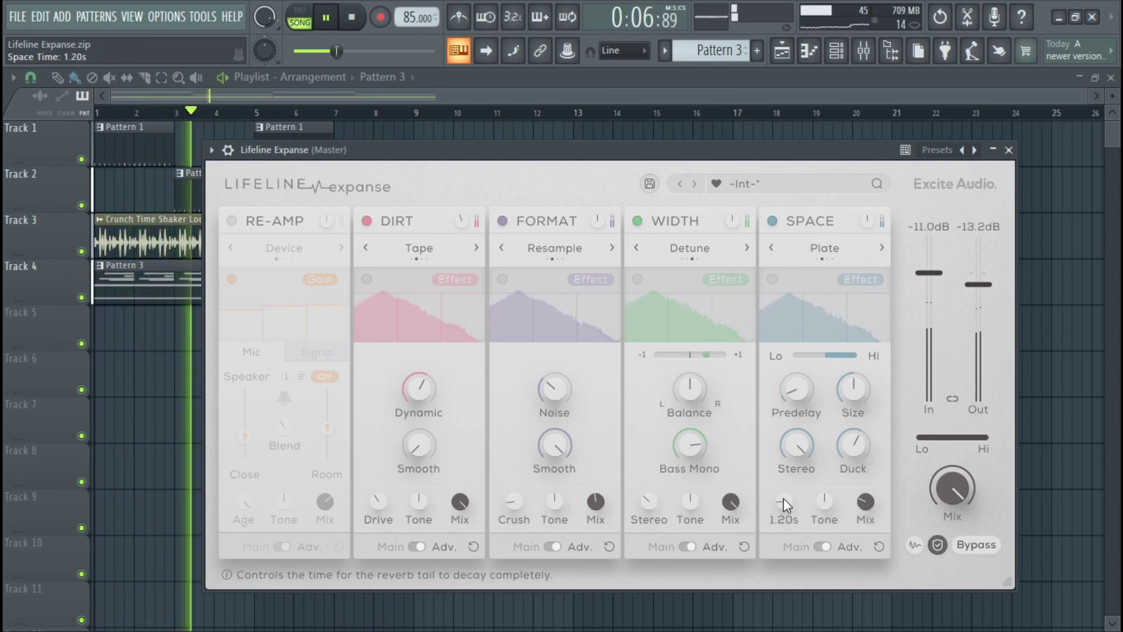
drag(865, 502, 865, 498)
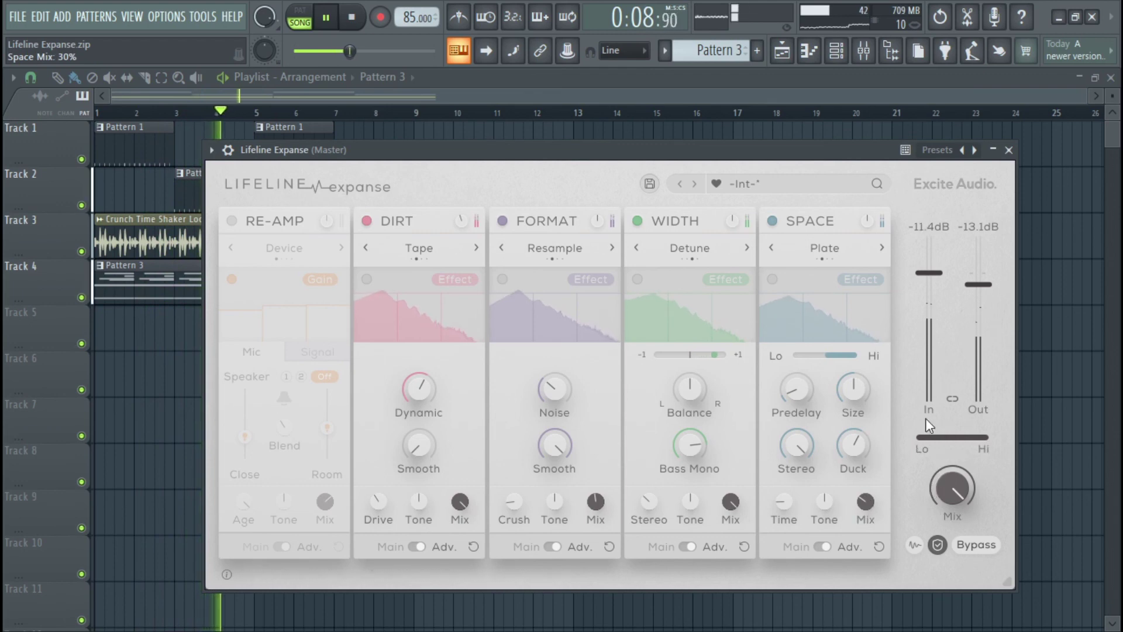
Compare the processed song with the master Smooth option on and off
click(917, 544)
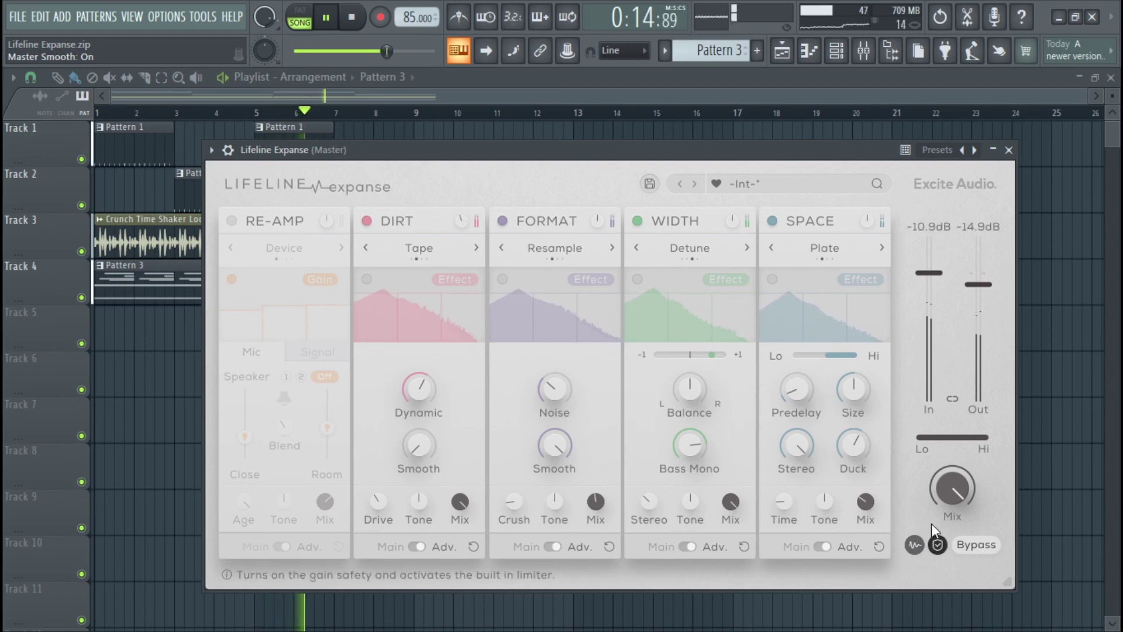
click(917, 544)
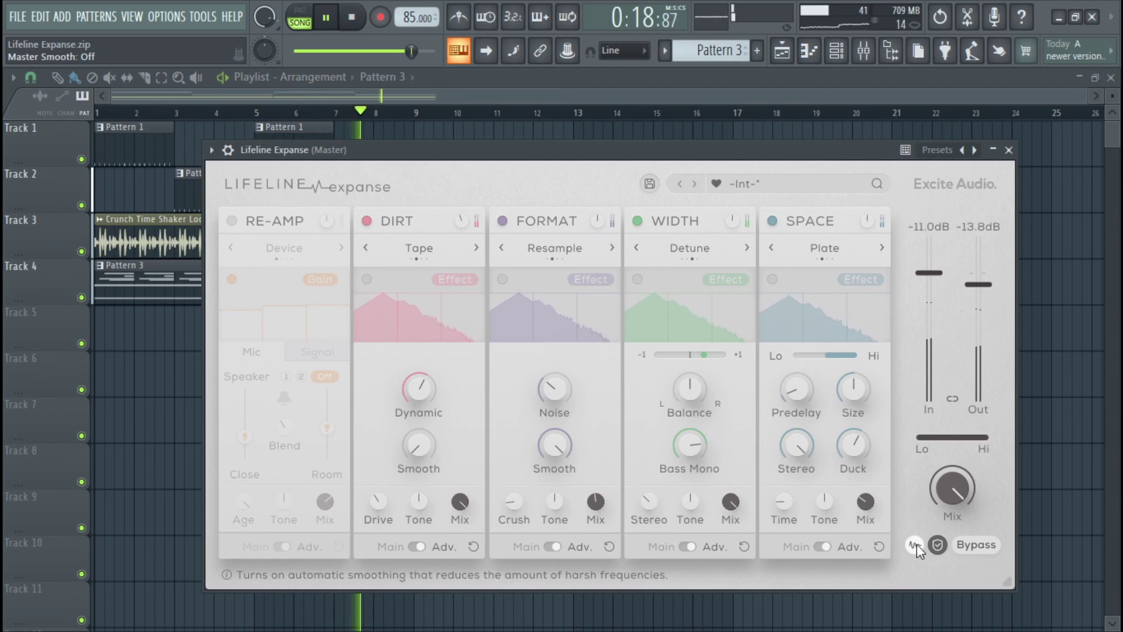
mouse_move(671, 456)
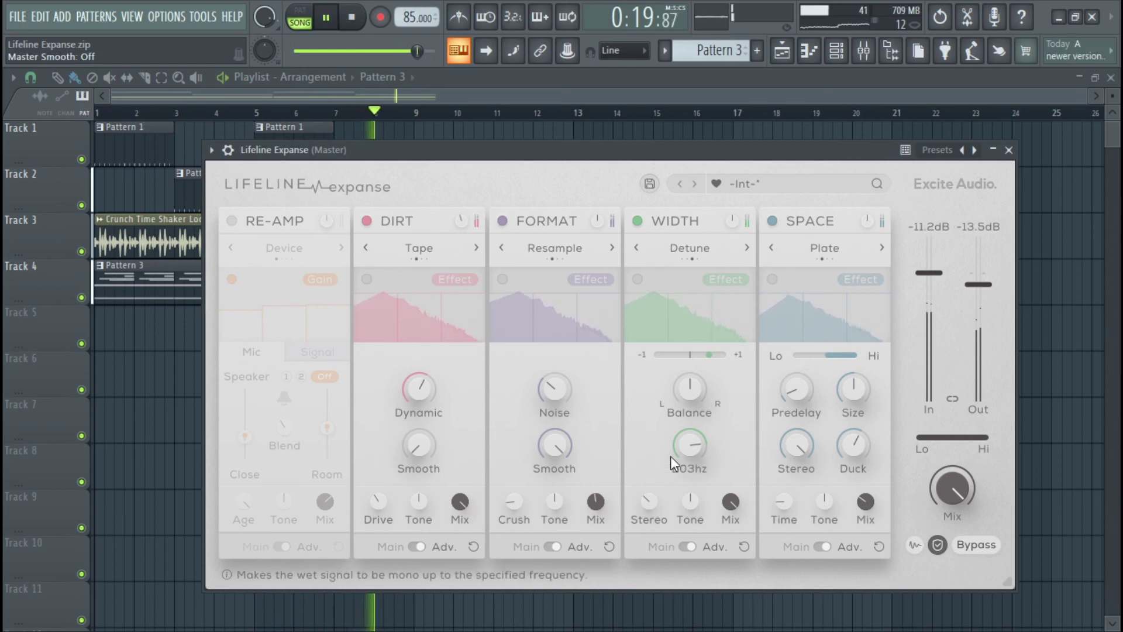
Turn Space off and Re-Amp on, and set Re-Amp's Mix to 100% and Age to 72%
click(772, 221)
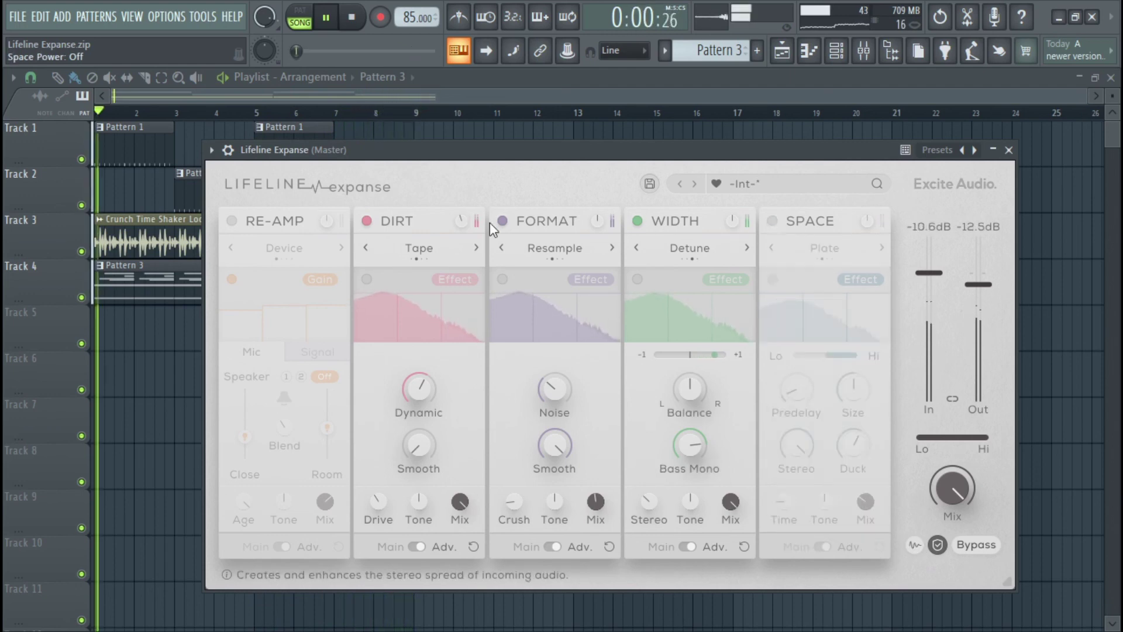
click(232, 220)
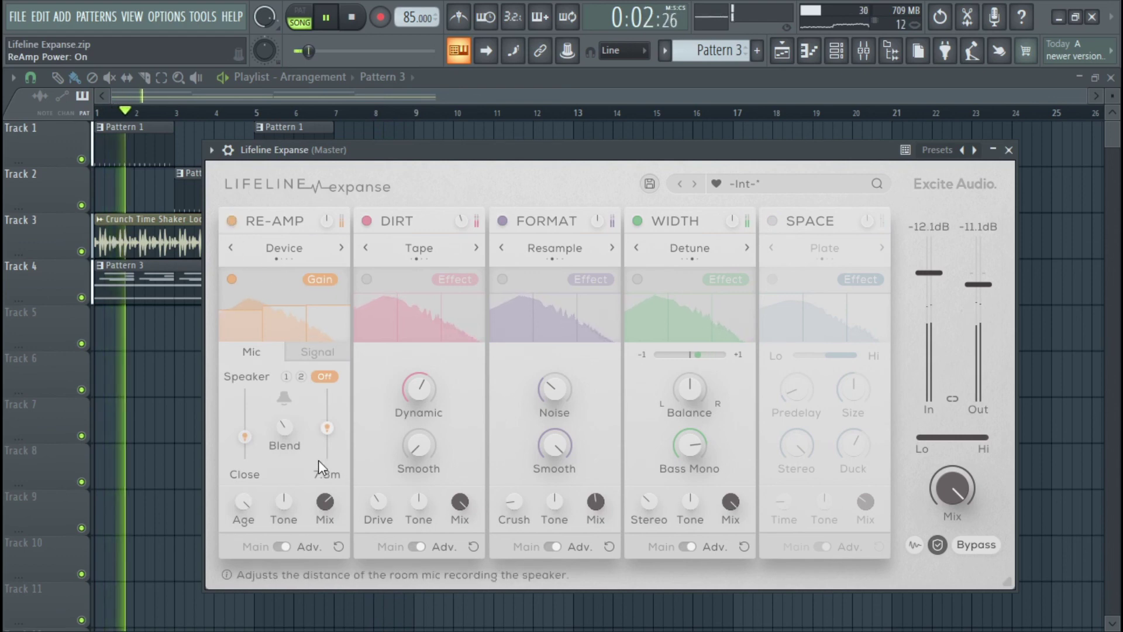
mouse_move(328, 497)
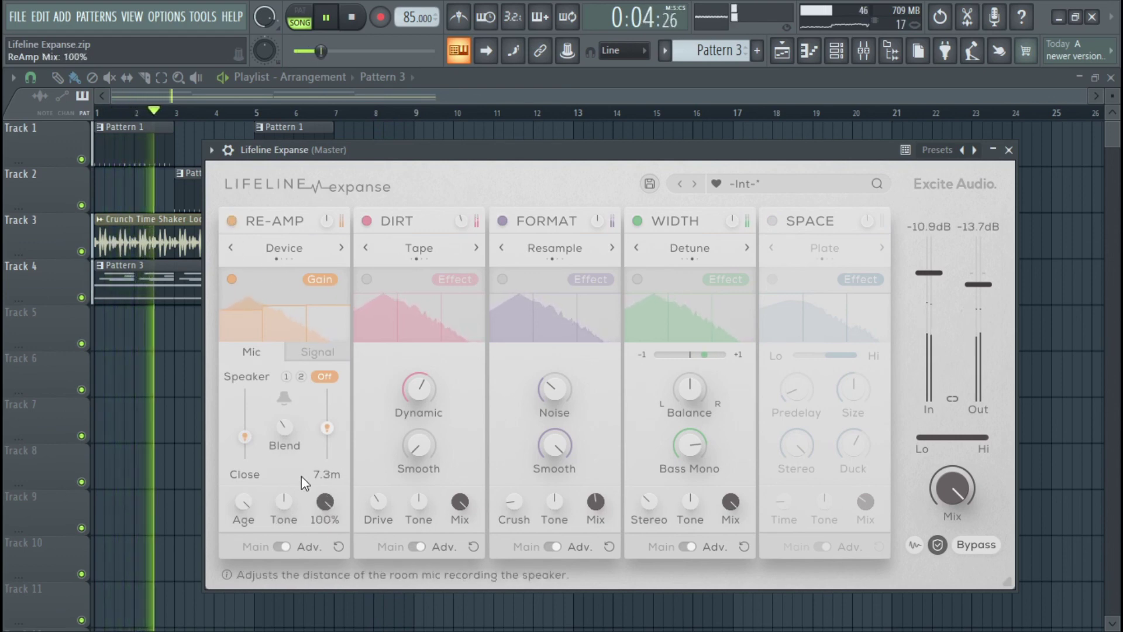
drag(254, 498, 241, 560)
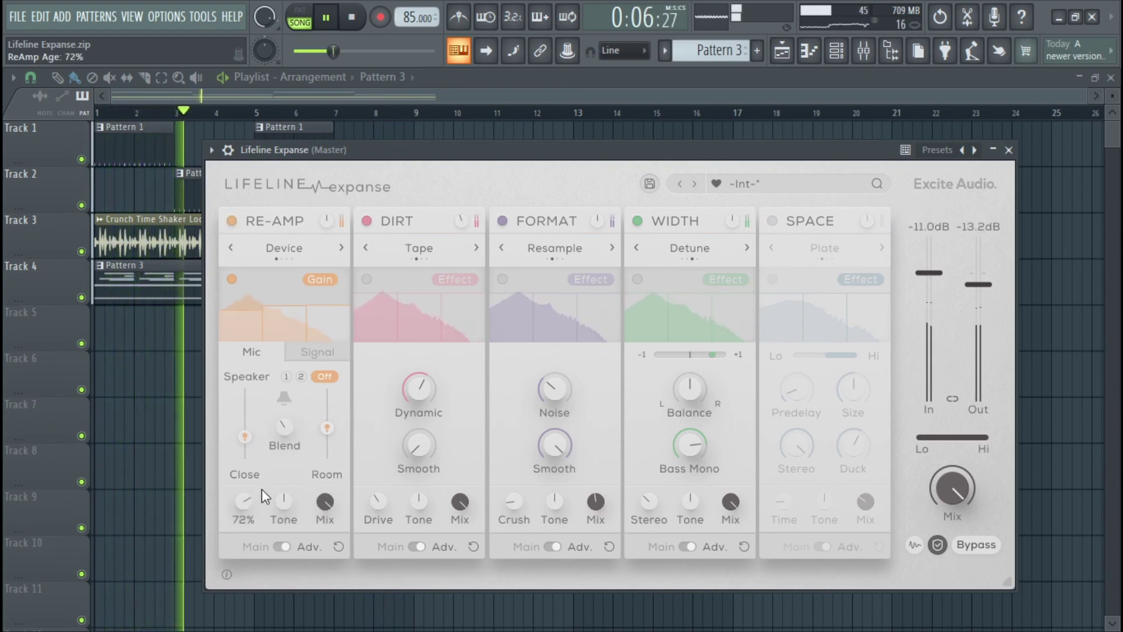
Change Re-Amp's mode to Vintage, lower the close mic distance to its minimum and set the room mic distance to 3.0 m
click(341, 248)
click(341, 247)
drag(253, 451, 244, 472)
drag(324, 430, 325, 493)
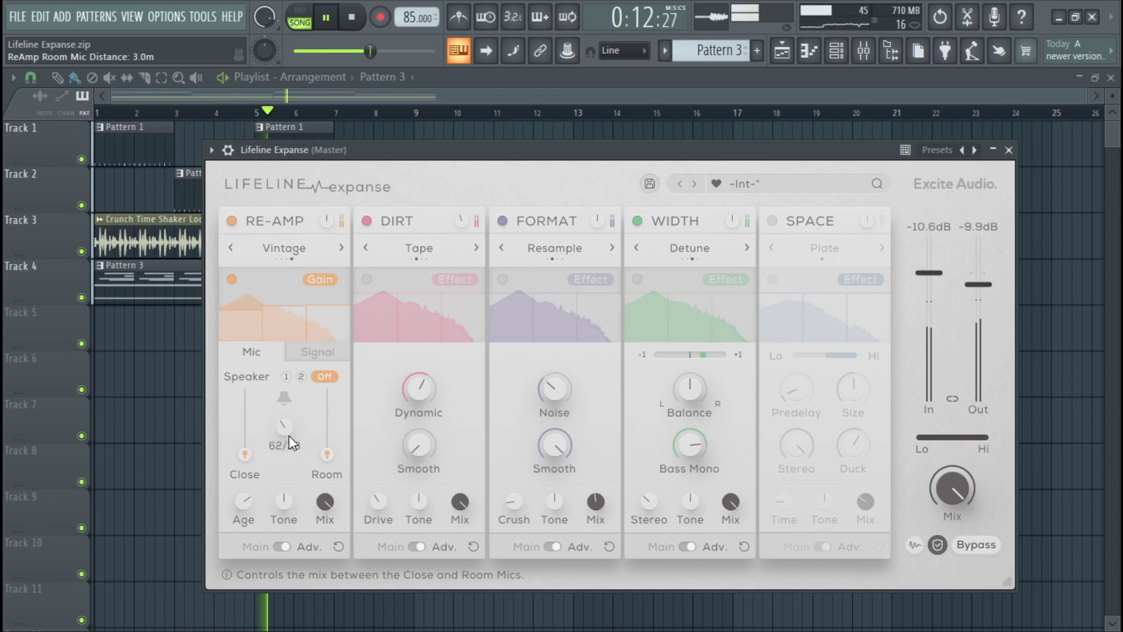
Switch Re-Amp to speaker 2, lower Age to its minimum, set Drive to 11.2% and return the output gain to 0.0 dB
click(300, 375)
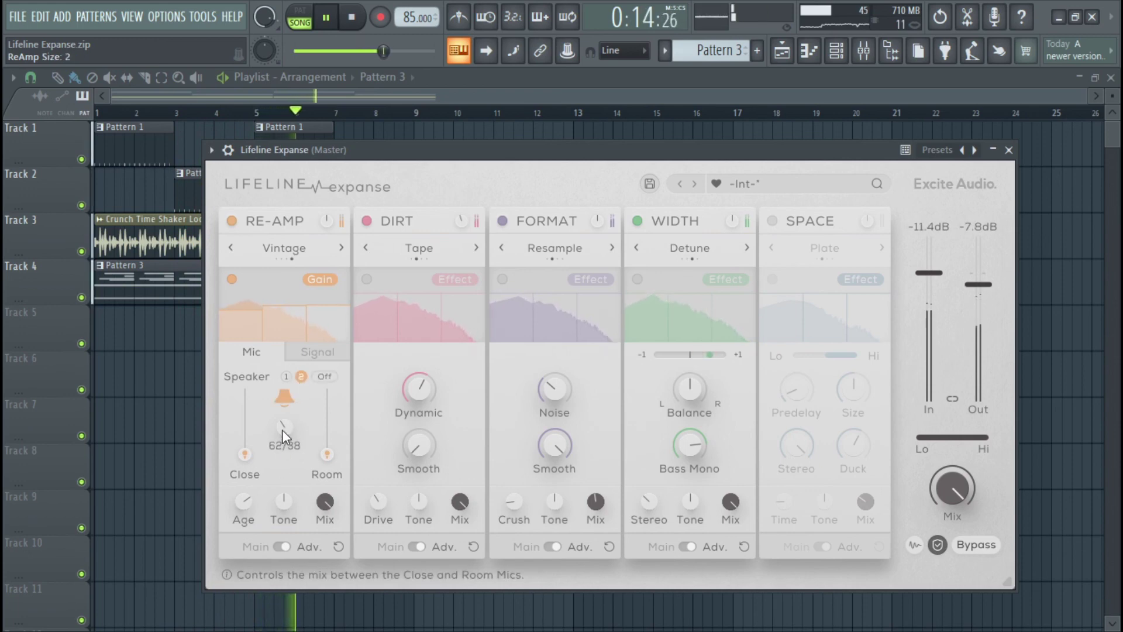
drag(248, 504, 248, 629)
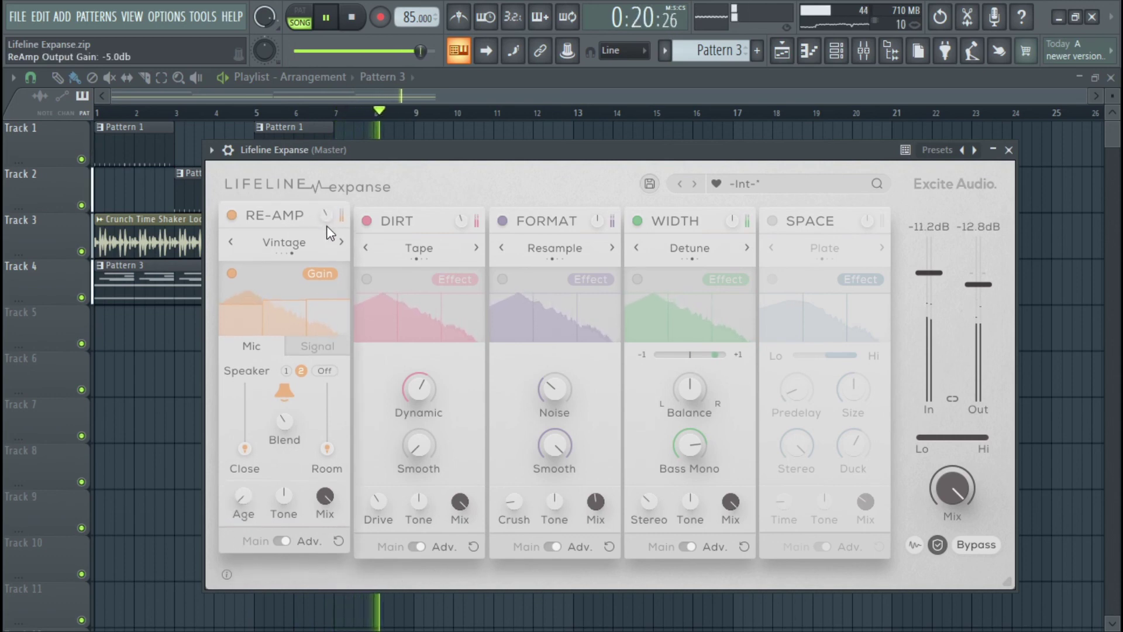
click(308, 353)
drag(287, 393, 293, 502)
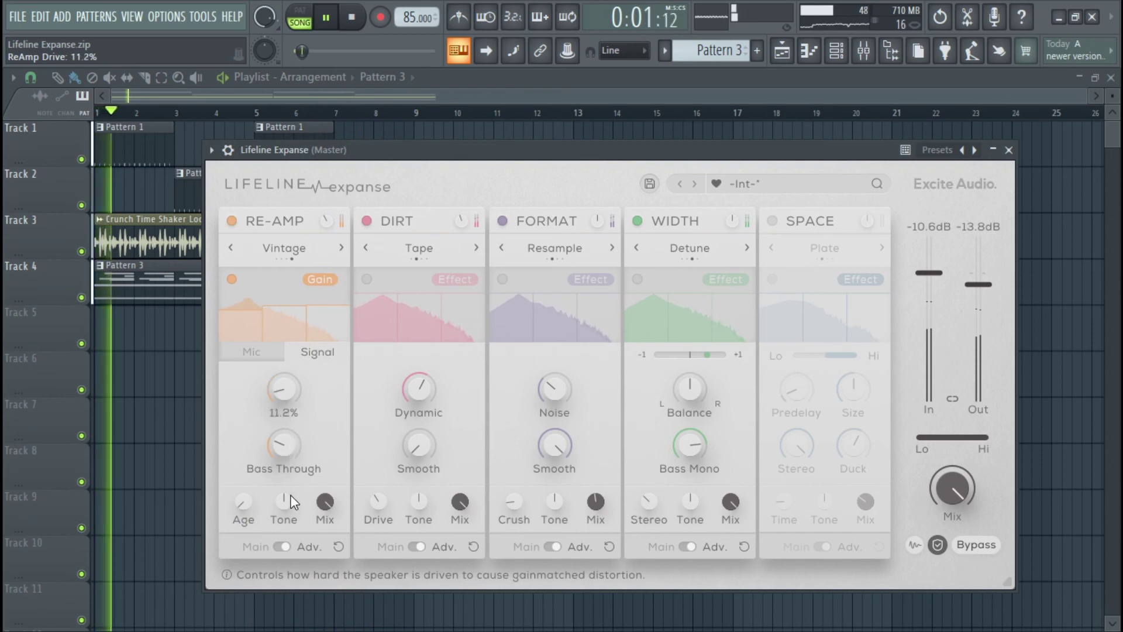
click(272, 352)
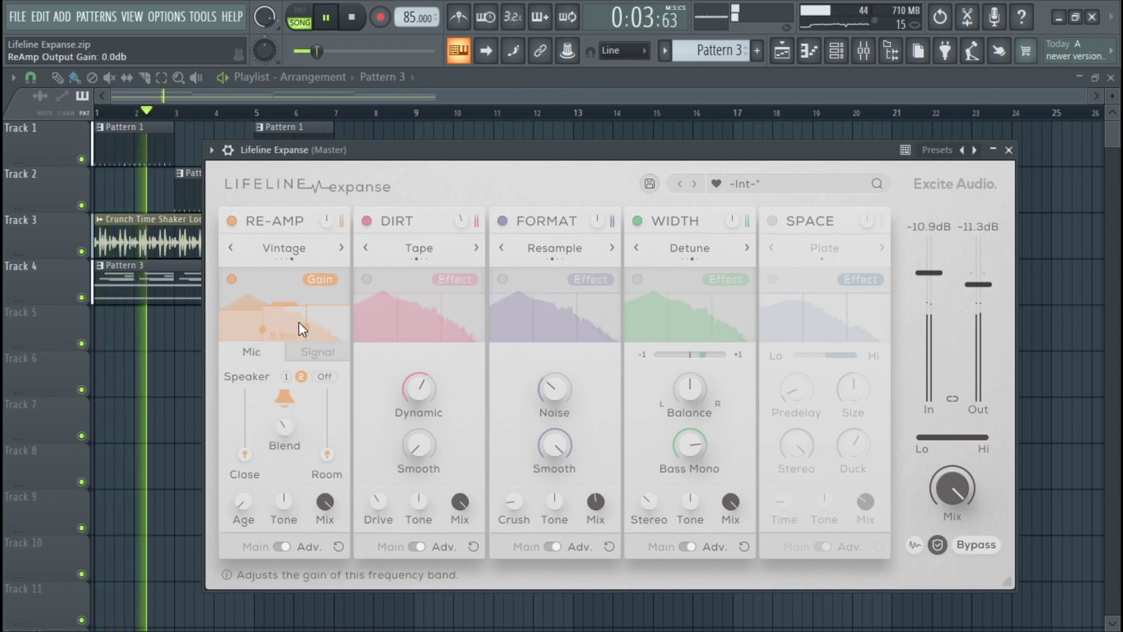
Compare the song with Re-Amp off and on, and set Re-Amp's bass-through frequency to 581 Hz
click(233, 221)
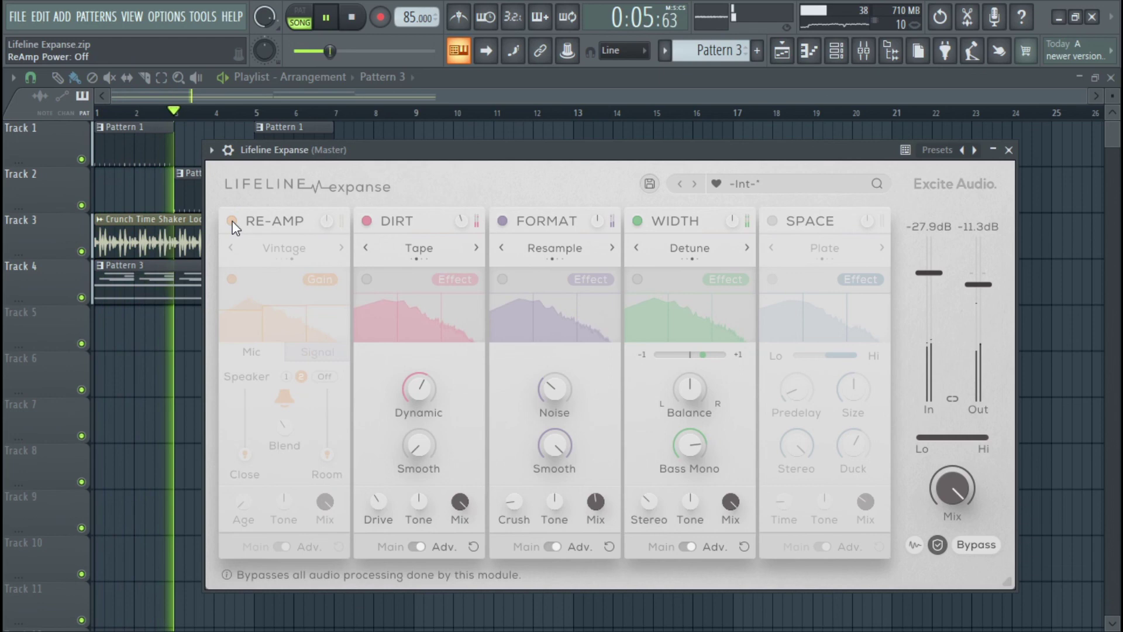
click(232, 221)
click(318, 352)
drag(302, 452, 304, 386)
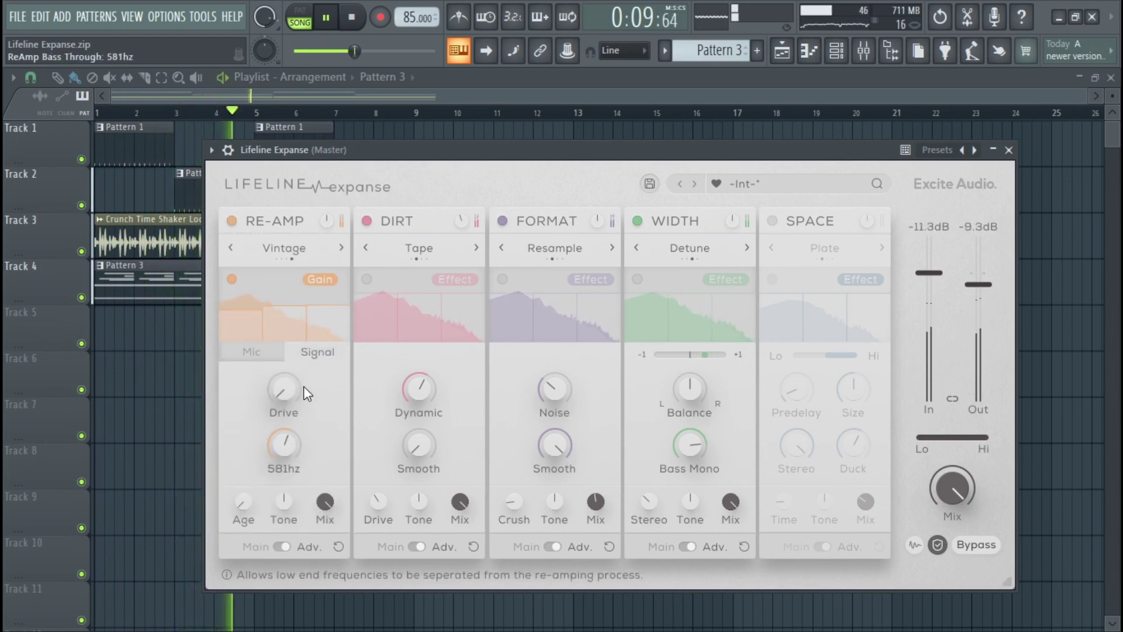
Set Re-Amp's close/room mic blend to 79/21 and raise its Age to 68%
click(244, 354)
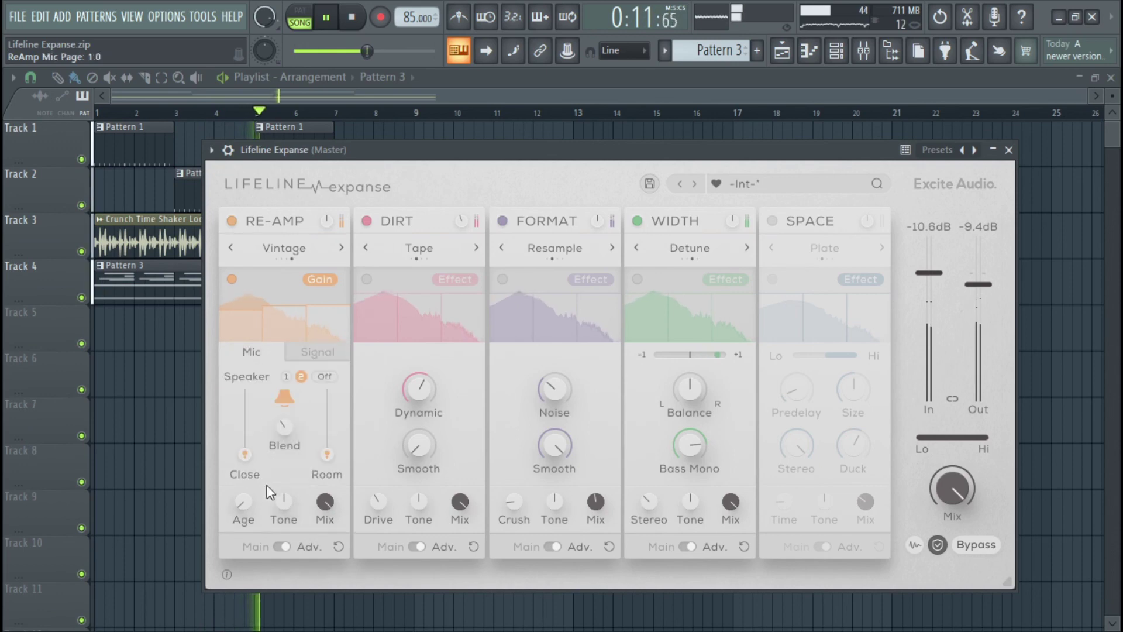
drag(328, 454, 325, 484)
drag(241, 455, 282, 457)
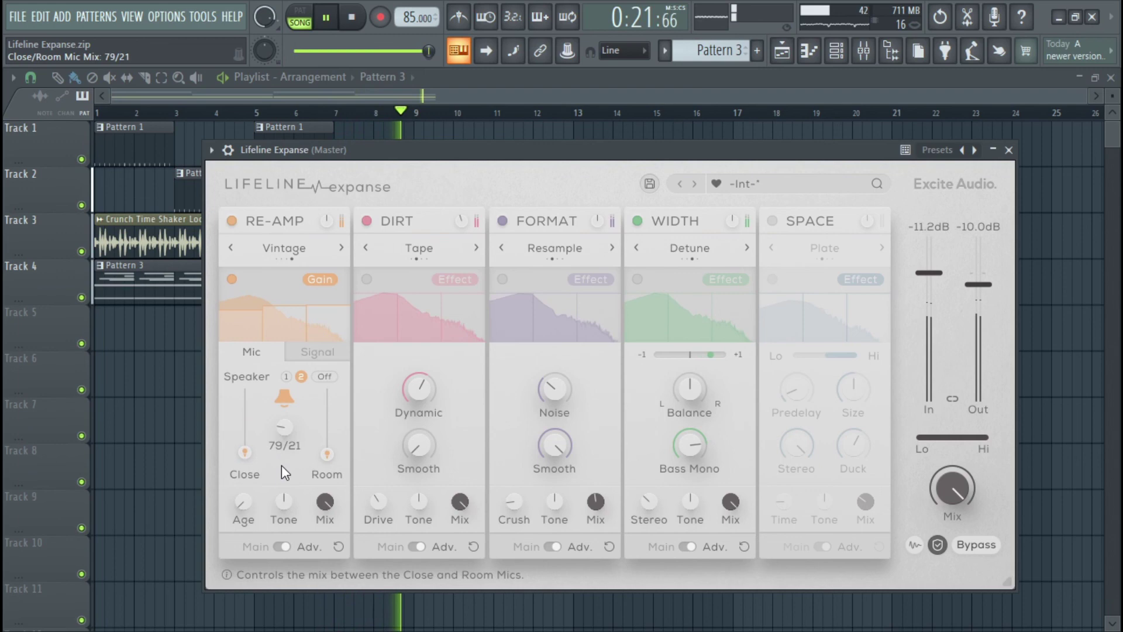
drag(242, 503, 271, 364)
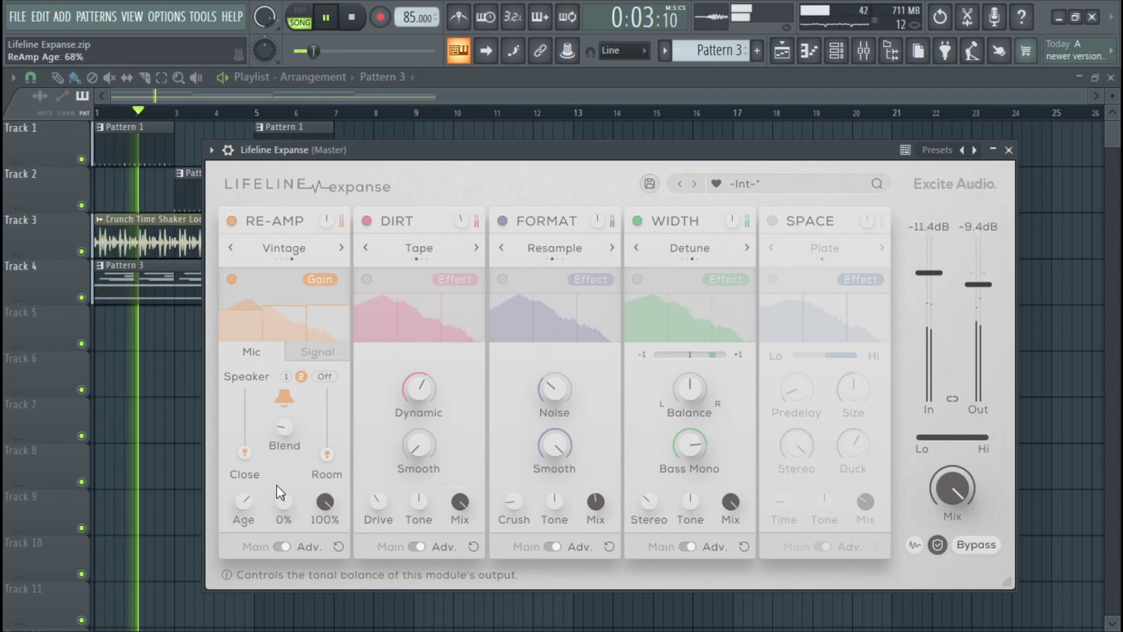
Increase Re-Amp's close mic distance slightly, lower its Mix to 10%, and compare the song with Re-Amp off and on
drag(247, 456, 246, 447)
drag(324, 496, 321, 553)
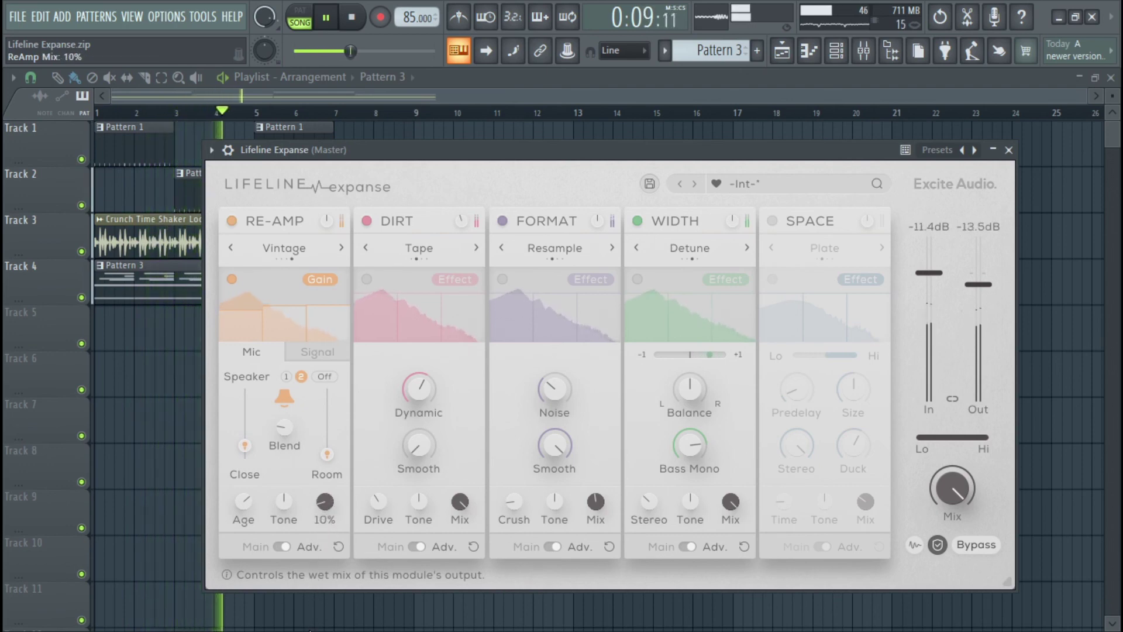
click(230, 222)
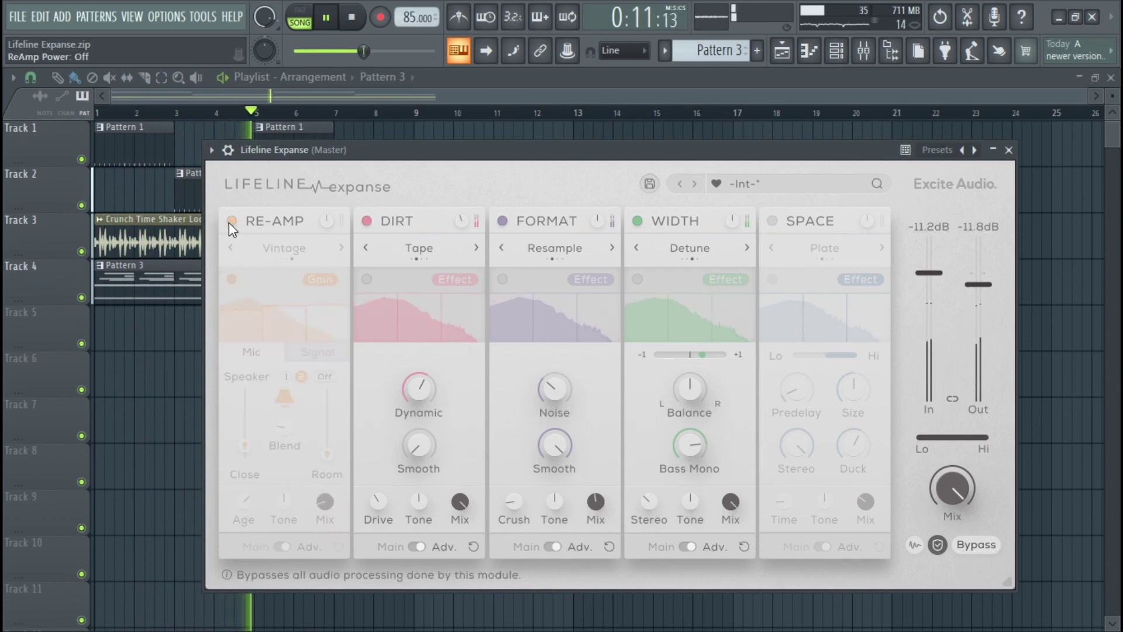
click(230, 222)
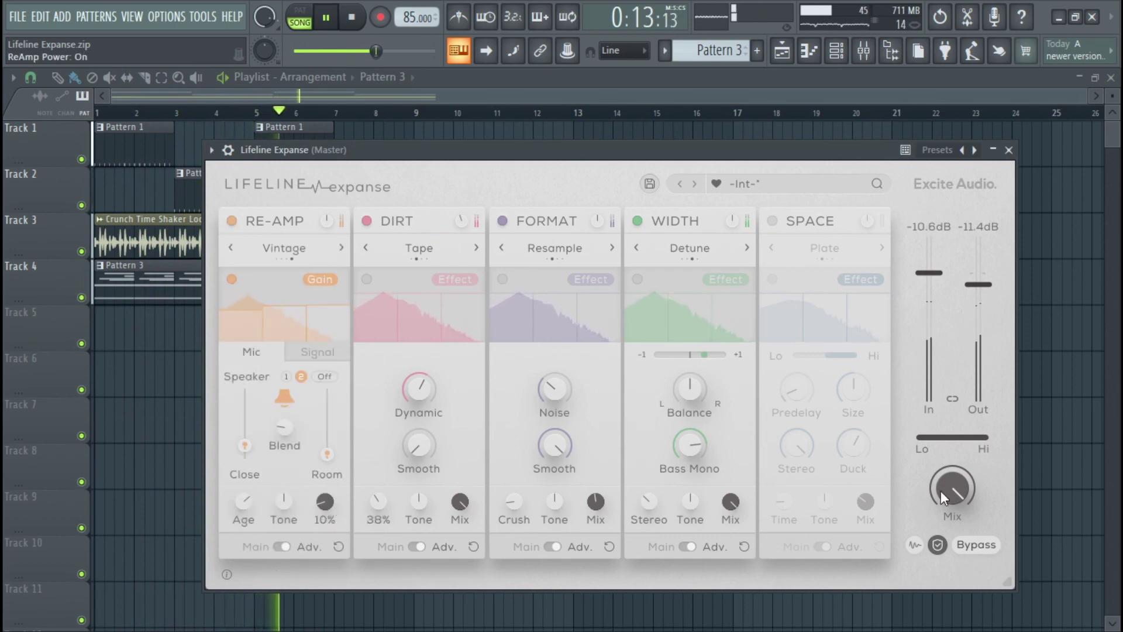
Turn the master Smooth option on and set Re-Amp's Mix to 89%
click(982, 549)
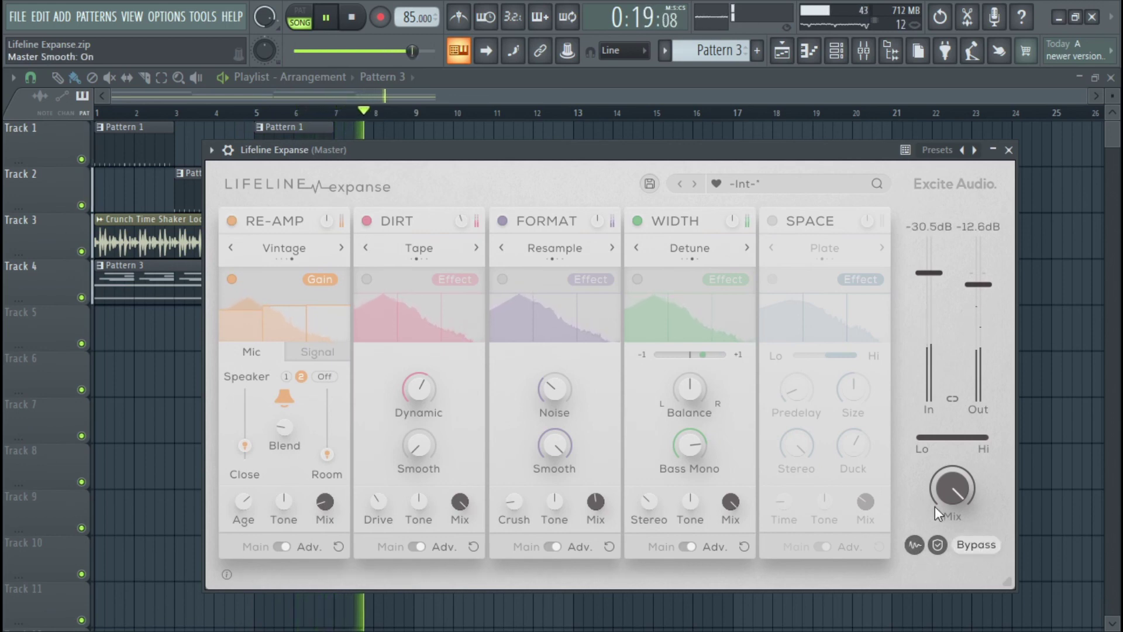
drag(329, 499, 327, 427)
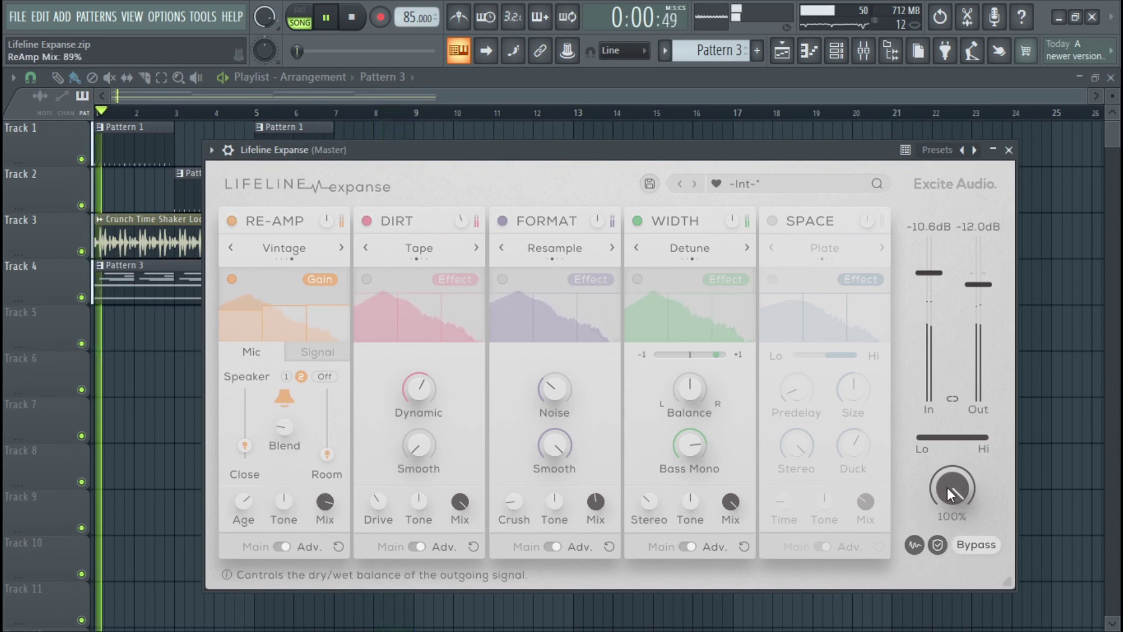
Try the master Mix at 47% and sweep the wet signal's low cut and high cut filters
drag(947, 504, 941, 603)
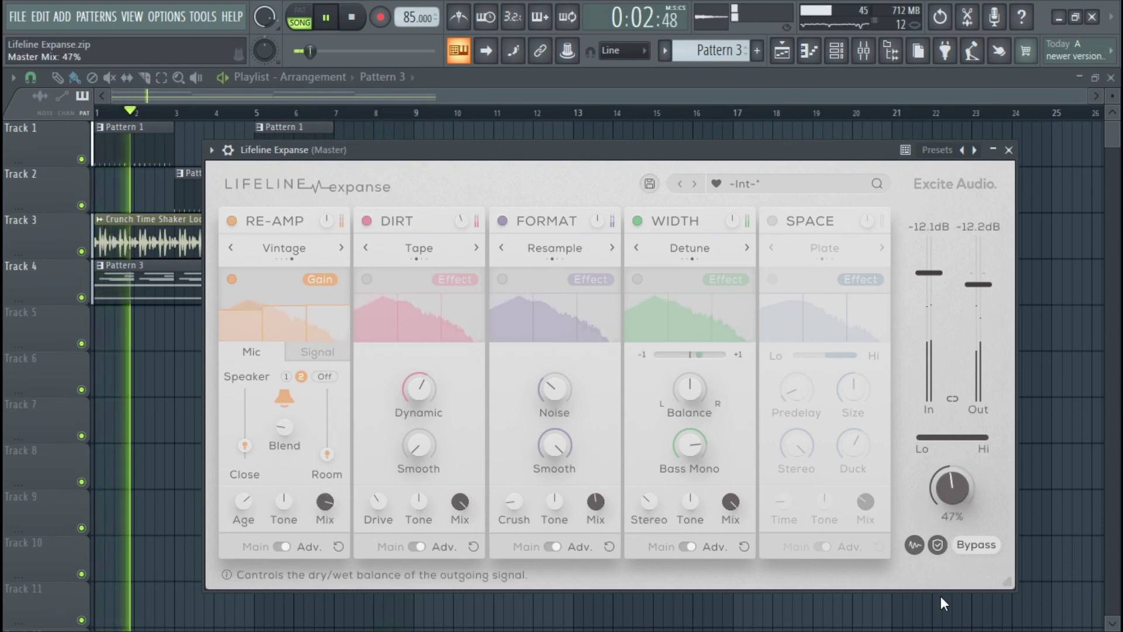
mouse_move(924, 435)
mouse_down()
mouse_move(978, 437)
mouse_move(914, 437)
mouse_up()
drag(988, 437, 947, 441)
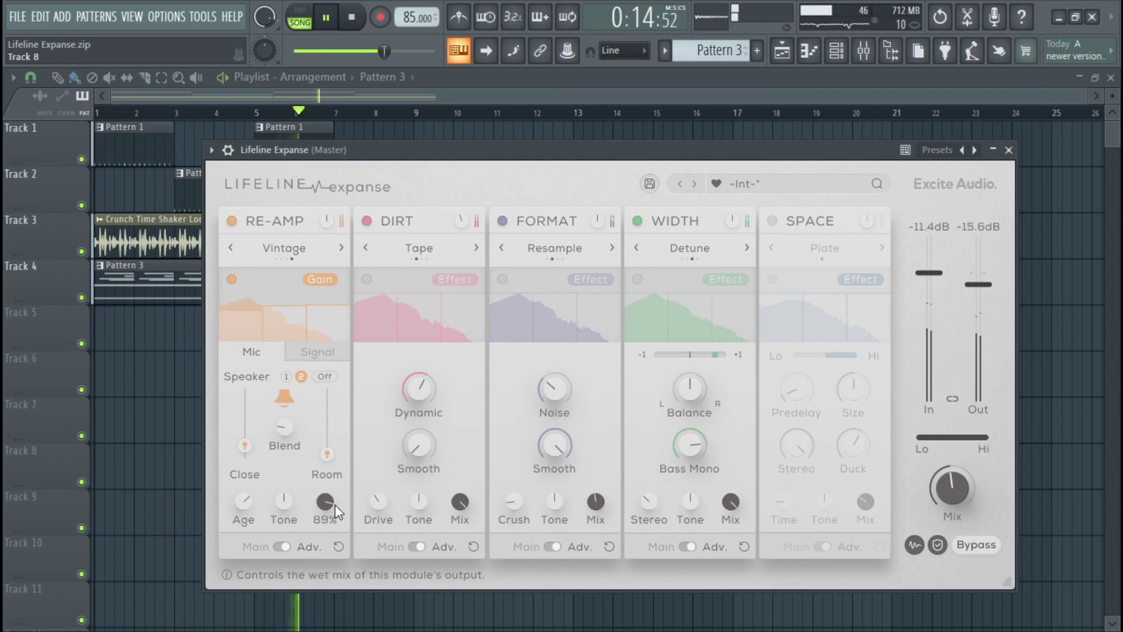
Raise Re-Amp's Age to 90% and return the master Mix to 100%
drag(251, 507, 257, 486)
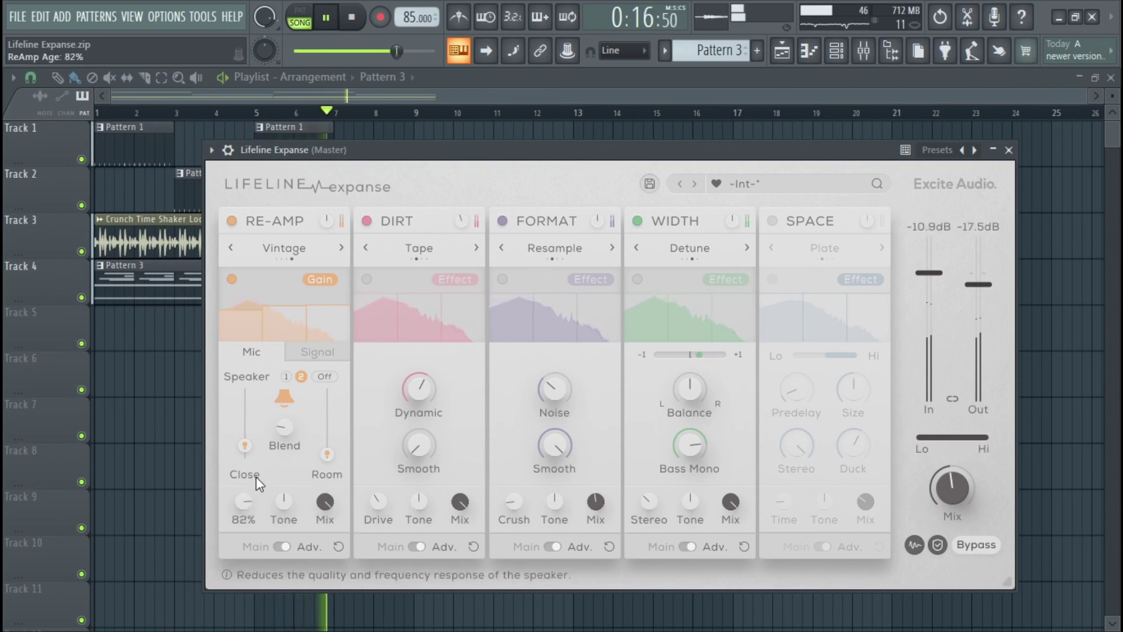
drag(944, 487, 957, 457)
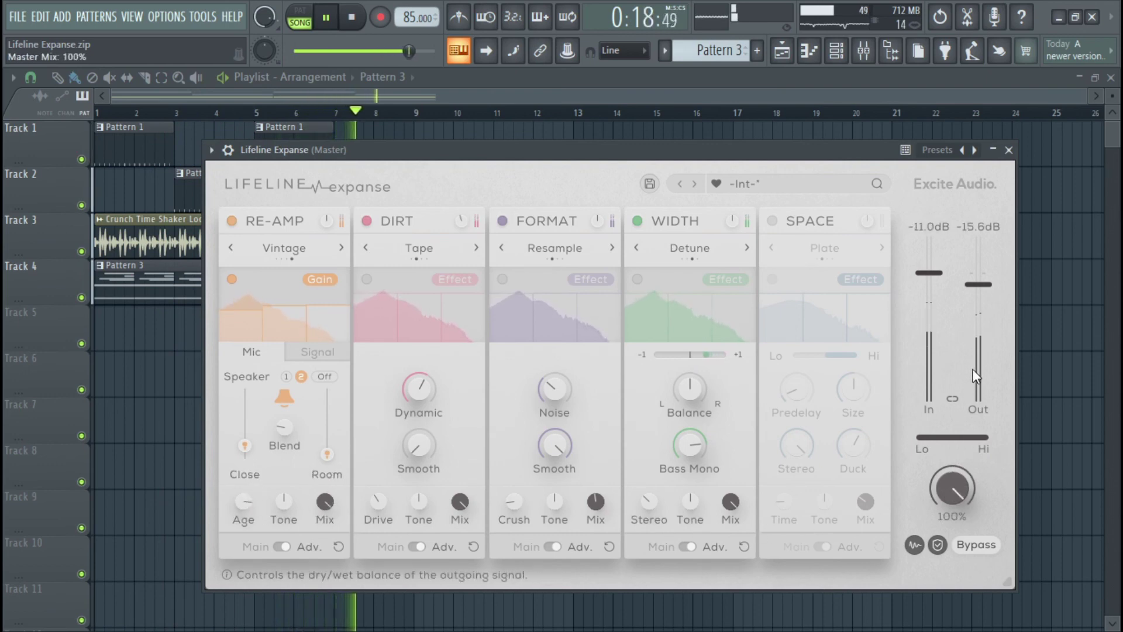
drag(247, 502, 249, 501)
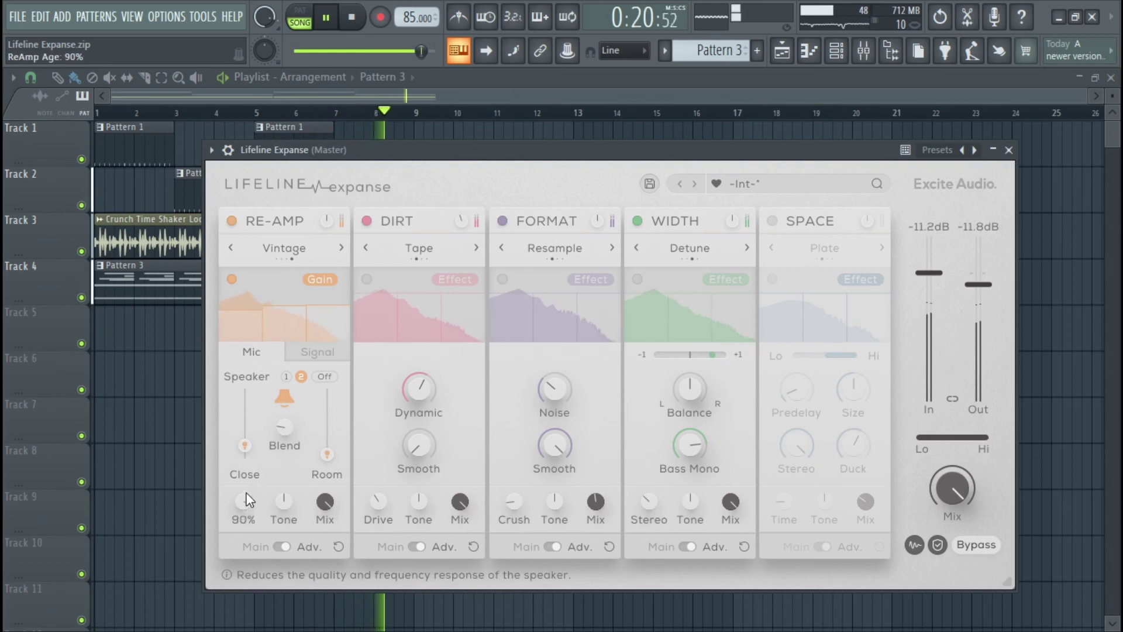
Turn Format off and set Re-Amp to Device mode with a 100/0 close/room mic blend and 0% Age
click(503, 220)
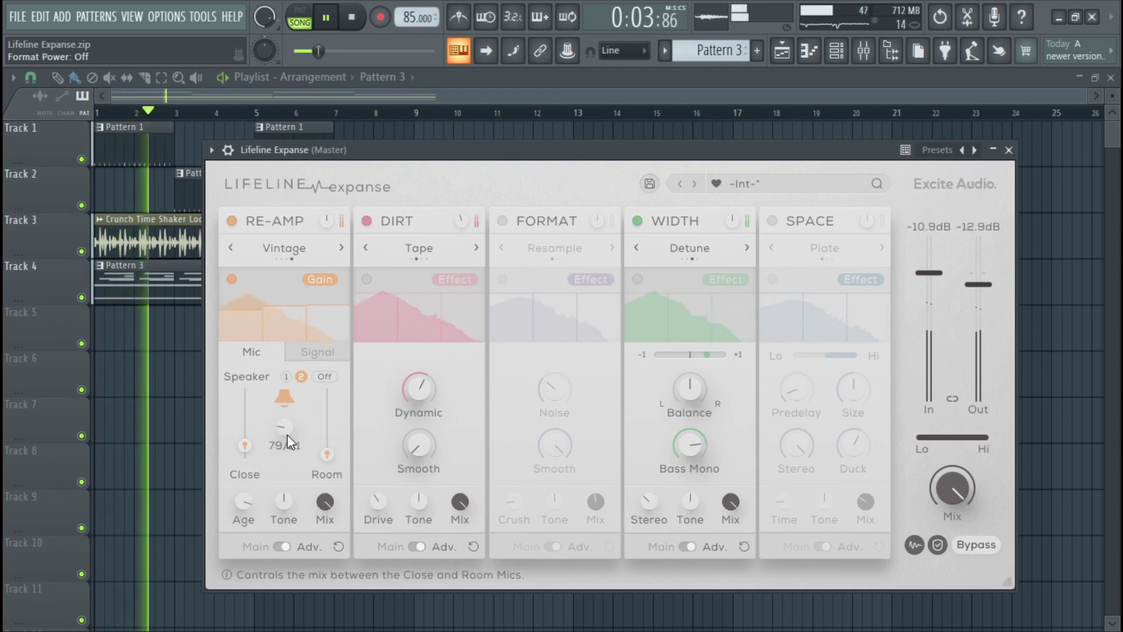
drag(280, 431, 269, 496)
click(341, 248)
drag(244, 504, 241, 570)
drag(242, 521, 251, 547)
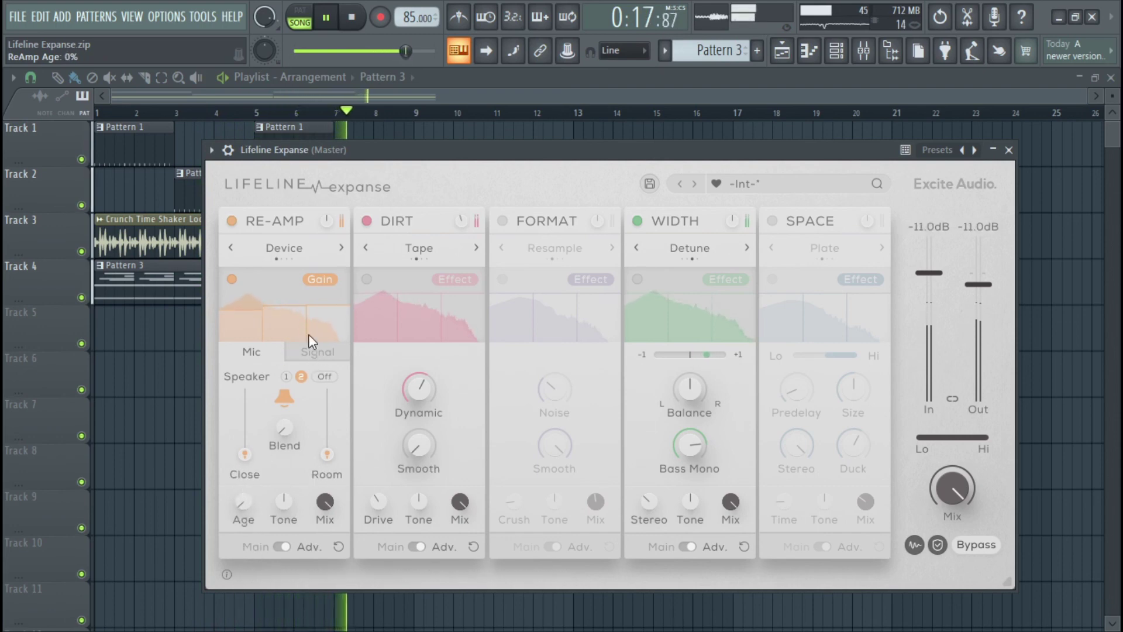
Switch Re-Amp's mode through Cabinet to Monitors and set the close mic distance to 0 cm
click(341, 248)
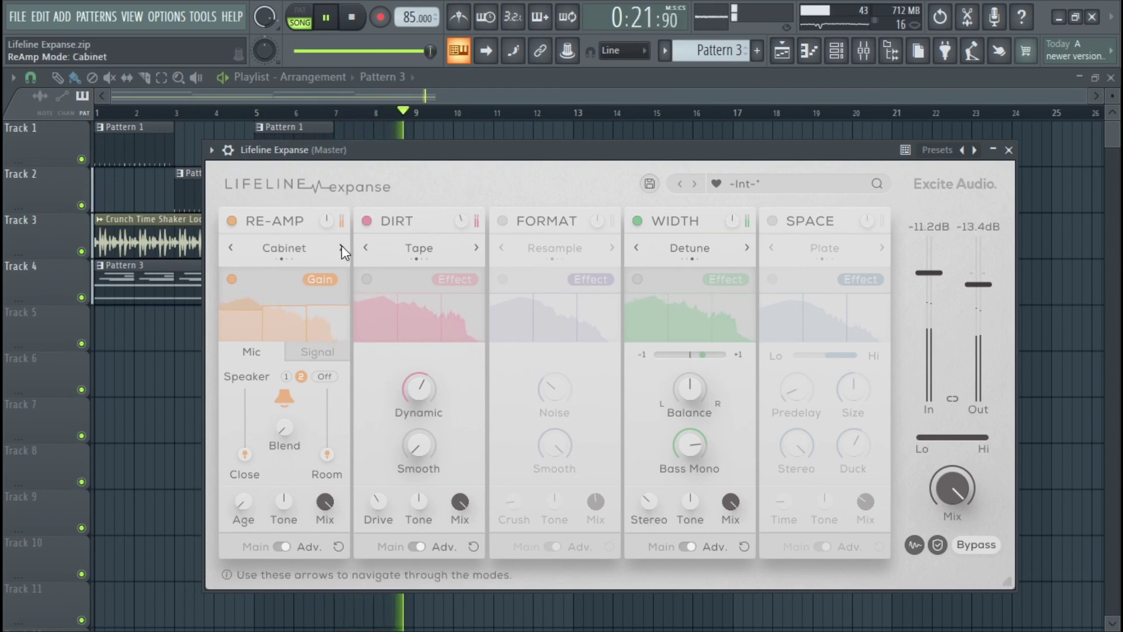
click(342, 248)
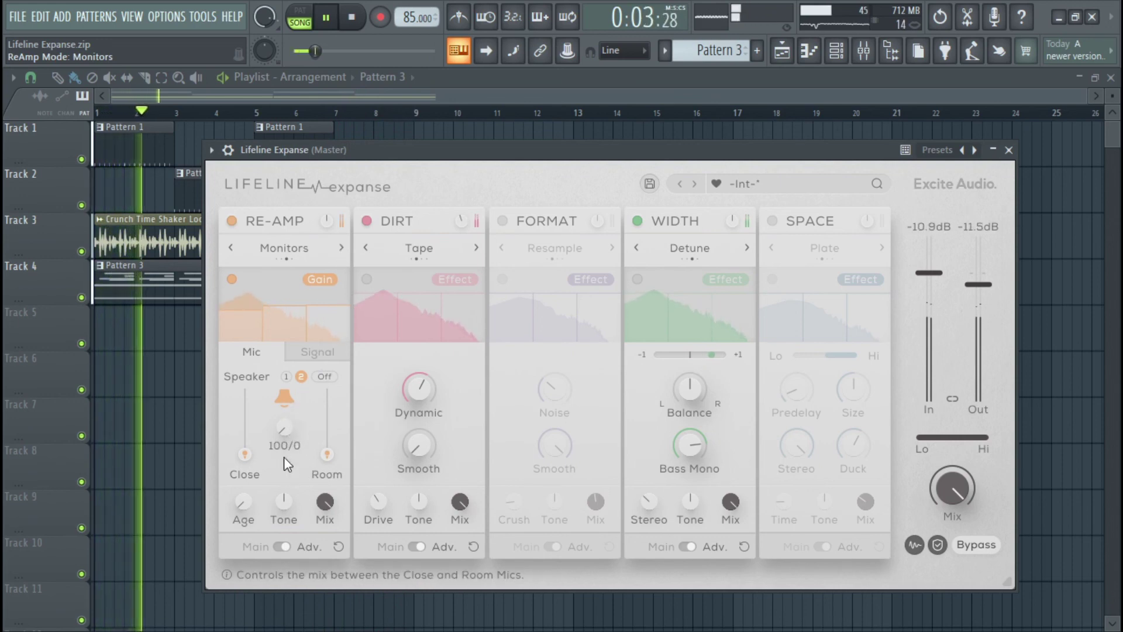
mouse_move(244, 456)
mouse_down()
mouse_move(247, 403)
mouse_move(247, 454)
mouse_up()
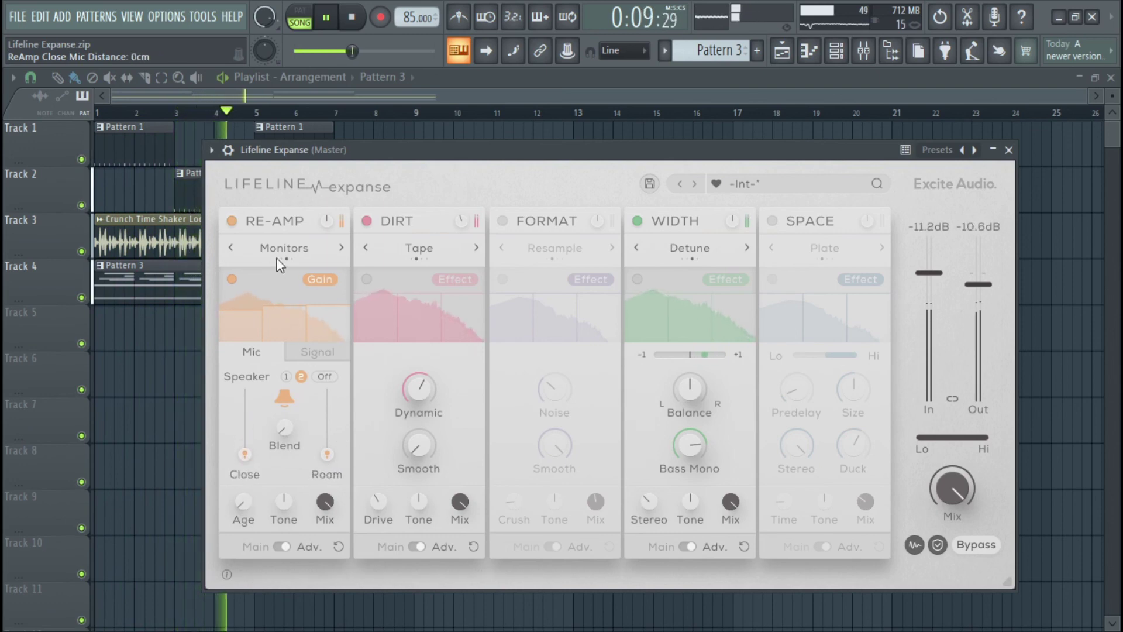
Turn the Re-Amp module off and the Space module on
click(232, 221)
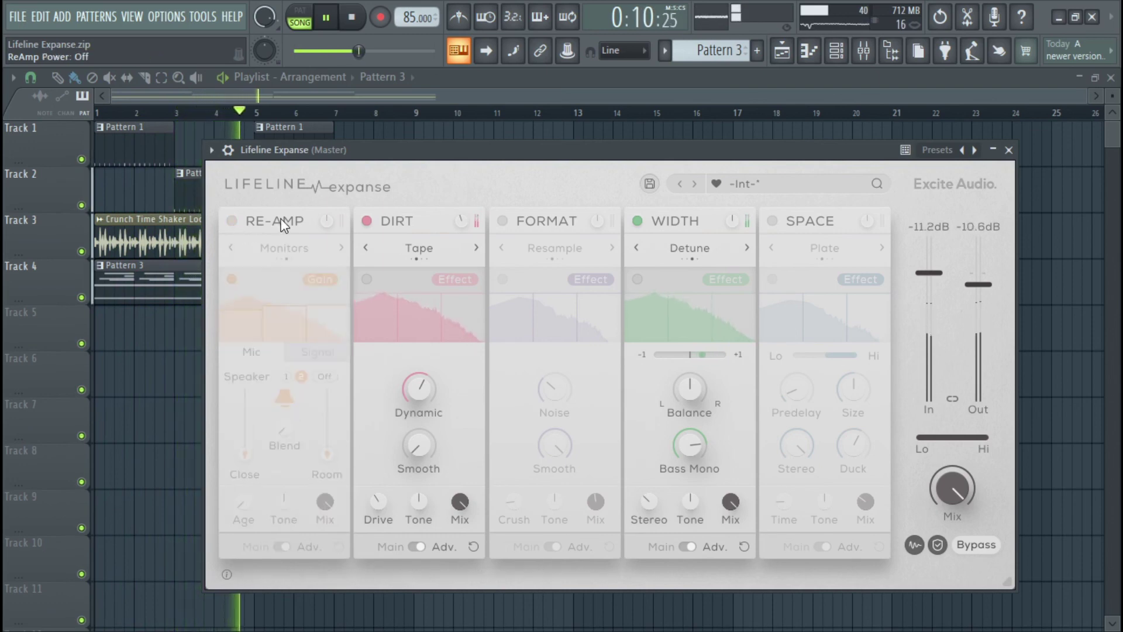
click(773, 222)
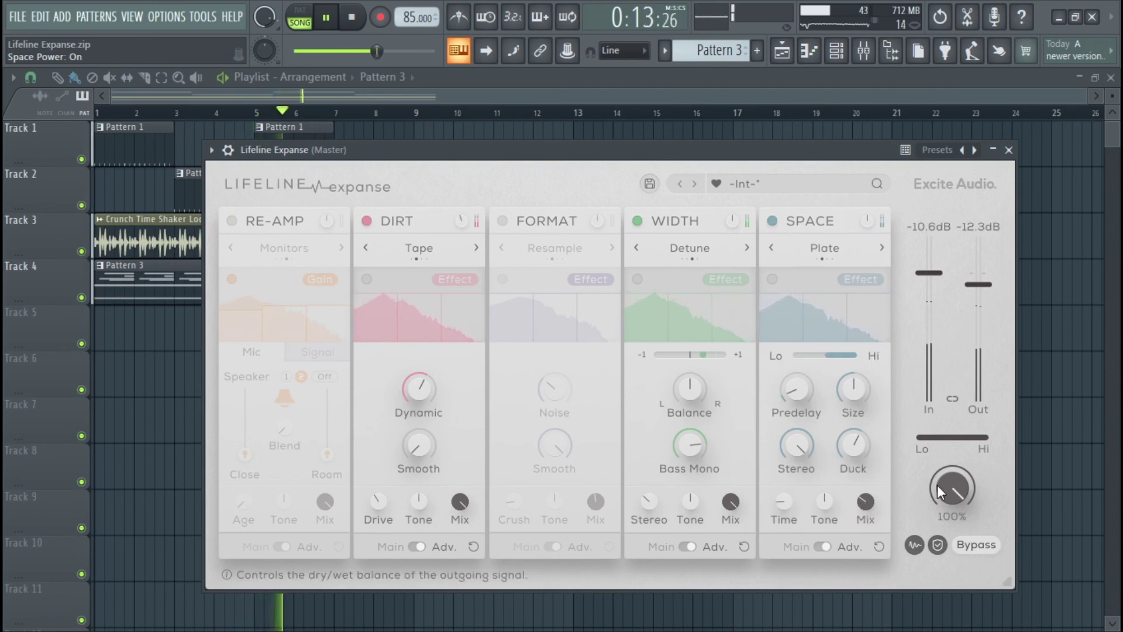
mouse_move(827, 440)
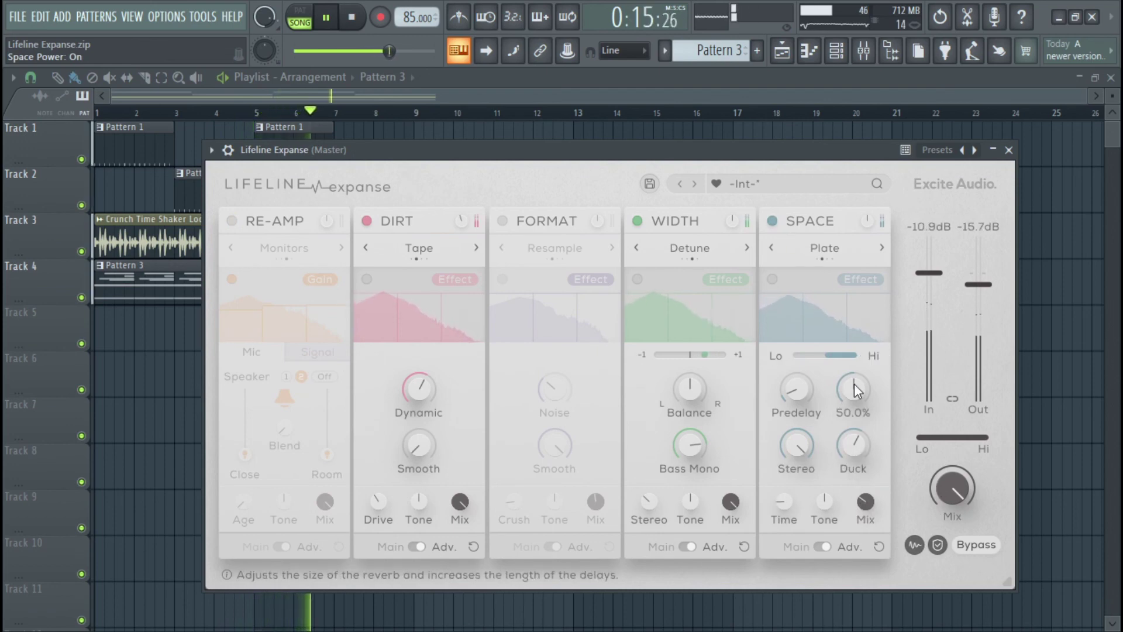
Try Space's Size at 79.0% and 100.0%, reduce it well below half, and set Duck to 36.0%
drag(854, 388, 854, 379)
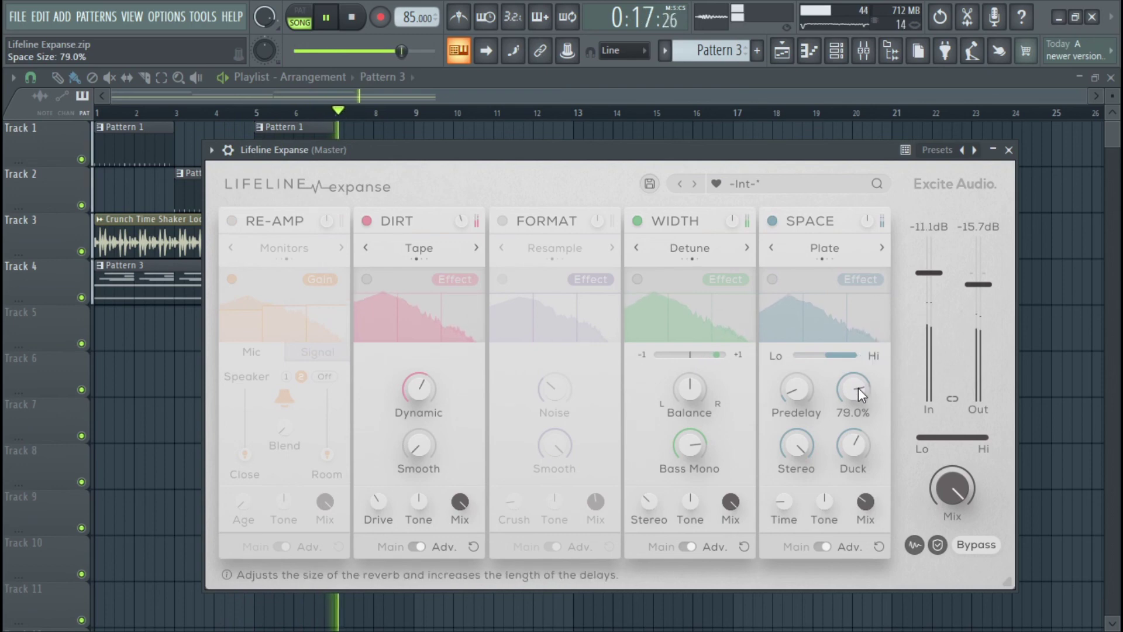
mouse_move(855, 391)
mouse_down()
mouse_move(876, 336)
mouse_move(857, 387)
mouse_up()
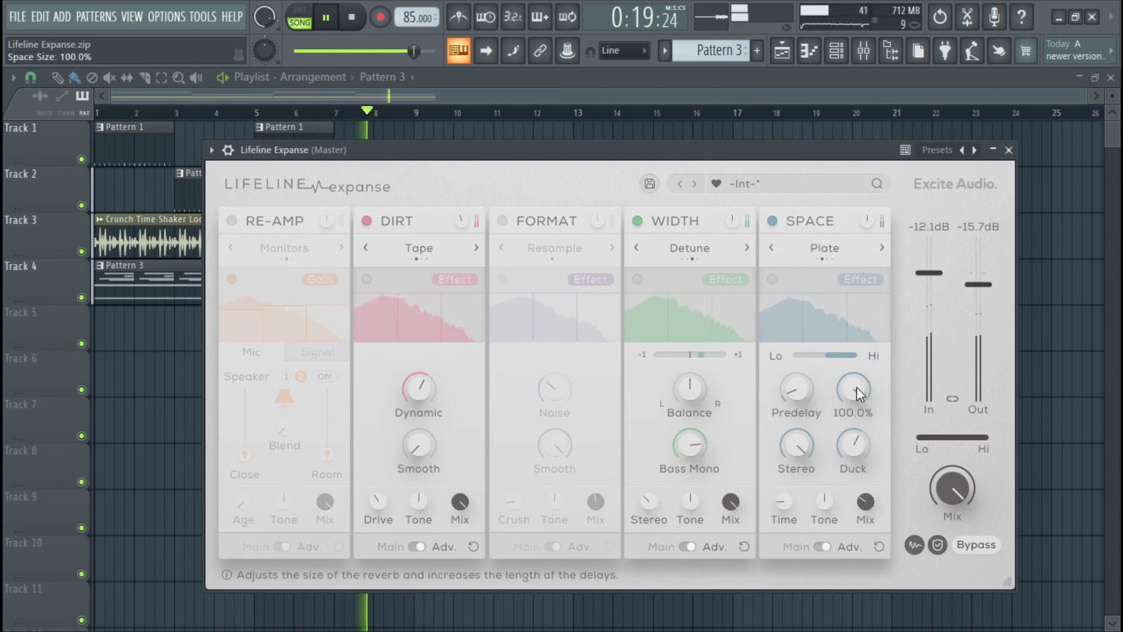
scroll(856, 387, down, 5)
scroll(855, 444, down, 5)
scroll(852, 445, down, 1)
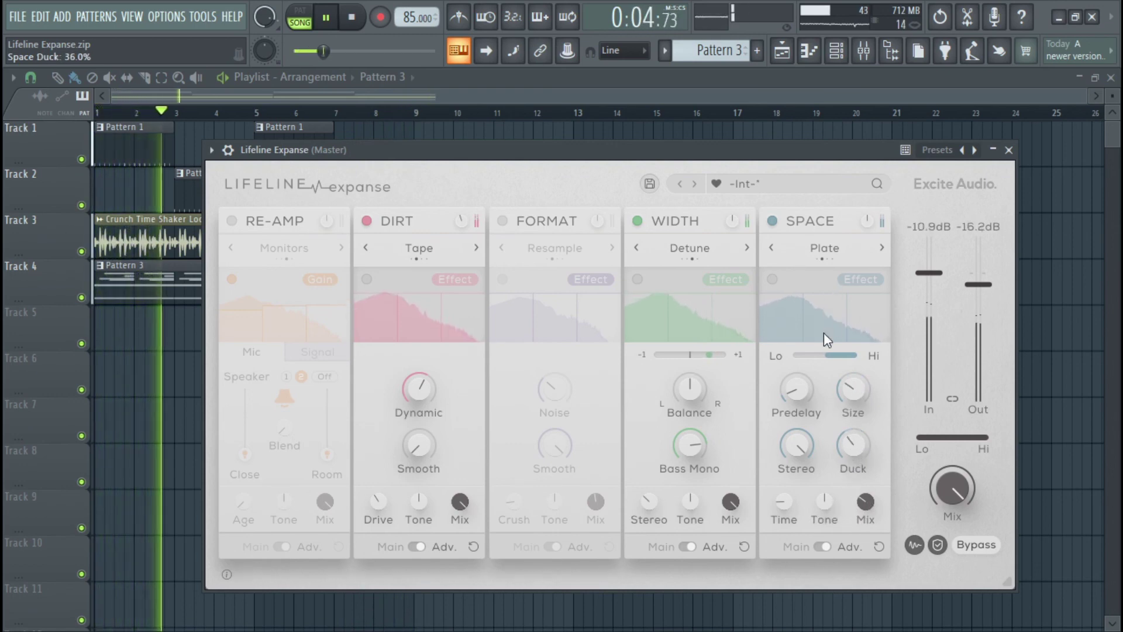
Set Width's Mix to 78% and raise Space's output gain to 3.5 dB
mouse_move(689, 481)
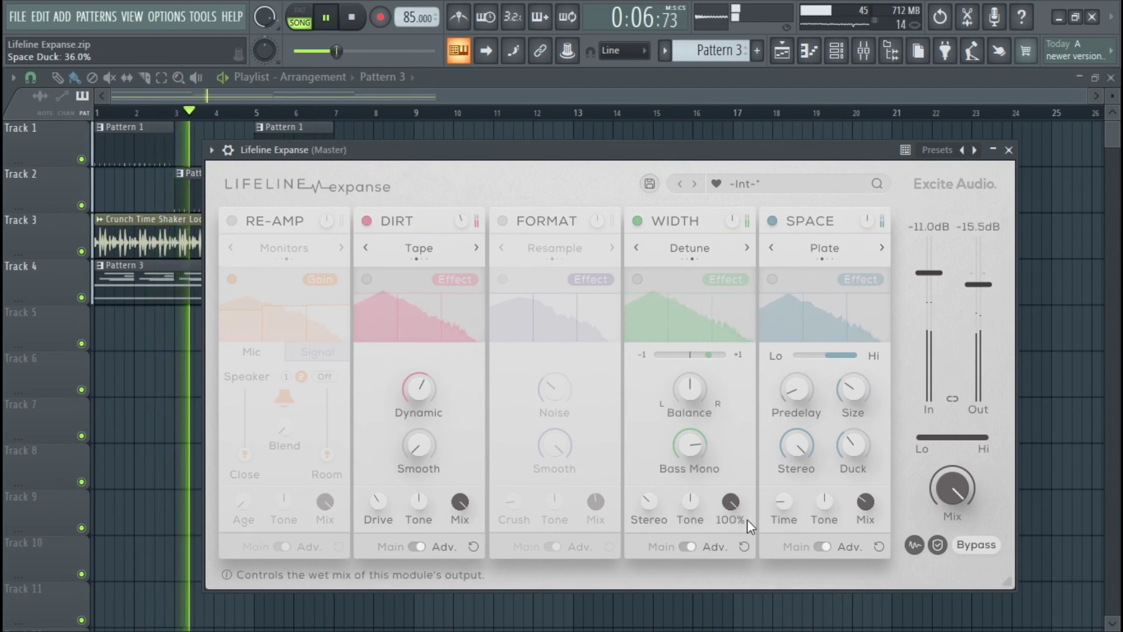
mouse_move(729, 498)
drag(729, 498, 729, 530)
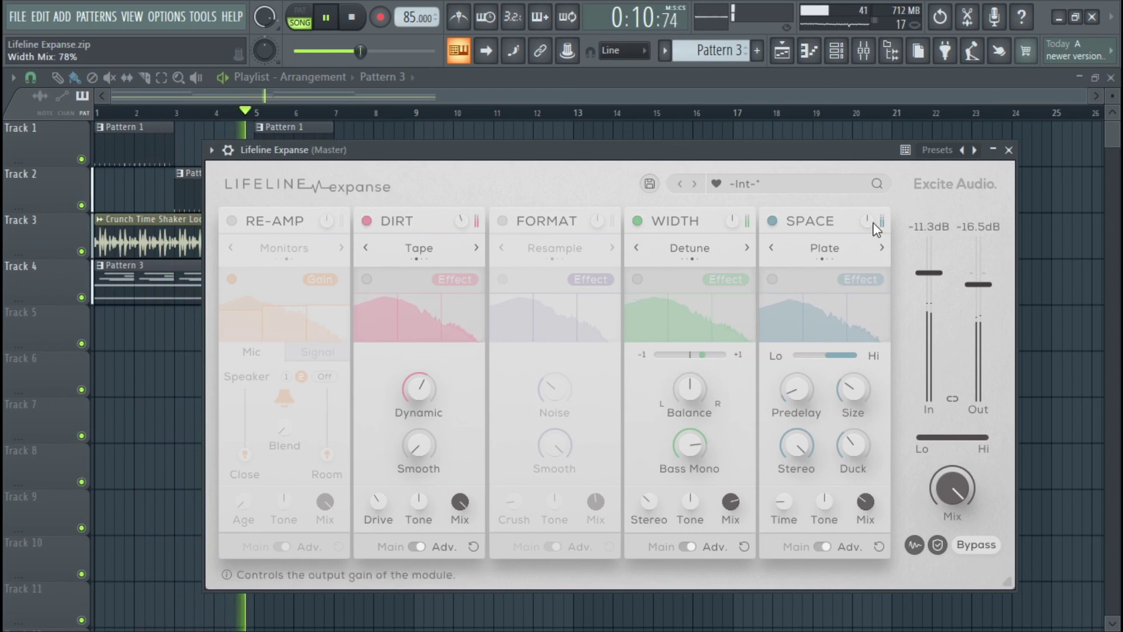
drag(869, 220, 872, 212)
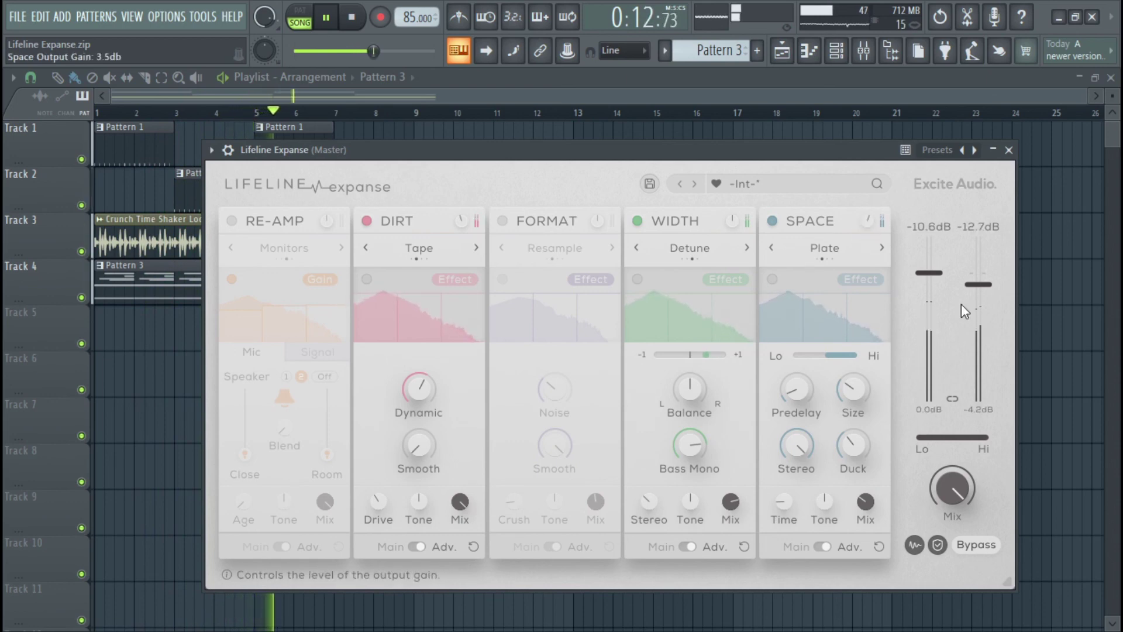
Check the song against master bypass, set the master output to -3.0 dB and turn Smooth off
click(988, 544)
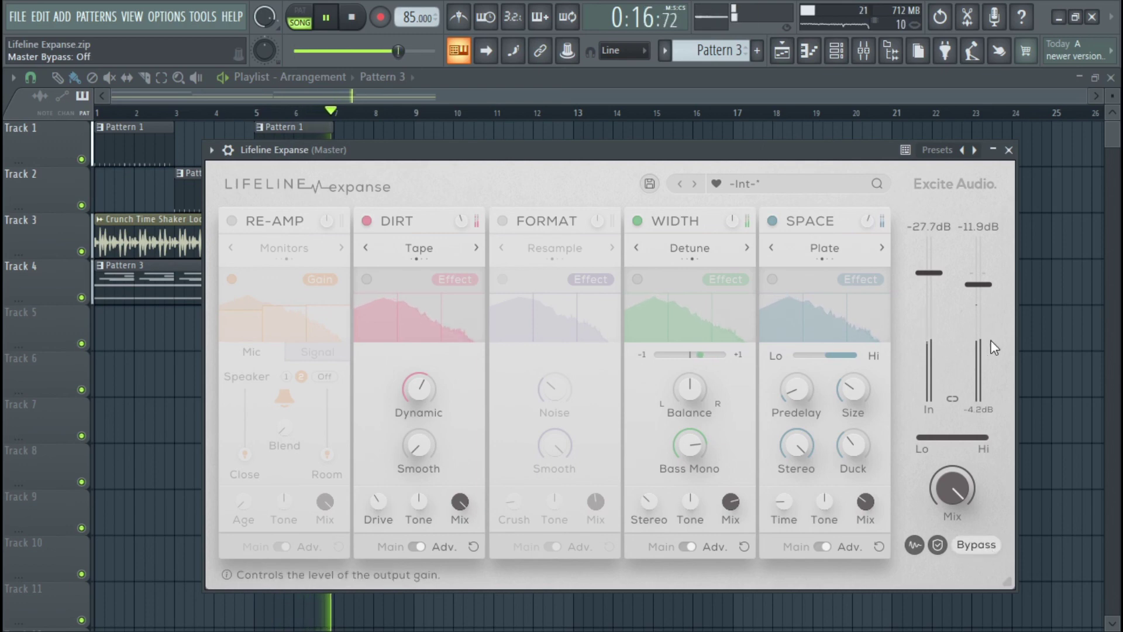
mouse_move(979, 283)
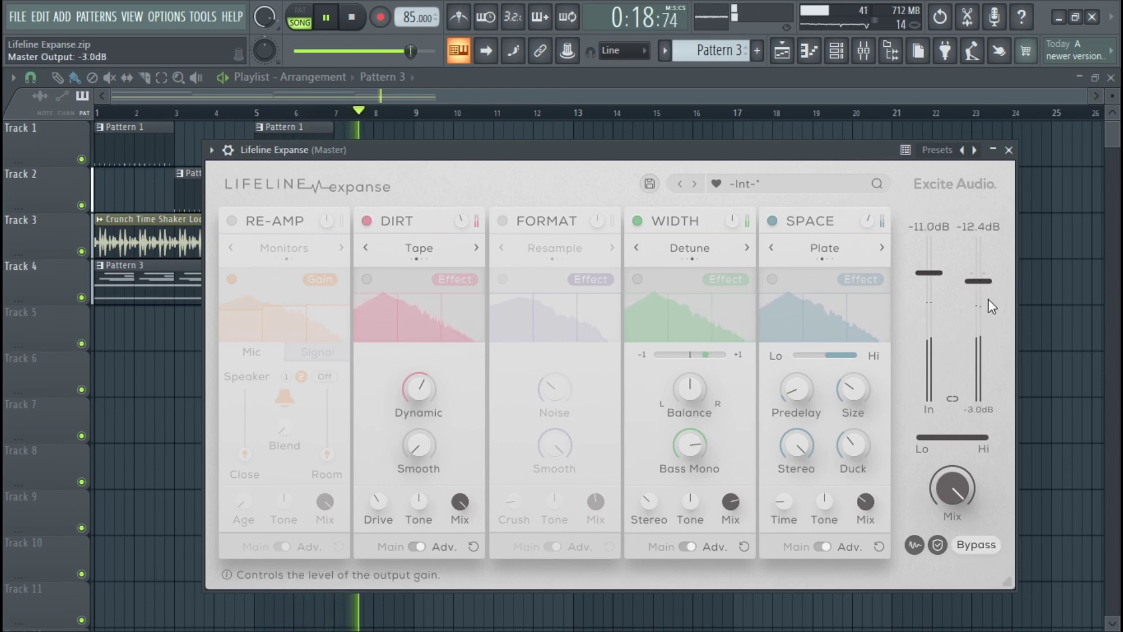
click(913, 545)
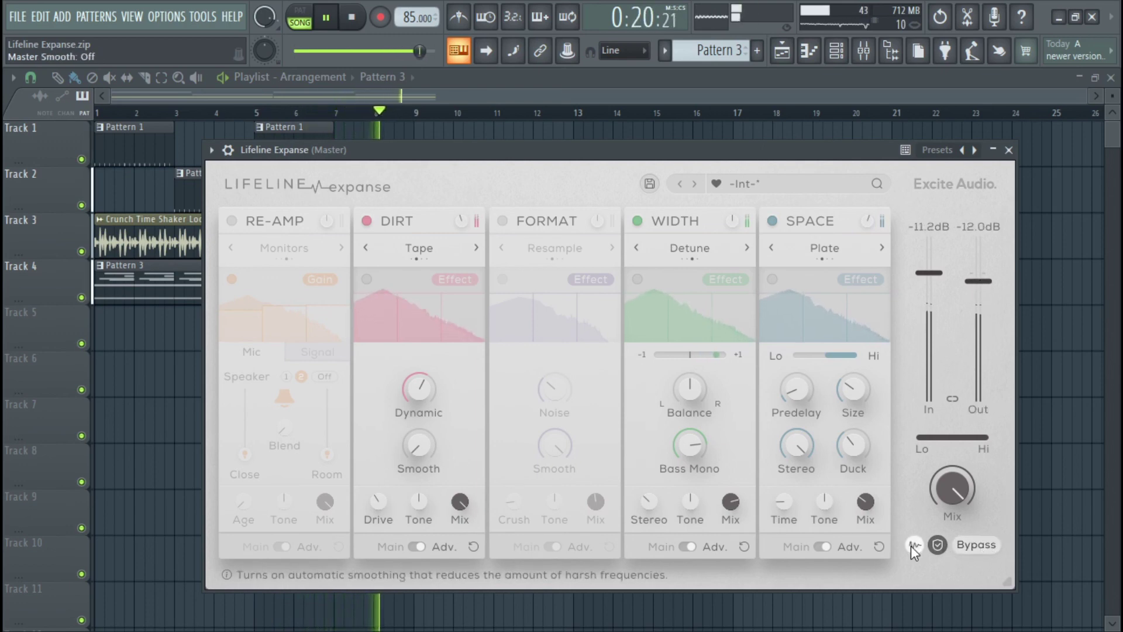
Compare the song with master bypass on and off, and sweep the wet signal's low cut filter up to the high end
click(979, 546)
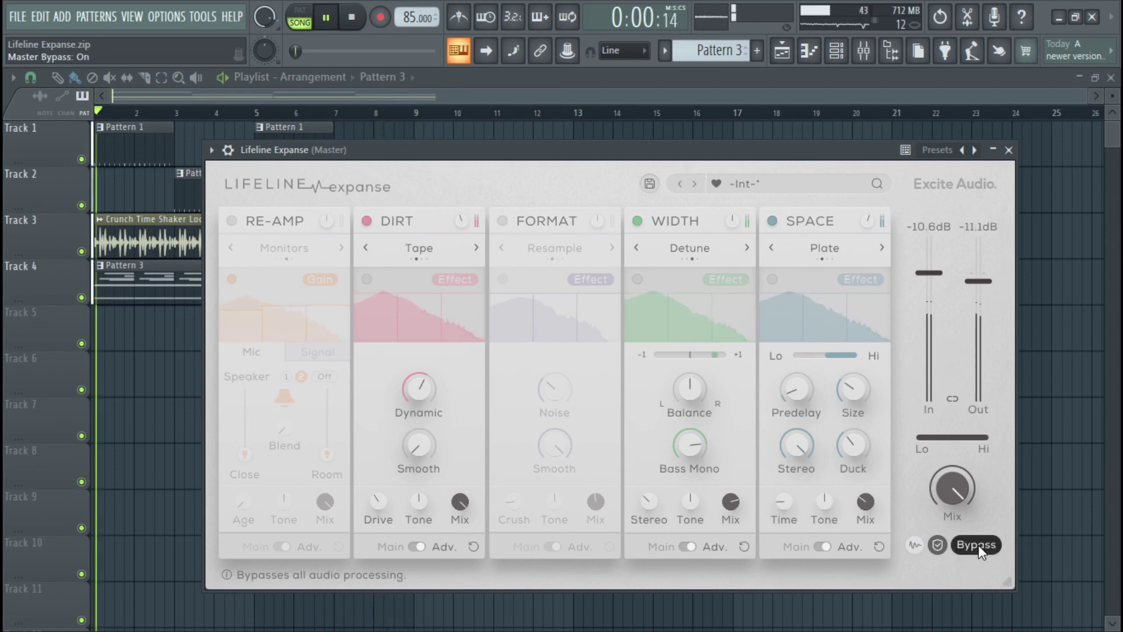
click(979, 545)
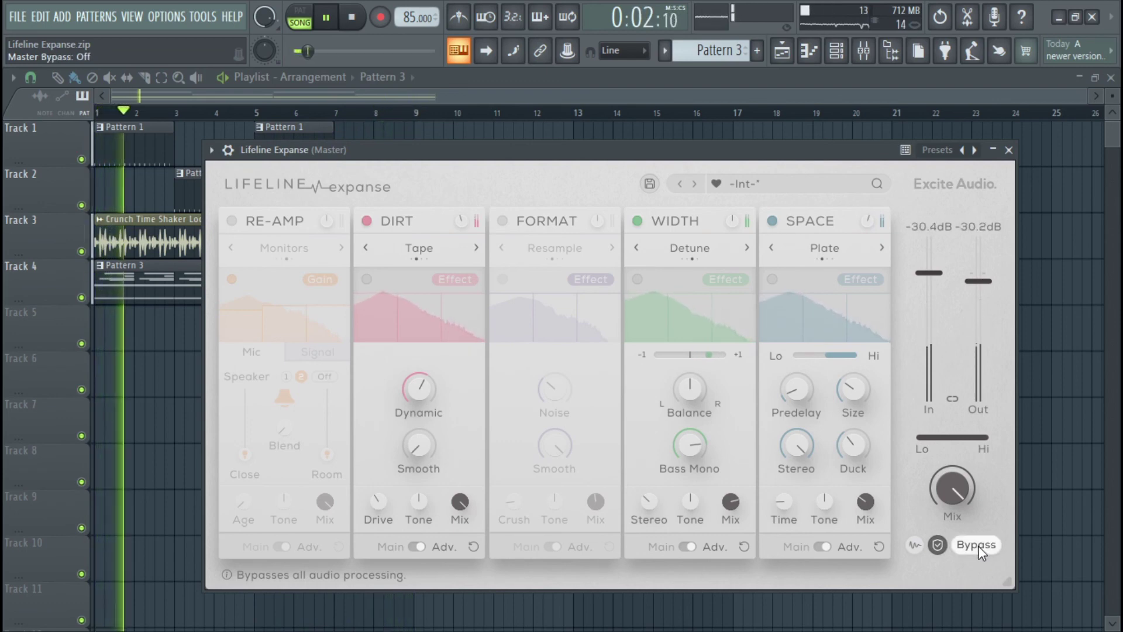
mouse_move(918, 439)
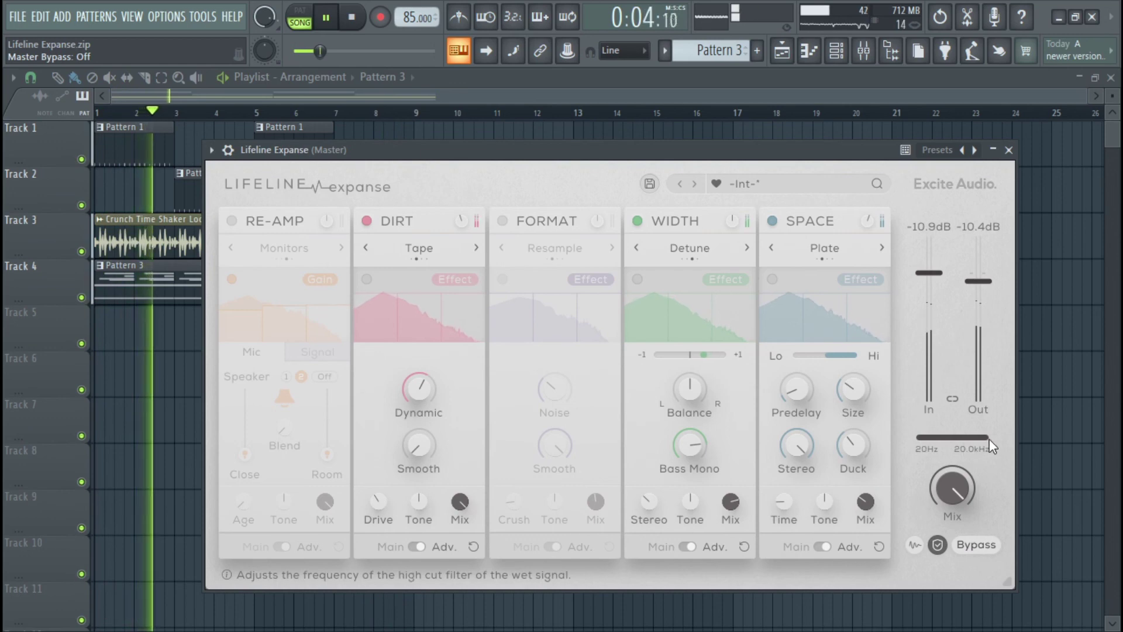
drag(917, 439, 987, 437)
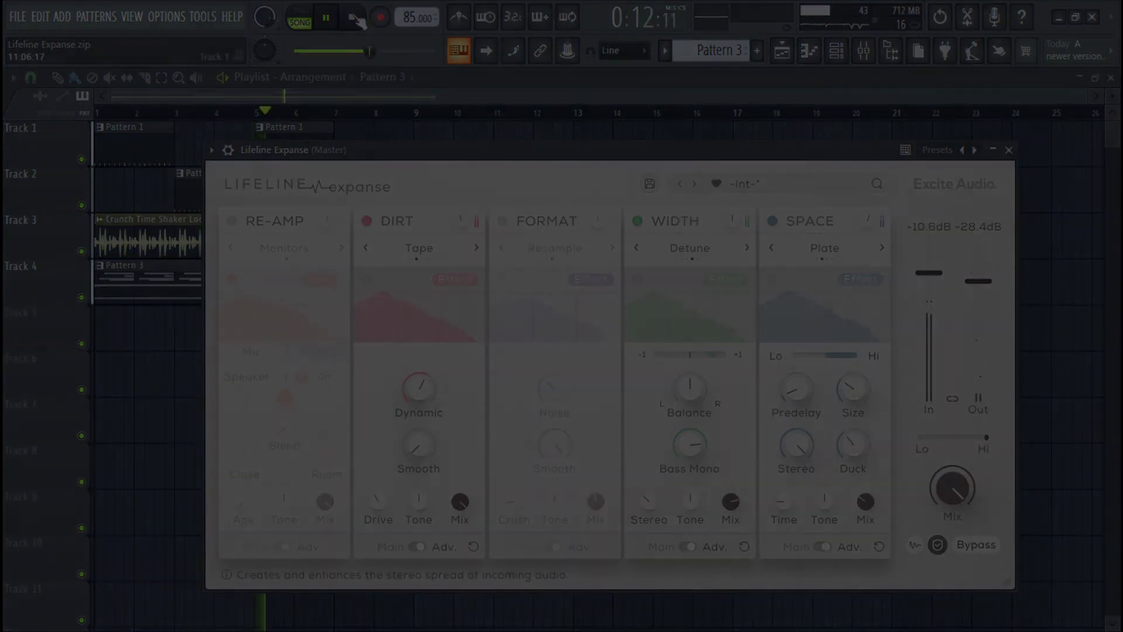